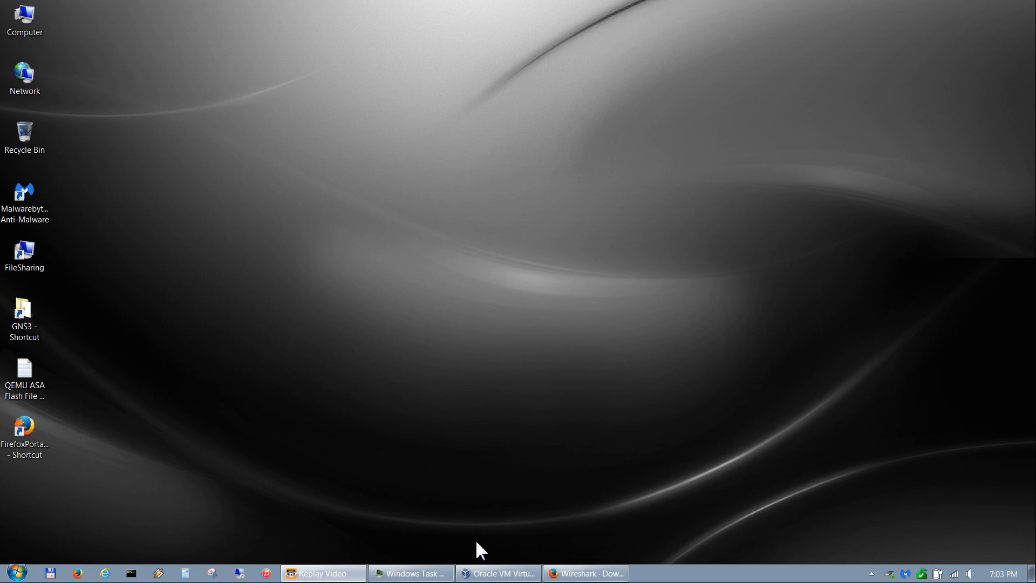
Switch to Oracle VM VirtualBox Manager to check its list of virtual machines, and minimize it
left_click(498, 573)
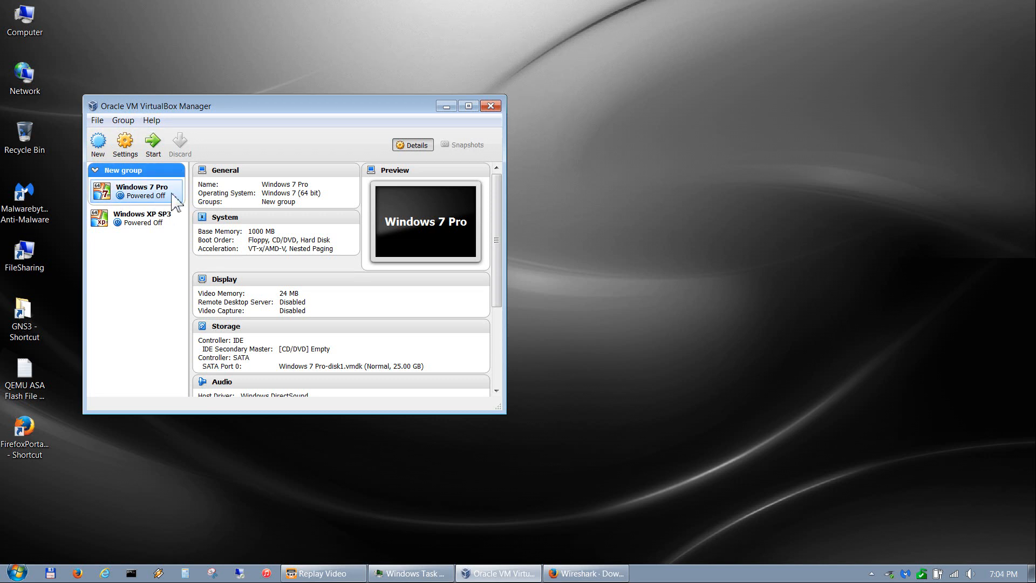
left_click(452, 108)
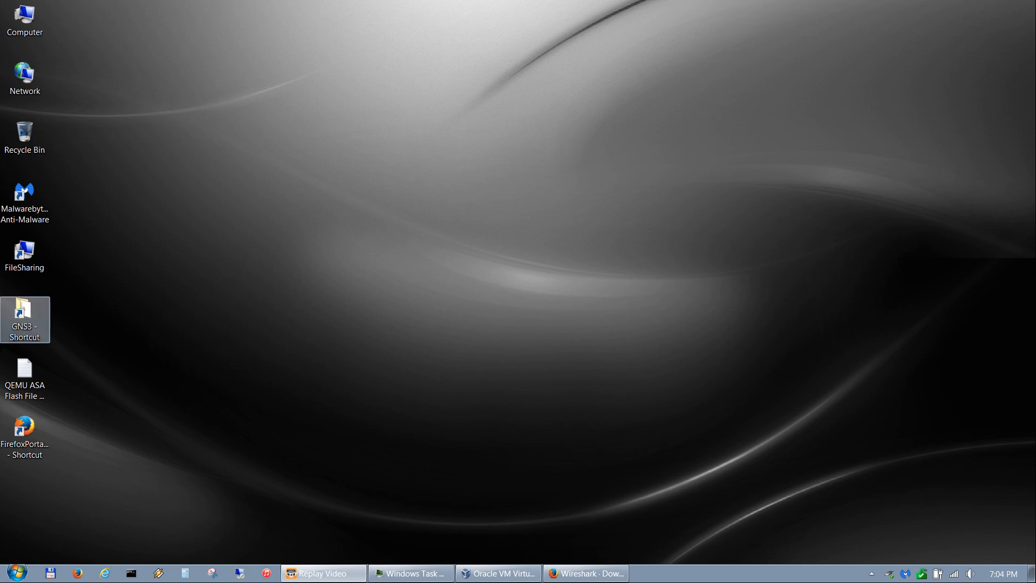
Open the GNS3 folder from the desktop, review the files in Images\IOS, and return to Images
double_click(30, 310)
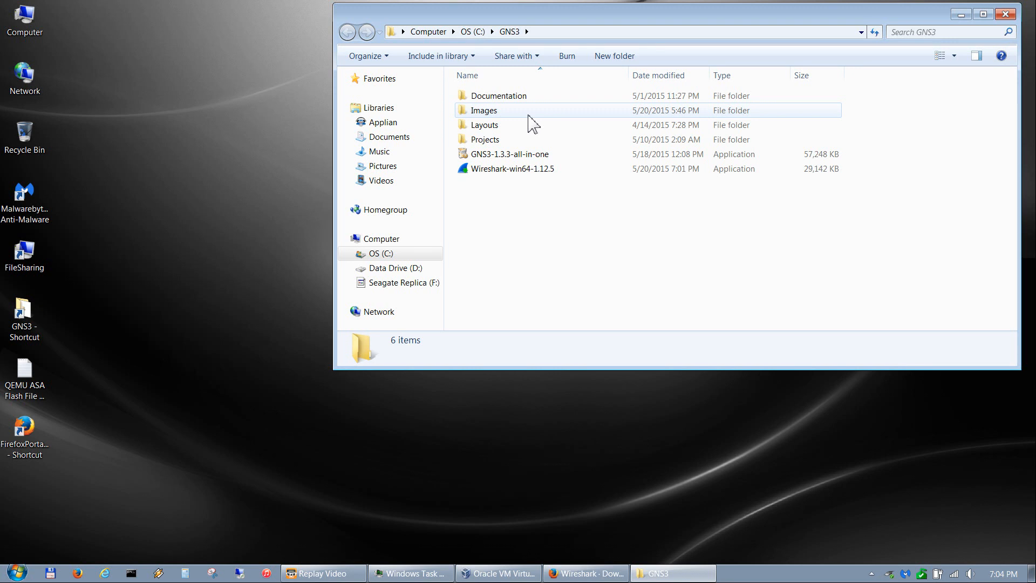
double_click(486, 110)
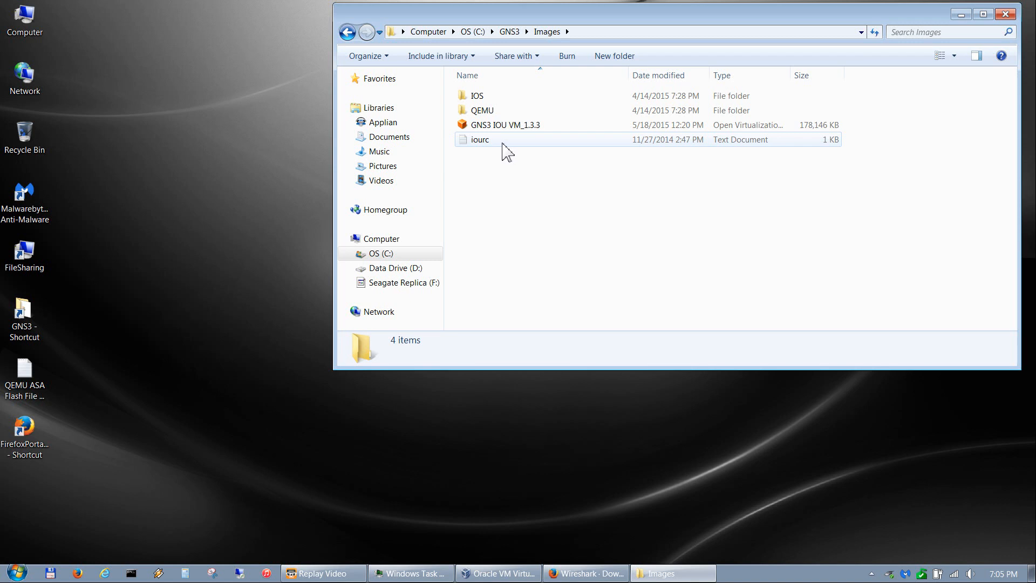
double_click(497, 101)
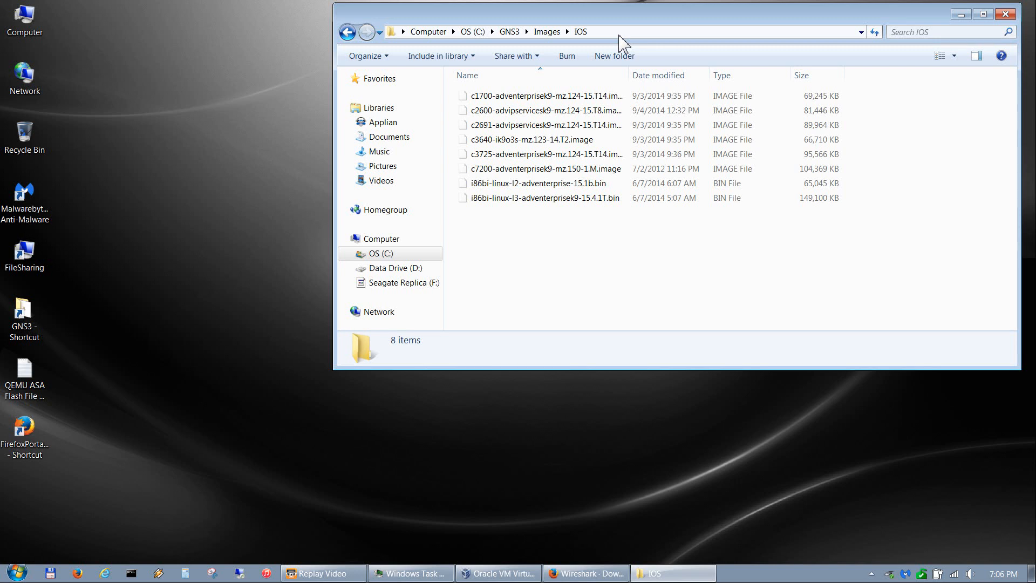
left_click(546, 33)
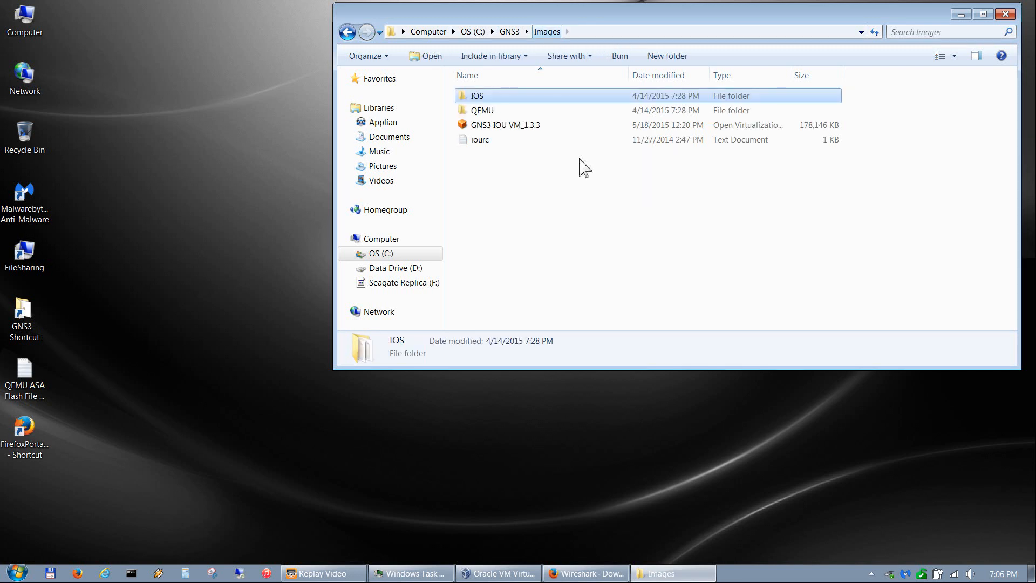
Review the QEMU image files and the QEMU ASA flash file creation notes, and return to the Images folder
double_click(487, 112)
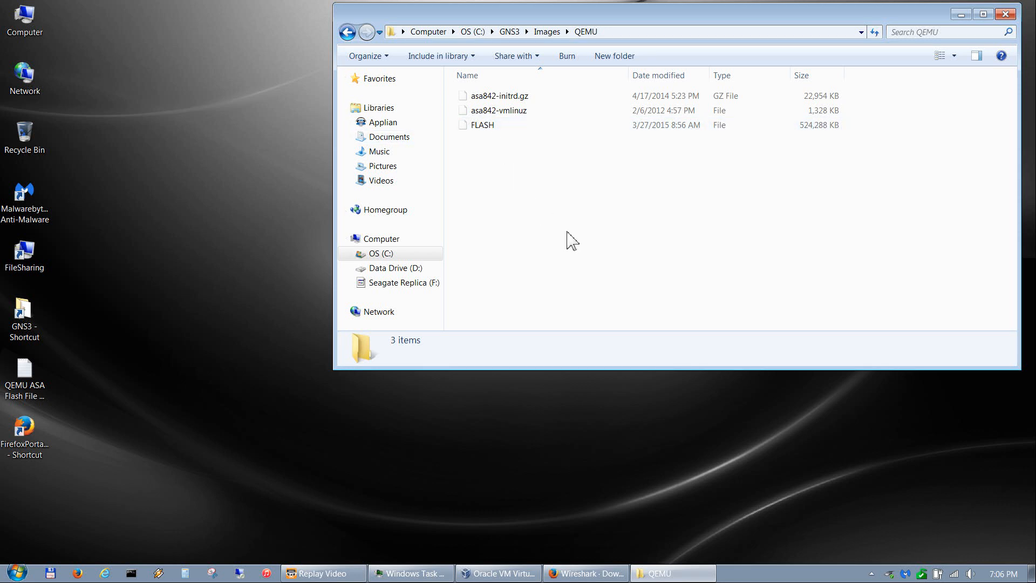
double_click(33, 373)
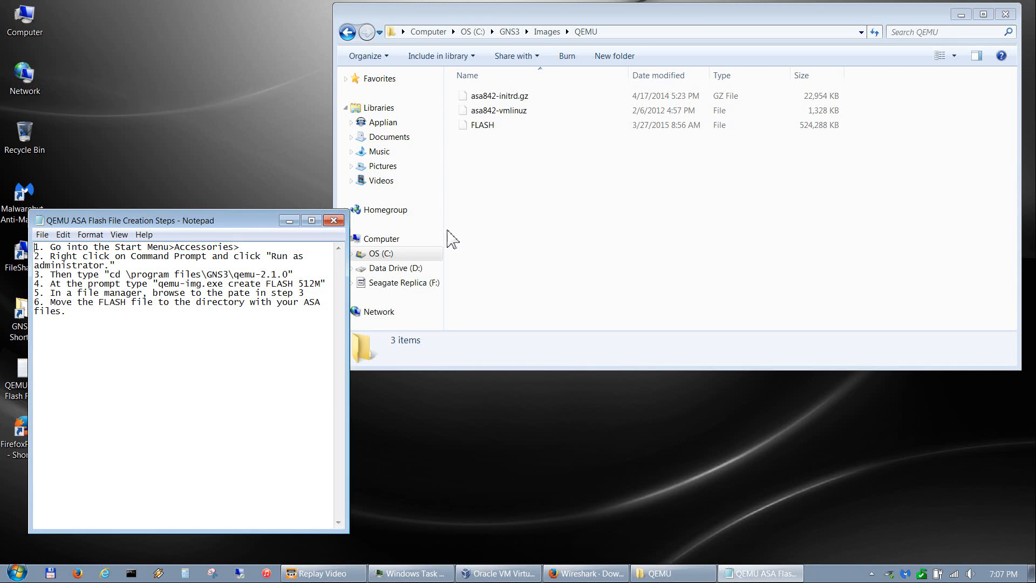
left_click(332, 221)
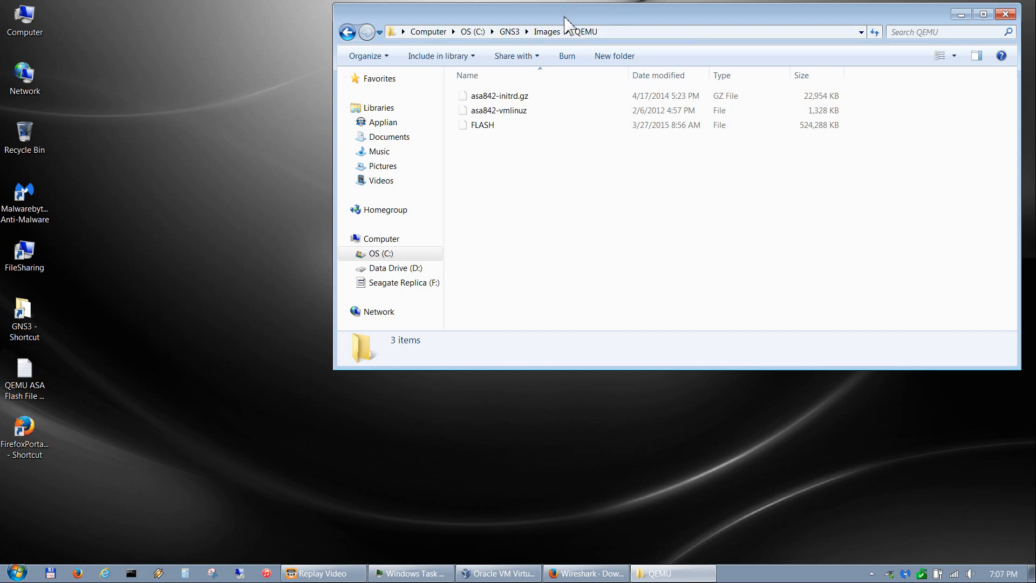
left_click(546, 32)
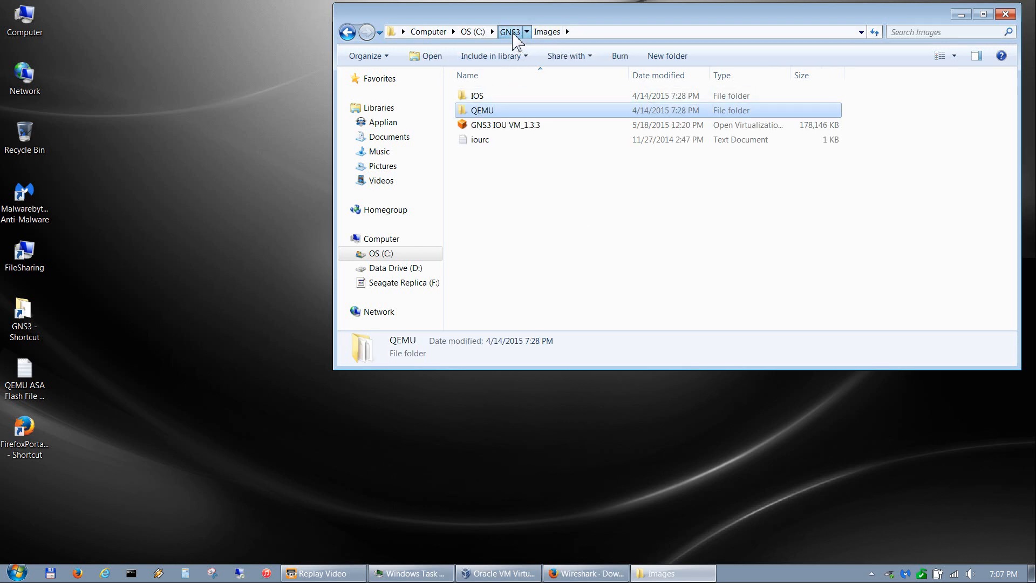
Review the contents of the GNS3 Projects folder and return to the GNS3 folder
left_click(511, 33)
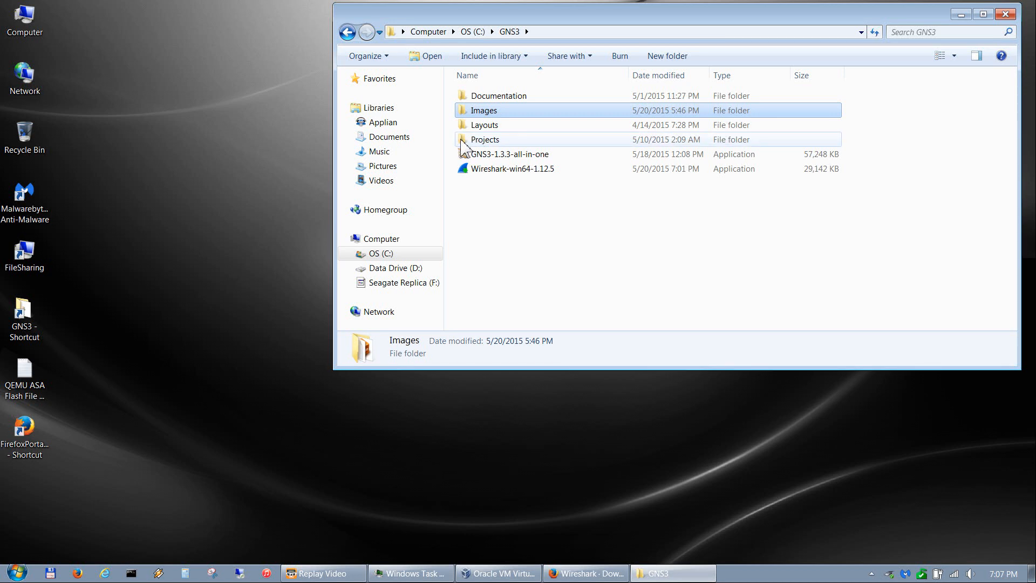
double_click(496, 140)
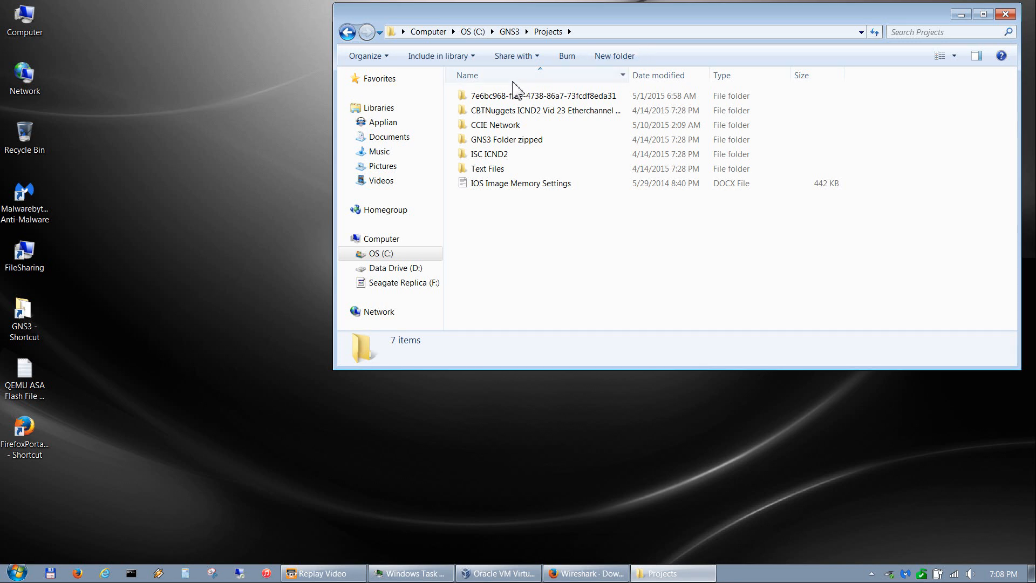
left_click(509, 31)
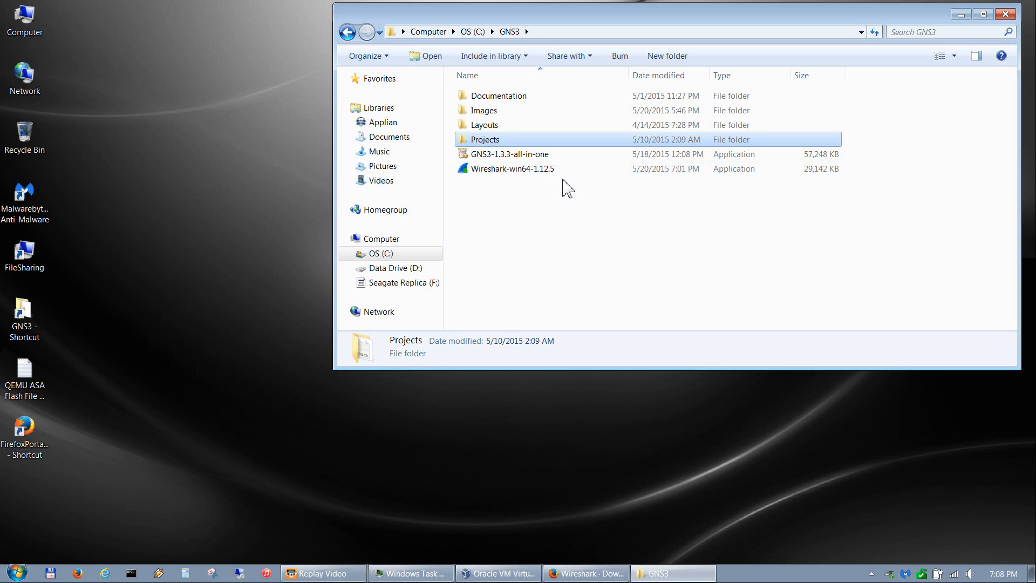
Switch to Firefox to view the 64-bit Windows installer on the Wireshark download page, and minimize the browser
left_click(588, 573)
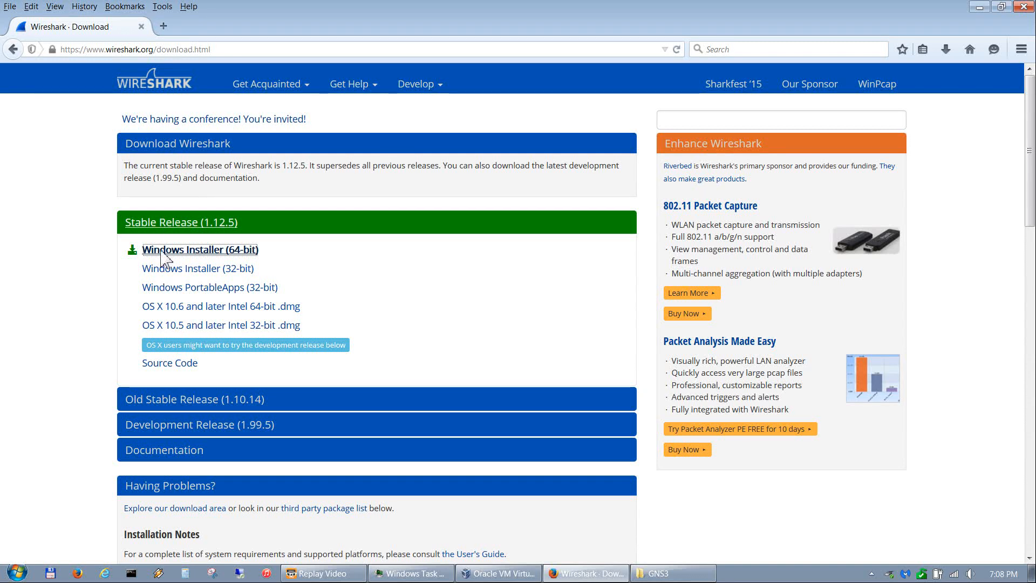
left_click(249, 251)
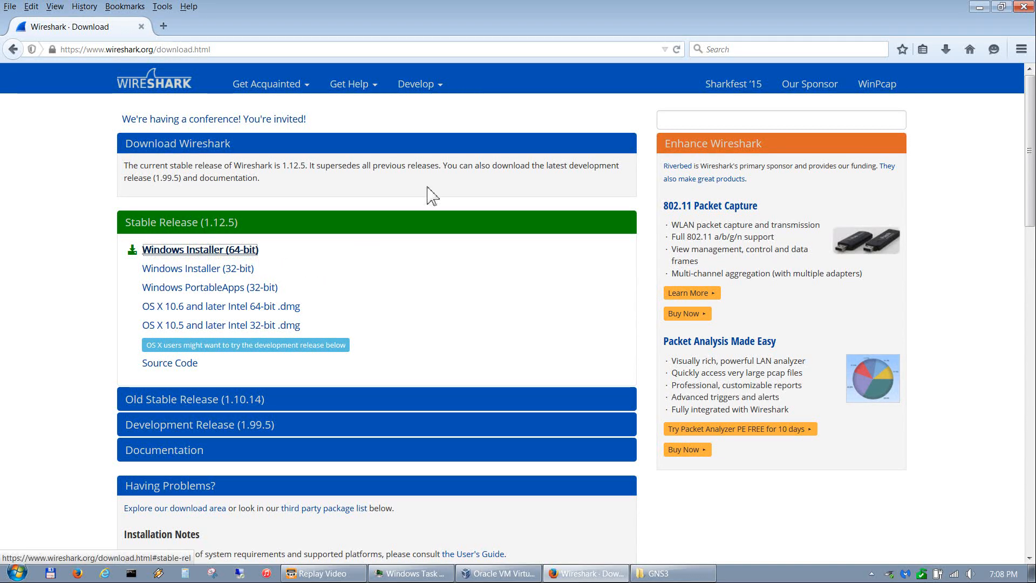
left_click(980, 8)
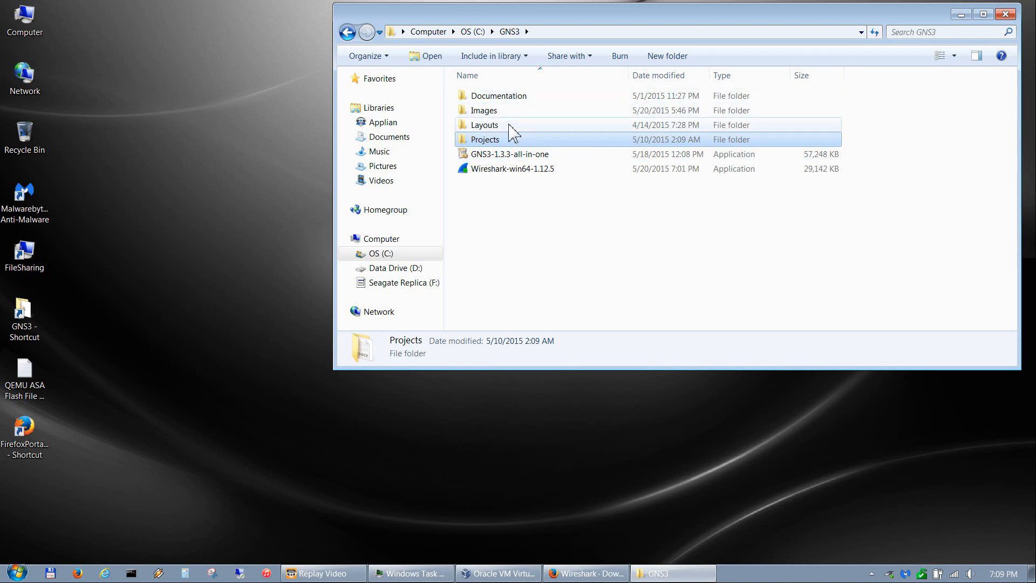
Look at the GNS3 IOU VM and iourc files in the Images folder, and go back to the GNS3 folder
double_click(499, 111)
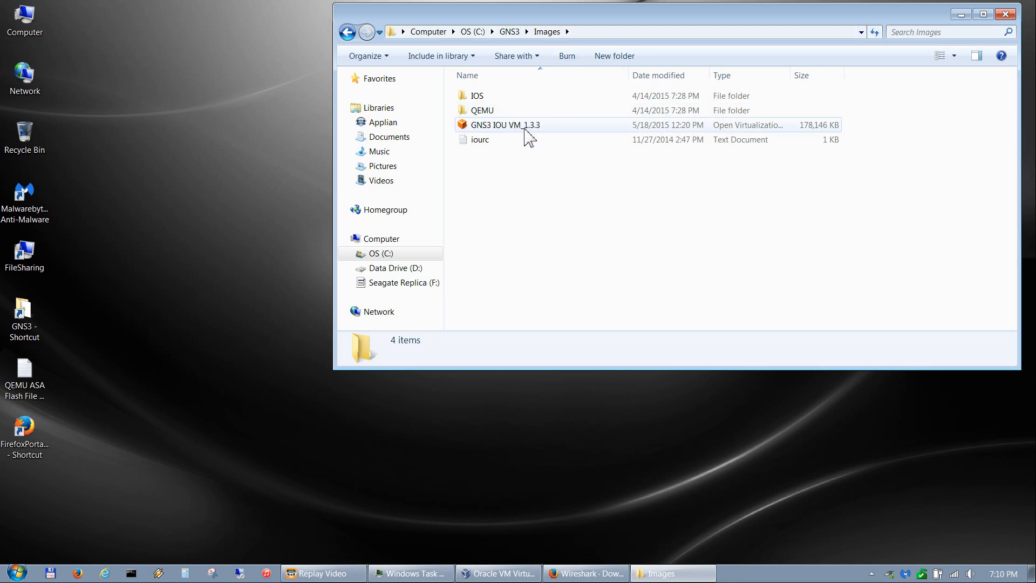
left_click(513, 32)
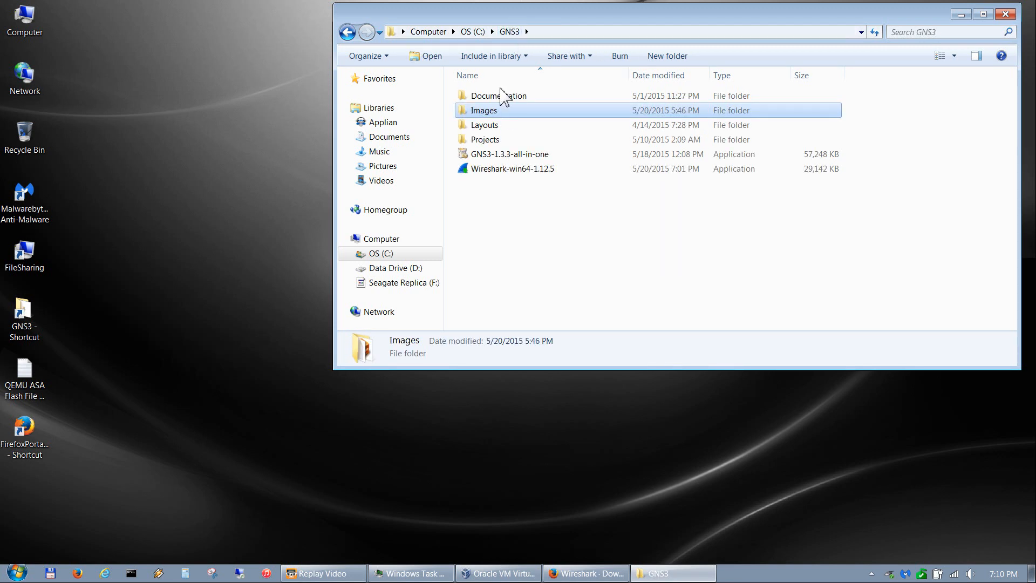
left_click(533, 216)
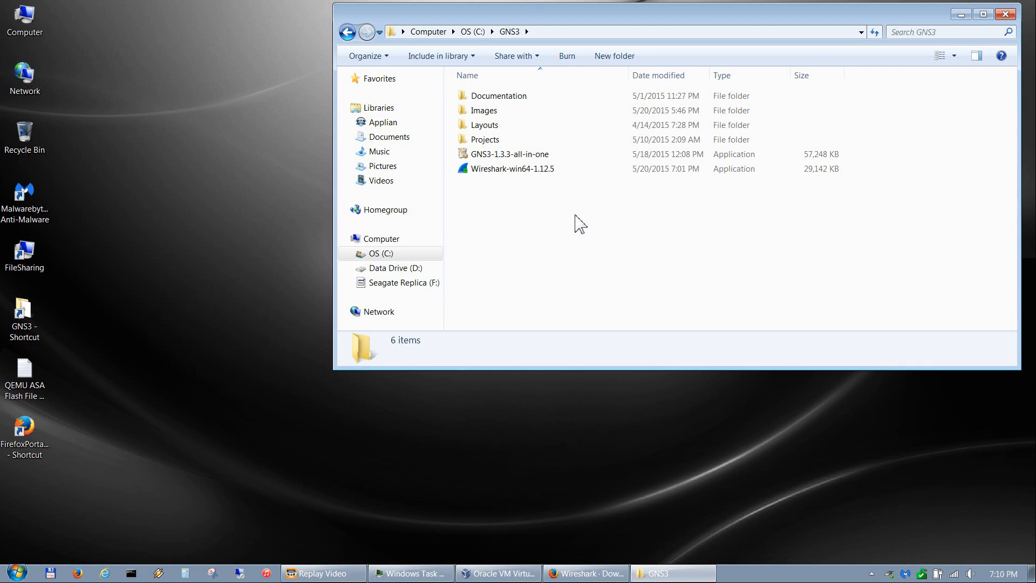
Run the Wireshark-win64-1.12.5 installer from the GNS3 folder and accept its license agreement
left_click(510, 170)
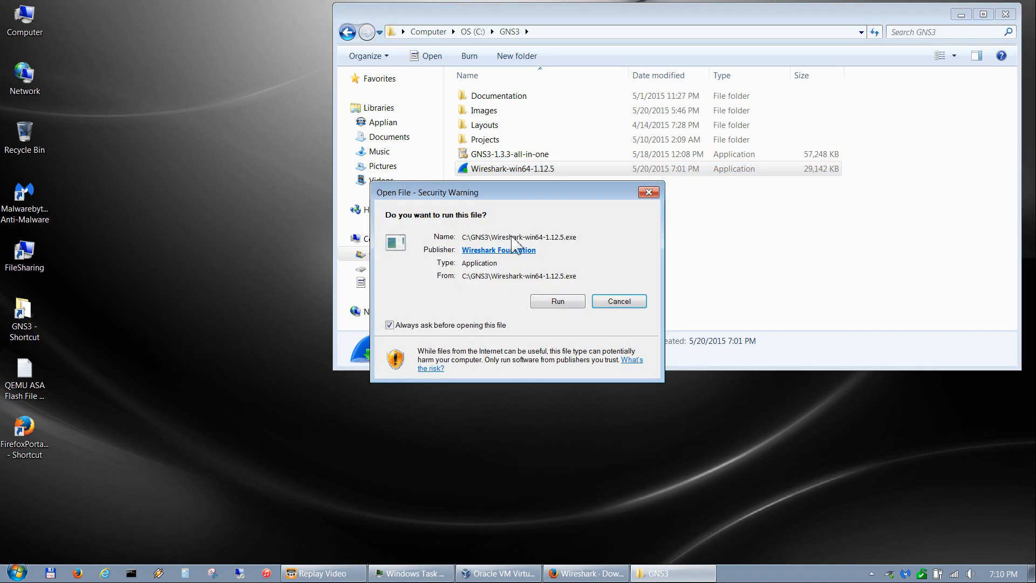
left_click(552, 302)
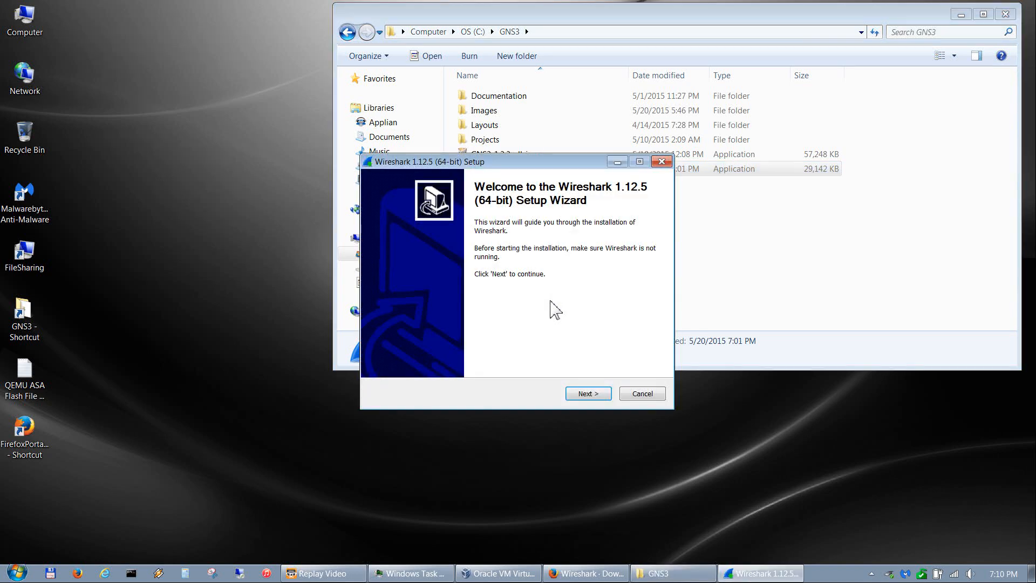
left_click(581, 399)
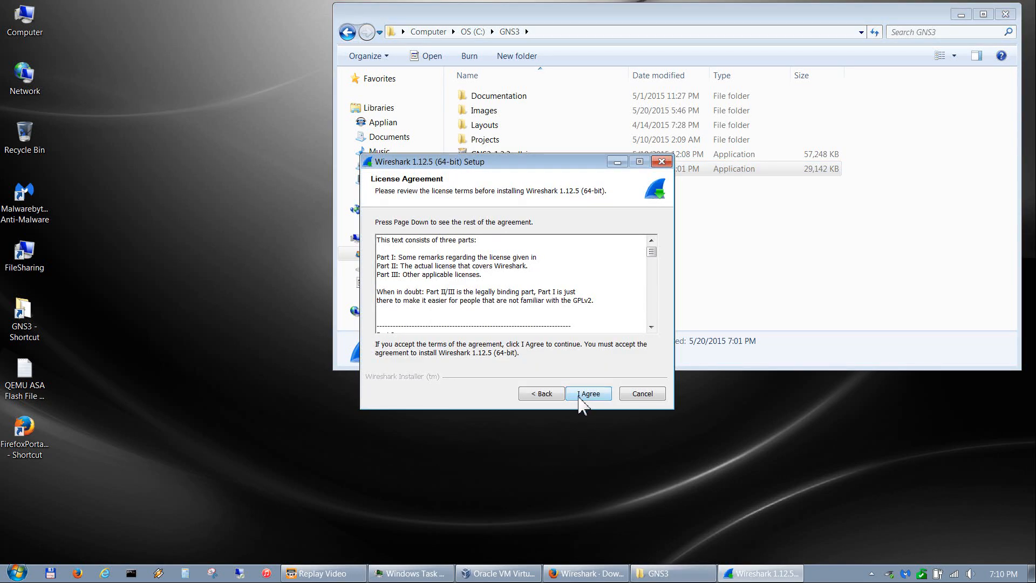
left_click(580, 398)
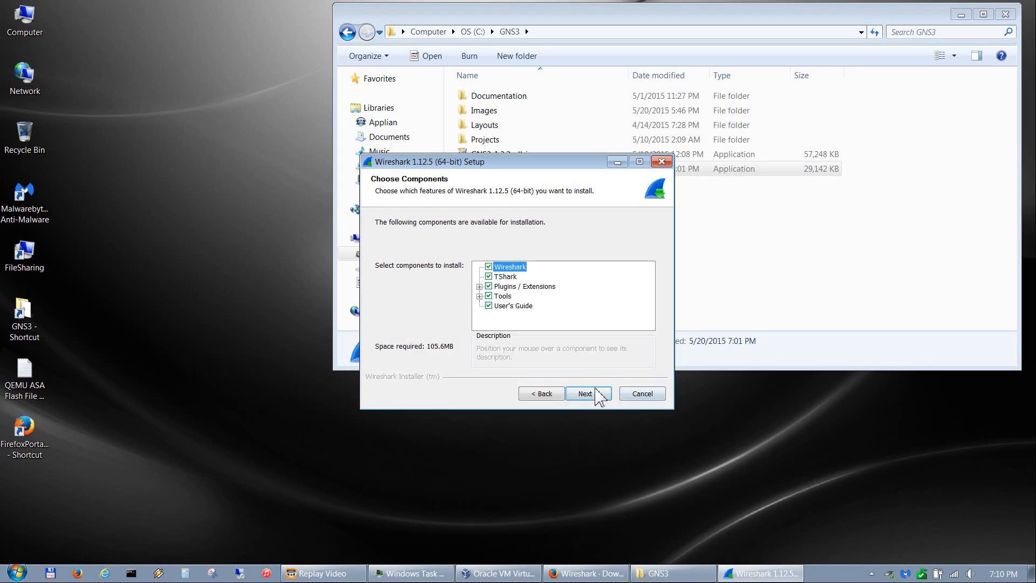
Keep the default Wireshark components, additional tasks and install location, and start the installation with WinPcap 4.1.3 included
left_click(595, 396)
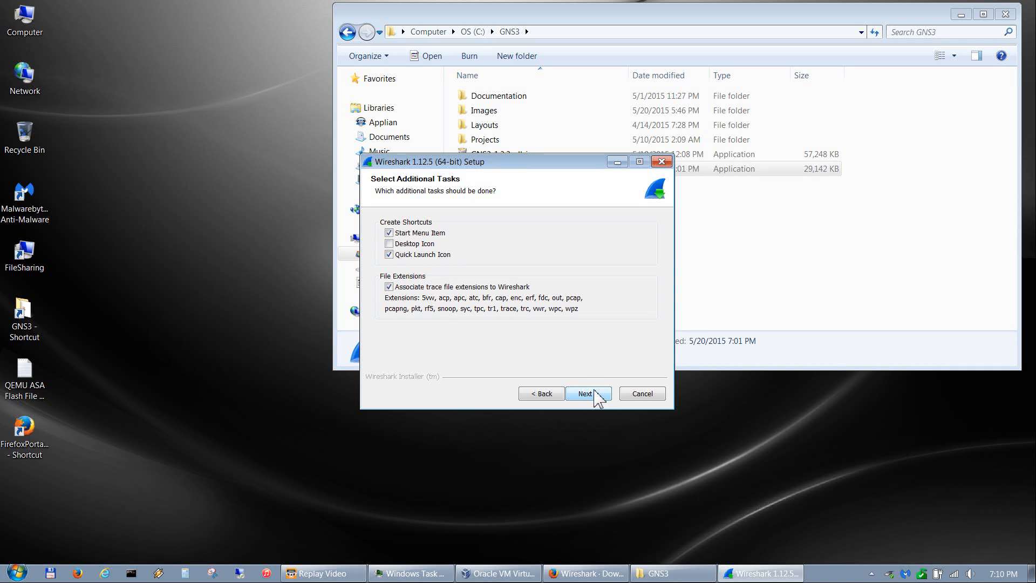
left_click(596, 395)
left_click(596, 396)
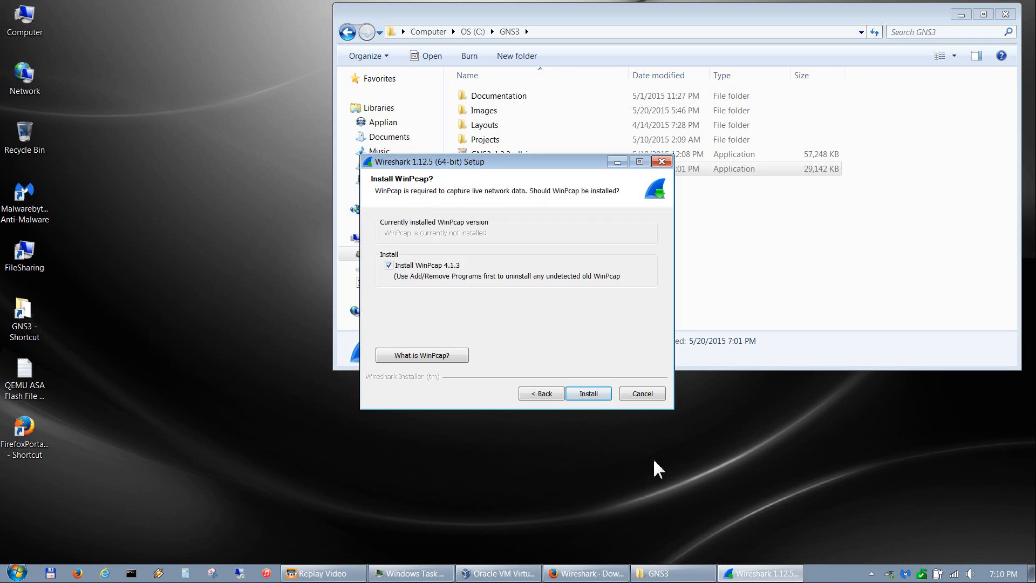
left_click(585, 393)
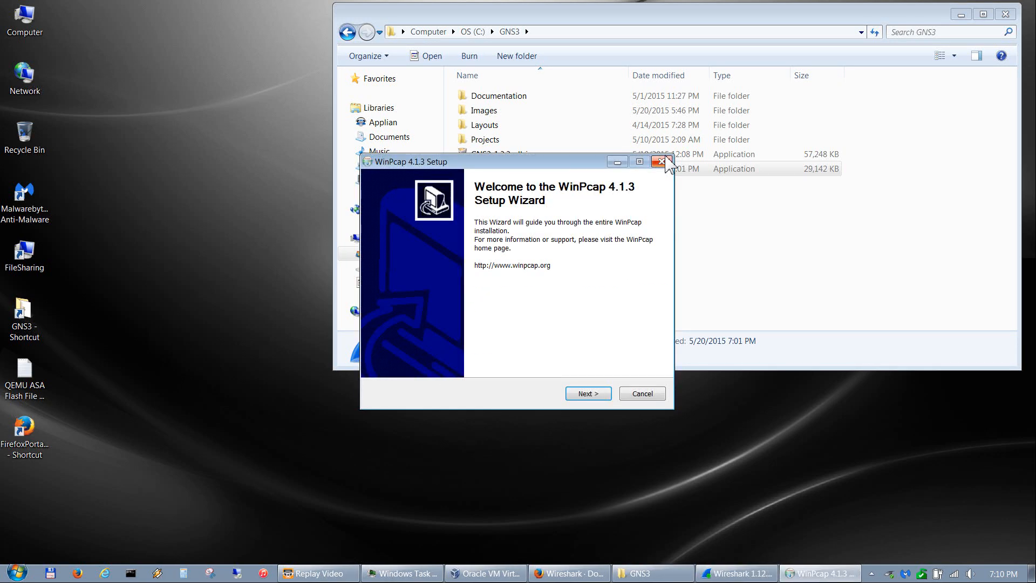
Install WinPcap 4.1.3 with its driver starting automatically at boot, and finish the Wireshark setup without running Wireshark
left_click(588, 394)
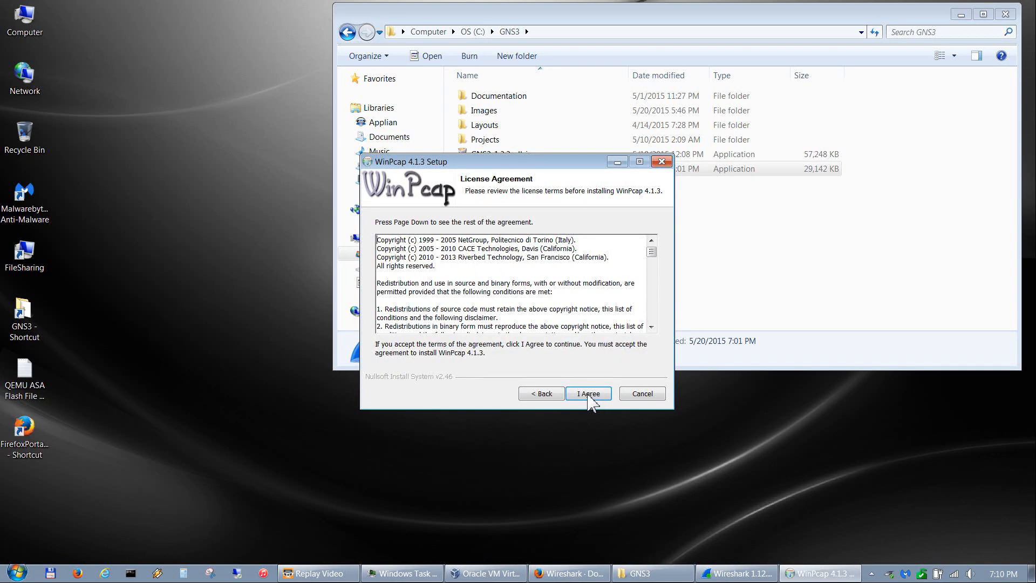
left_click(595, 396)
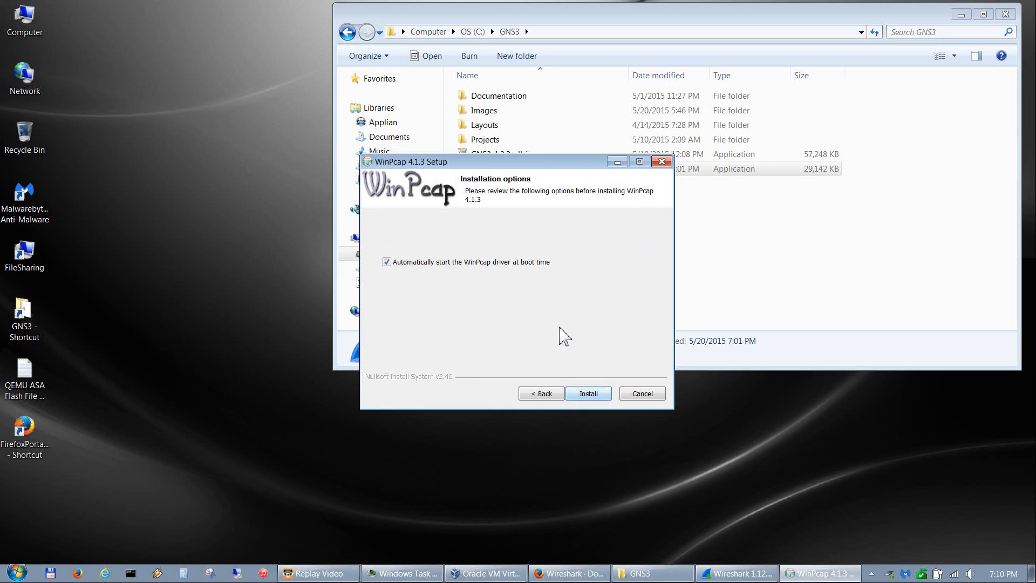
left_click(593, 394)
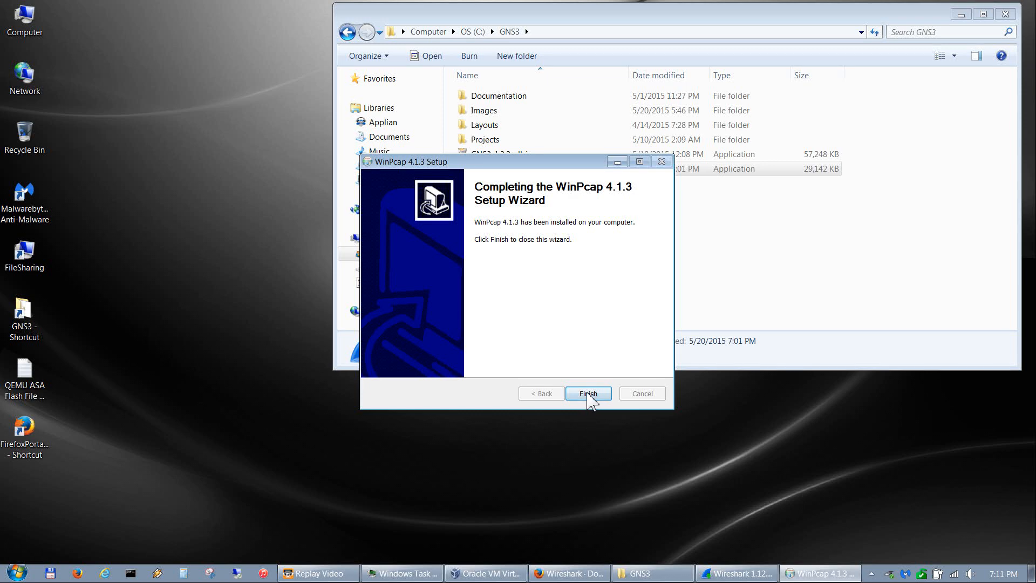
left_click(587, 393)
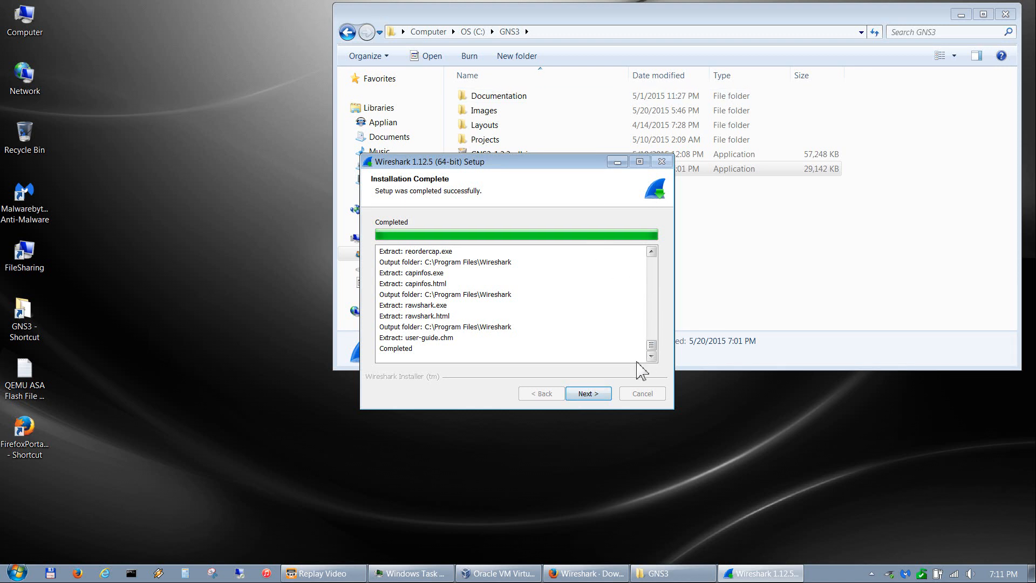
left_click(600, 389)
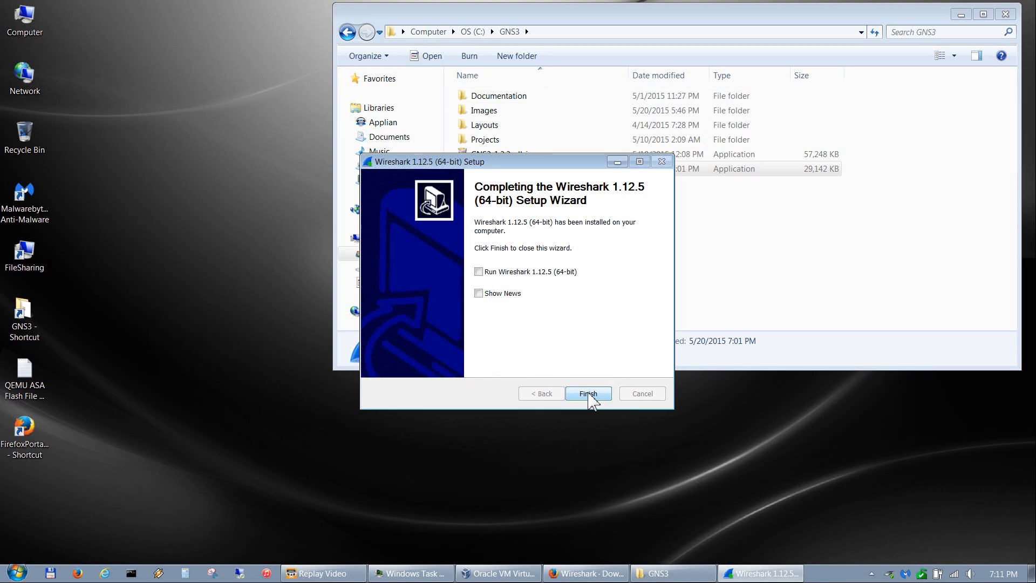
left_click(589, 396)
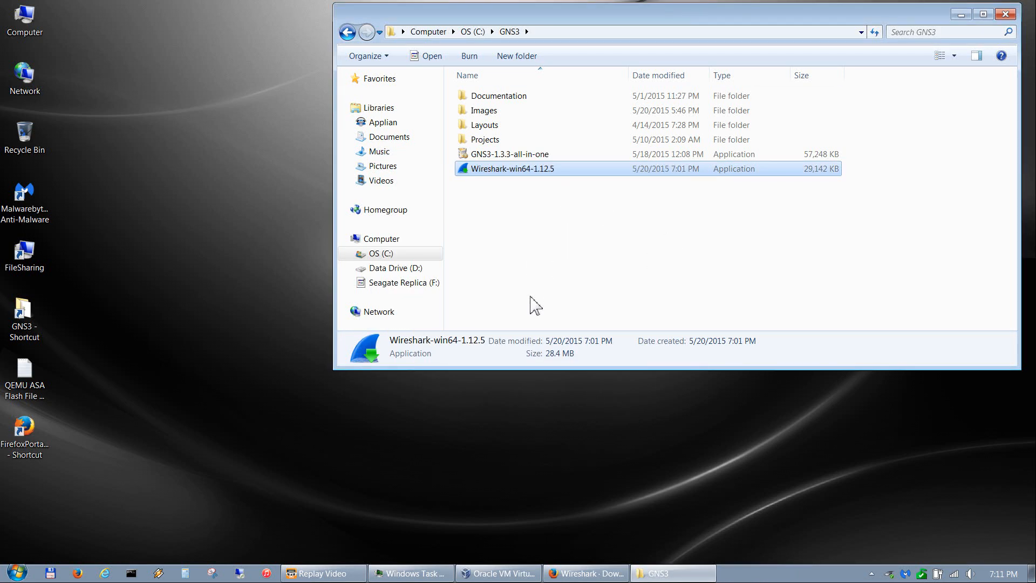
Run the GNS3-1.3.3-all-in-one installer and accept its license agreement
double_click(502, 155)
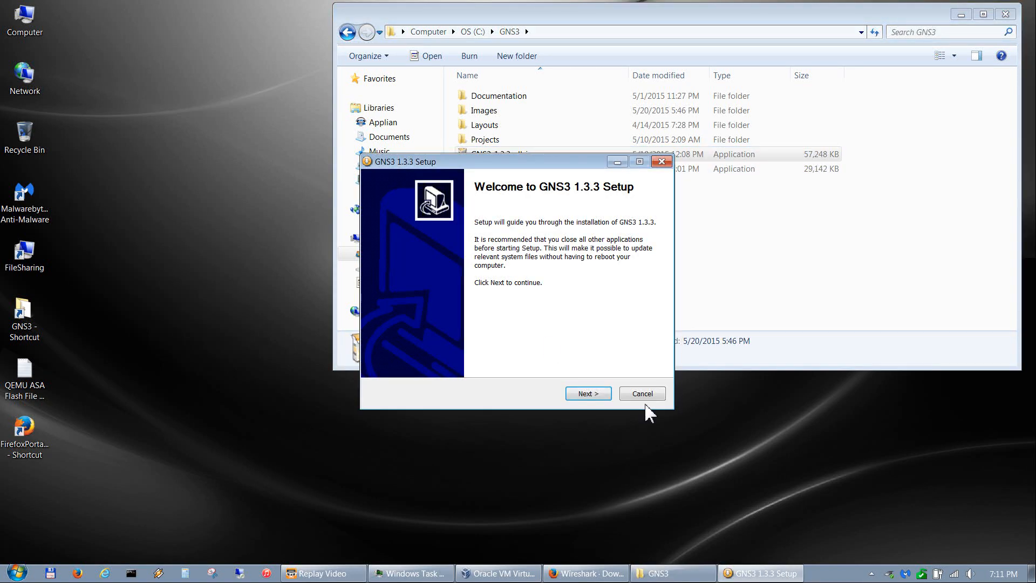
left_click(589, 394)
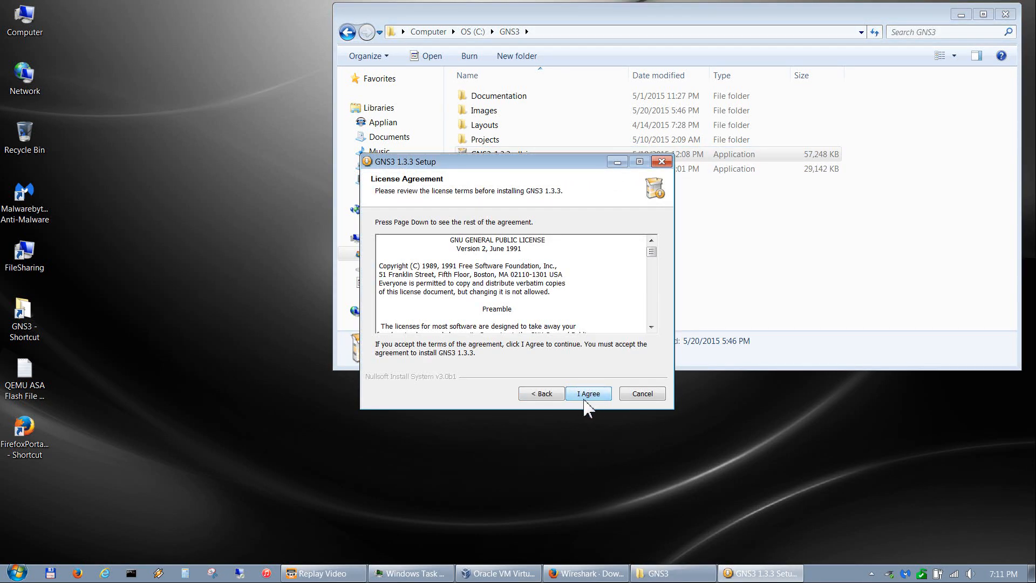
left_click(589, 394)
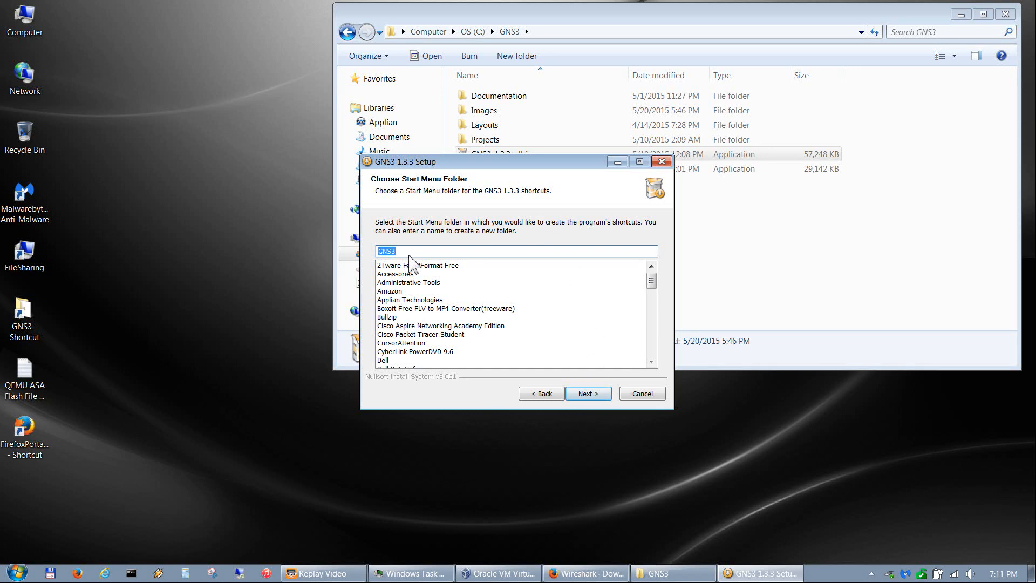
Exclude WinPCAP 4.1.3 and Wireshark 1.12.1 from the GNS3 components and start the installation with the default Start Menu folder and install location
left_click(589, 393)
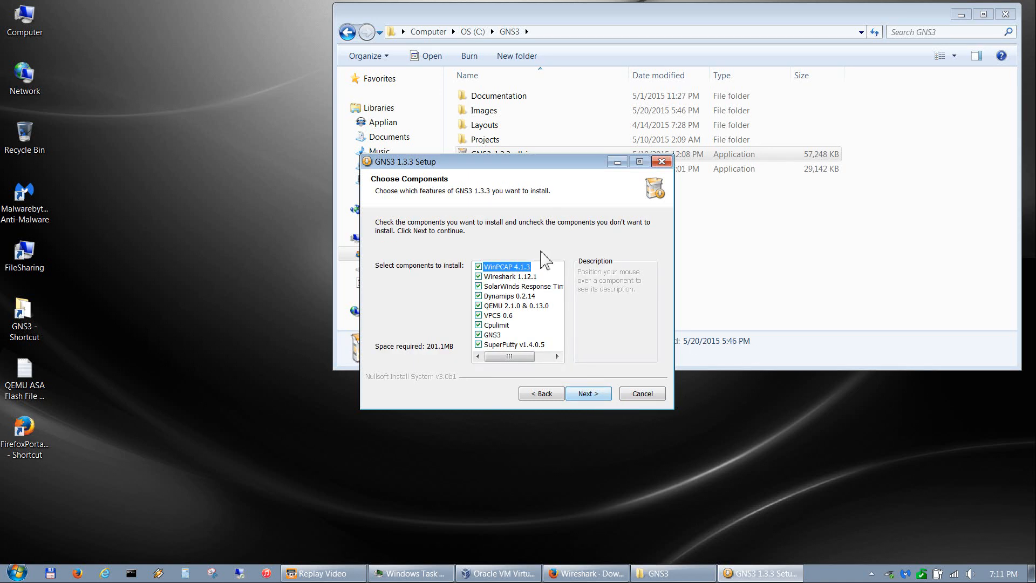
left_click(479, 277)
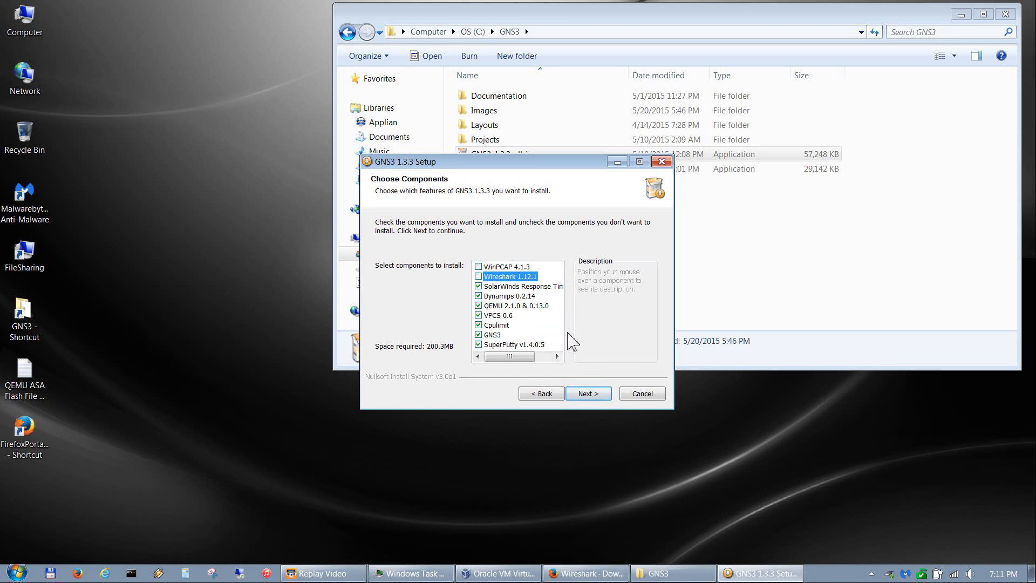
left_click(589, 395)
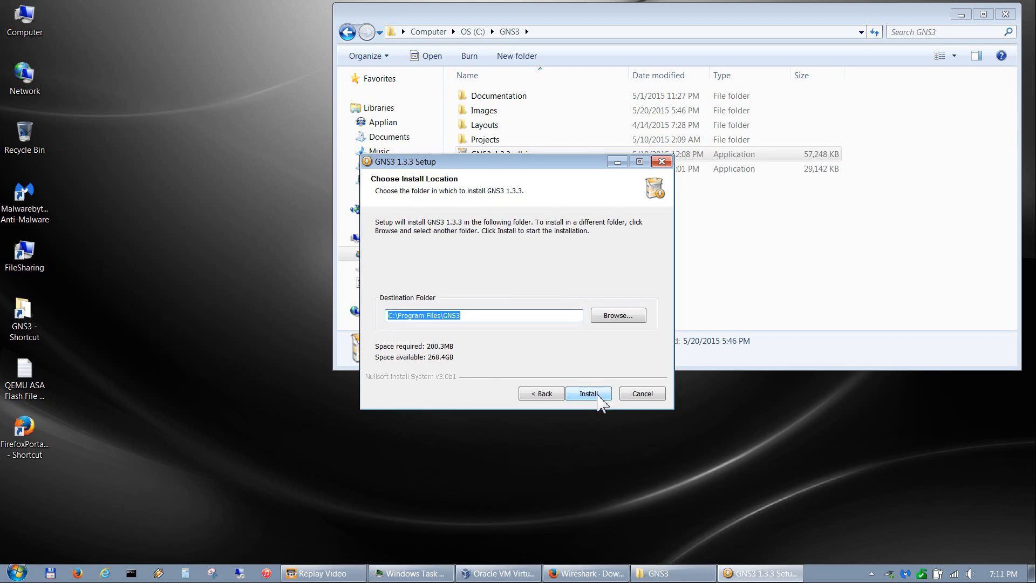
left_click(596, 397)
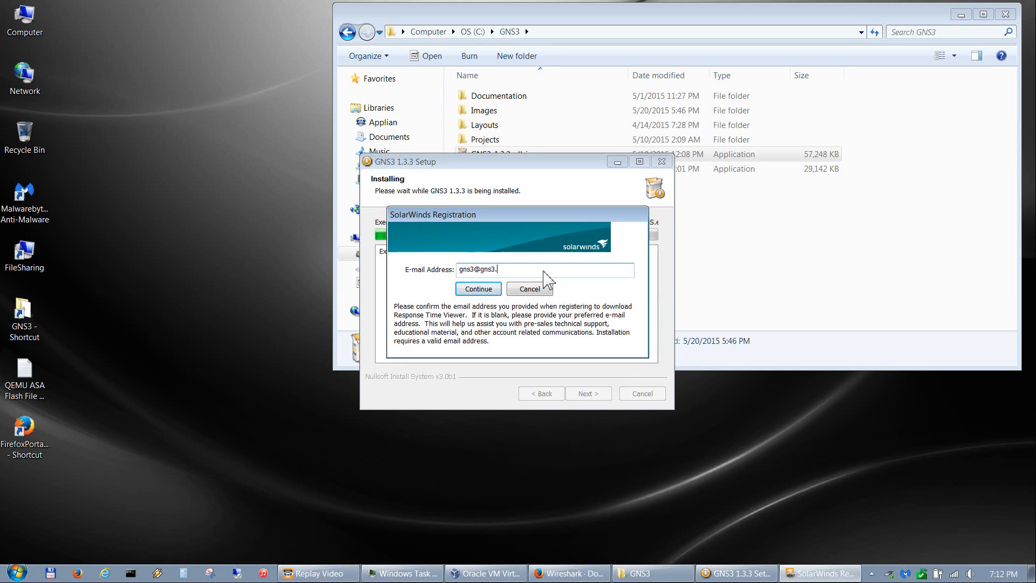
Submit the e-mail address for the SolarWinds registration, accept the license agreement and complete the Response Time Viewer installation
key("Return")
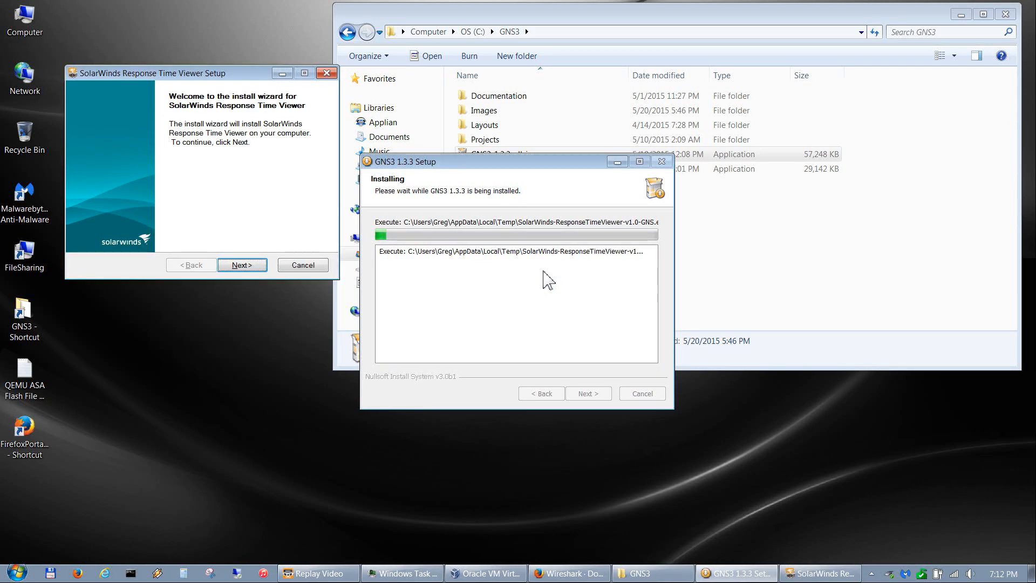
left_click(253, 267)
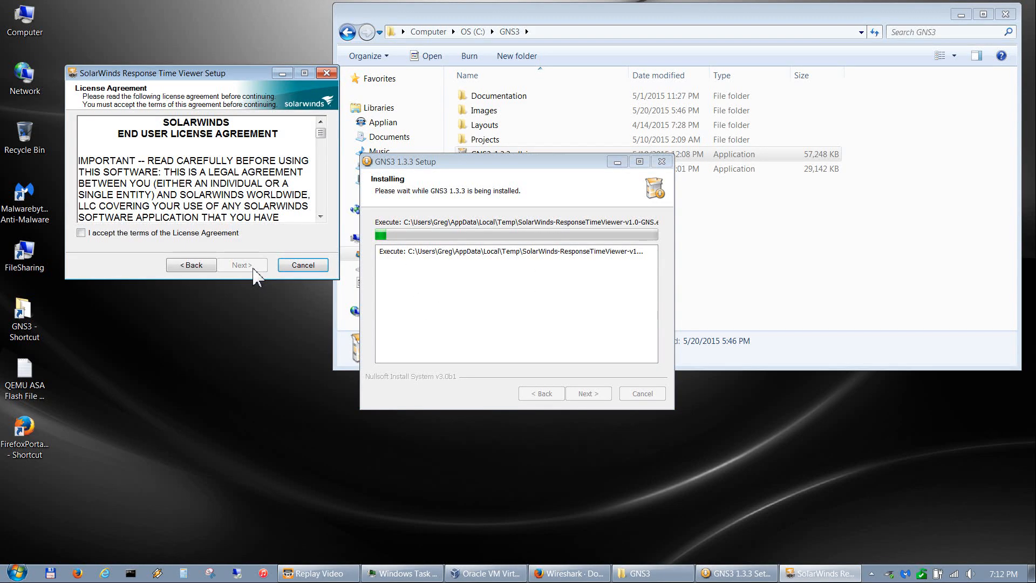
left_click(222, 233)
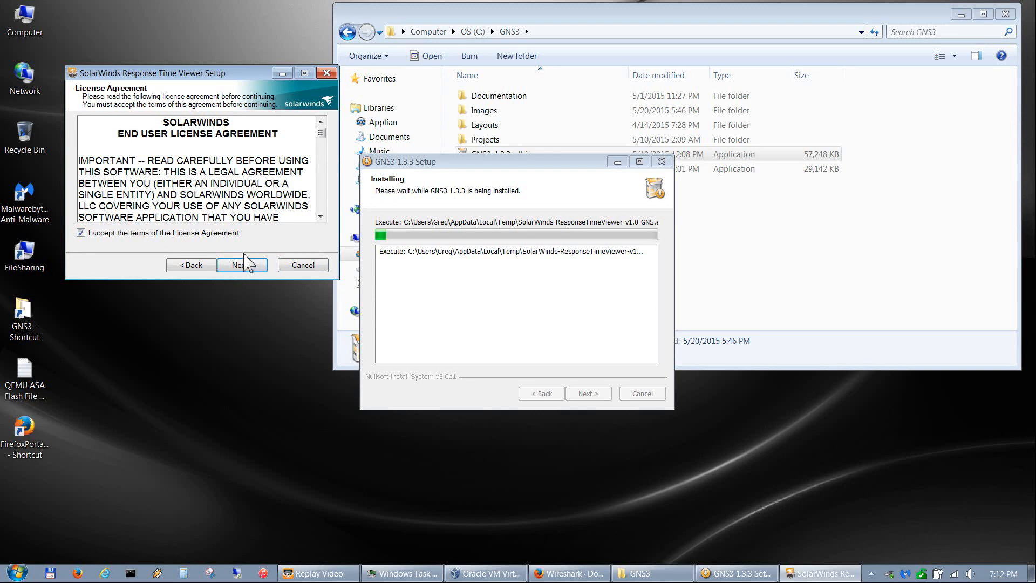
left_click(250, 266)
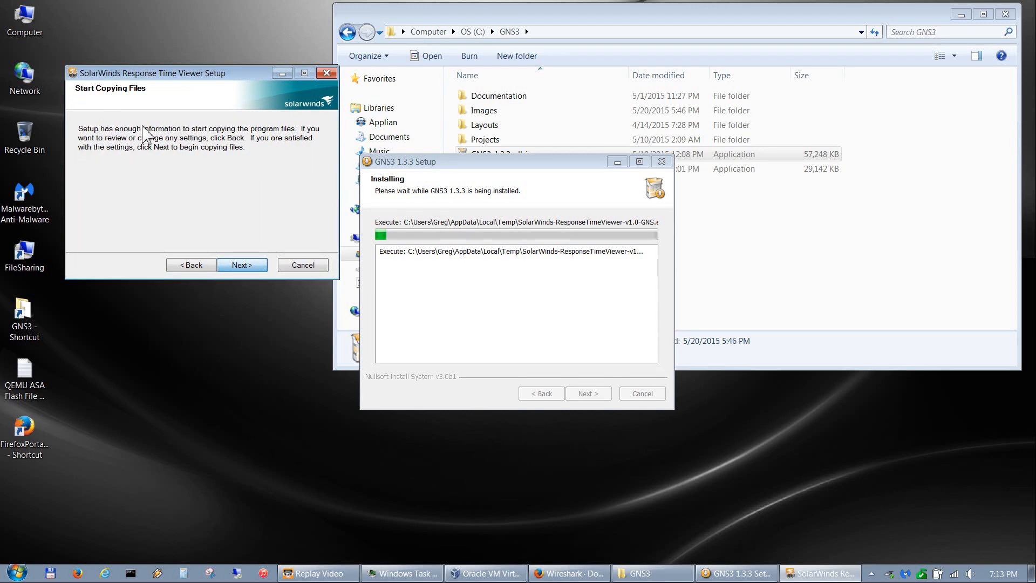
left_click(240, 265)
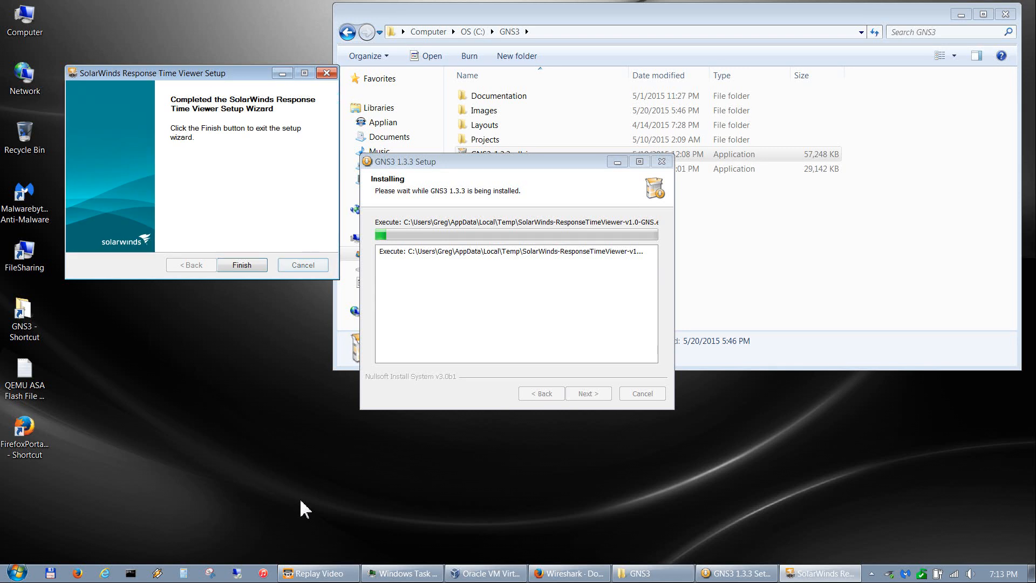
left_click(240, 265)
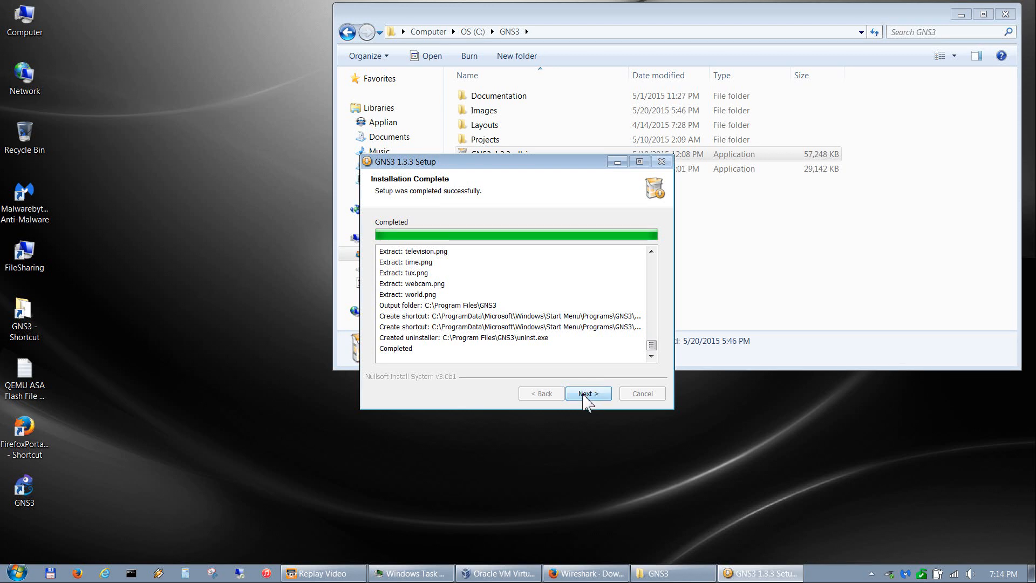
Decline the free SolarWinds Standard Toolset license and finish the GNS3 setup with Start GNS3 enabled
left_click(587, 395)
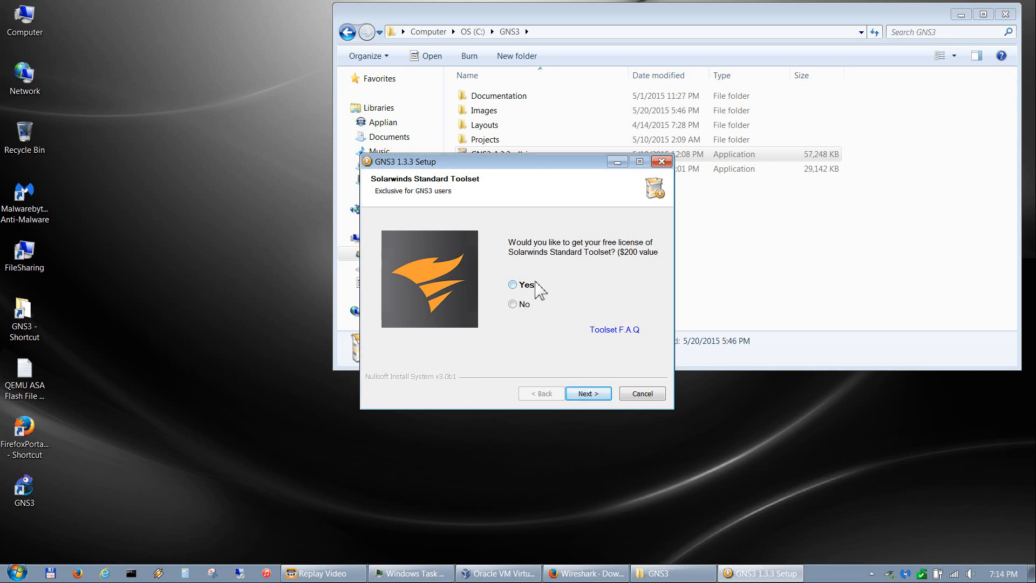
left_click(515, 306)
left_click(591, 393)
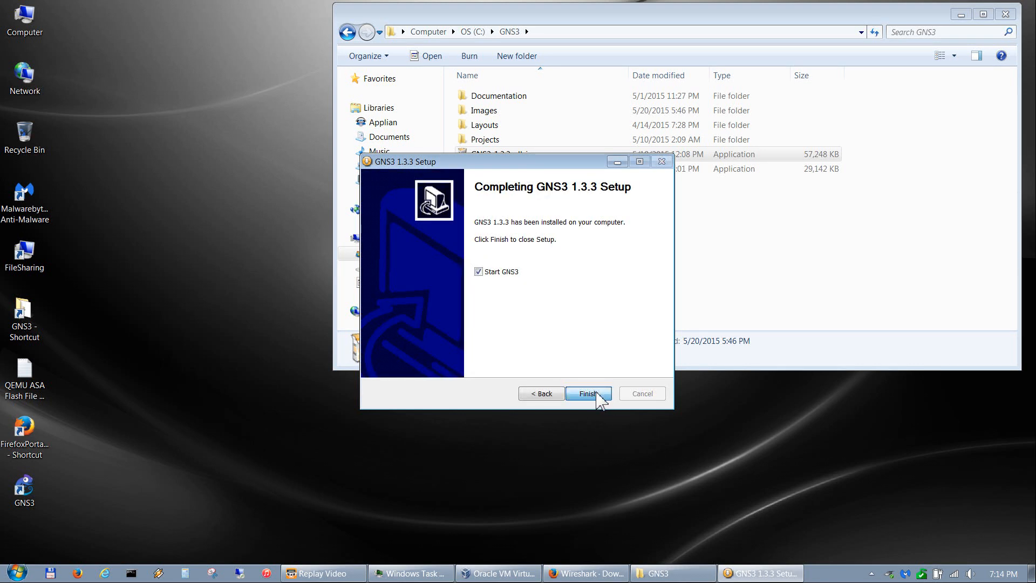
left_click(596, 395)
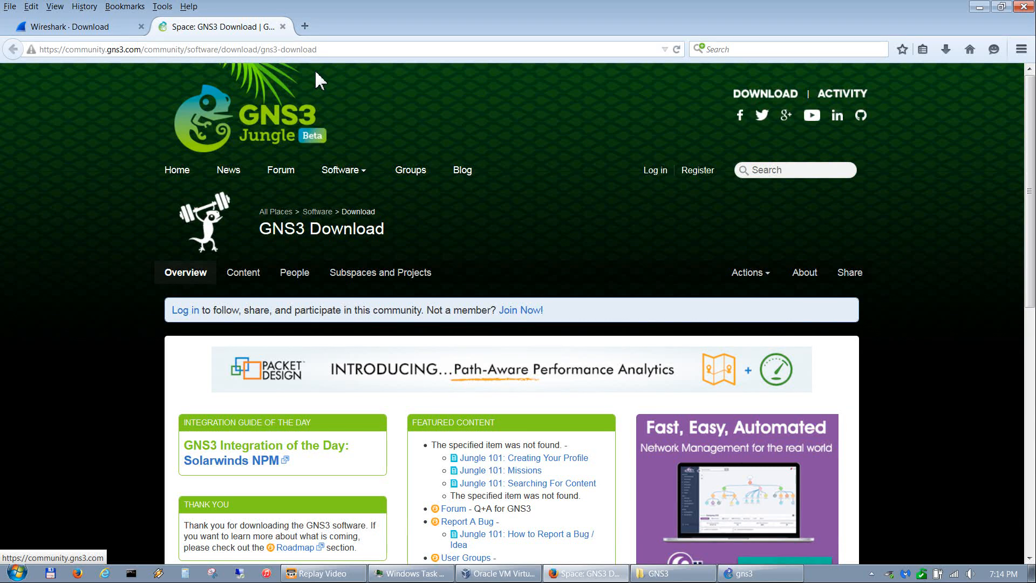
Minimize the browser, dismiss the Getting started and New project dialogs, and maximize the GNS3 window
left_click(980, 7)
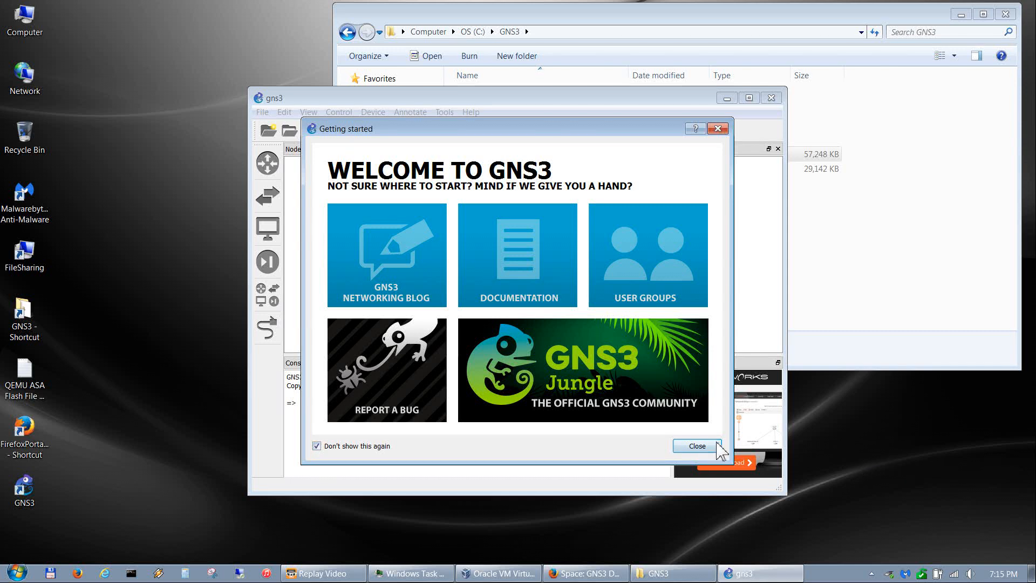
left_click(702, 450)
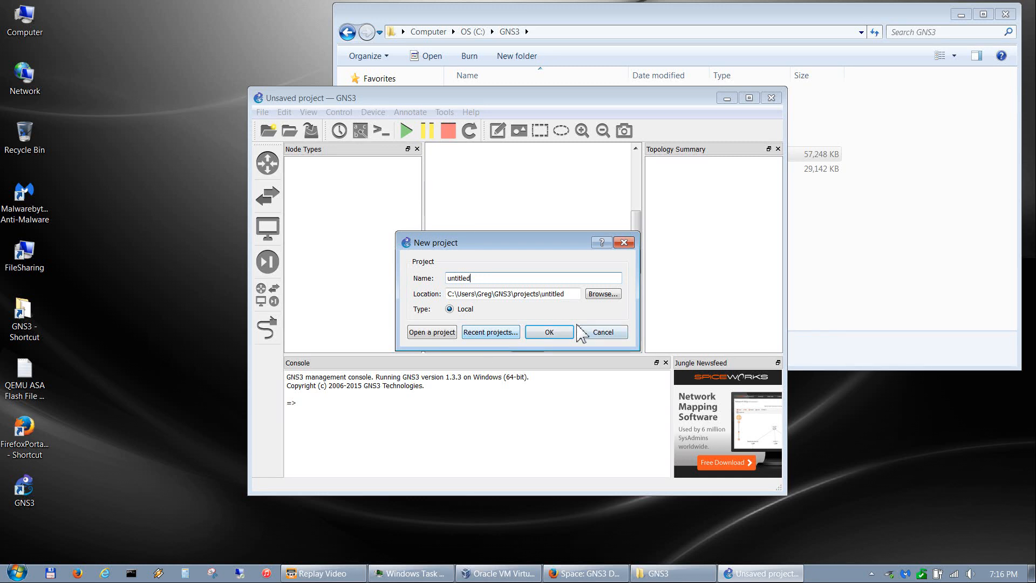
left_click(598, 334)
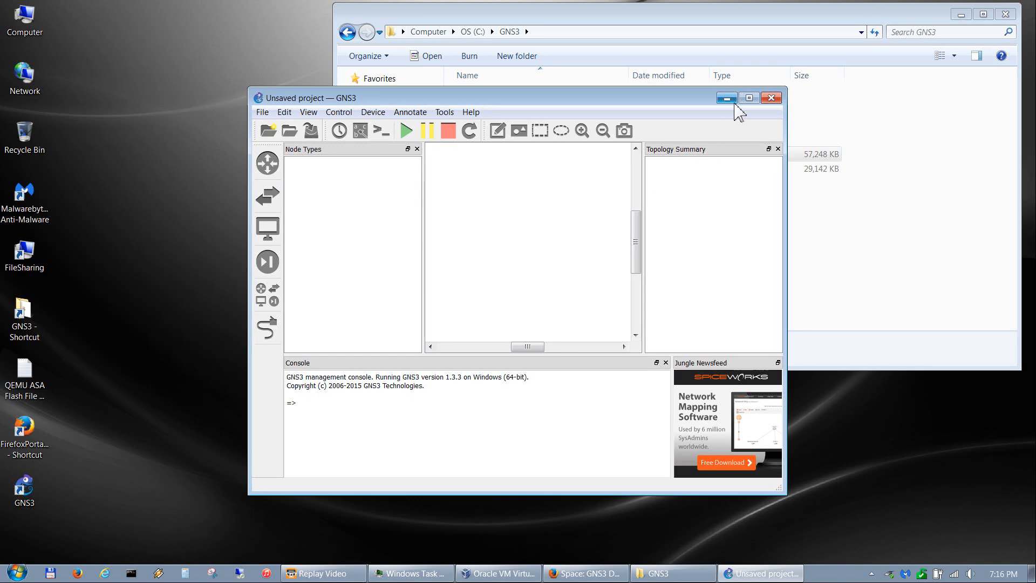
left_click(750, 98)
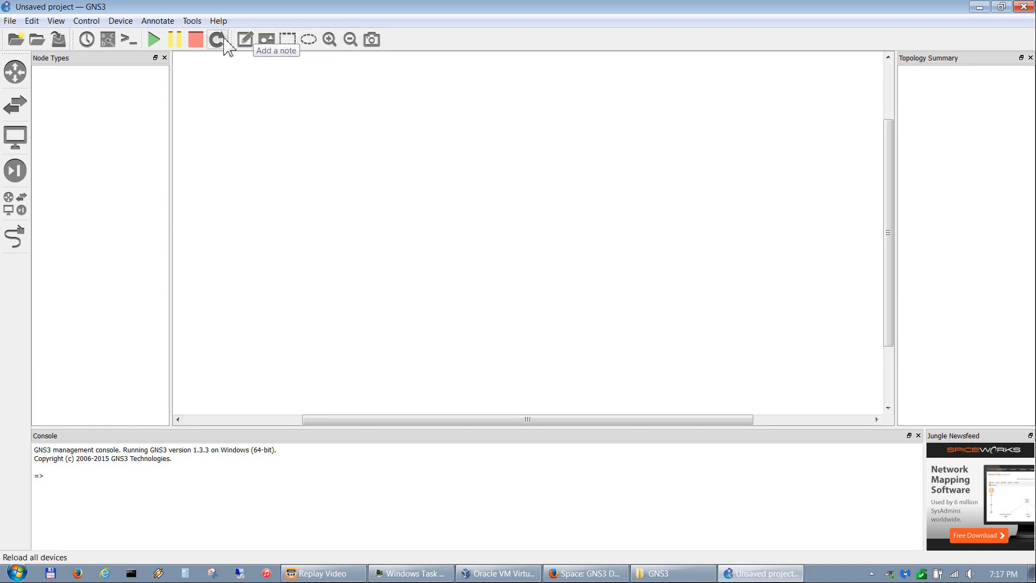
Set the My projects path in the GNS3 general preferences to C:\GNS3\Projects
left_click(32, 24)
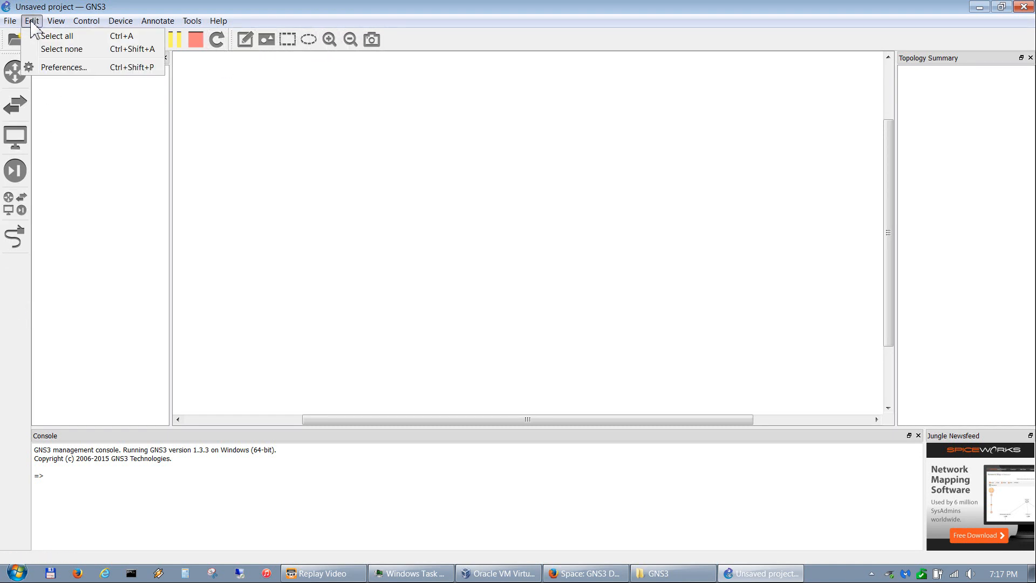
left_click(61, 69)
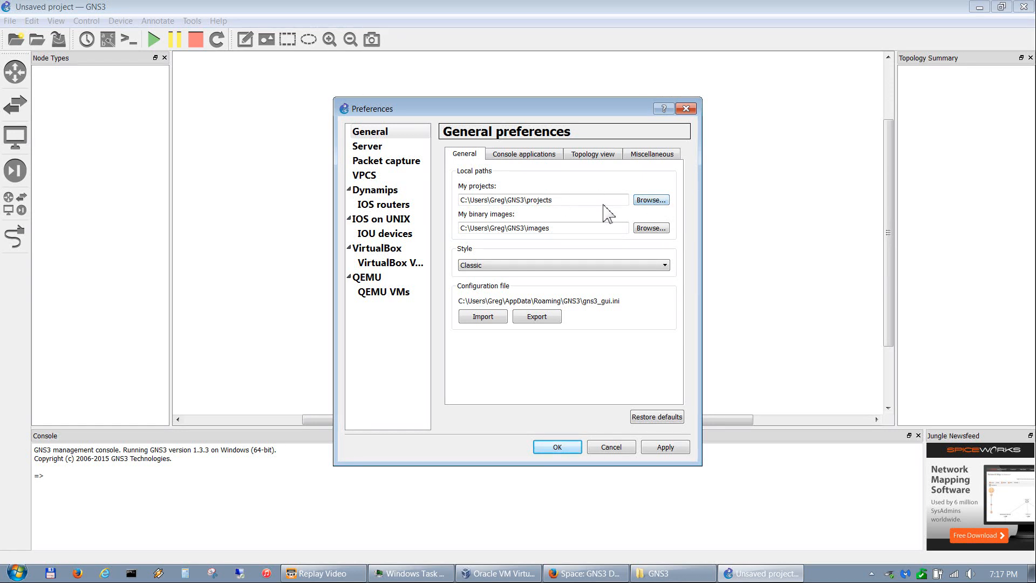
left_click(651, 201)
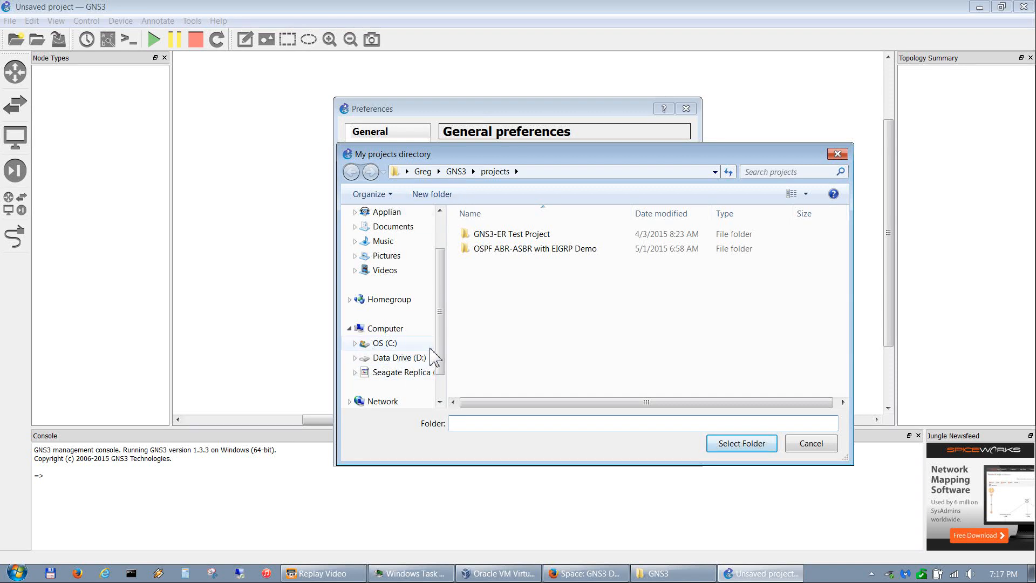
left_click(397, 345)
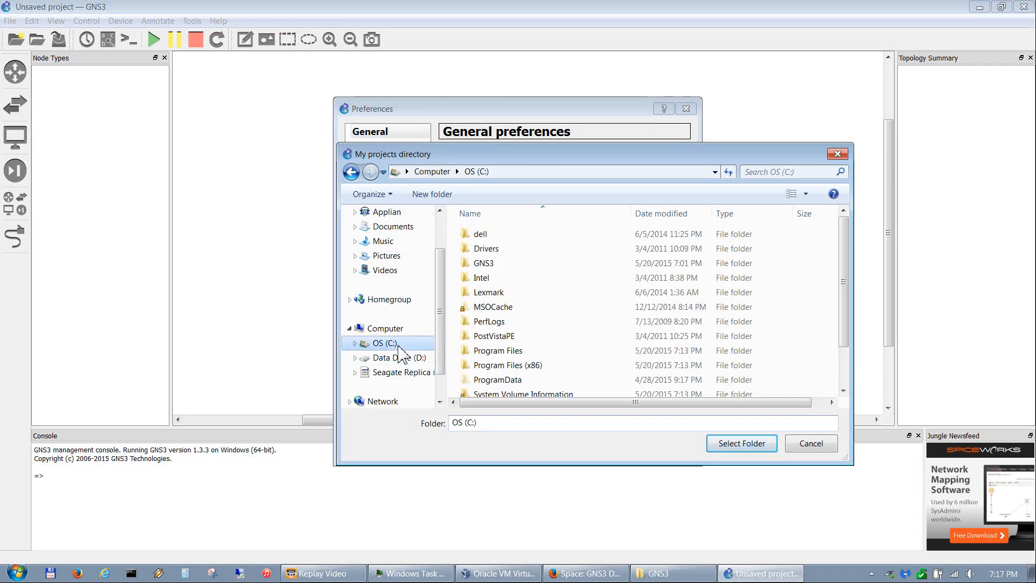
double_click(488, 263)
double_click(489, 278)
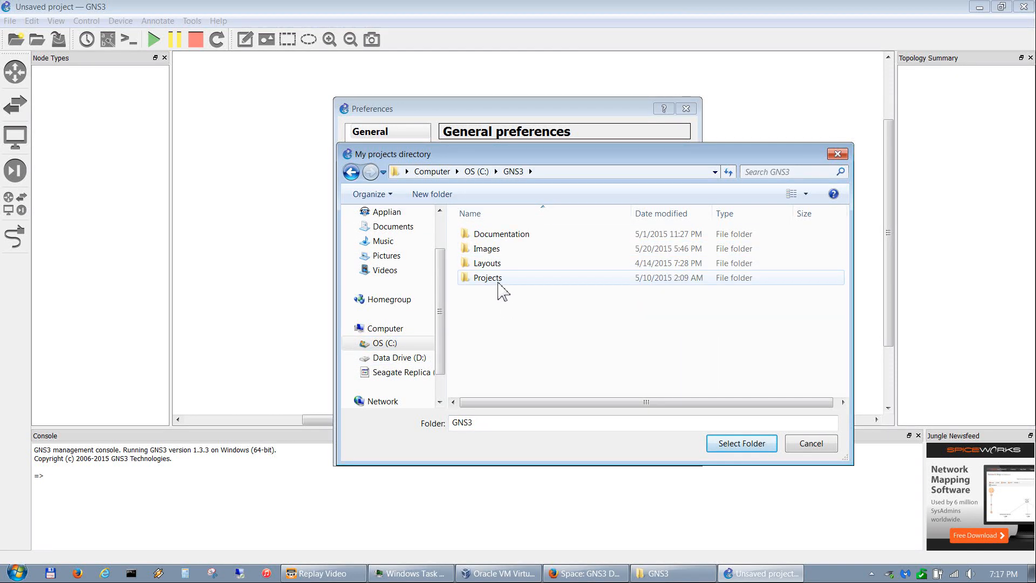
left_click(741, 451)
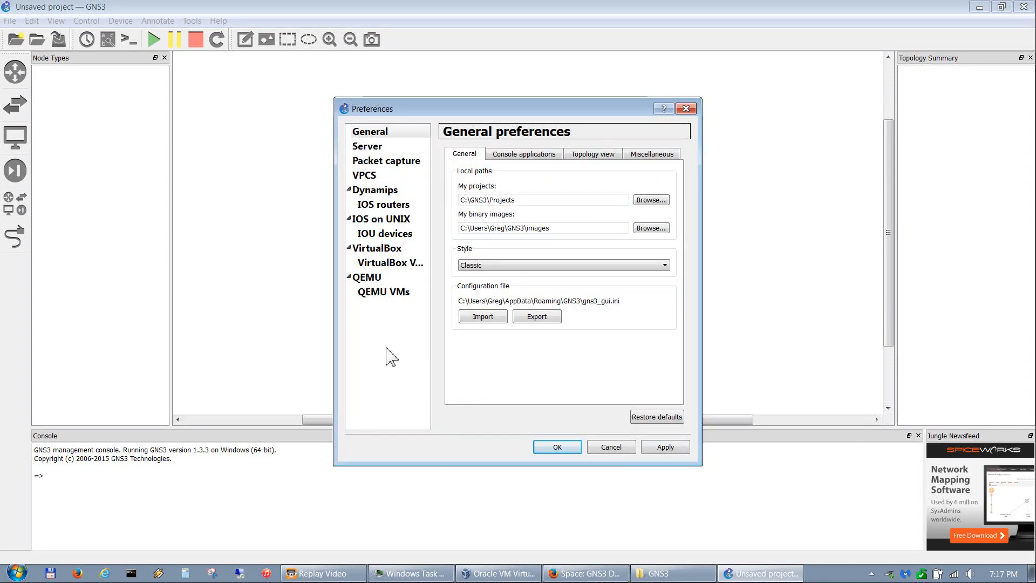
Set the My binary images path to C:\GNS3\Images
left_click(653, 227)
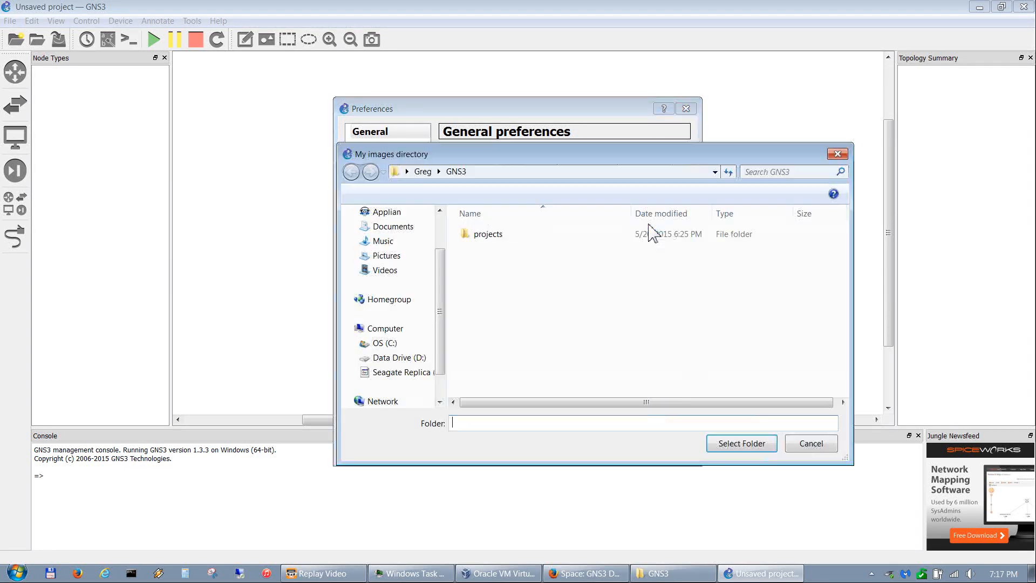
left_click(419, 343)
double_click(484, 263)
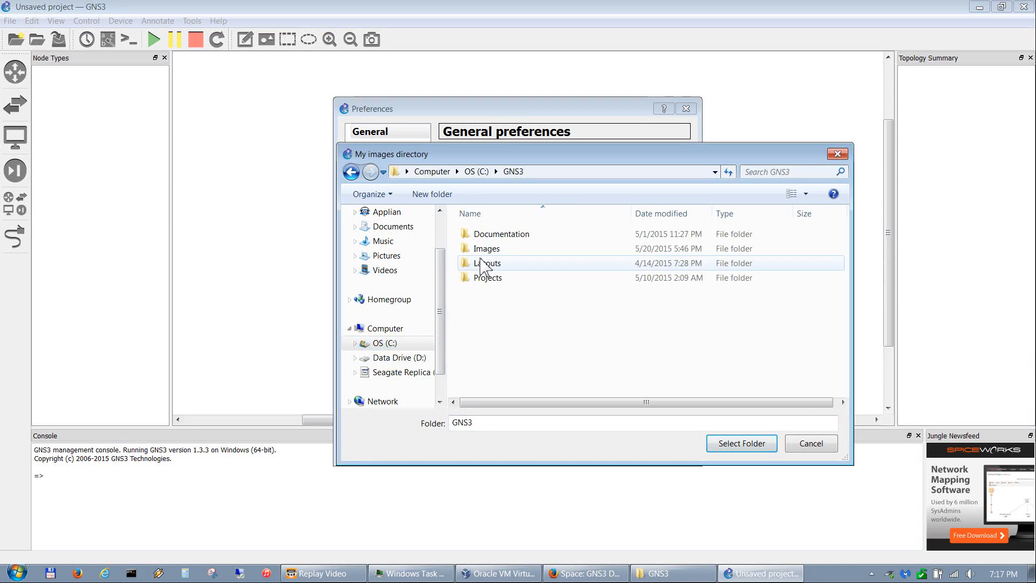
double_click(495, 249)
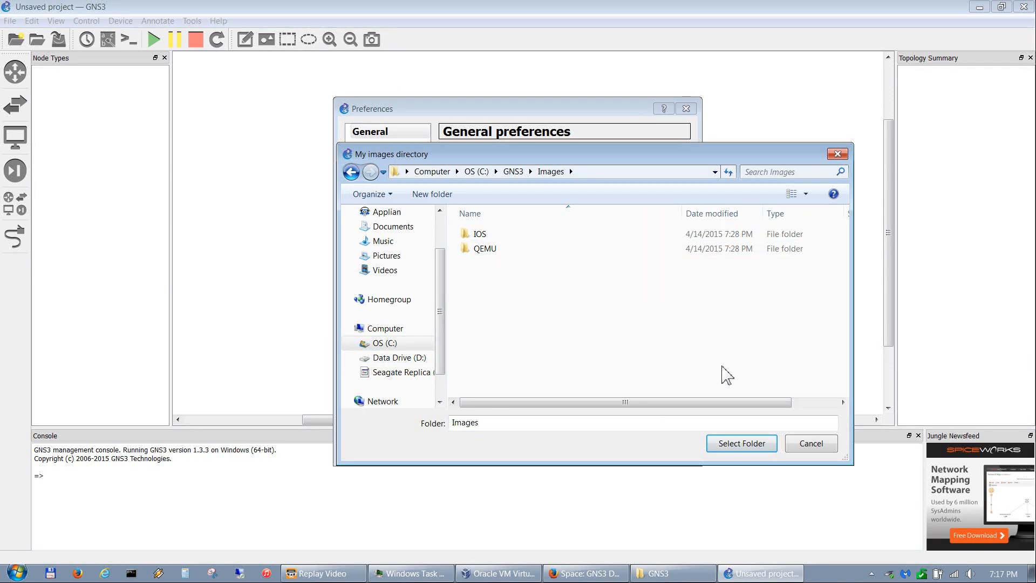
left_click(736, 448)
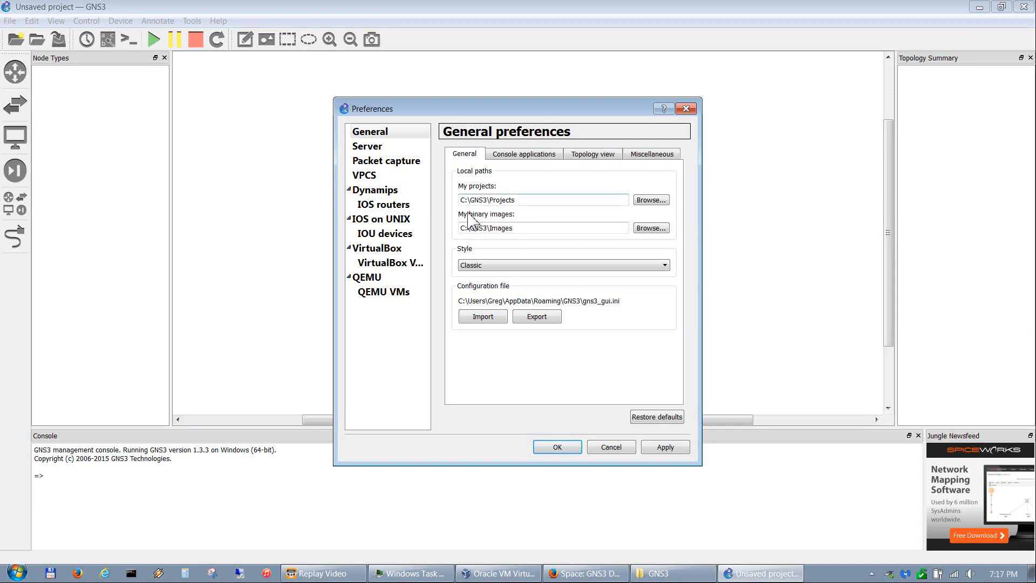
Change the interface style to Charcoal and apply it
left_click(542, 267)
left_click(539, 276)
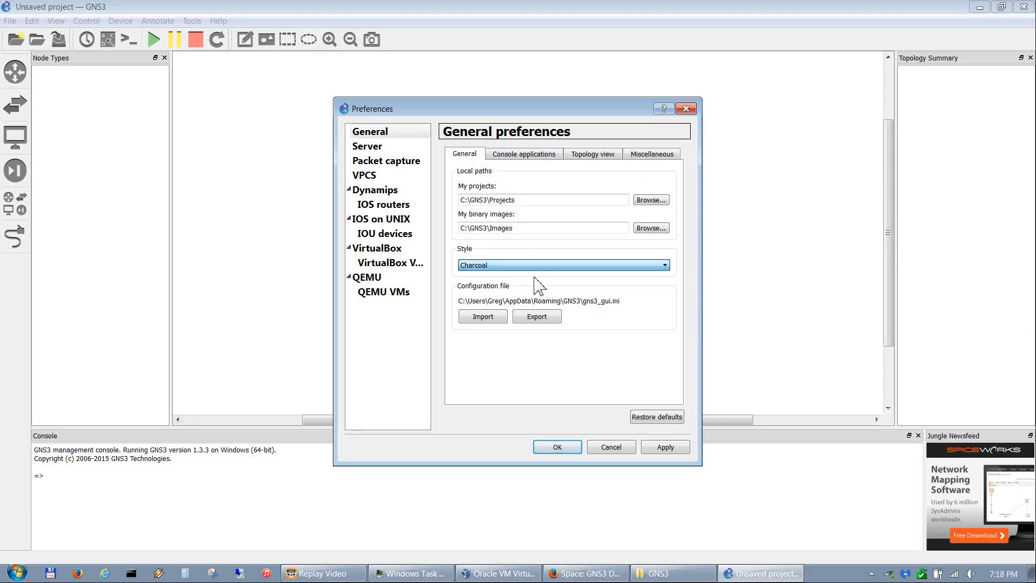
left_click(655, 446)
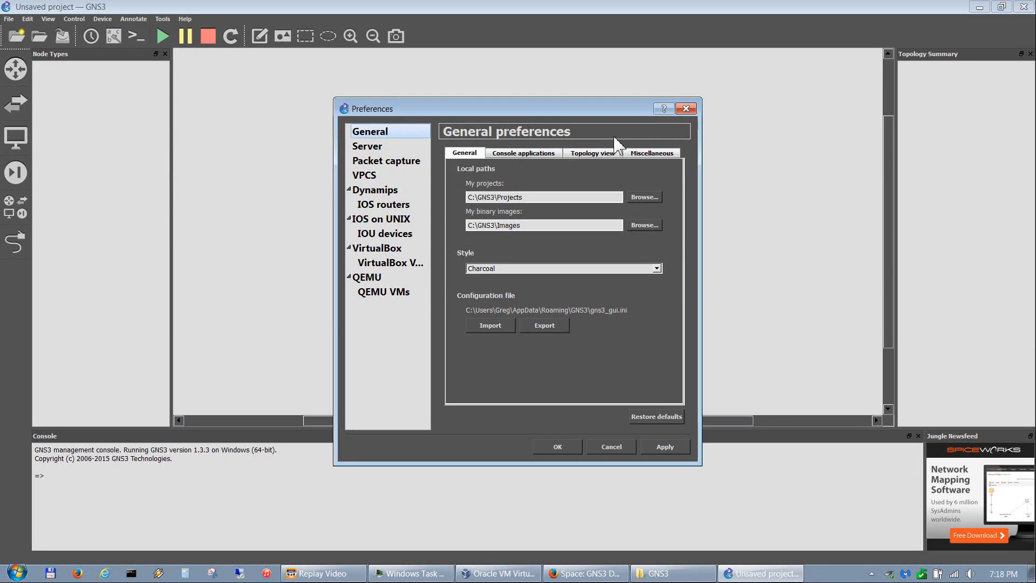
Set the console application for Telnet connections to the preconfigured SuperPutty (included with GNS3) command
left_click(537, 154)
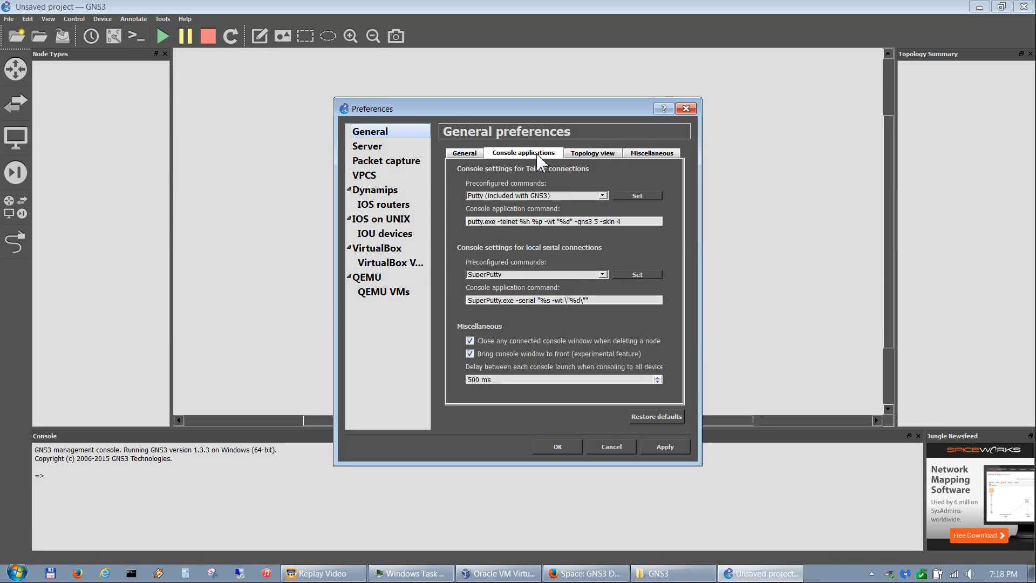
left_click(603, 195)
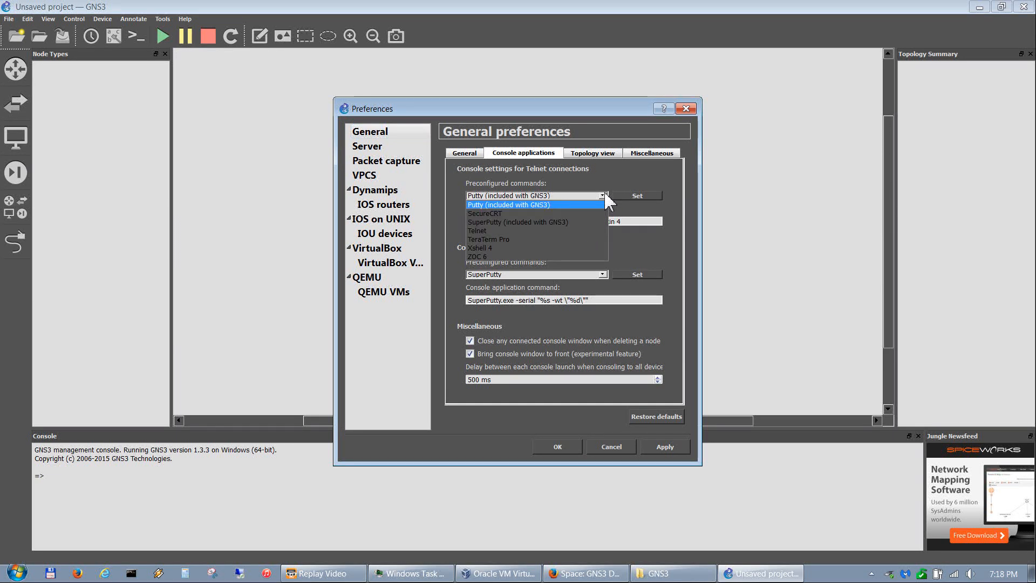
left_click(492, 221)
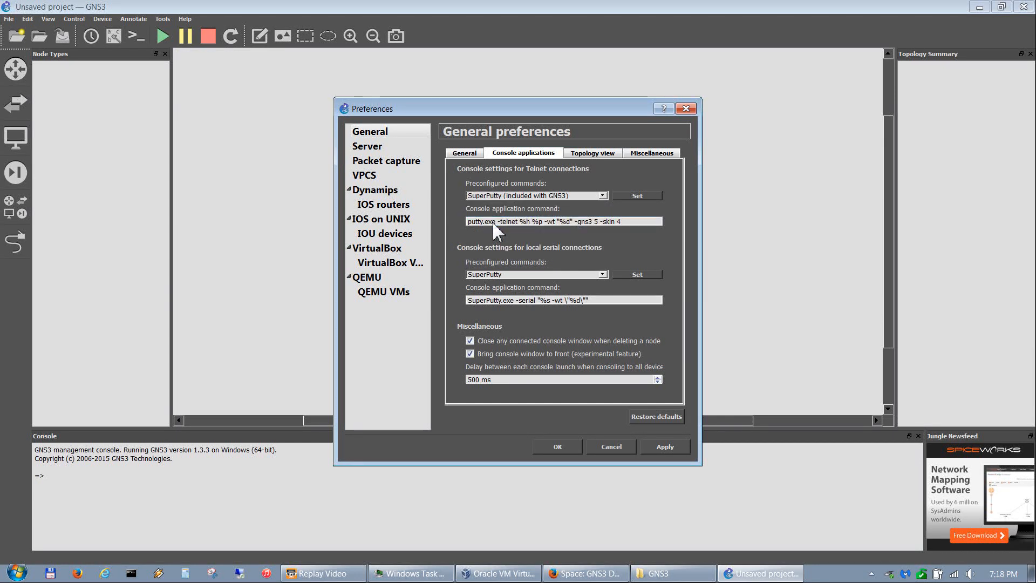
left_click(637, 195)
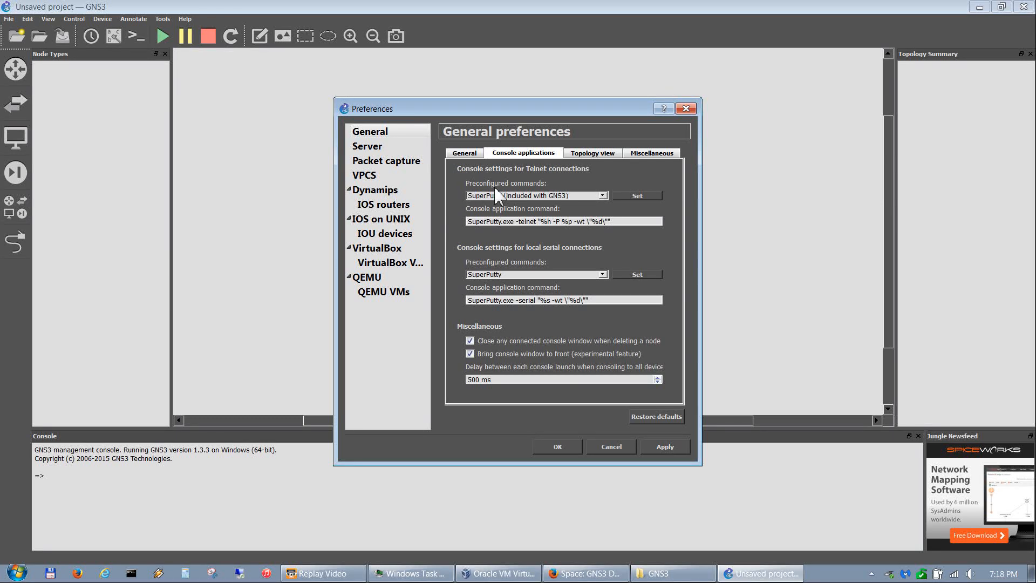
left_click(603, 195)
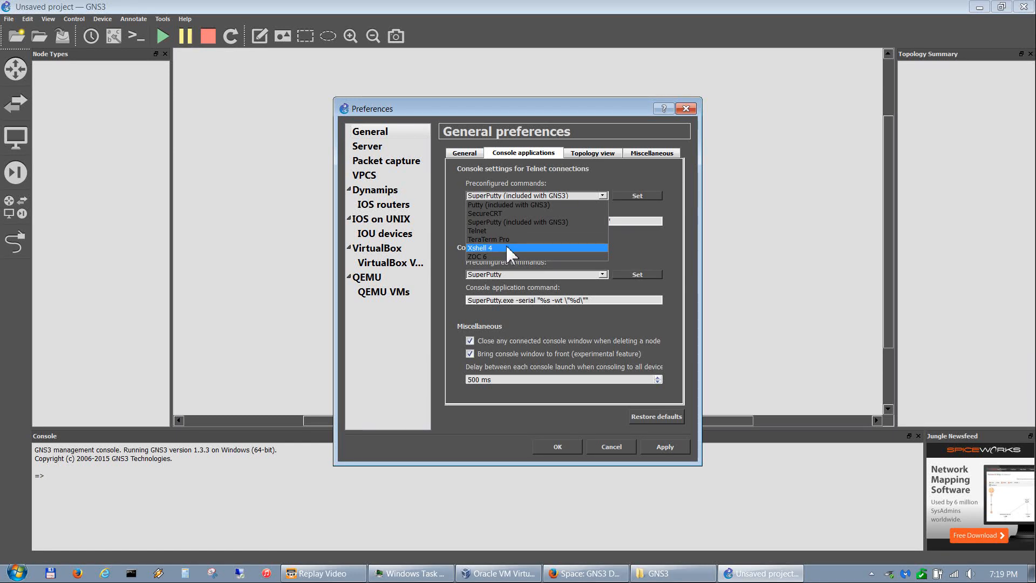
left_click(623, 173)
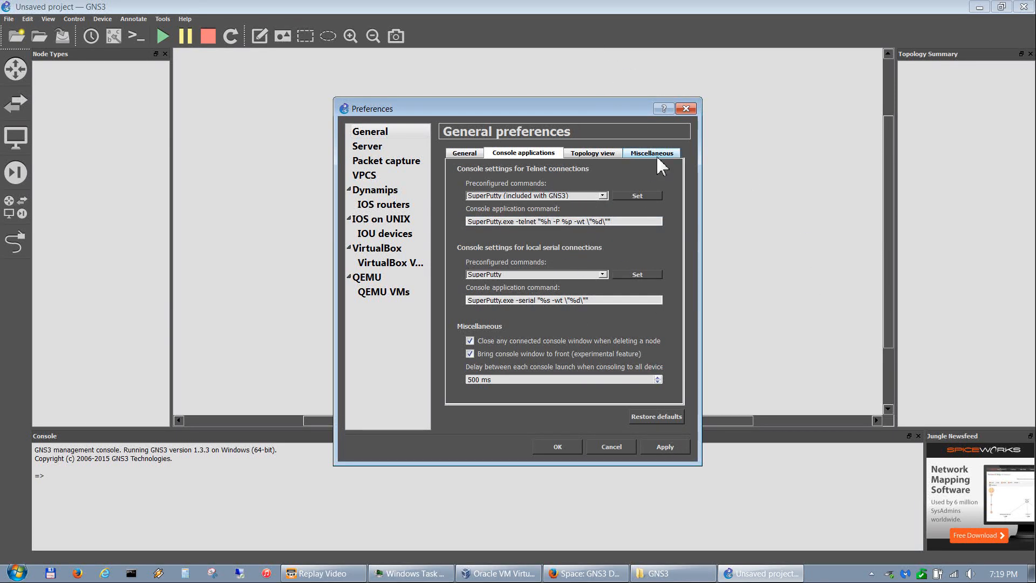
Enable drawing a rectangle when an item is selected in the topology view settings, and open the miscellaneous general preferences
left_click(603, 153)
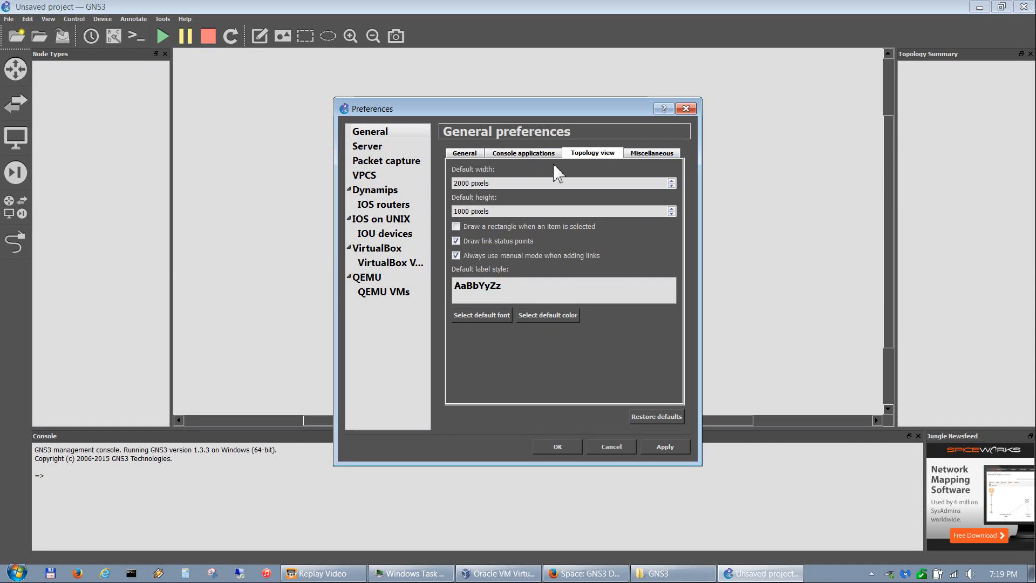
left_click(456, 227)
left_click(654, 153)
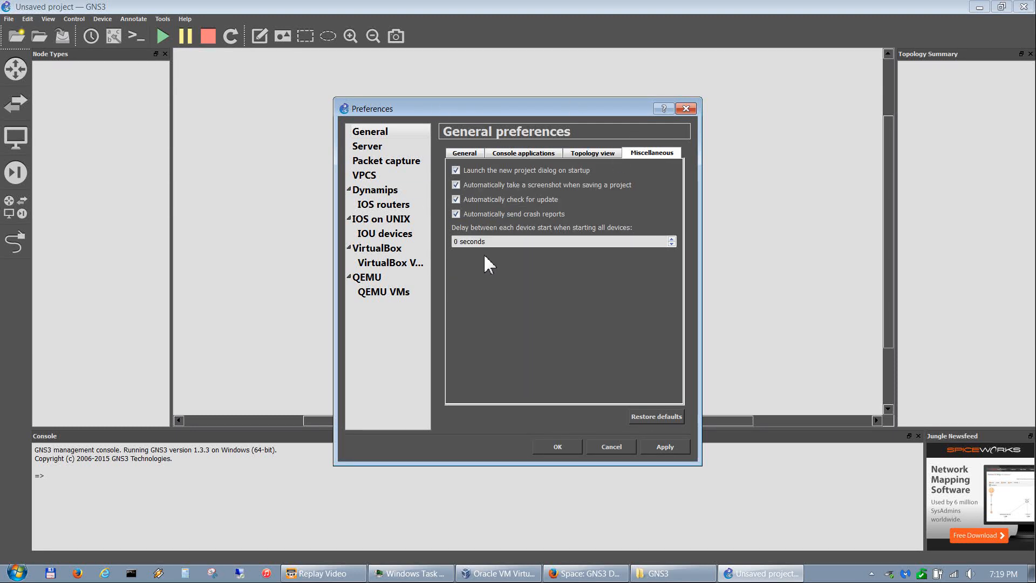
Add a remote server with host 192.168.56.101 and port 8000 TCP in the server preferences
left_click(377, 148)
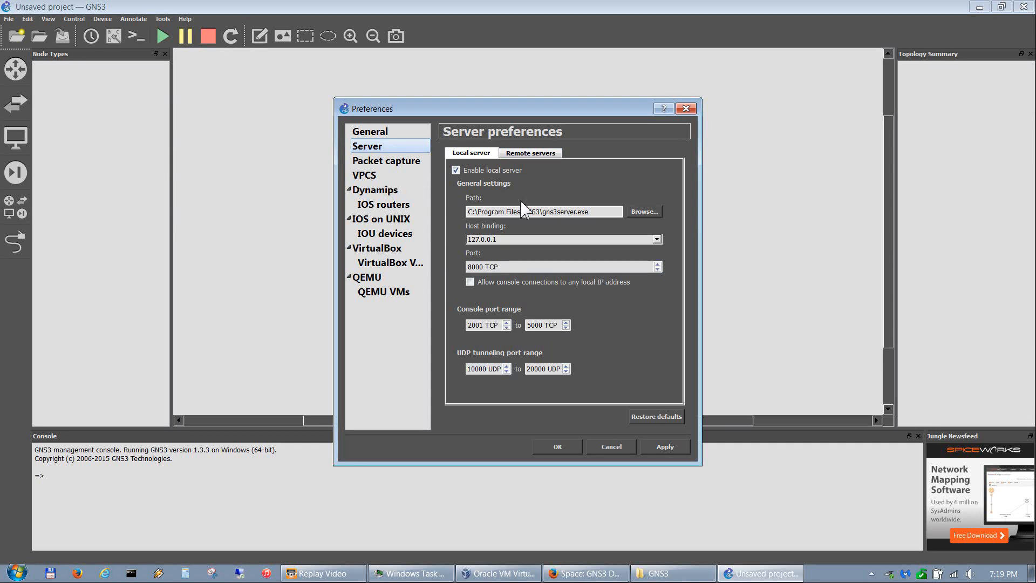
left_click(521, 157)
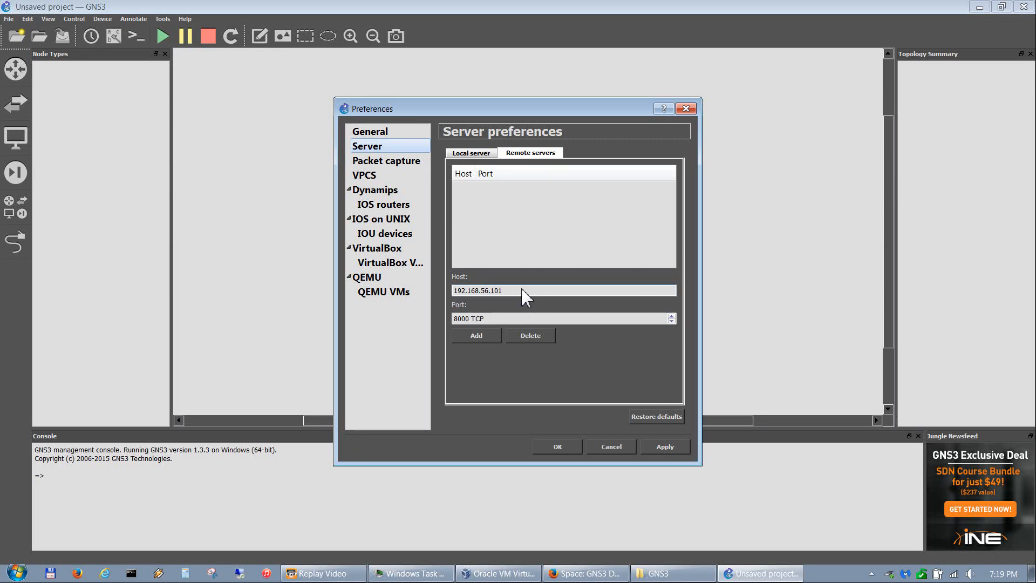
left_click(474, 337)
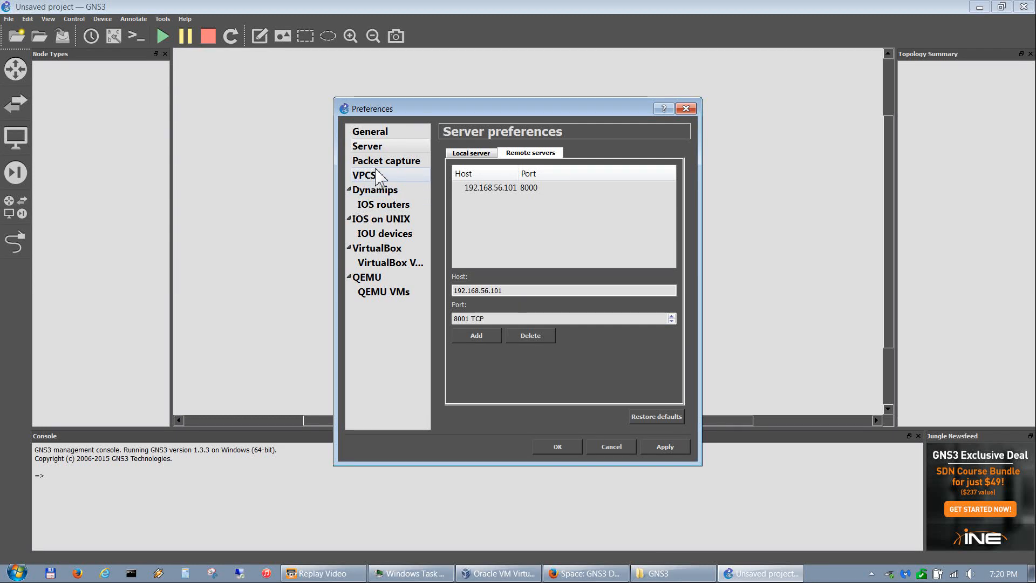
Review the packet capture preferences, the VPCS preferences and the general Dynamips settings
left_click(393, 162)
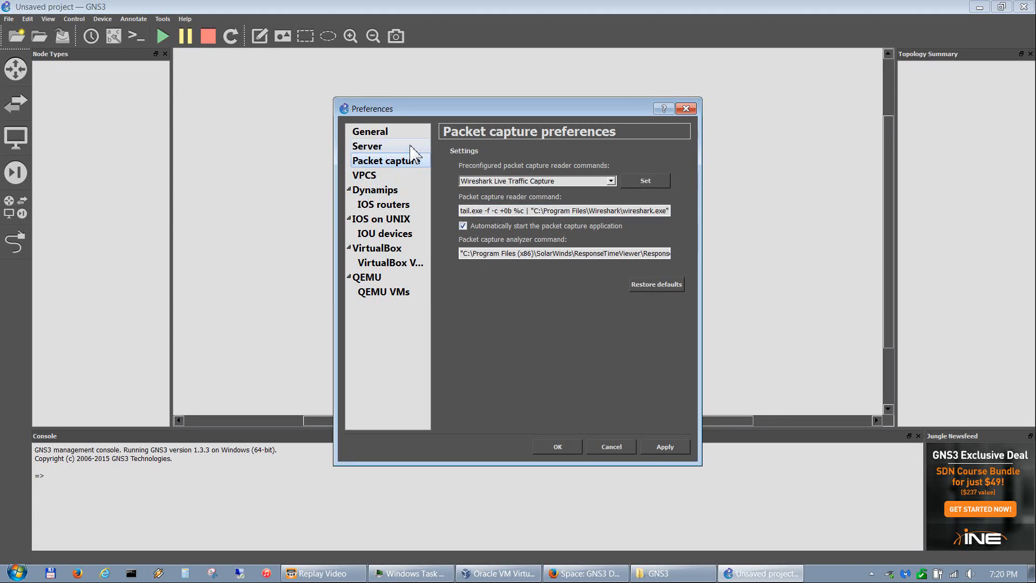
left_click(365, 176)
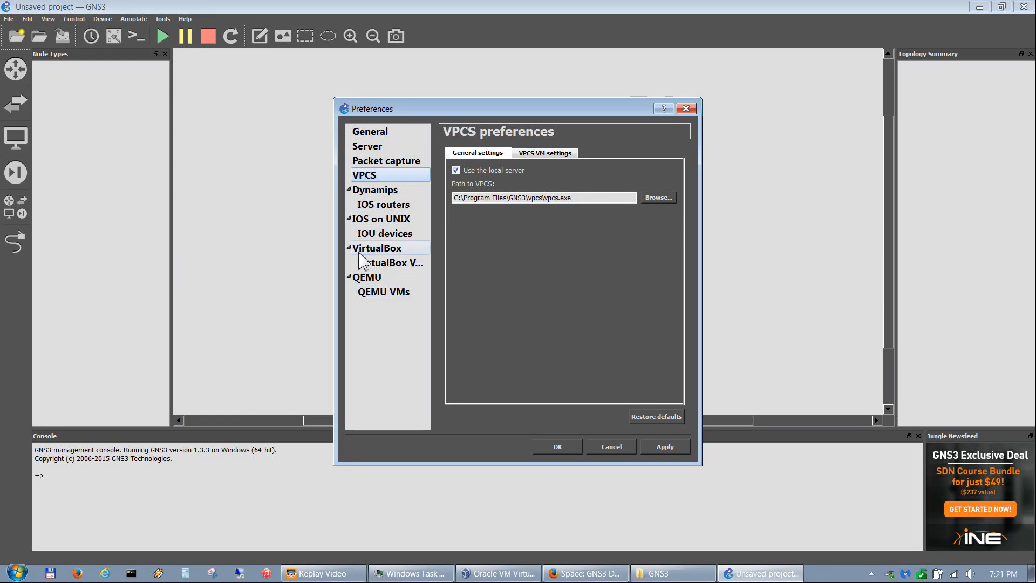
left_click(382, 192)
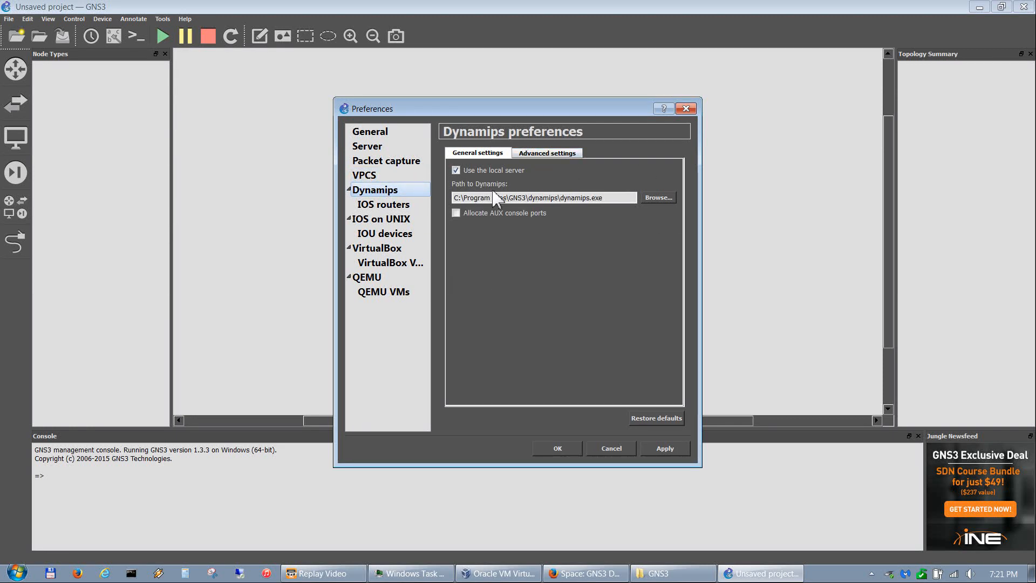
Start a new IOS router template using the image c2600-advipservicesk9-mz.124-15.T8.image from C:\GNS3\Images\IOS
left_click(397, 208)
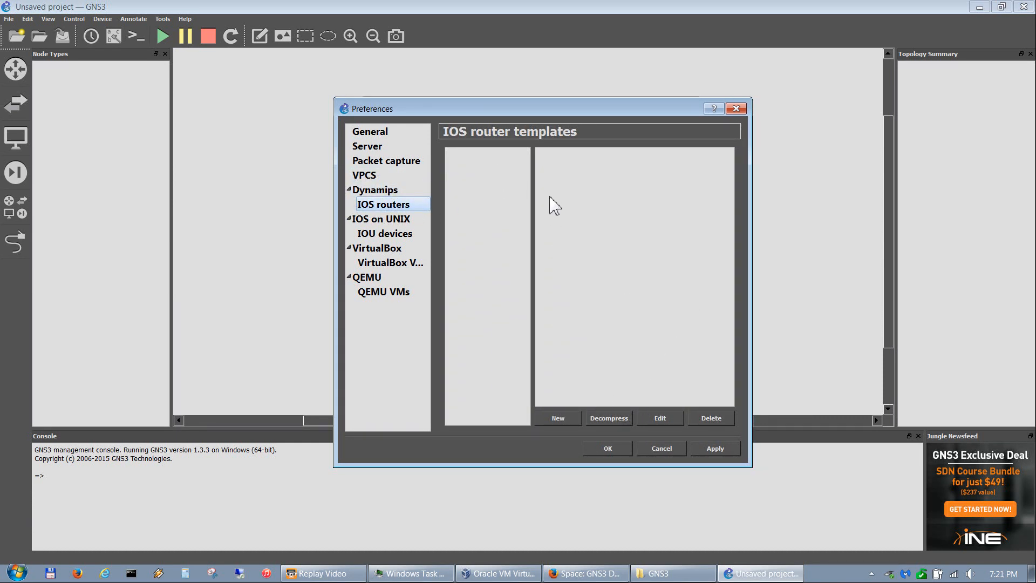
left_click(562, 413)
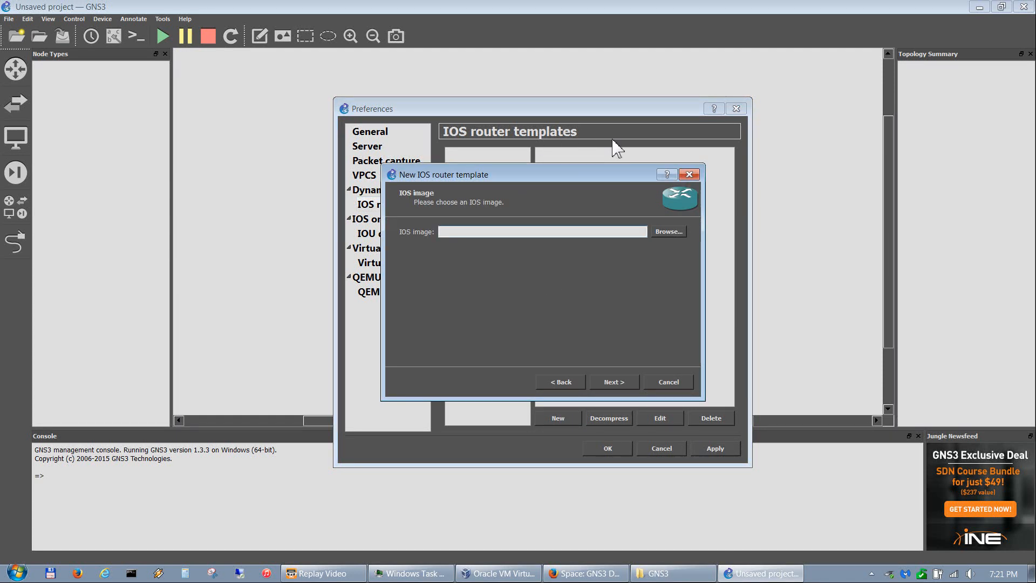
left_click(669, 232)
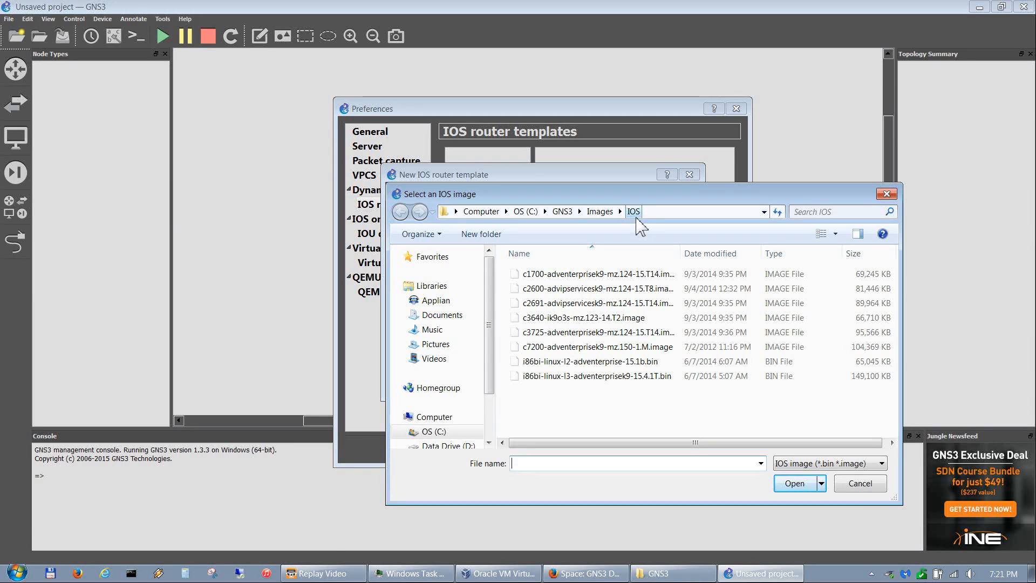
double_click(567, 289)
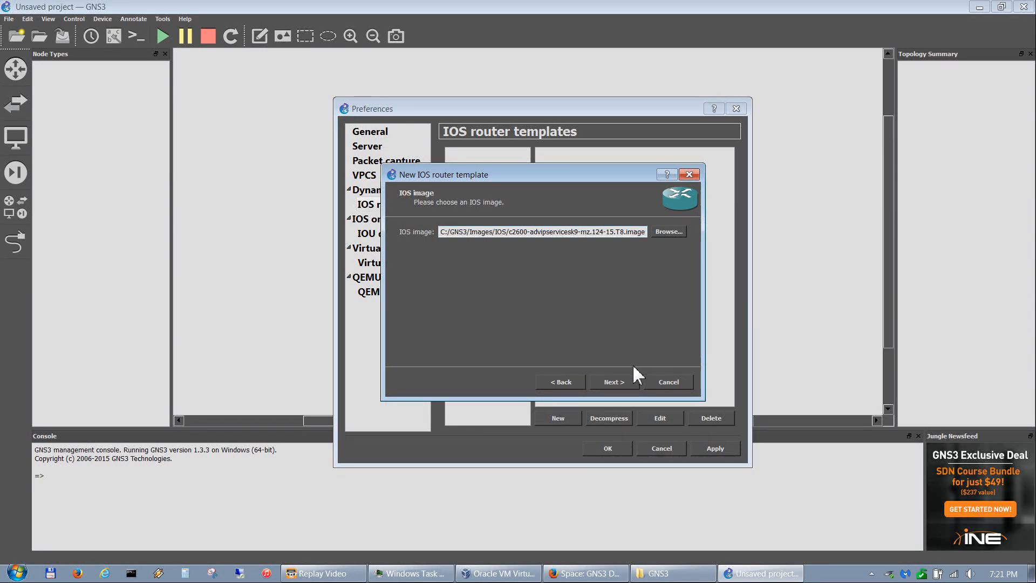
left_click(626, 378)
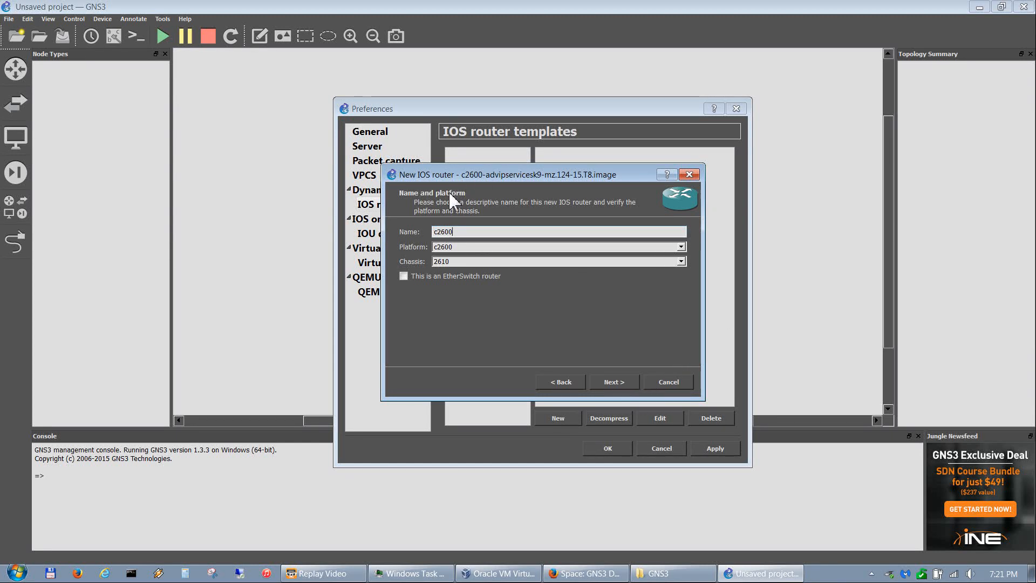
Set the new router's chassis to 2651XM, keeping the name and platform c2600, and continue to the memory settings
left_click(502, 263)
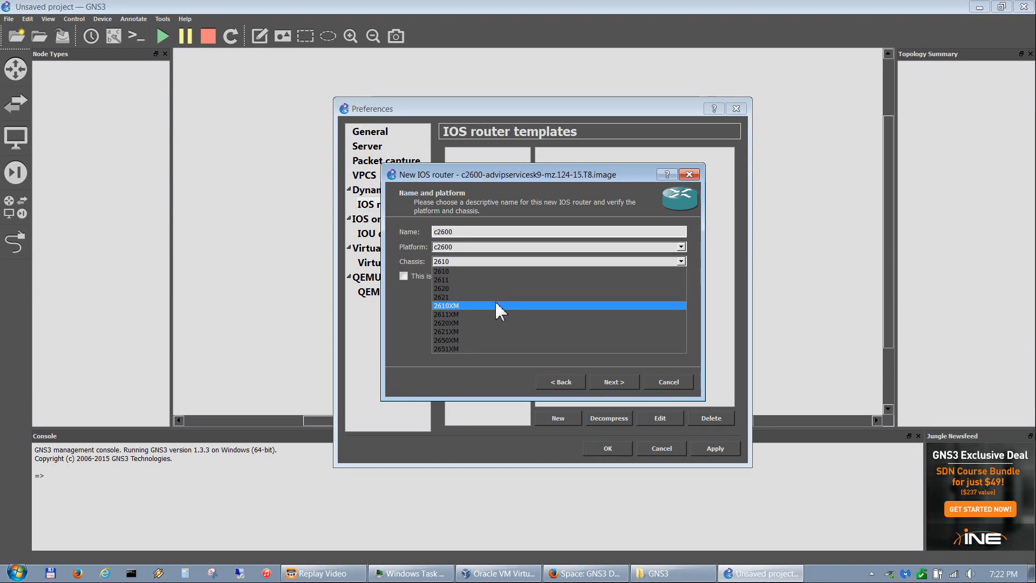
left_click(502, 350)
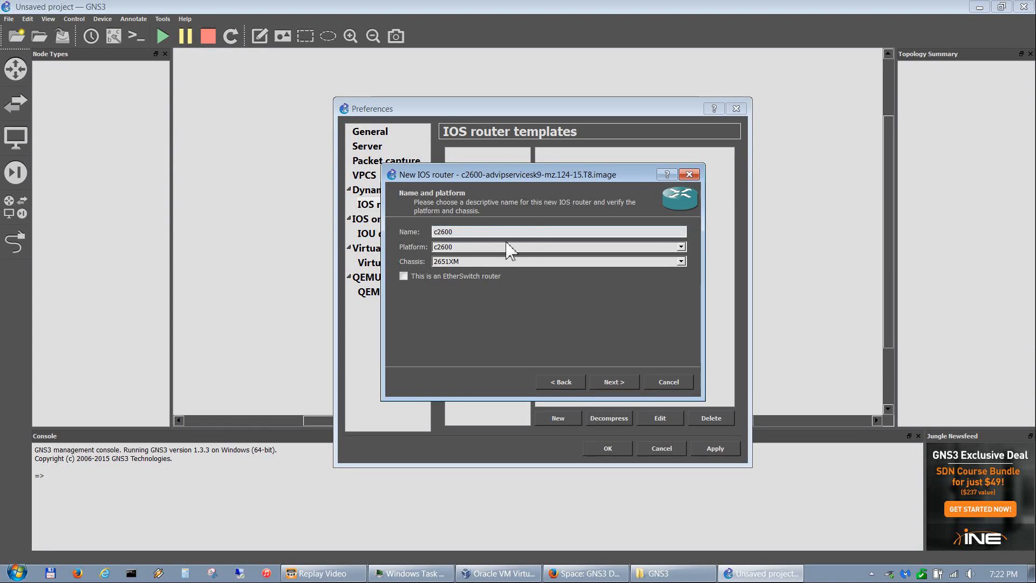
left_click(615, 380)
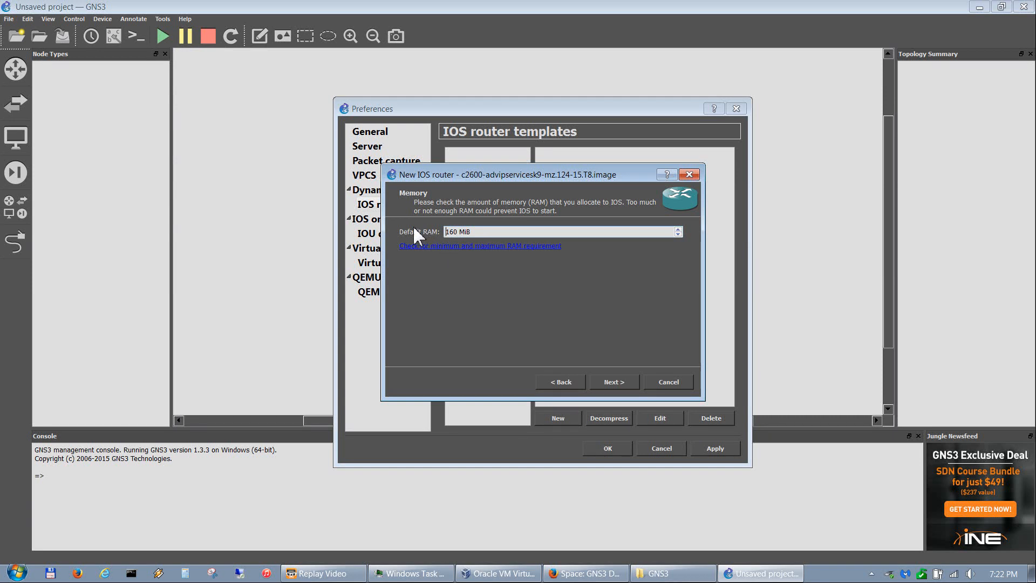
Look at the Cisco Feature Navigator's image name search for checking RAM requirements, and return to the router template wizard
left_click(481, 233)
left_click(490, 247)
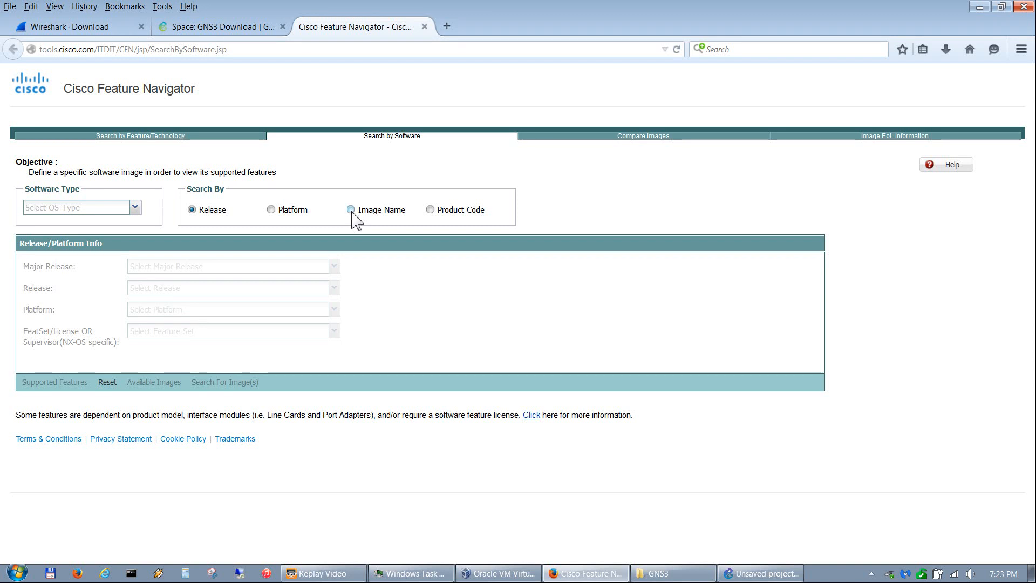
left_click(352, 210)
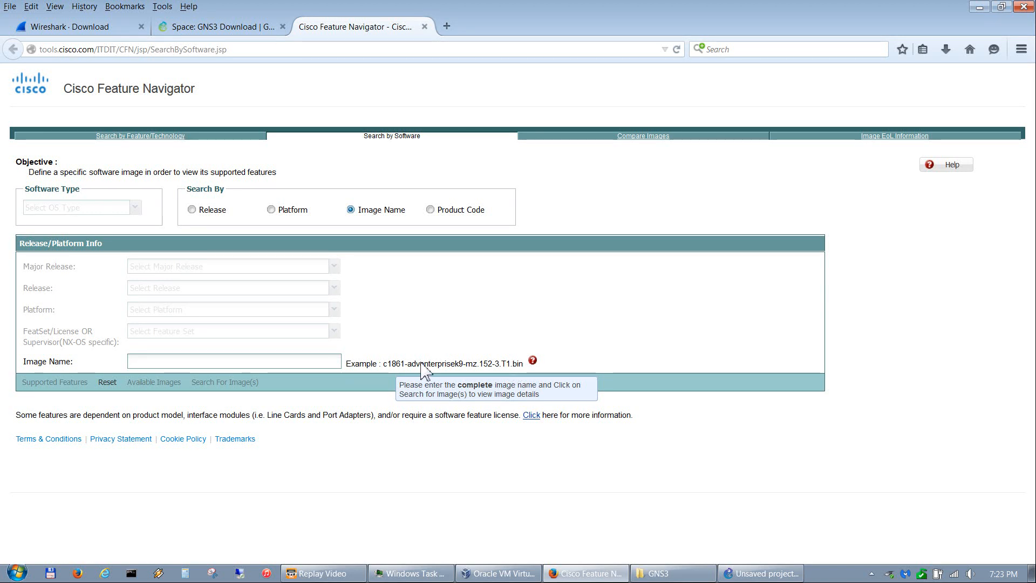
left_click(274, 365)
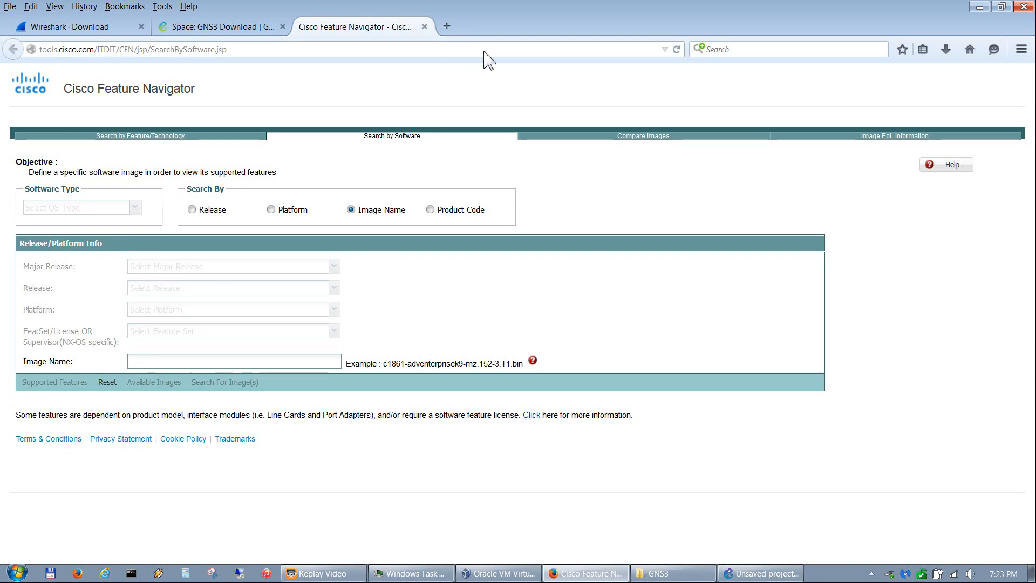
left_click(981, 7)
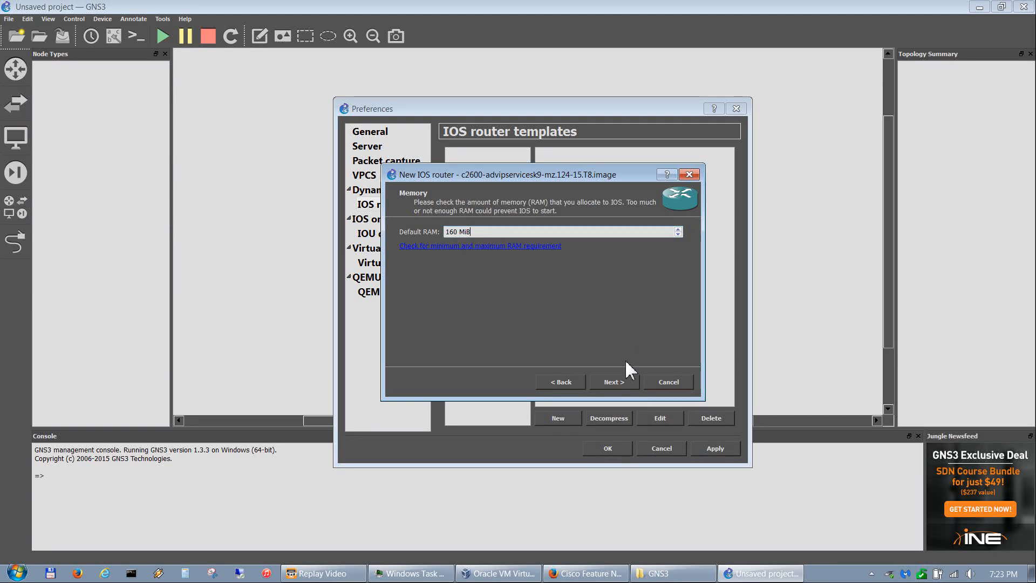
Accept the 160 MiB default RAM and use the C2600-MB-2FE adapter in slot 0, leaving slot 1 empty
left_click(626, 382)
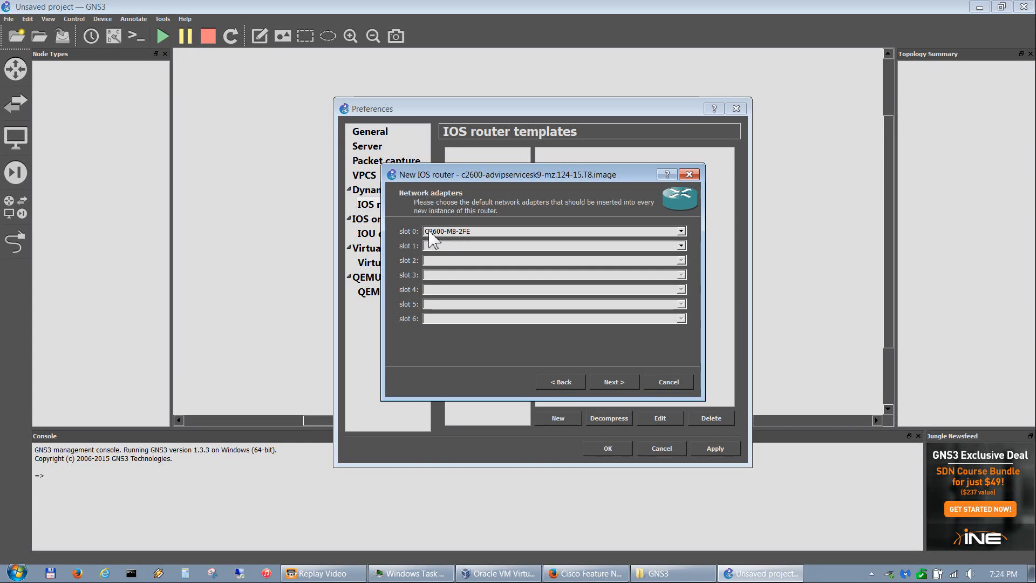
left_click(468, 232)
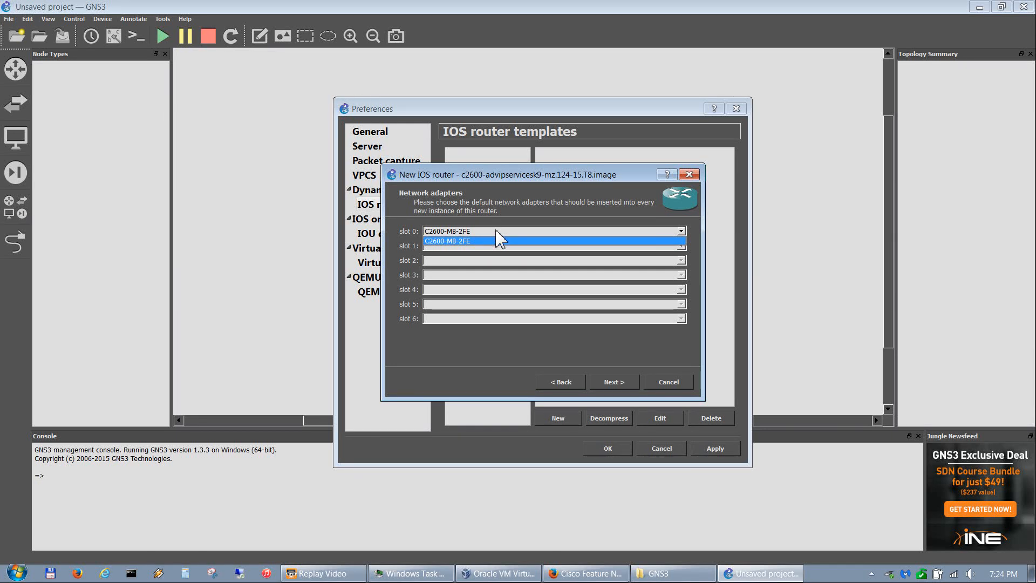
left_click(461, 241)
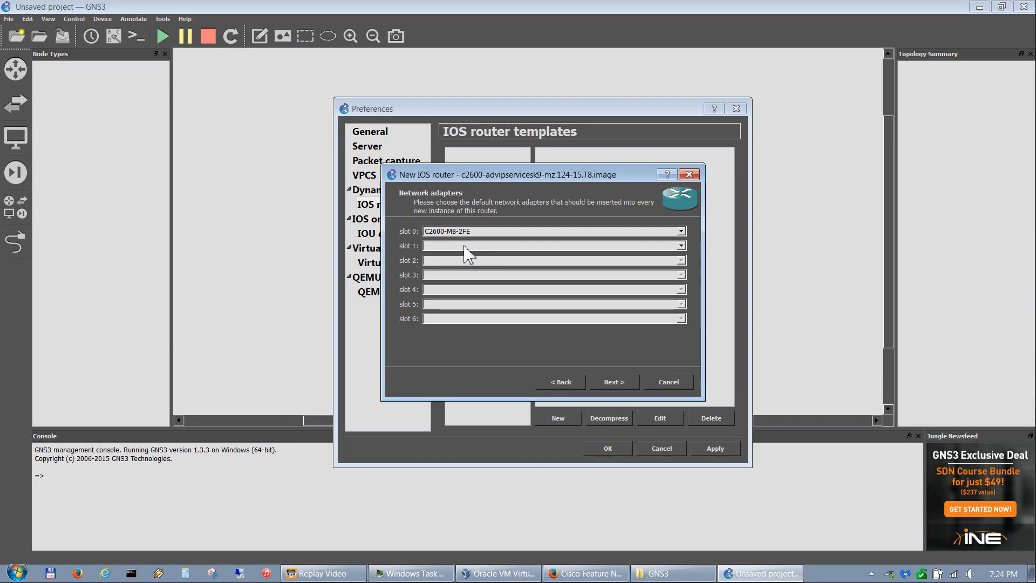
left_click(460, 245)
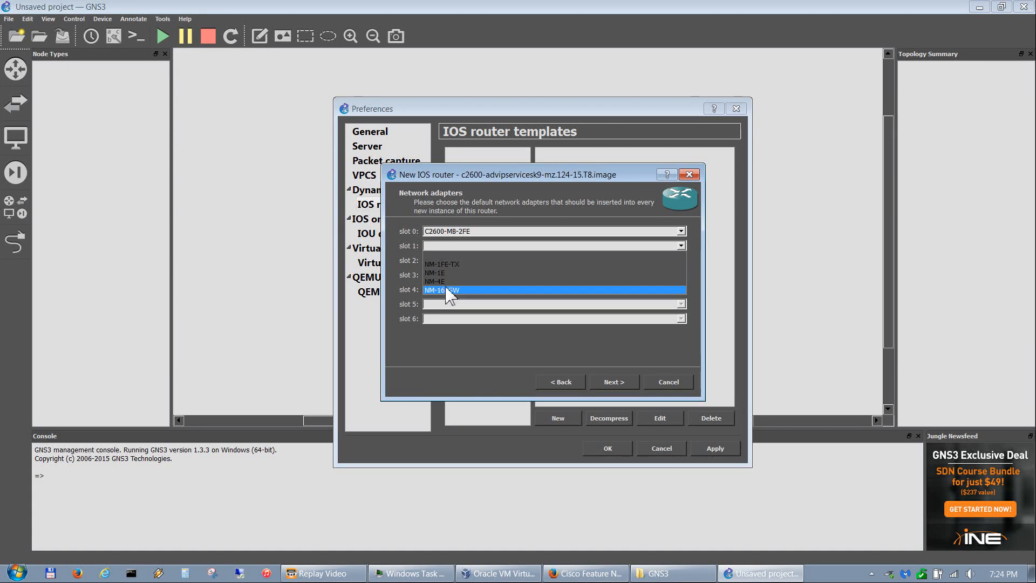
left_click(452, 336)
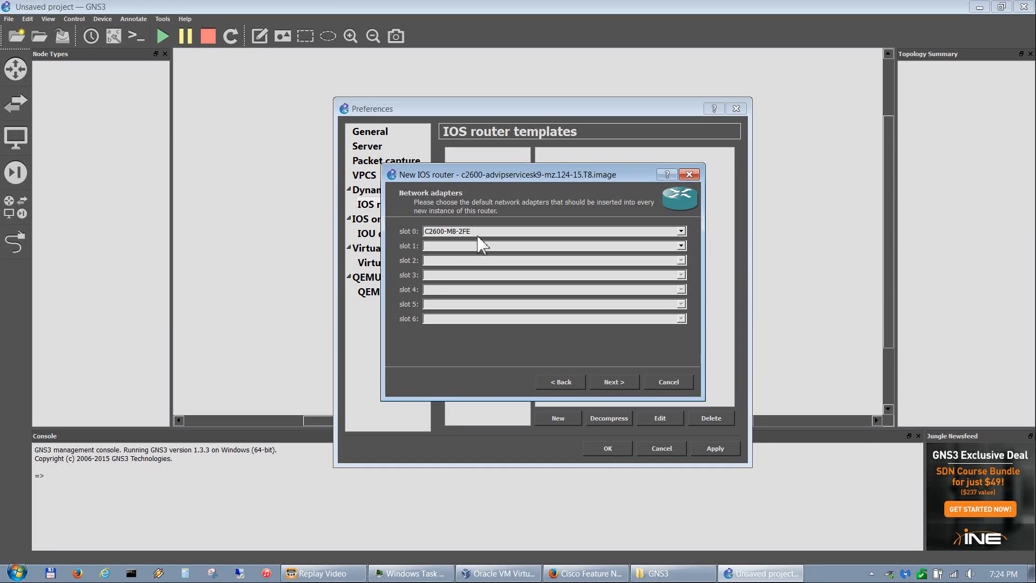
left_click(618, 385)
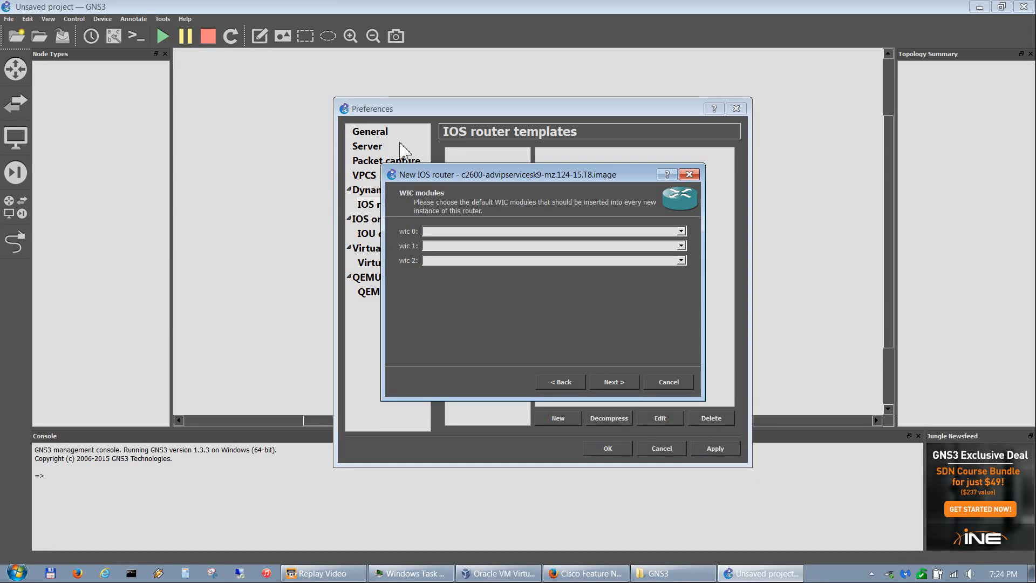
Insert a WIC-2T module in wic 0 and continue to the Idle-PC settings
left_click(505, 232)
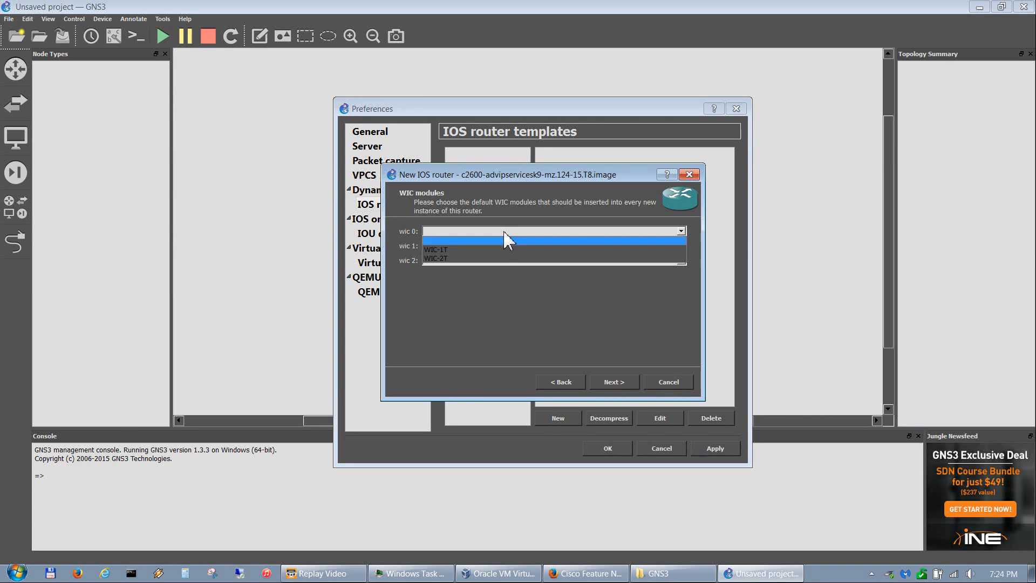
left_click(435, 259)
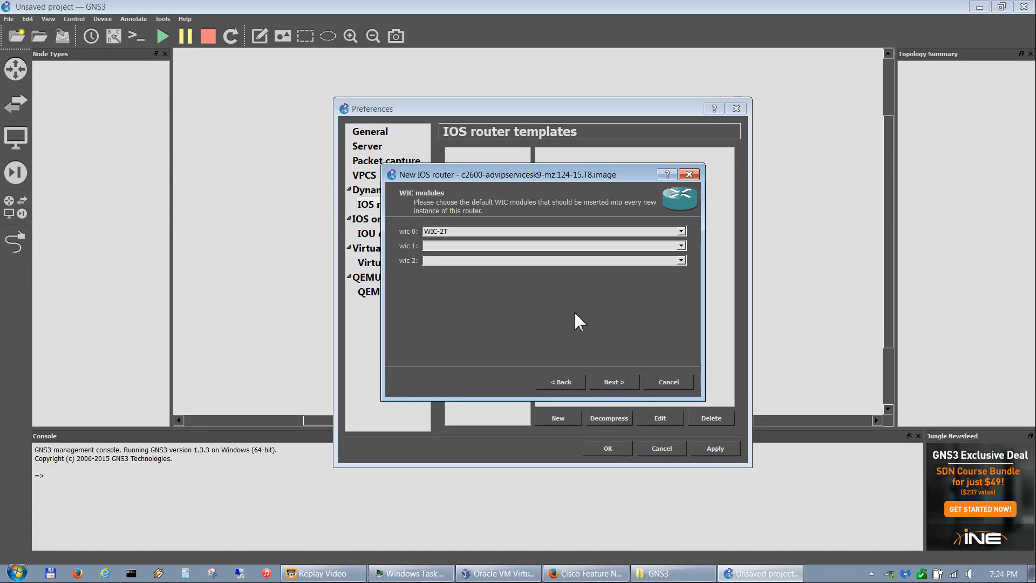
left_click(615, 382)
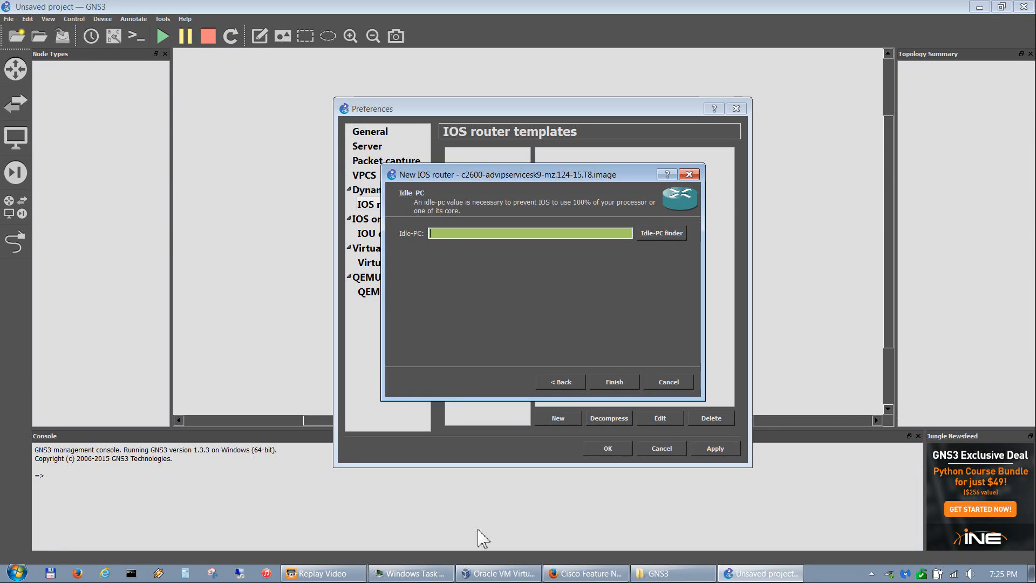
Run the Idle-PC finder for the c2600 image while monitoring CPU usage in Task Manager, accept its value and finish the template
left_click(412, 575)
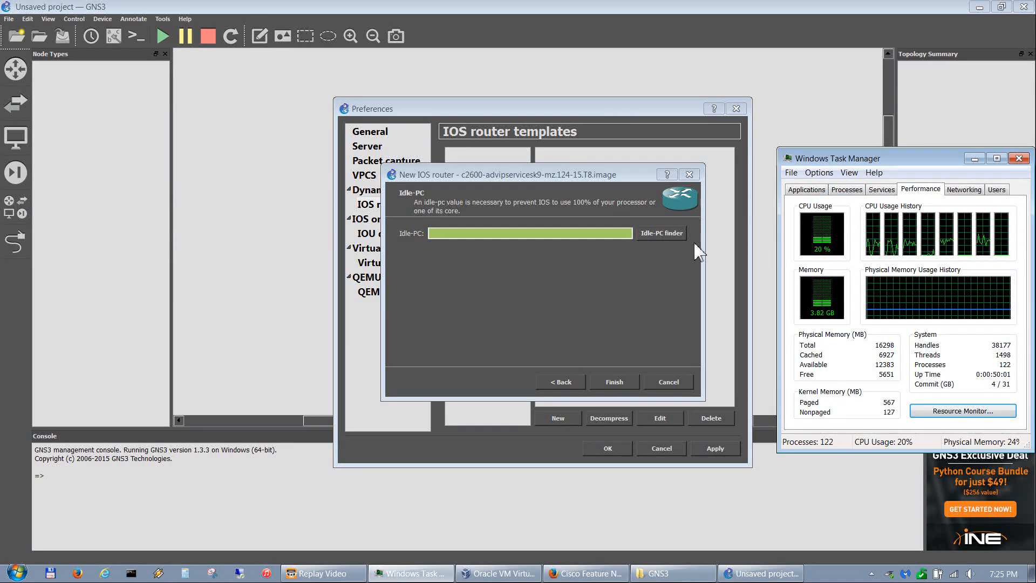
left_click(669, 235)
left_click(668, 235)
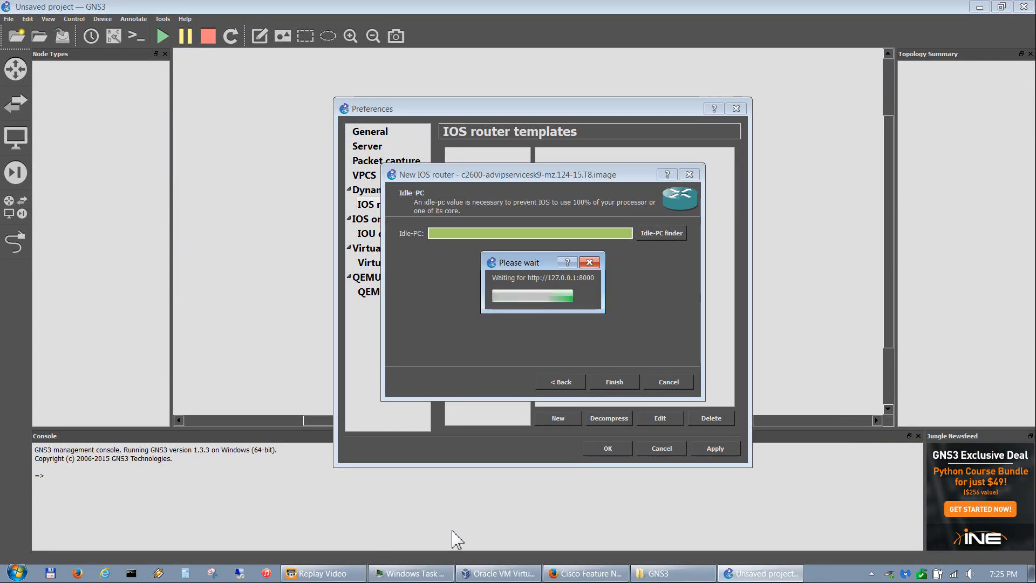
left_click(411, 574)
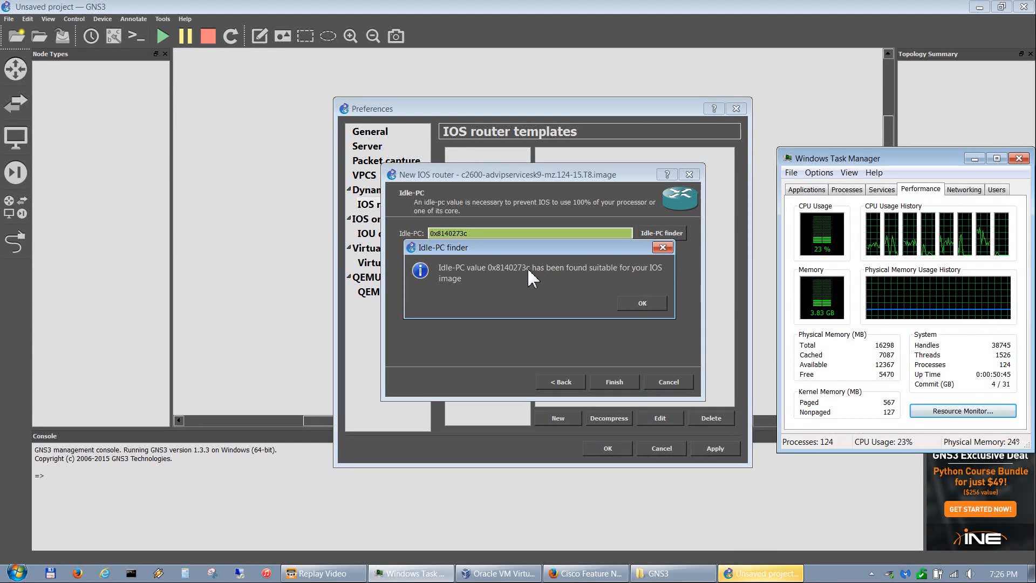
left_click(643, 303)
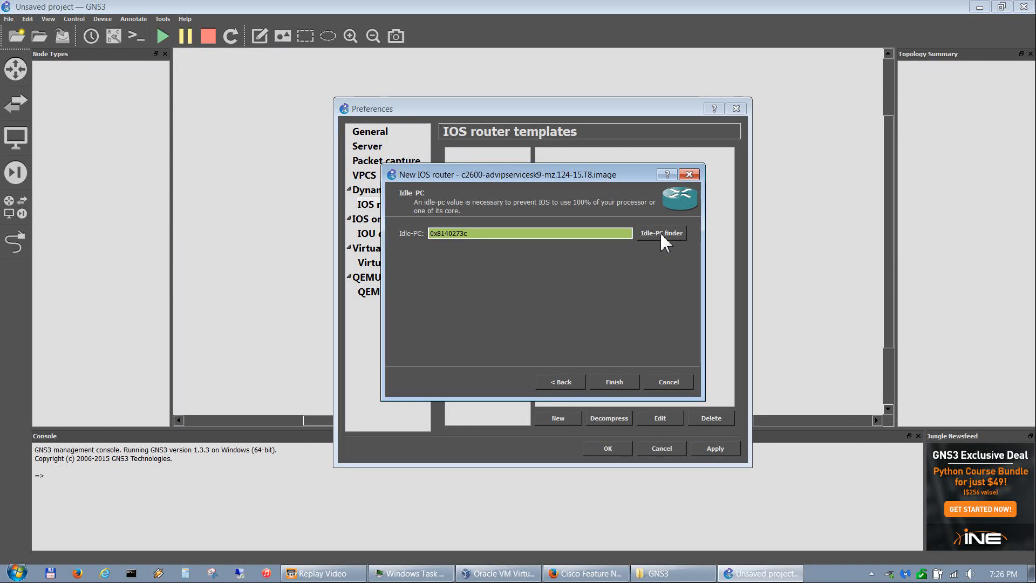
left_click(615, 383)
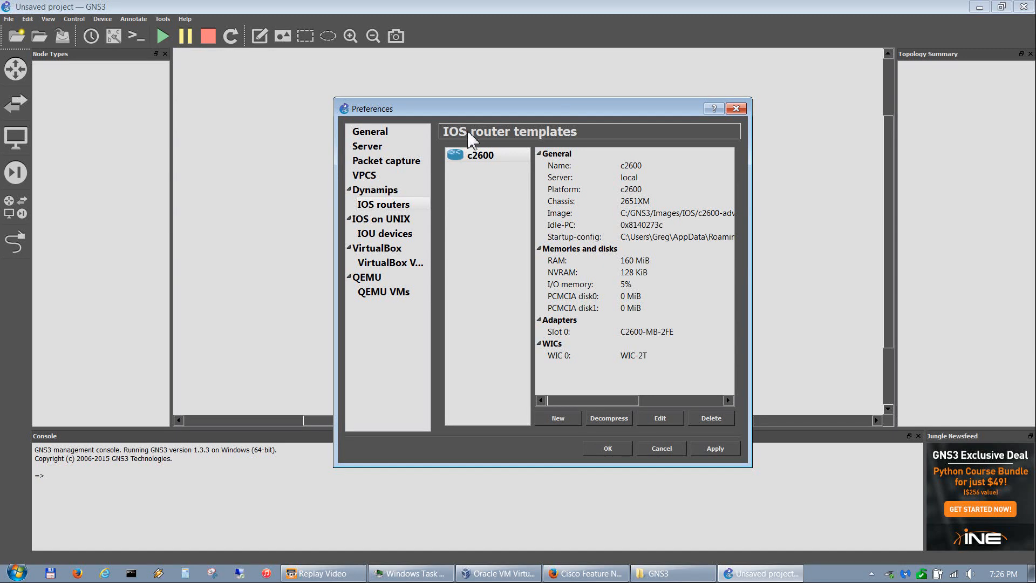
Review the c2600 template's general, memory, slot and advanced settings, and close its configuration without changing anything
left_click(678, 420)
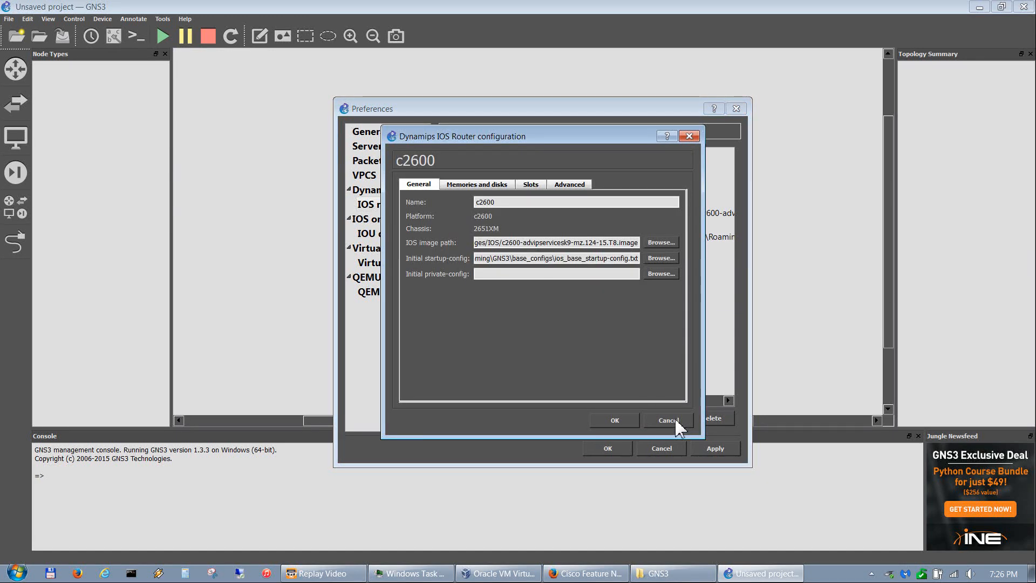
left_click(485, 186)
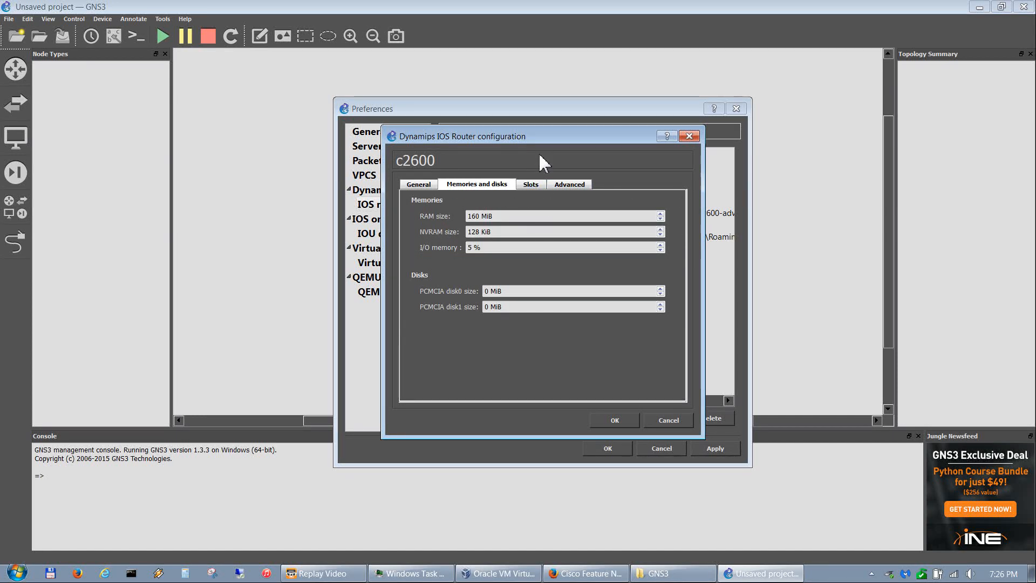
left_click(422, 184)
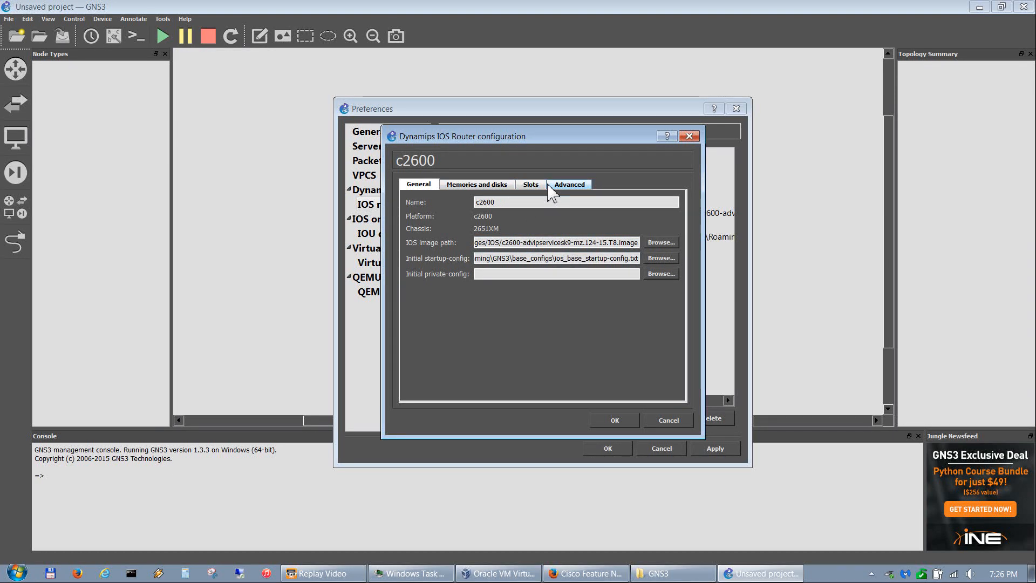
left_click(531, 186)
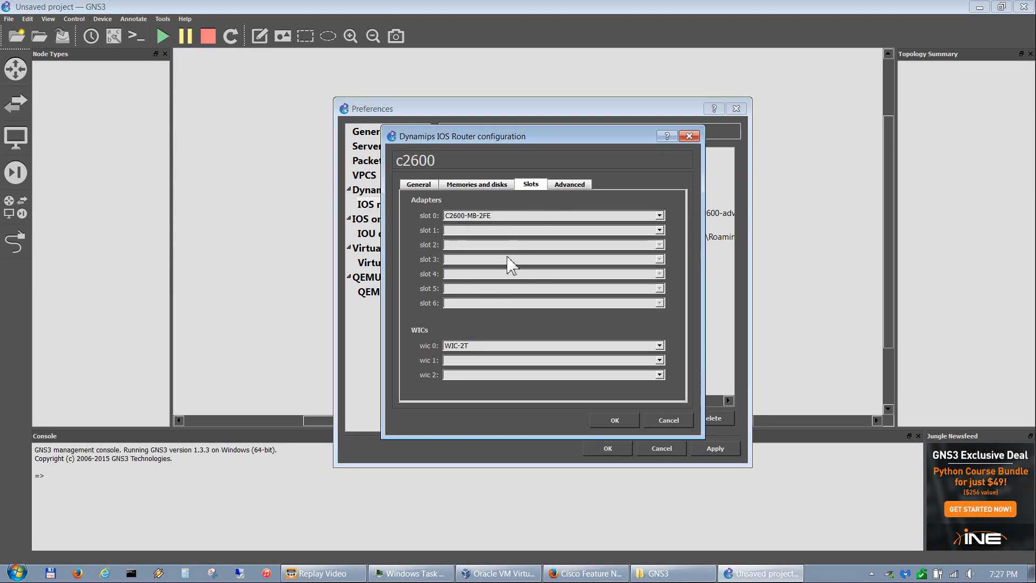
left_click(570, 185)
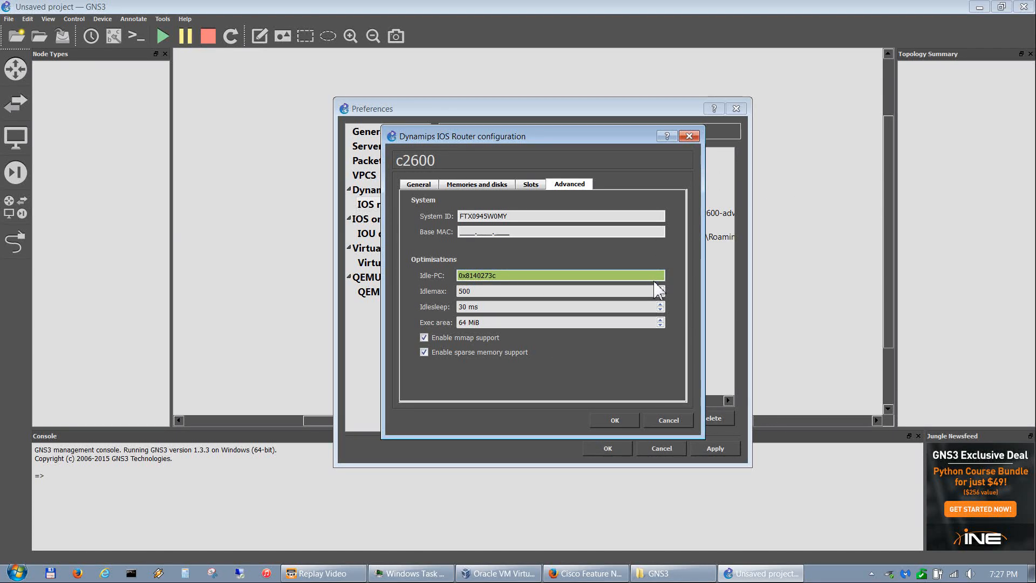
left_click(682, 422)
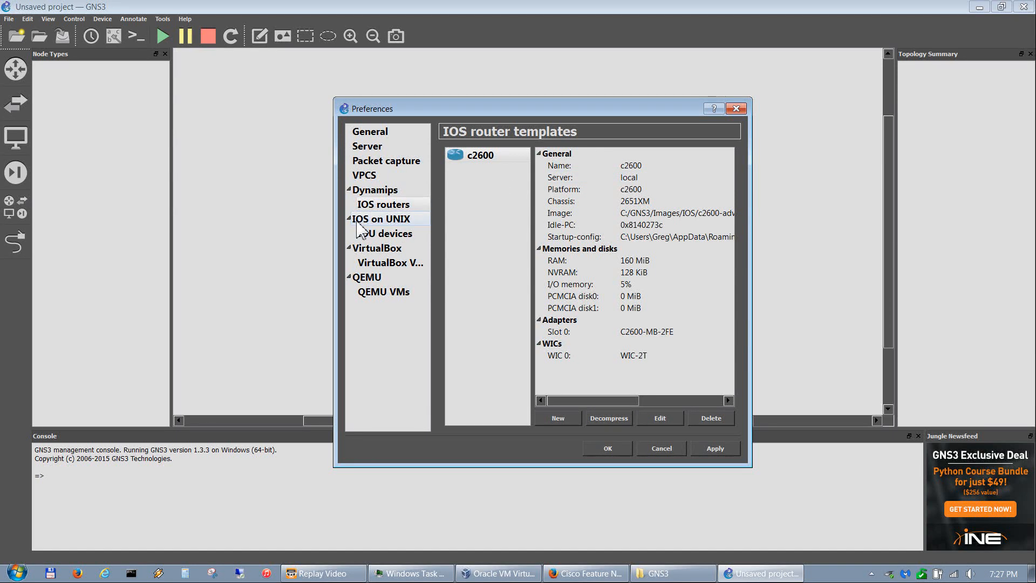
Set the IOS on UNIX path to IOURC to C:\GNS3\Images\iourc.txt
left_click(402, 221)
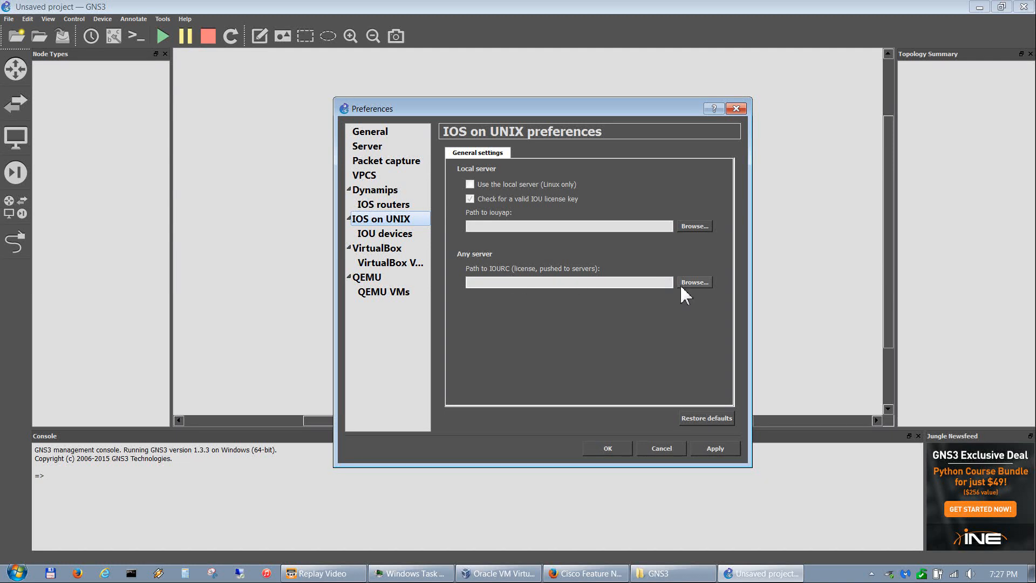
left_click(696, 282)
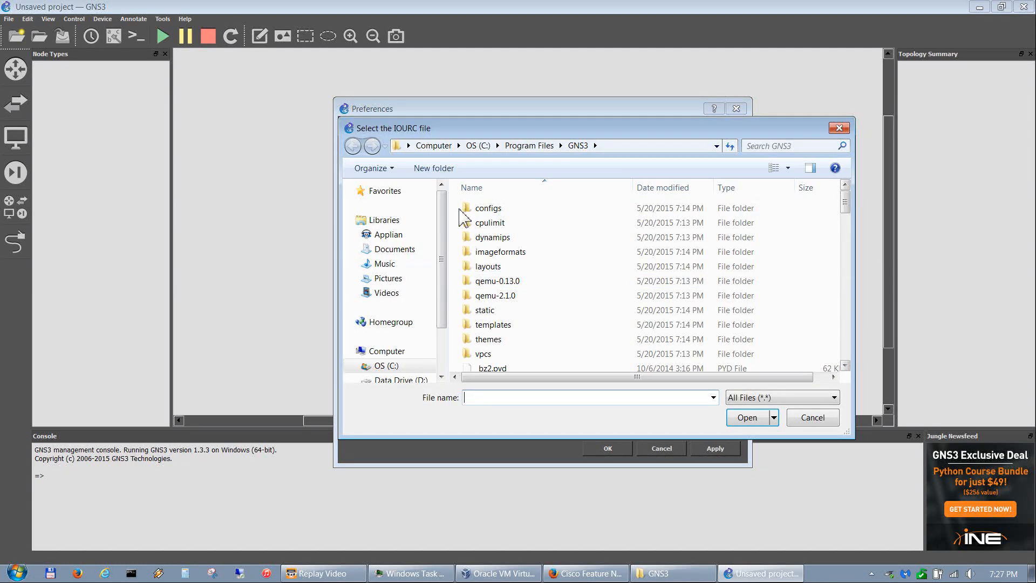
left_click(402, 367)
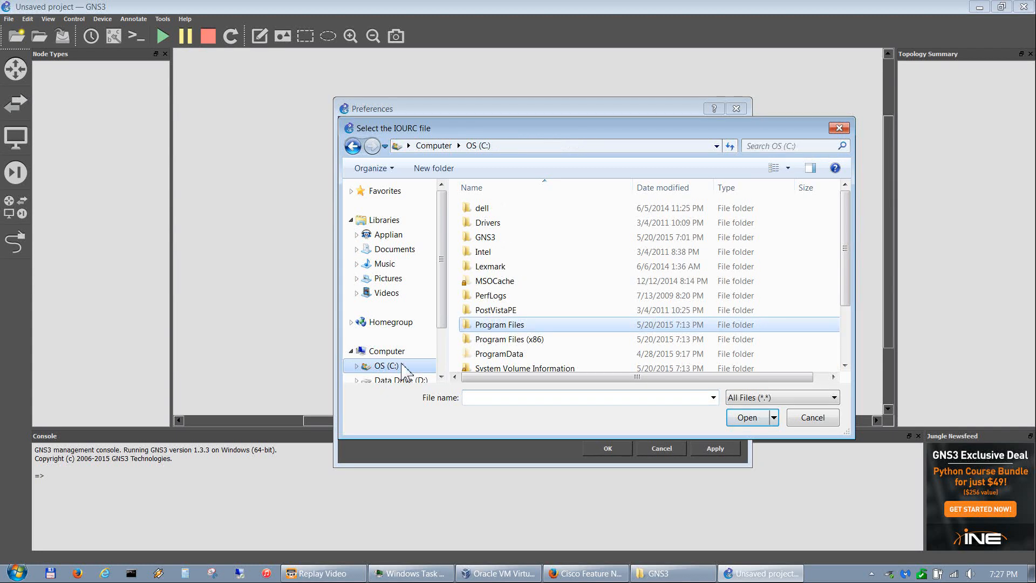
double_click(500, 238)
double_click(494, 225)
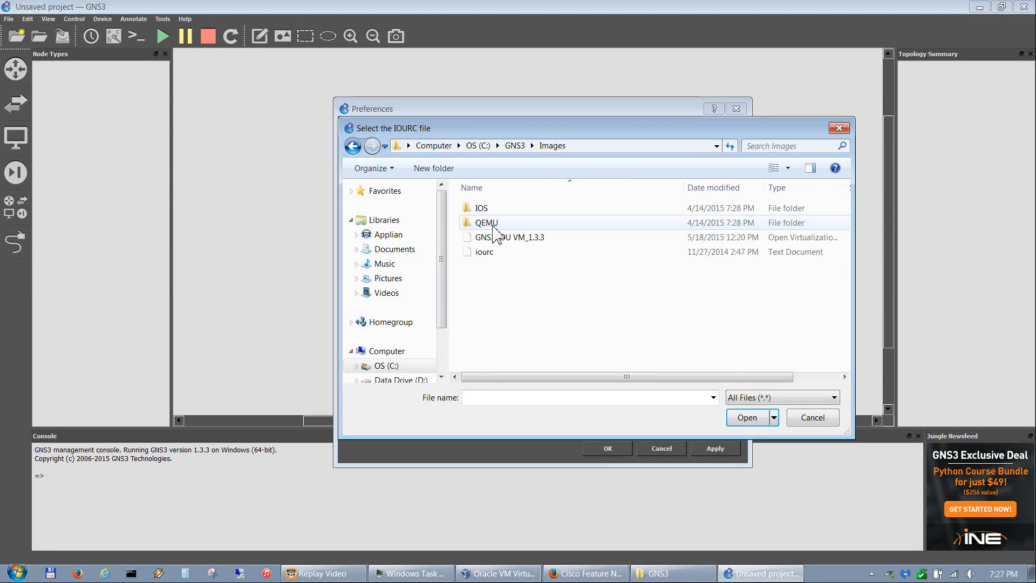
left_click(478, 252)
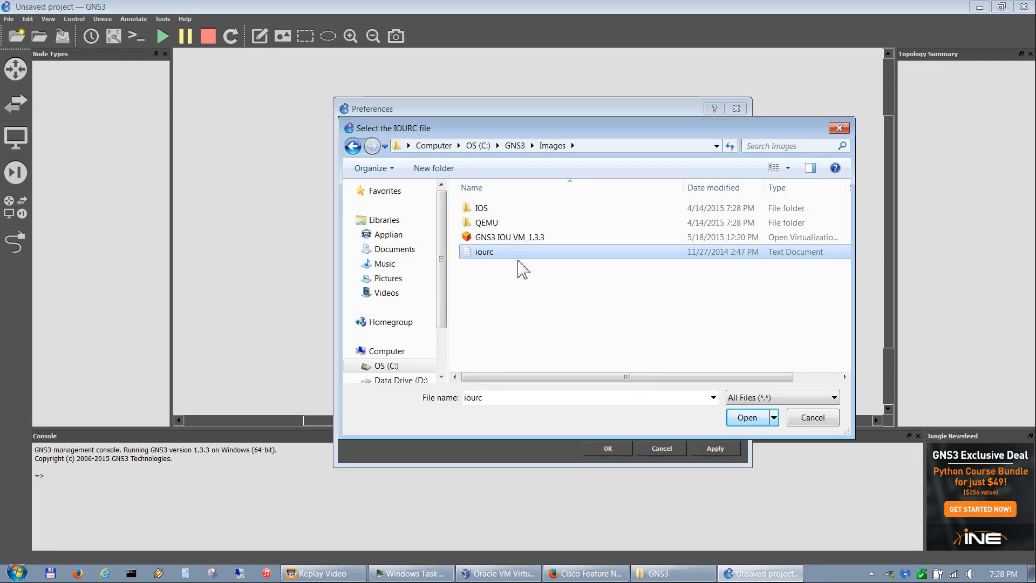
double_click(491, 254)
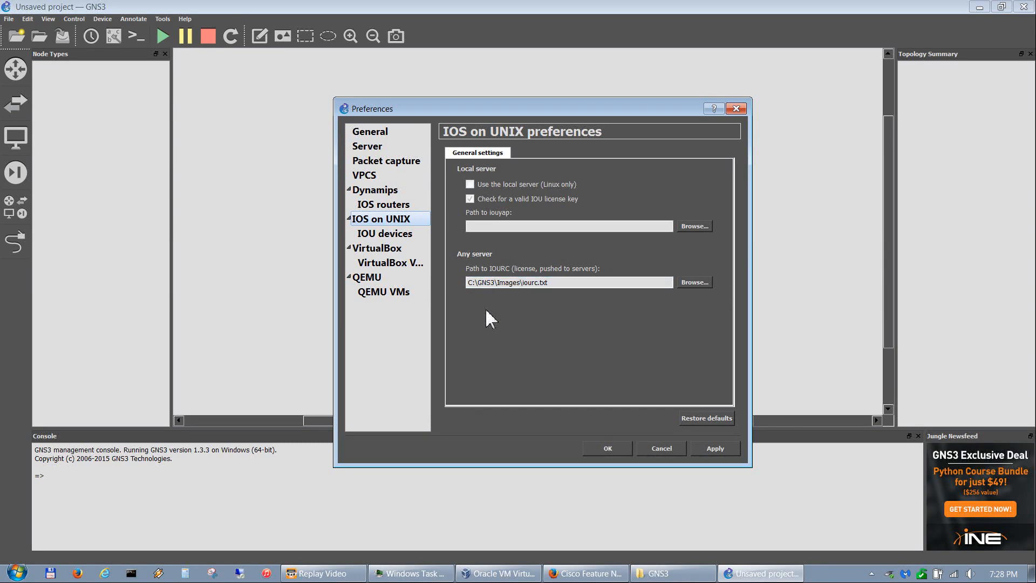
Switch to VirtualBox Manager and import the appliance C:\GNS3\Images\GNS3 IOU VM_1.3.3.ova with its suggested settings
left_click(489, 577)
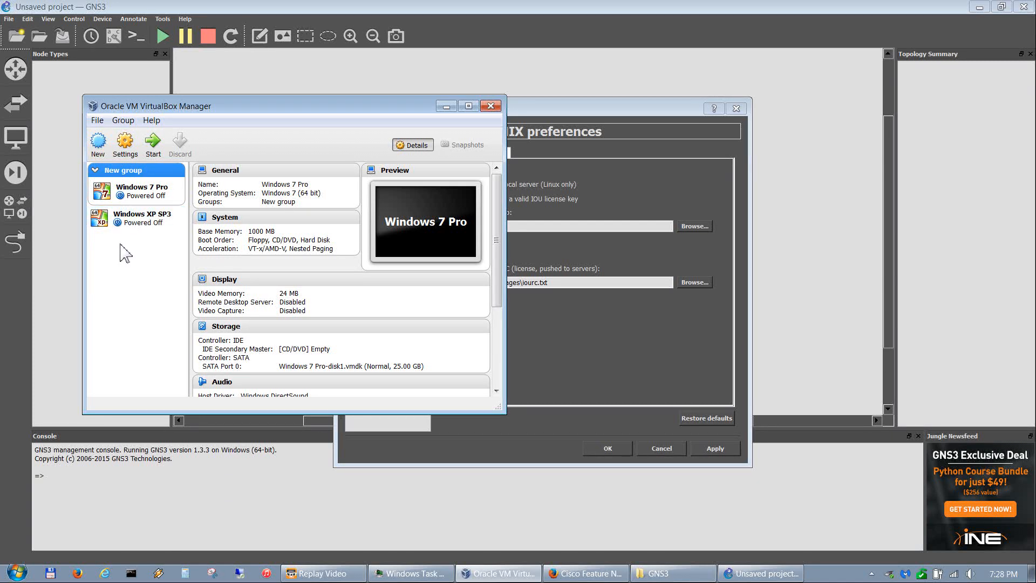
left_click(97, 121)
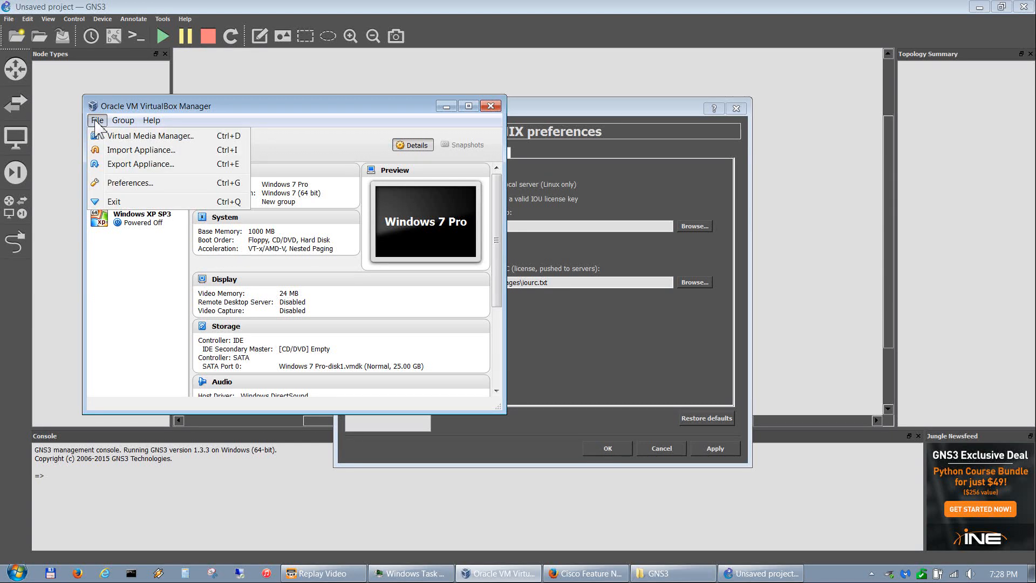
left_click(144, 151)
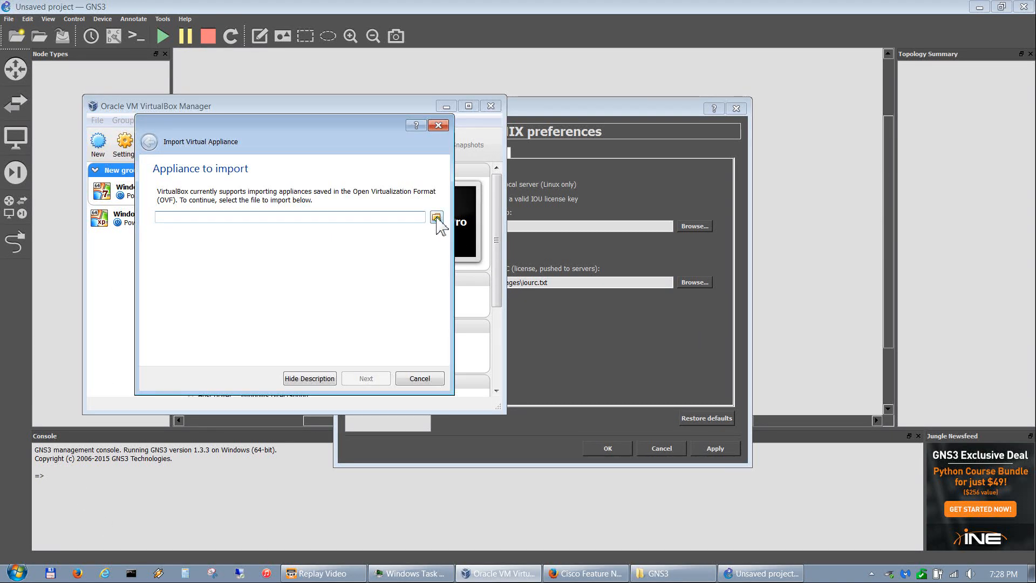
left_click(436, 218)
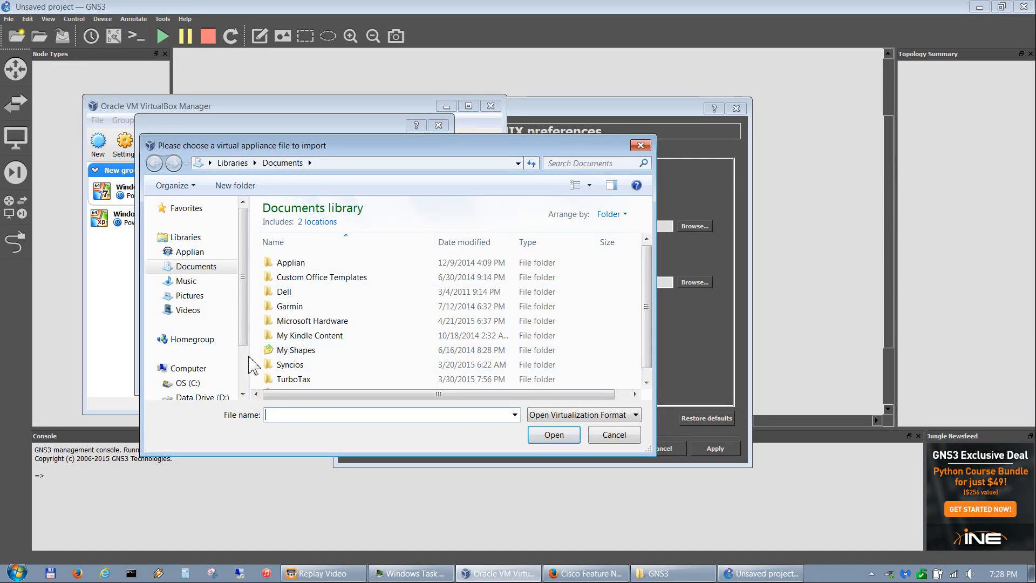
scroll(247, 371, "down", 2)
left_click(189, 320)
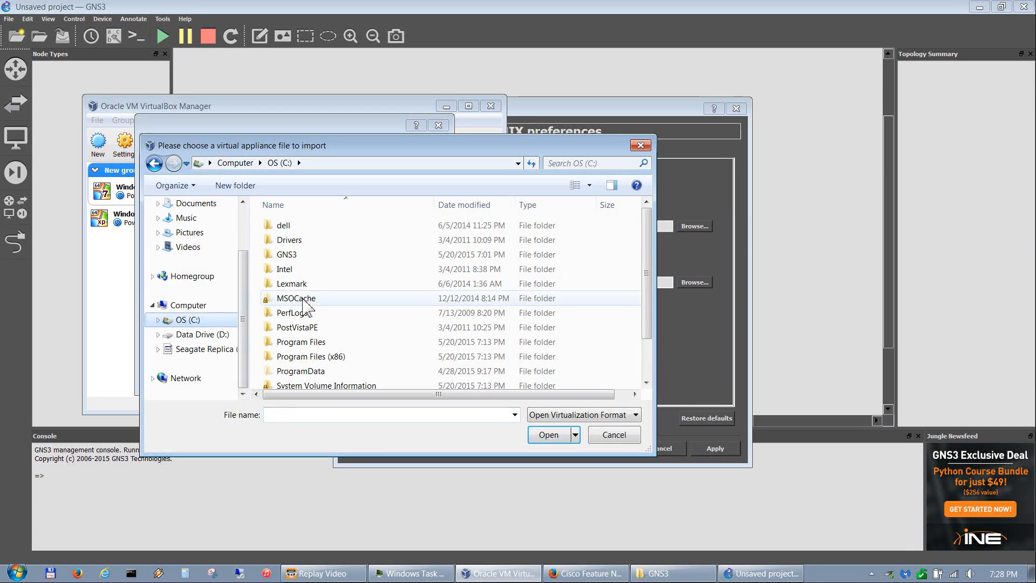
double_click(287, 256)
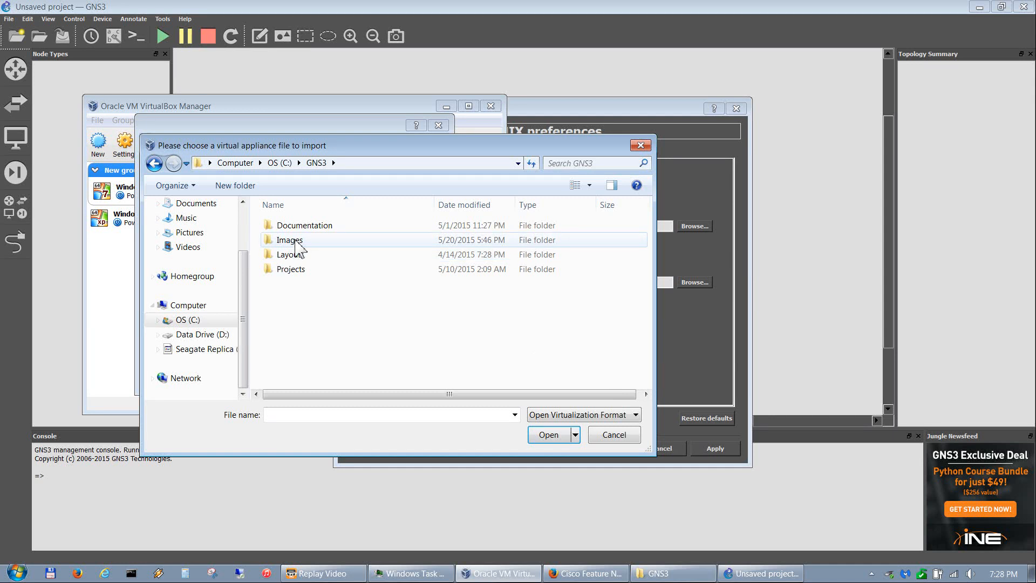
double_click(296, 241)
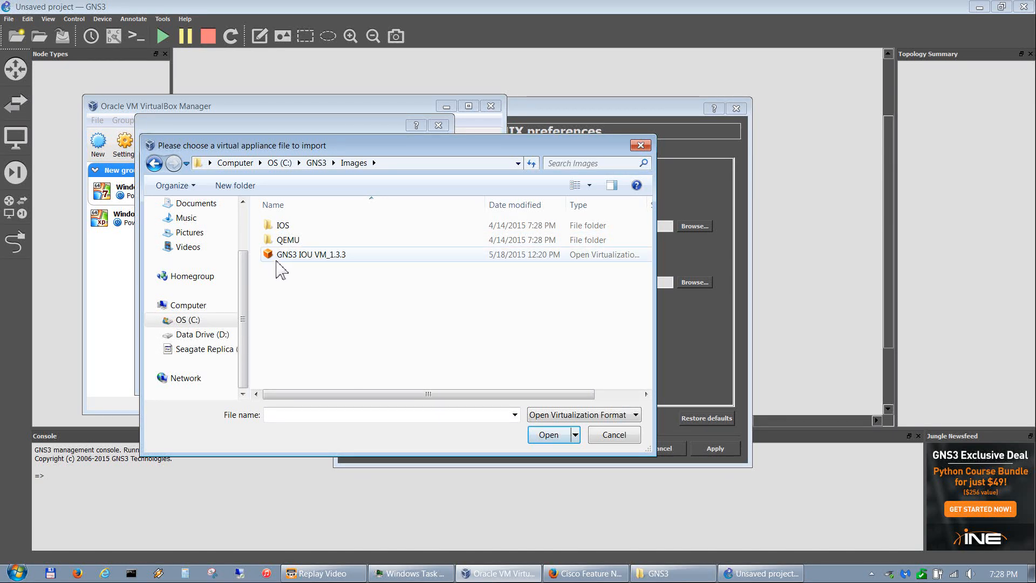
left_click(346, 262)
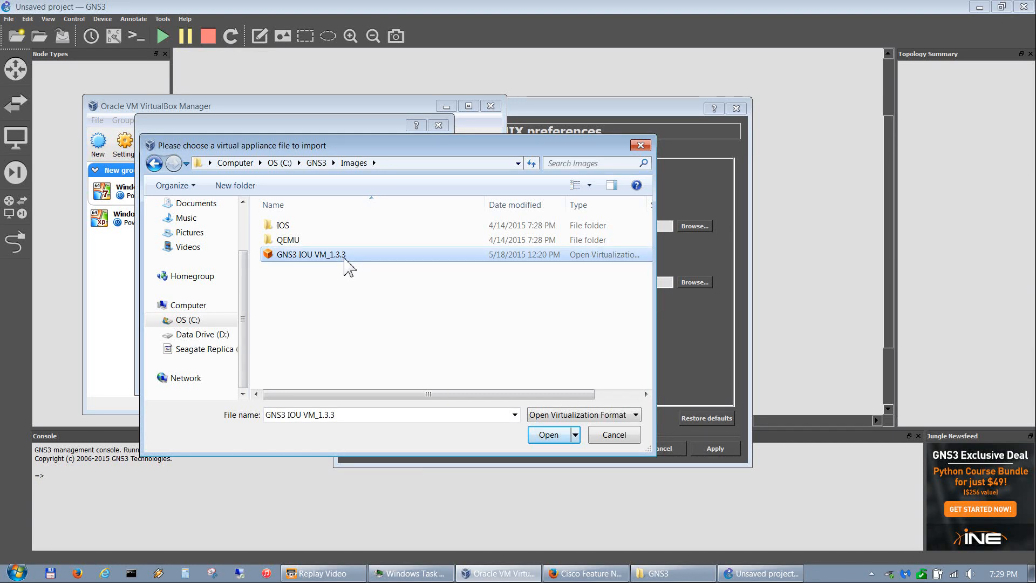
double_click(348, 264)
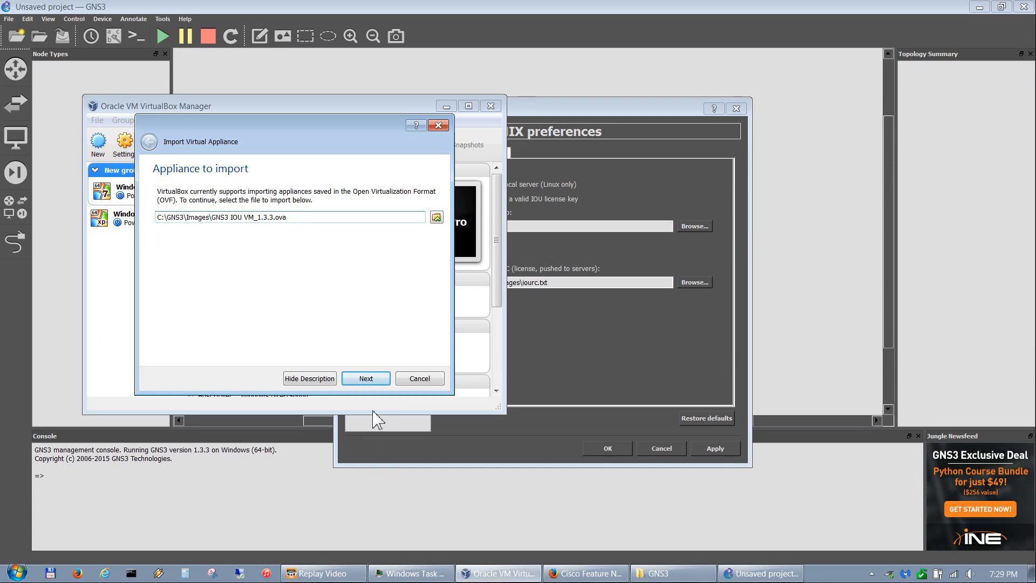
left_click(363, 379)
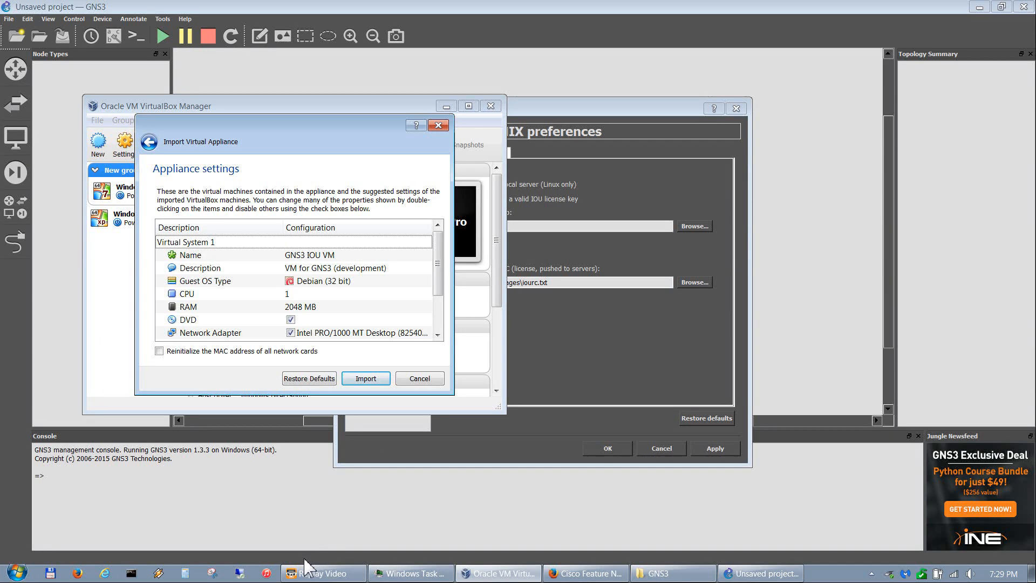
left_click(367, 379)
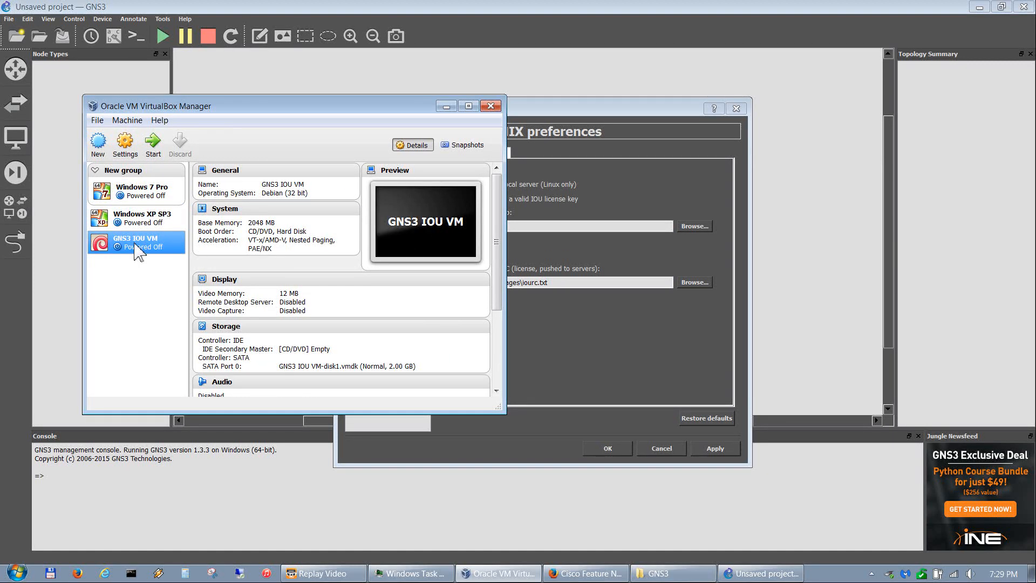
Start the GNS3 IOU VM, accepting VirtualBox Host-Only Ethernet Adapter for adapter 1, and restore its window to a smaller size
left_click(153, 142)
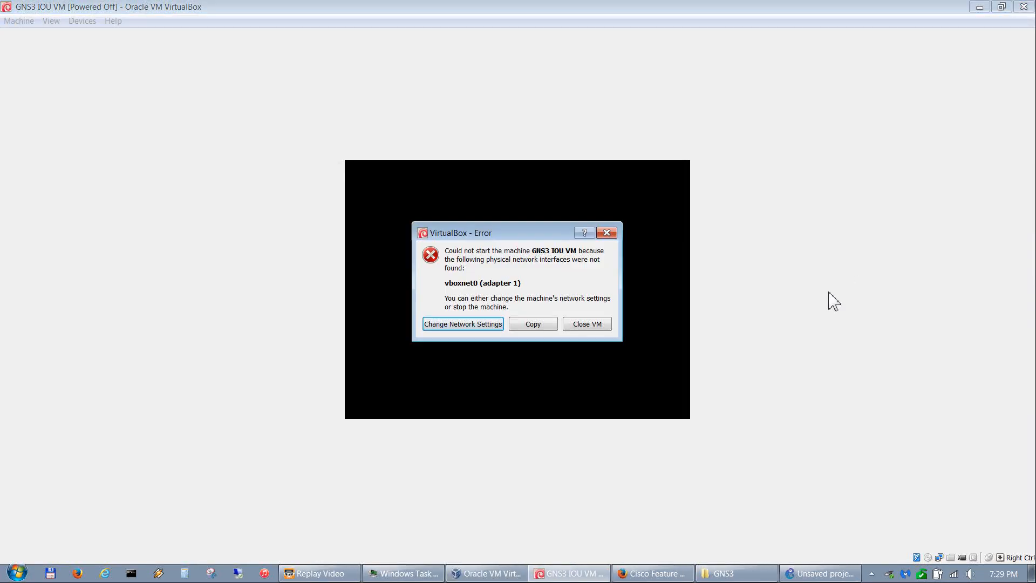
left_click(450, 323)
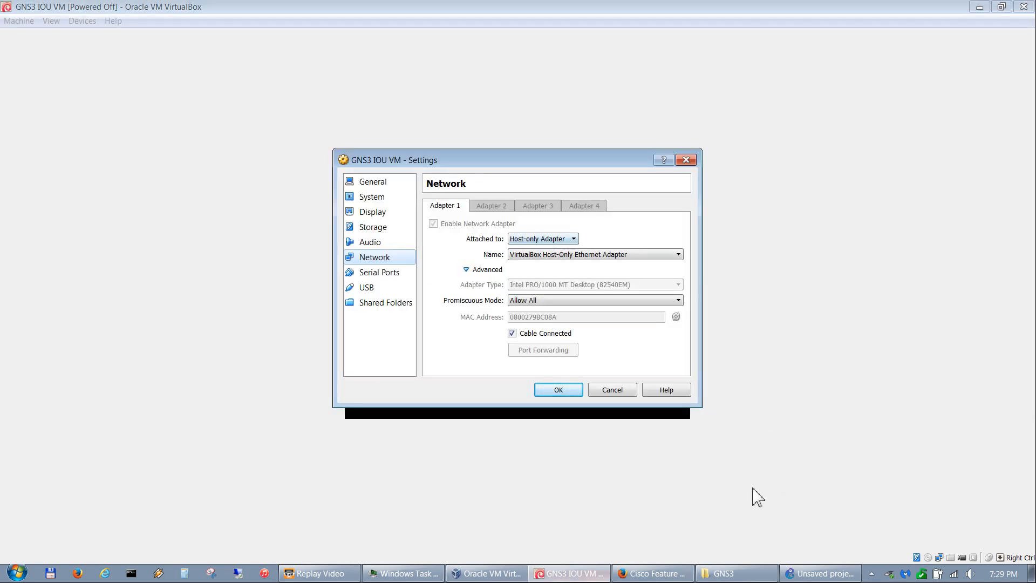
left_click(558, 390)
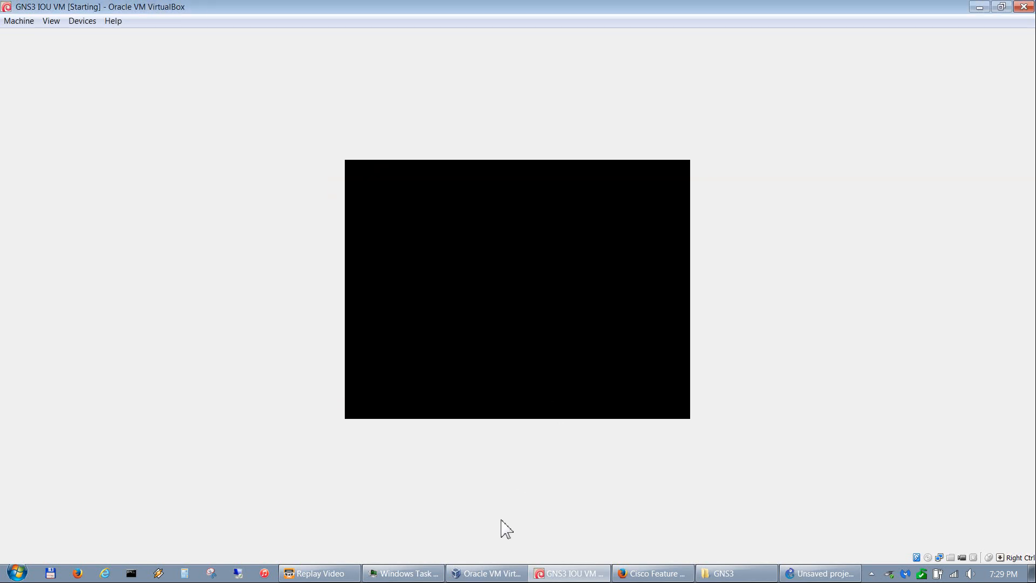
left_click(1005, 7)
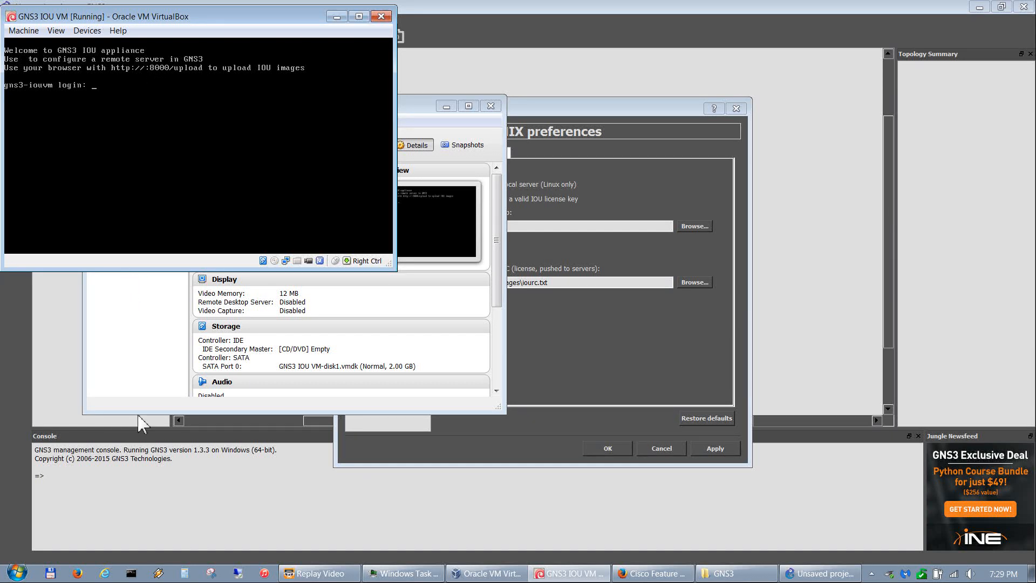
Test connectivity to the IOU VM by running ping 192.168.56.101 in a Command Prompt, and close the prompt
left_click(129, 574)
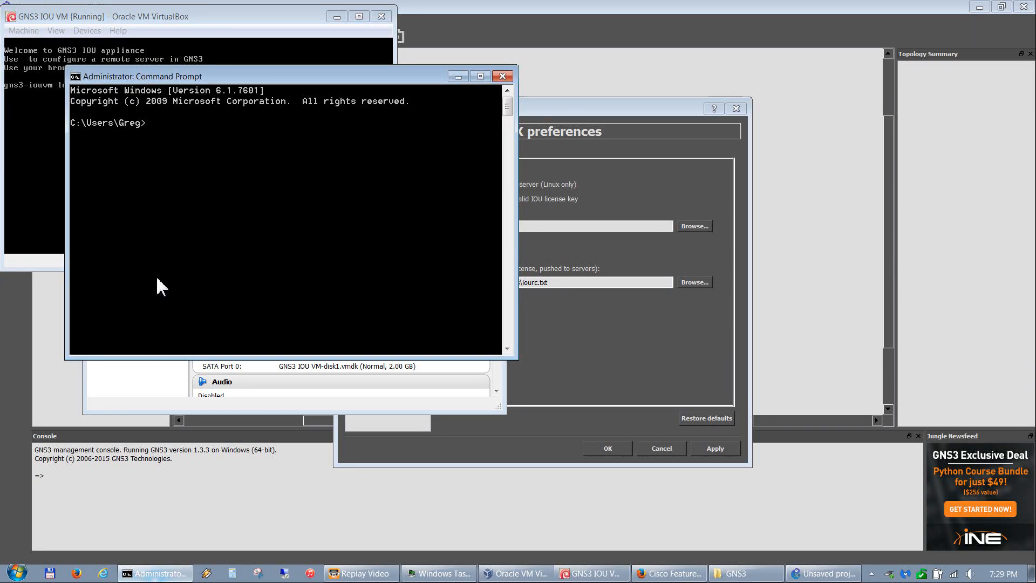
left_click_drag(191, 82, 160, 282)
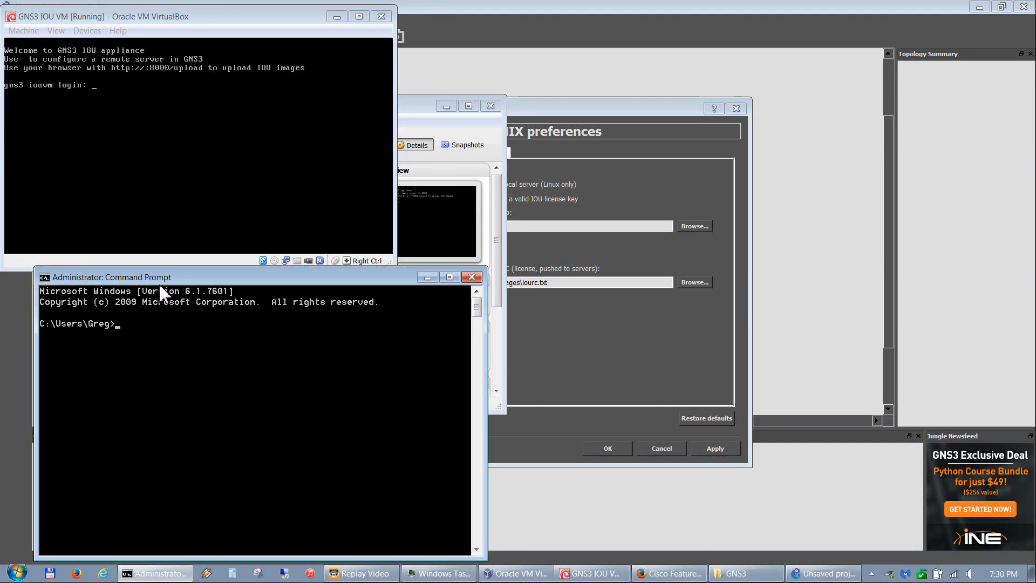
type("ping 192.168.56.101")
key("Return")
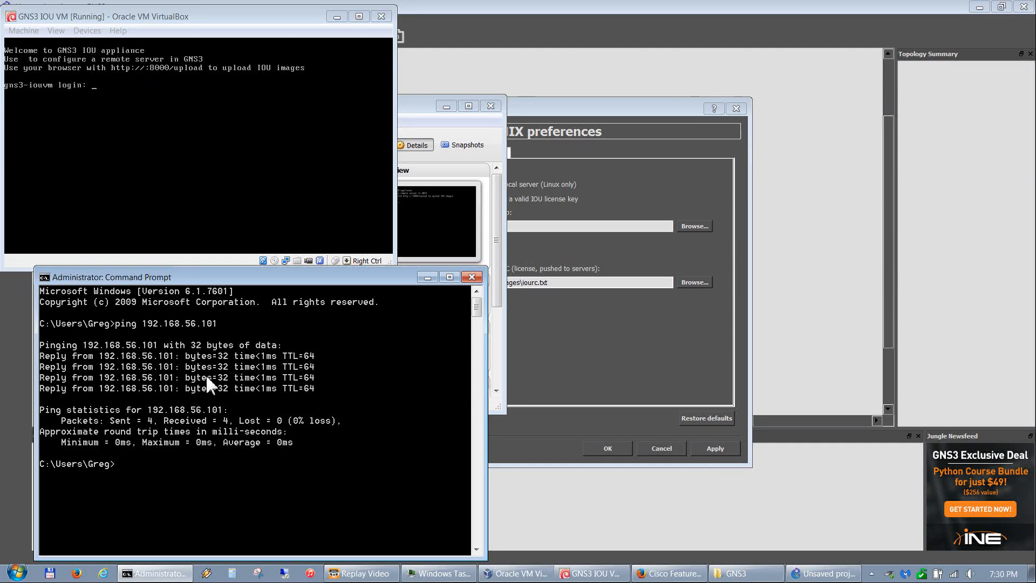
left_click(471, 278)
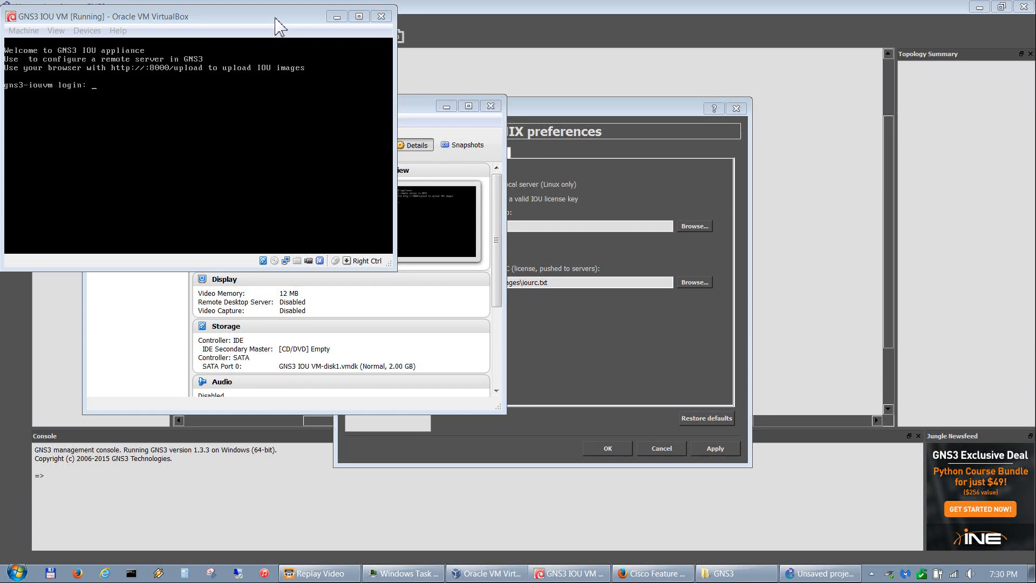
Minimize both VirtualBox windows, switch to Firefox, and open the GNS3 Server page 192.168.56.101:8000/upload in a new tab
left_click(337, 16)
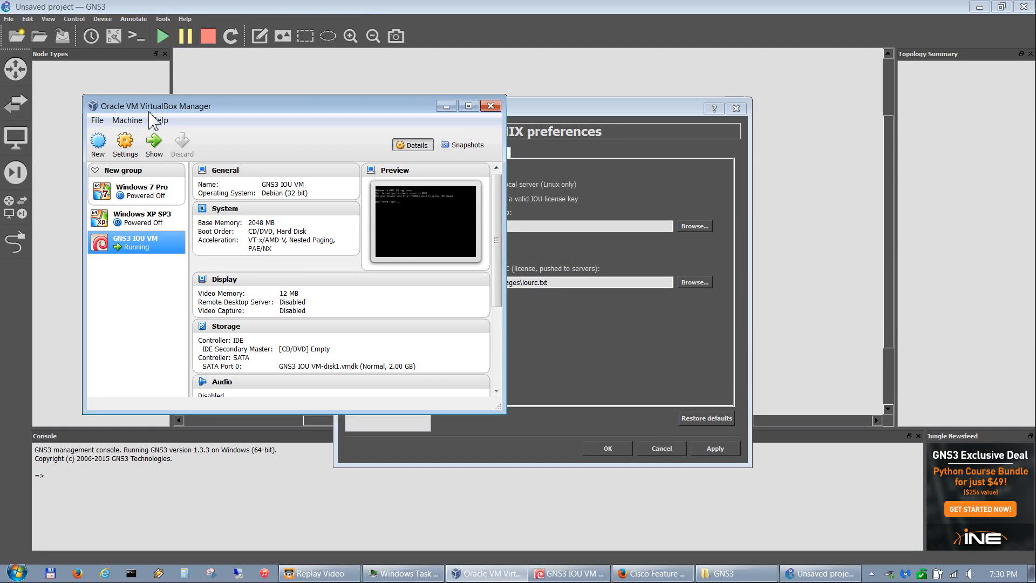
left_click(446, 106)
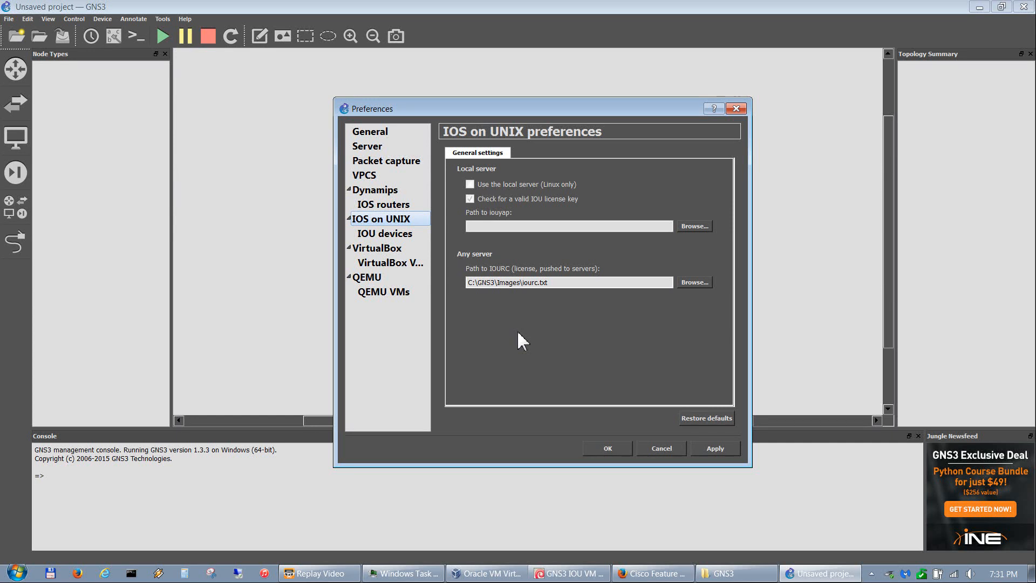
left_click(653, 574)
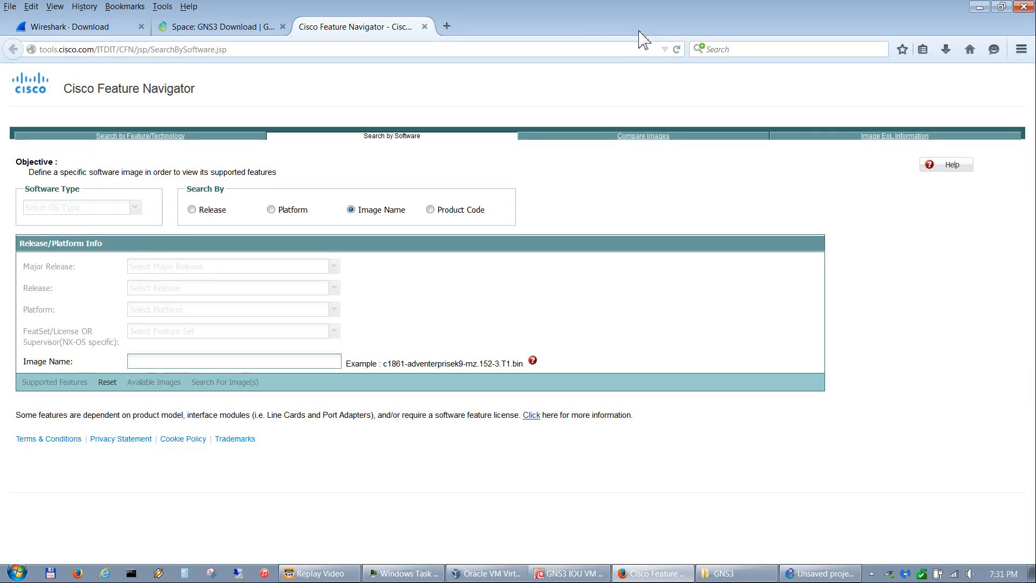
left_click(448, 26)
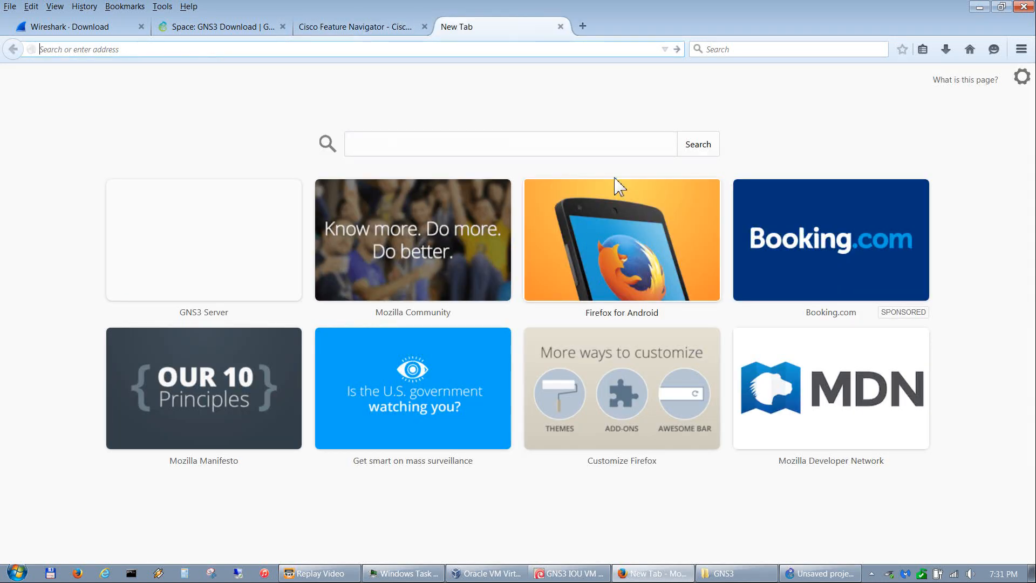
left_click(665, 49)
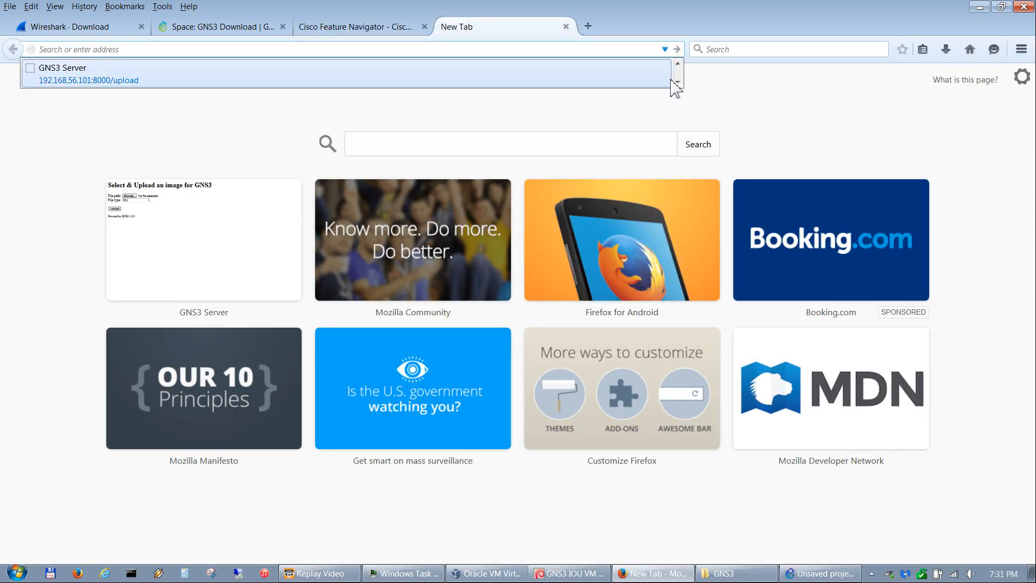
left_click(52, 87)
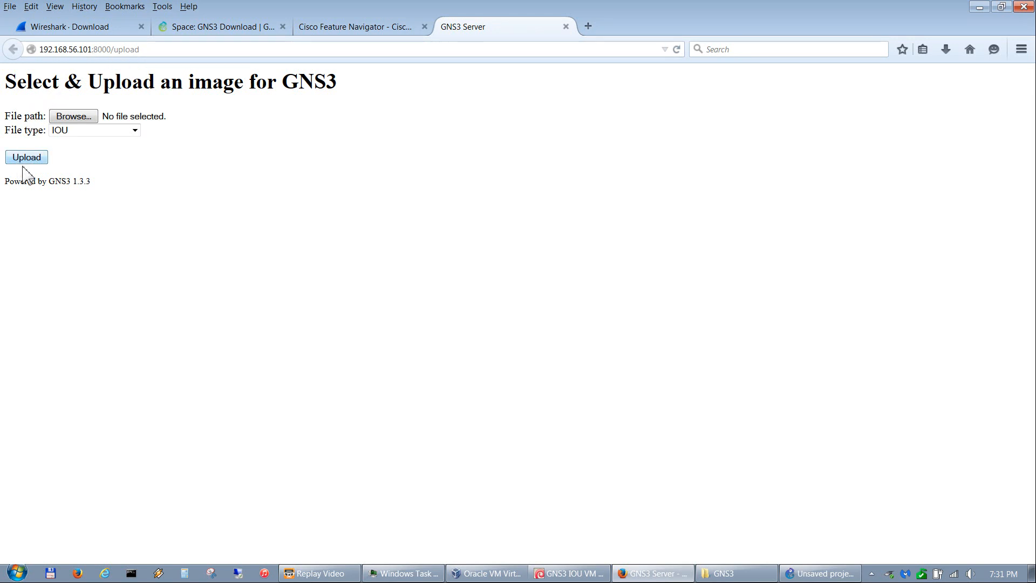
Upload iourc.txt from C:\GNS3\Images to the GNS3 server with file type IOU licence (iourc)
left_click(136, 132)
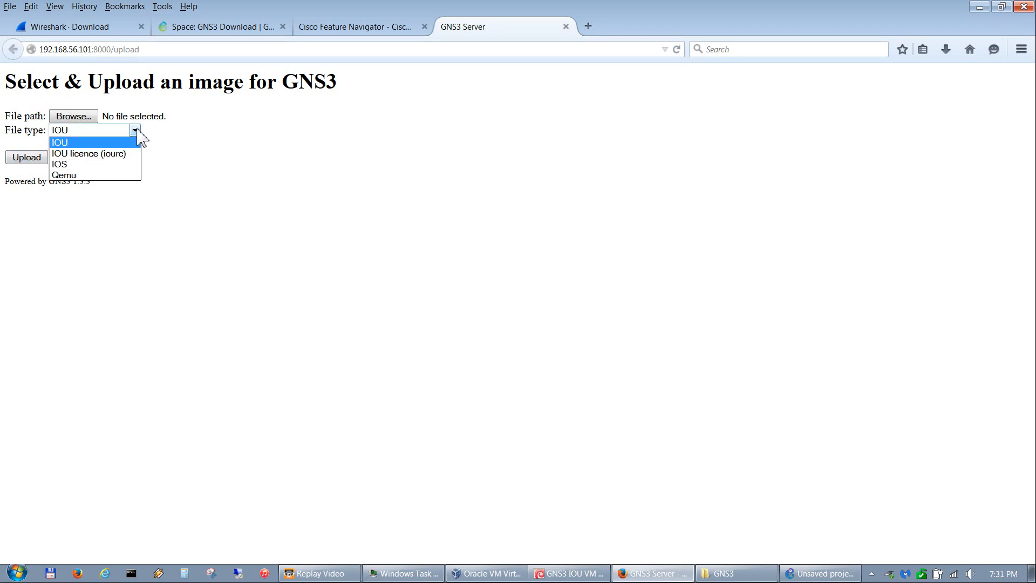
left_click(117, 156)
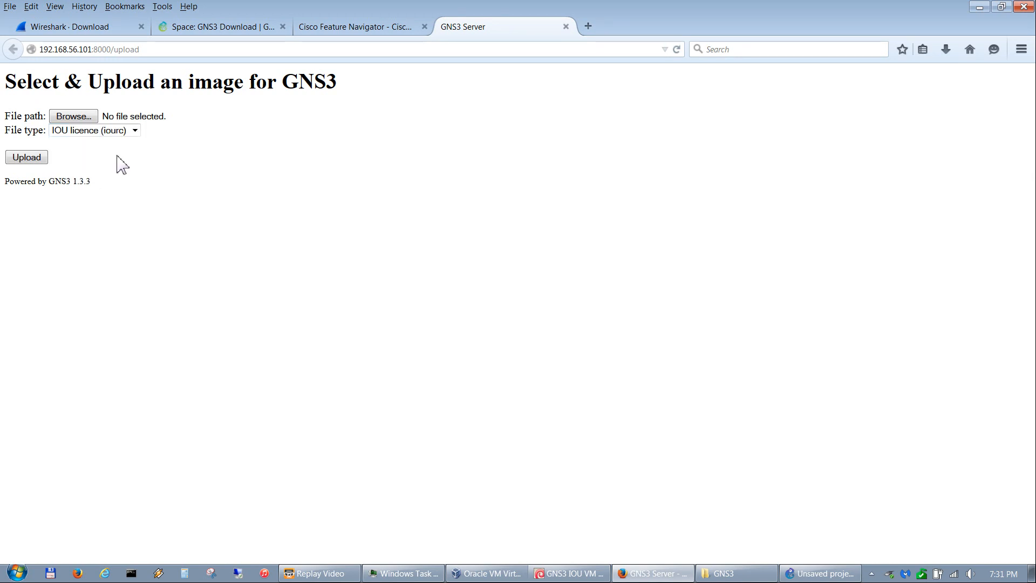
left_click(73, 116)
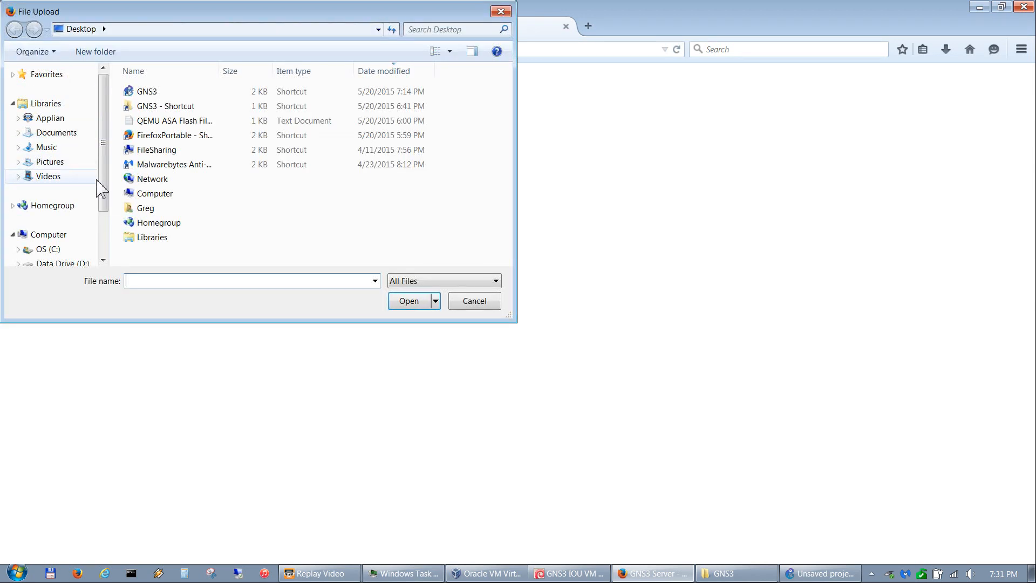
left_click(49, 250)
double_click(160, 120)
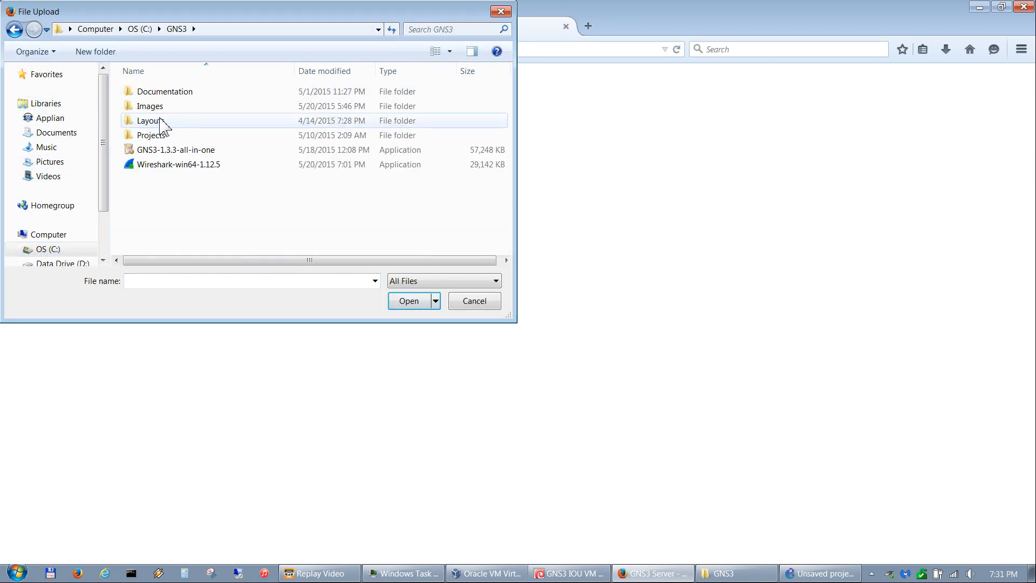
double_click(144, 109)
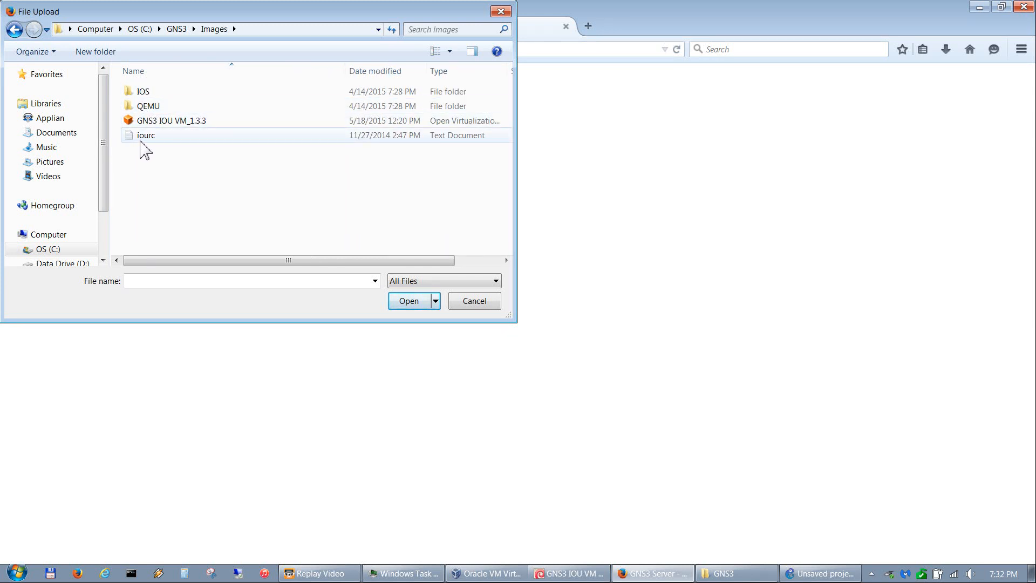
left_click(144, 136)
left_click(420, 304)
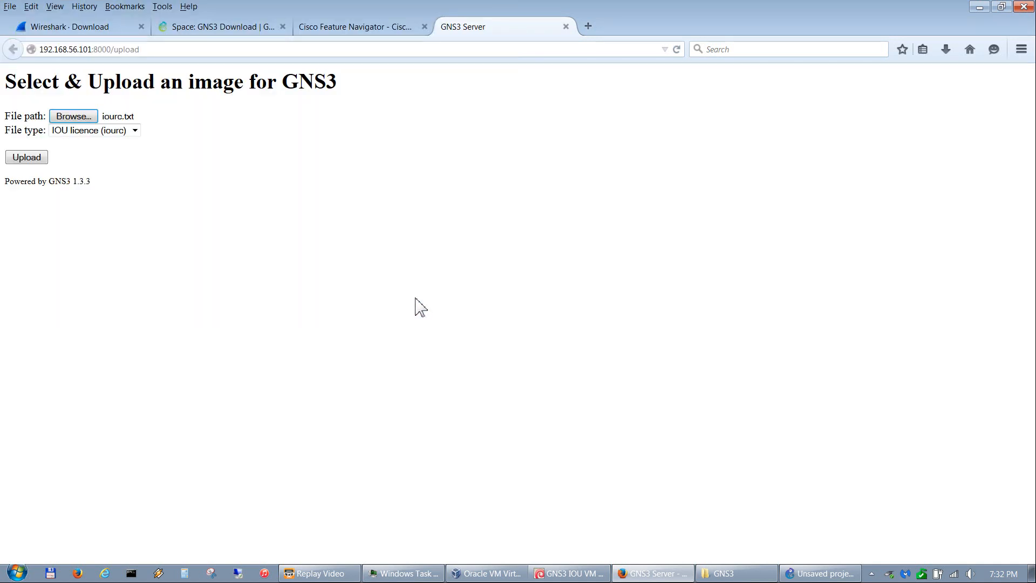
left_click(41, 161)
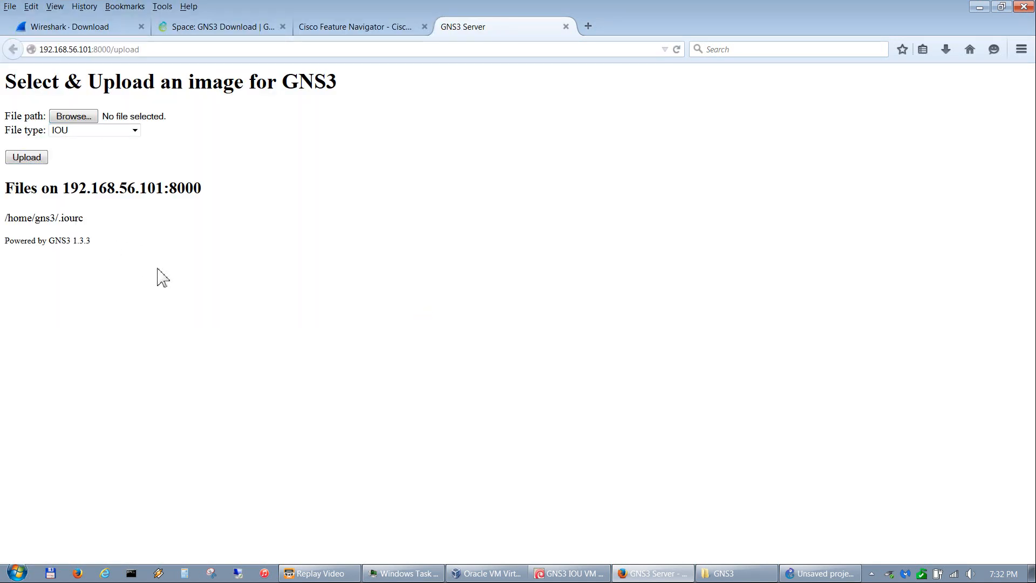
Upload i86bi-linux-l2-adventerprise-15.1b.bin from C:\GNS3\Images\IOS to the server as an IOU image
left_click(75, 120)
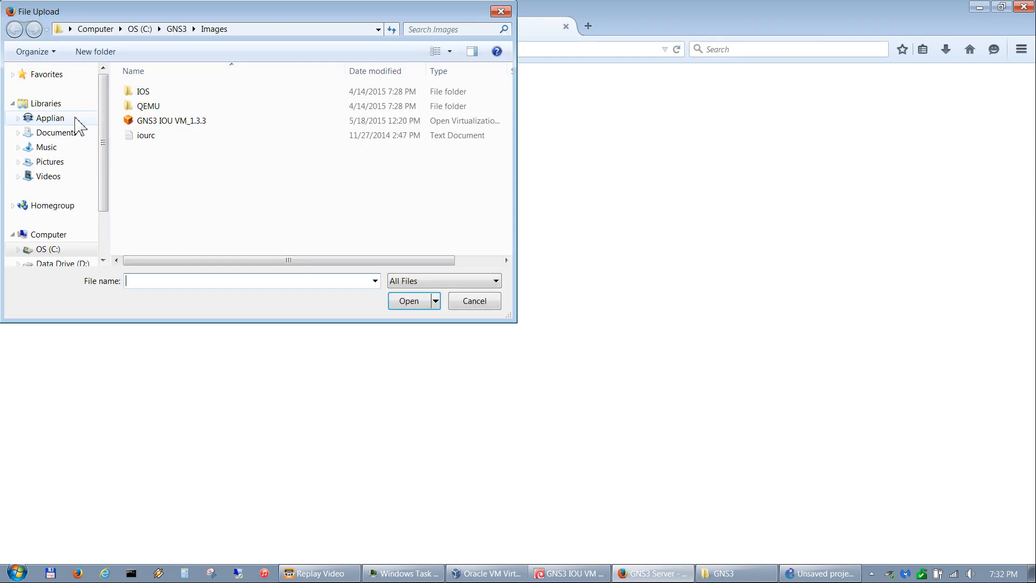
double_click(149, 96)
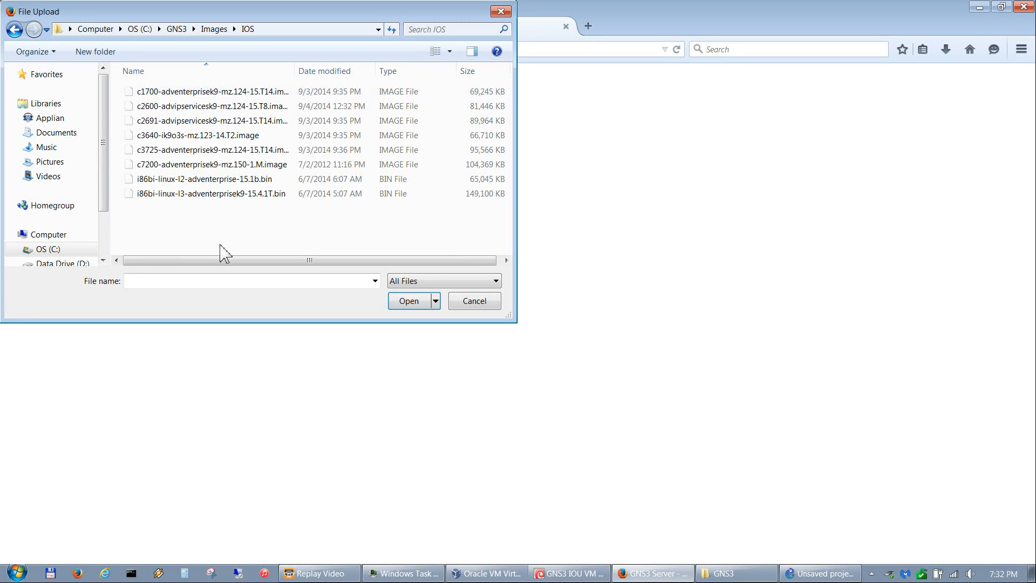
left_click(186, 185)
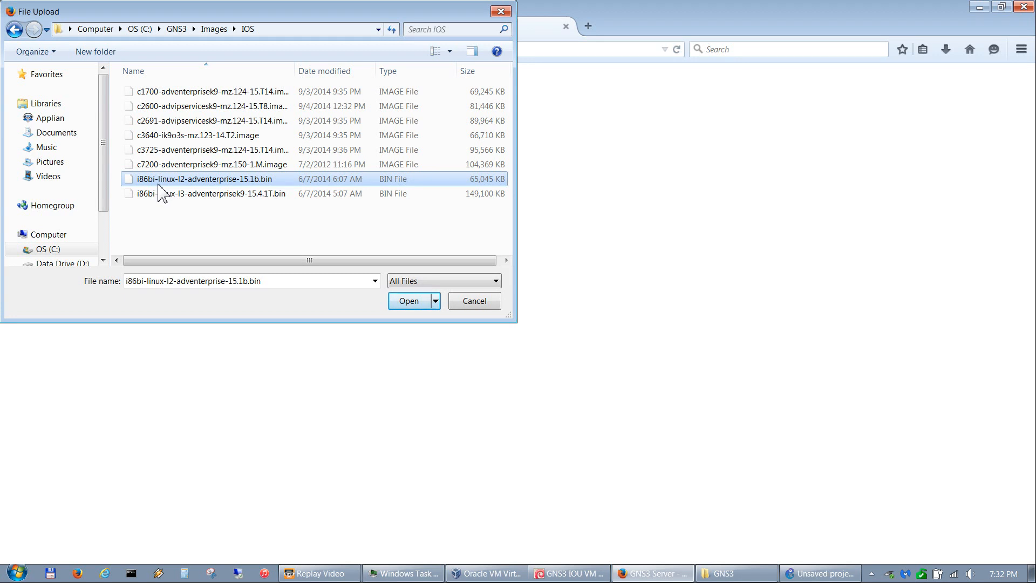
double_click(213, 183)
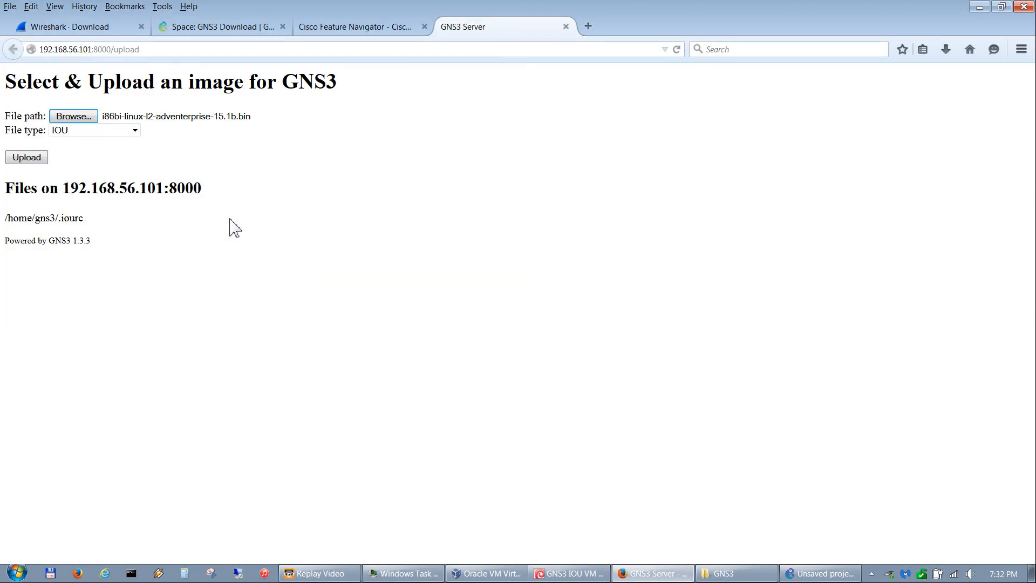
left_click(27, 157)
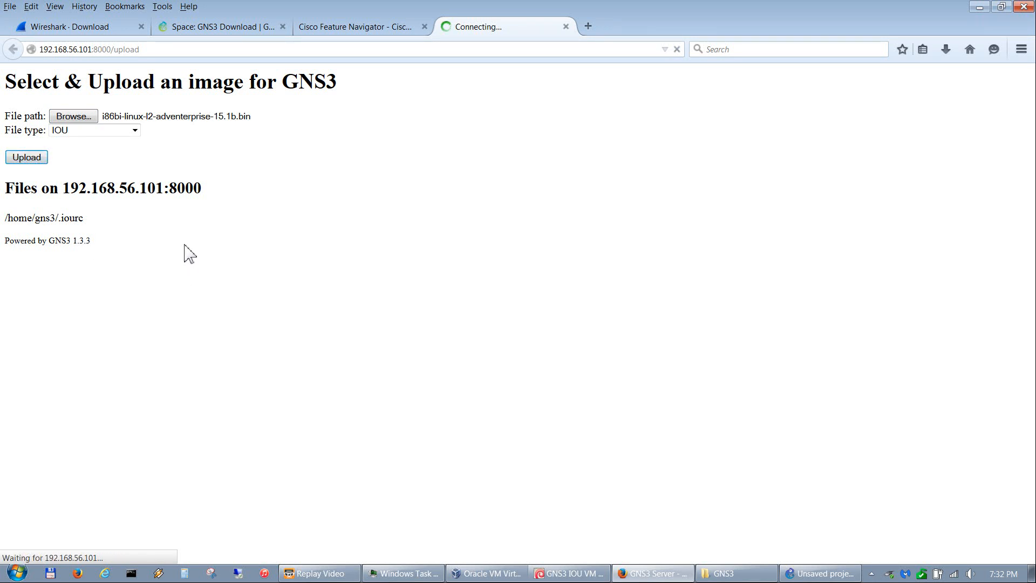
Copy the server path of the uploaded L2 image, /home/gns3/GNS3/images/IOU/i86bi-linux-l2-adventerprise-15.1b.bin
left_click_drag(316, 220, 4, 219)
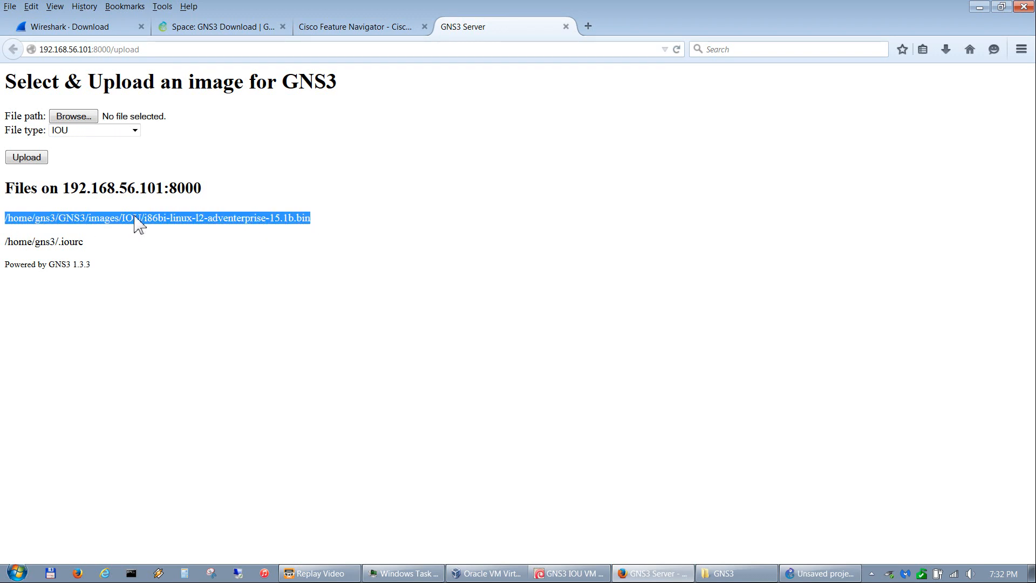
right_click(135, 216)
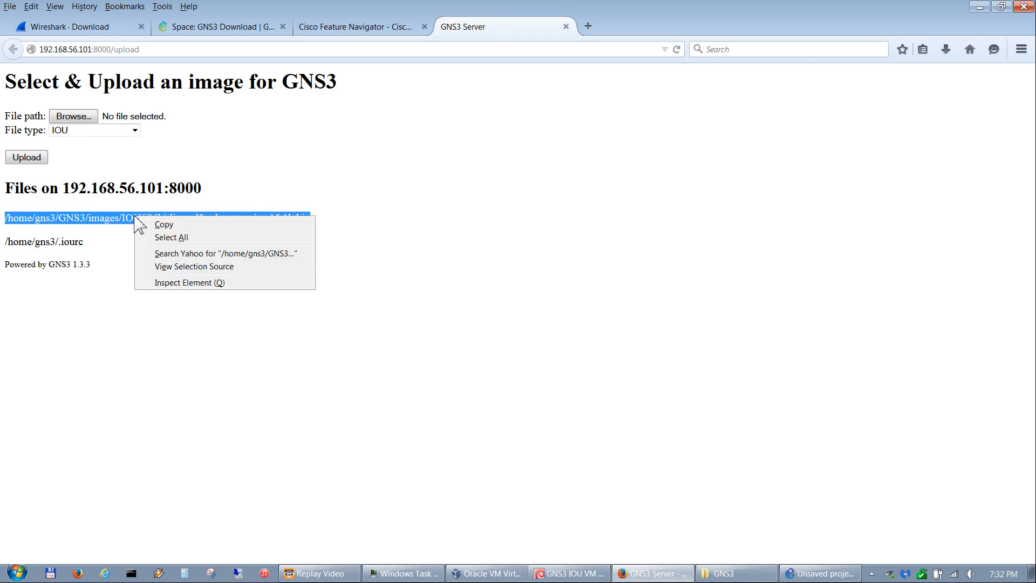
left_click(164, 226)
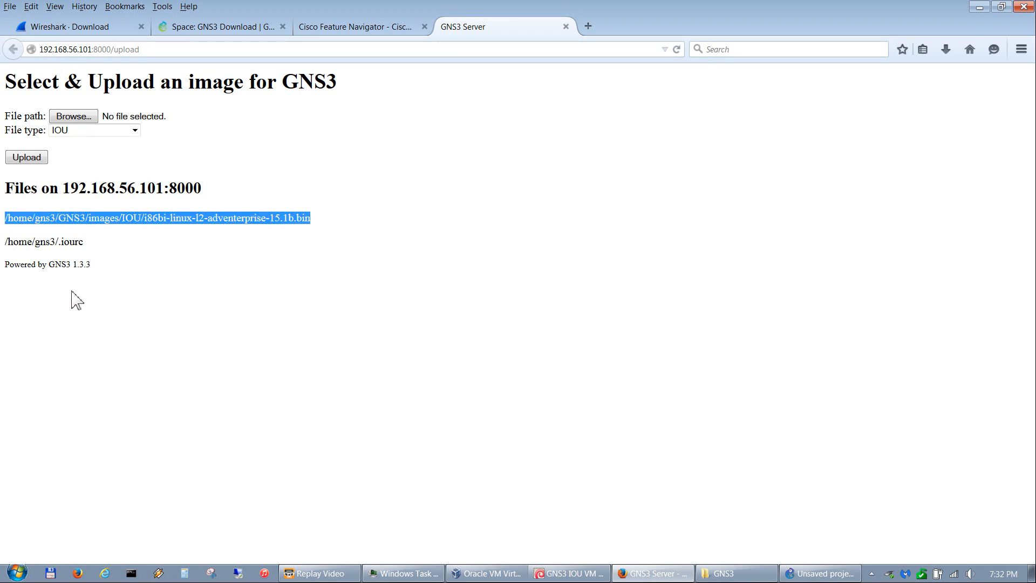
Upload i86bi-linux-l3-adventerprisek9-15.4.1T.bin from the IOS folder to the server as an IOU image
left_click(85, 119)
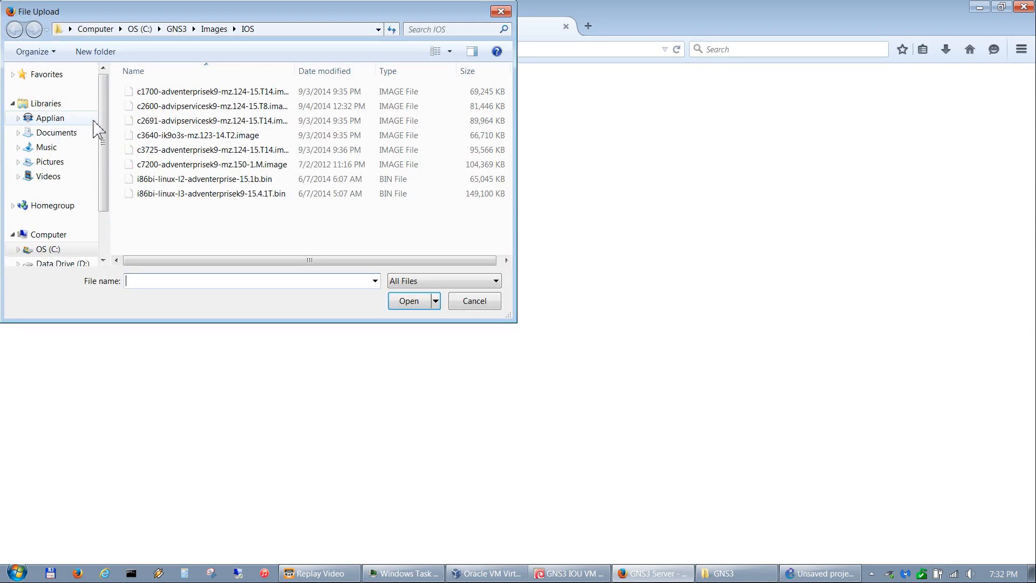
double_click(246, 194)
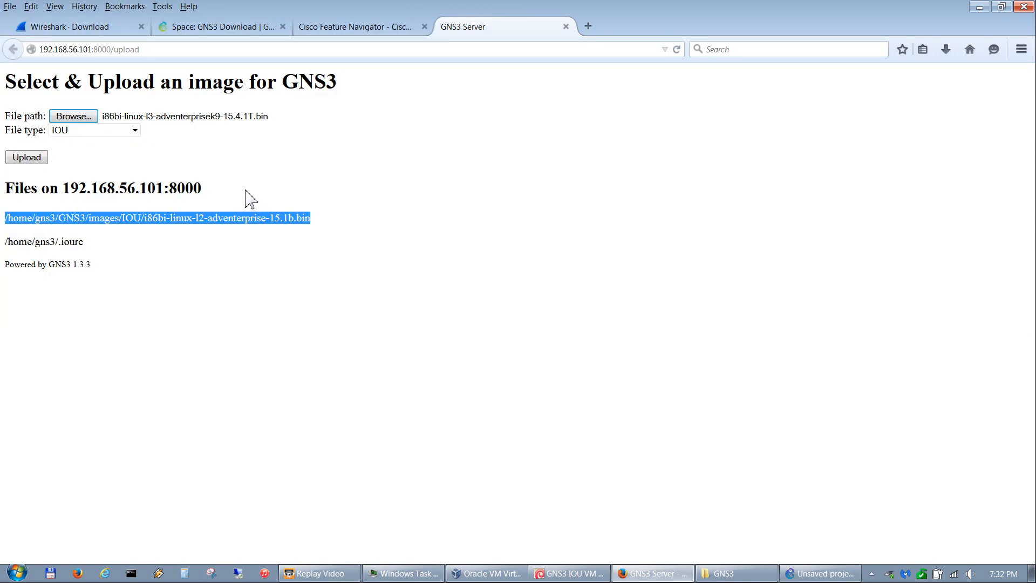
left_click(39, 159)
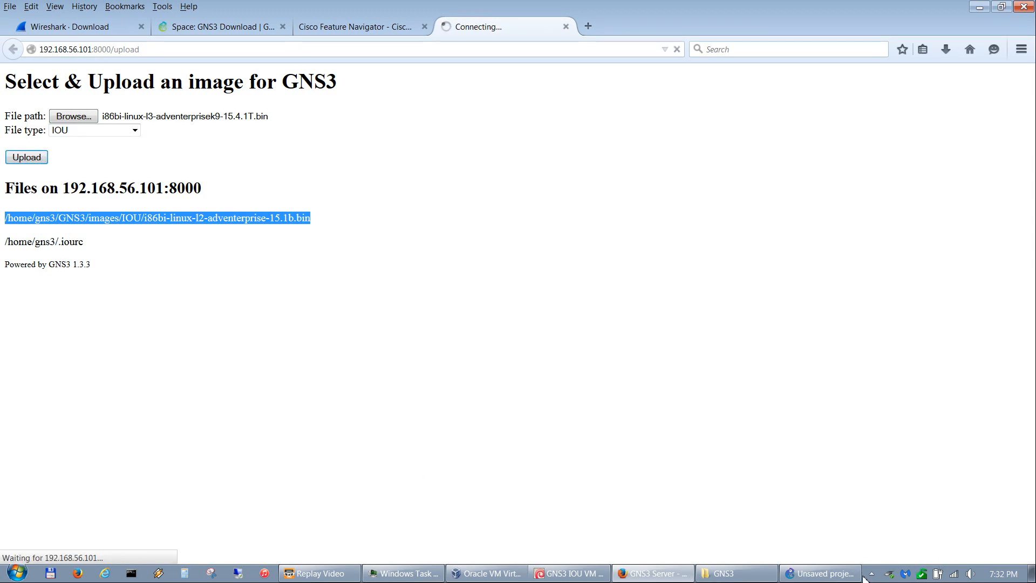
Switch to GNS3 and start a new IOU device template on the remote server type, load balanced across available remote servers
left_click(821, 573)
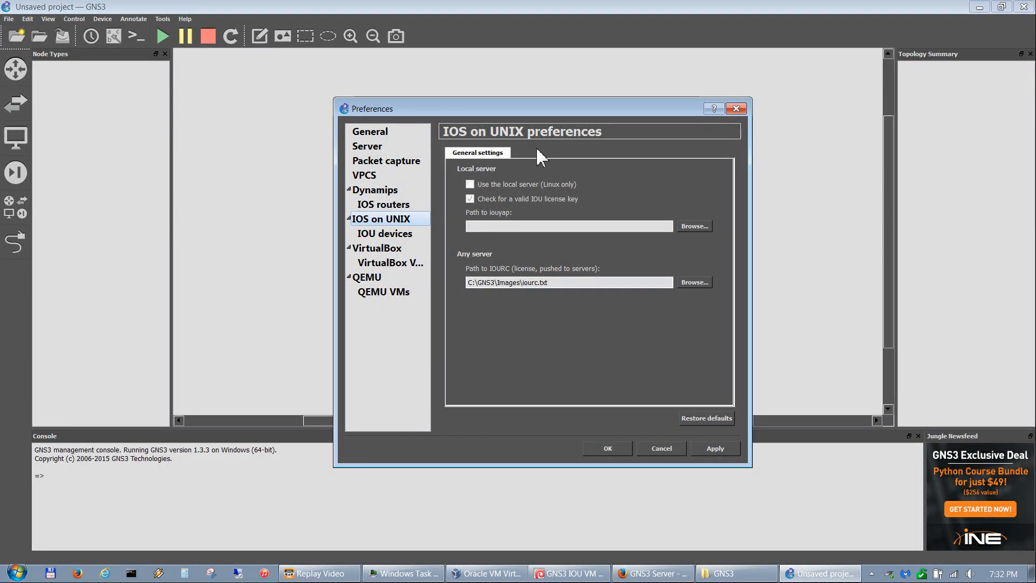
left_click(384, 234)
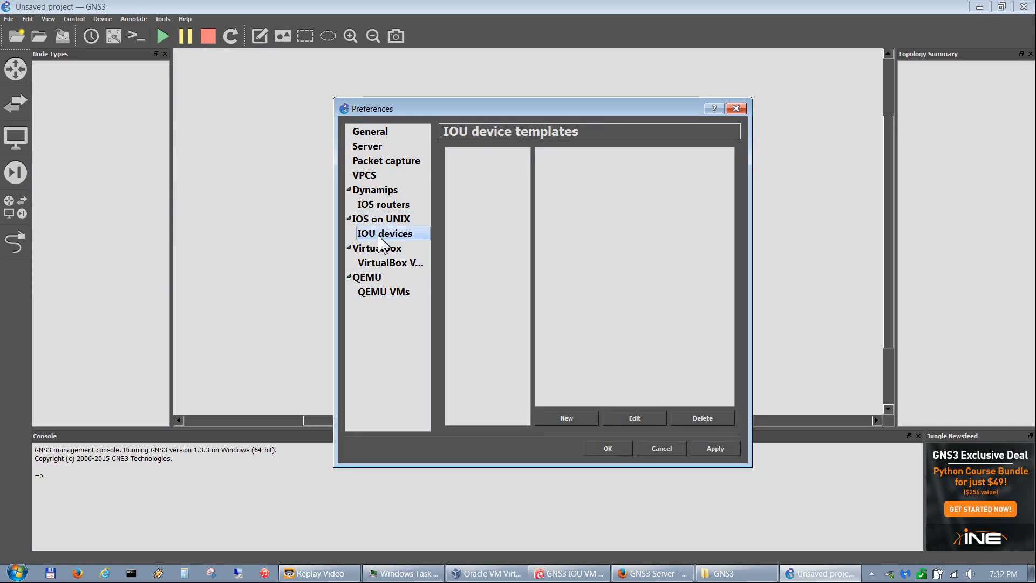
left_click(572, 418)
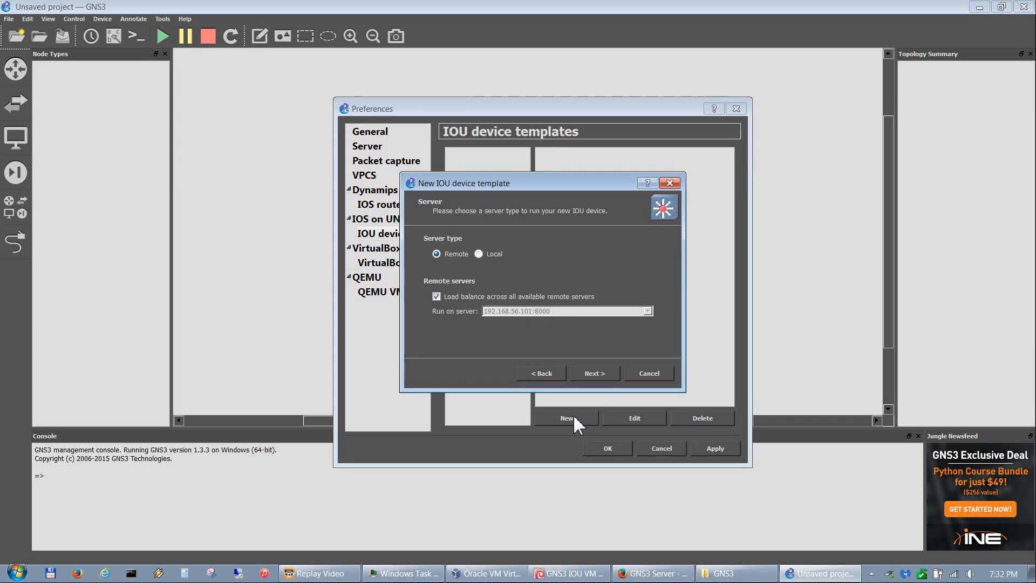
left_click(609, 372)
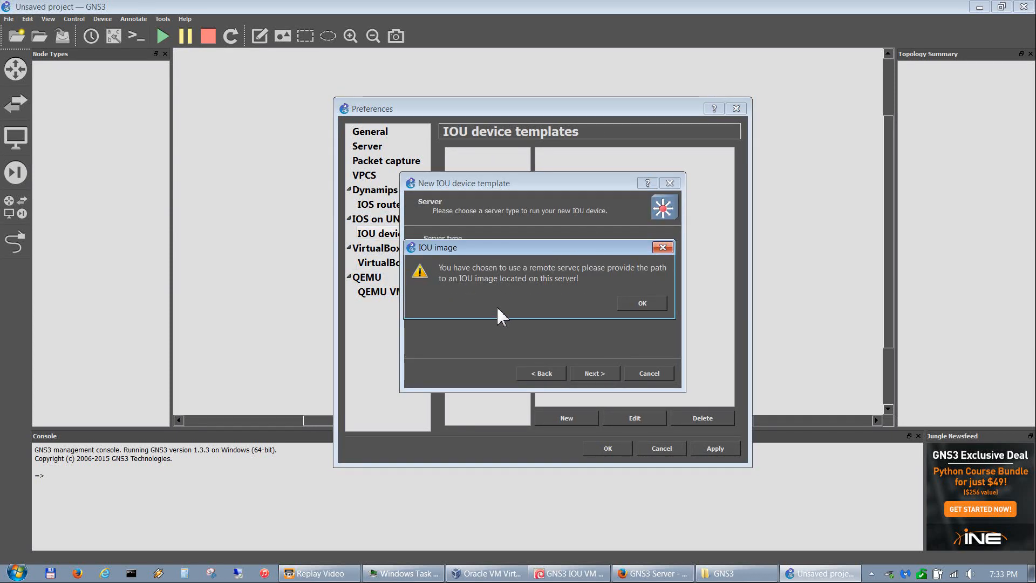
left_click(641, 303)
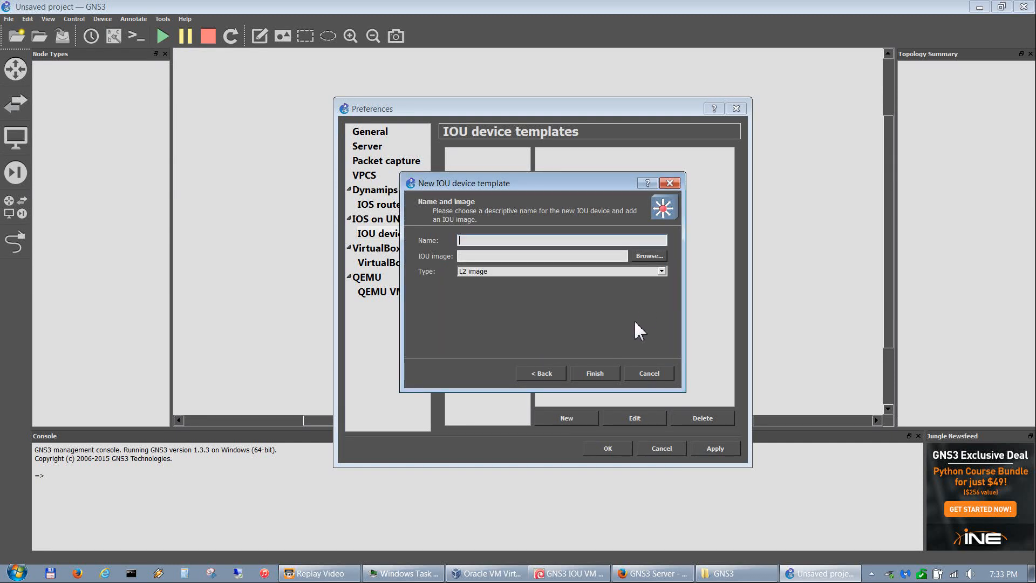
Complete the IOU template as IOU_Switch, type L2 image, using the copied server path of i86bi-linux-l2-adventerprise-15.1b.bin
left_click(464, 271)
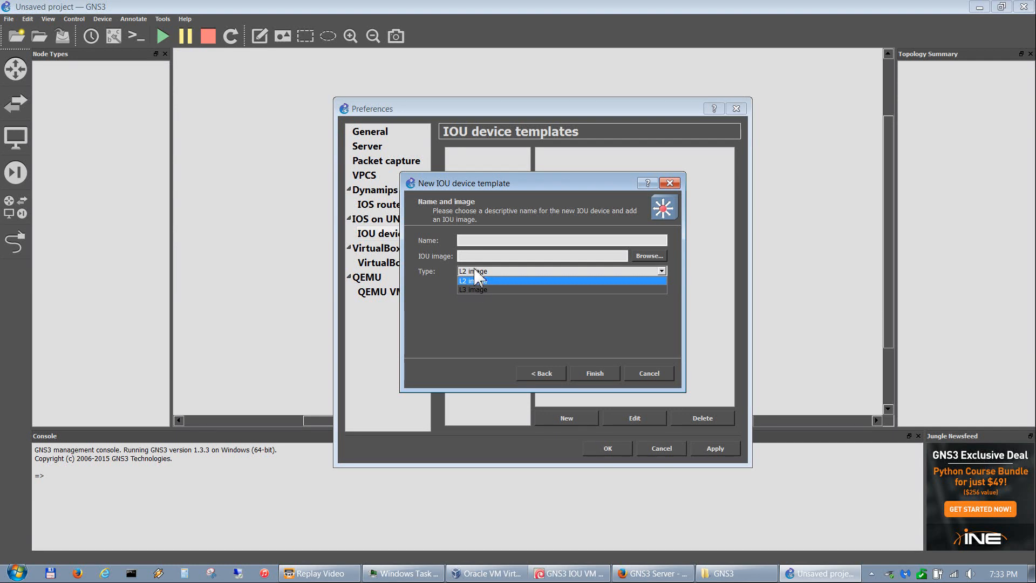
left_click(477, 265)
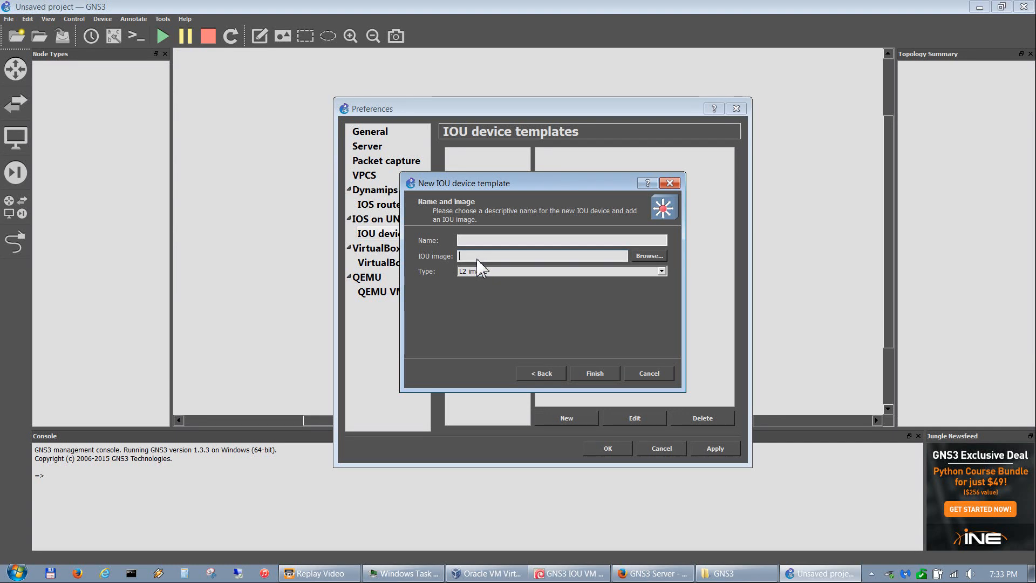
right_click(477, 257)
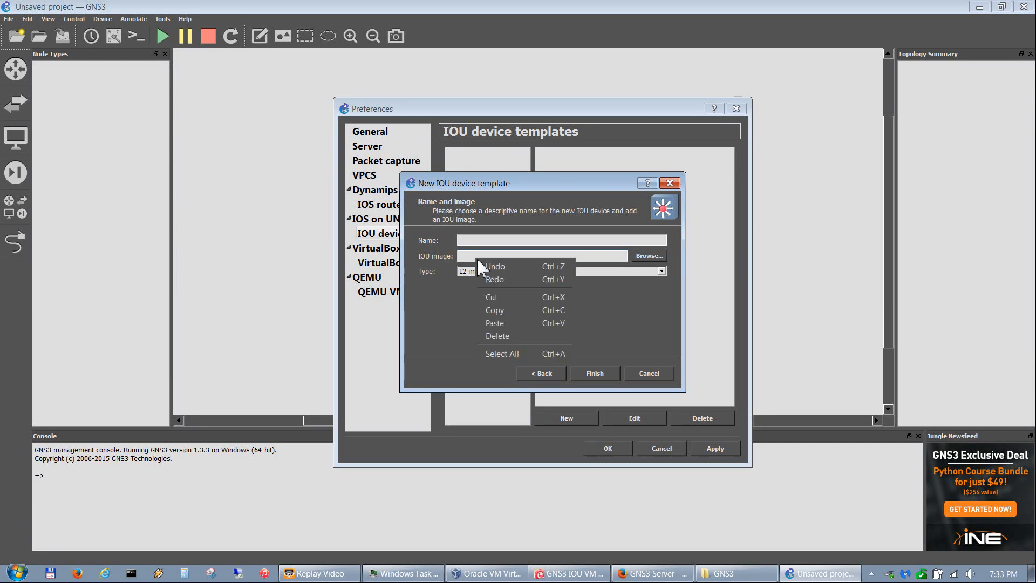
left_click(498, 325)
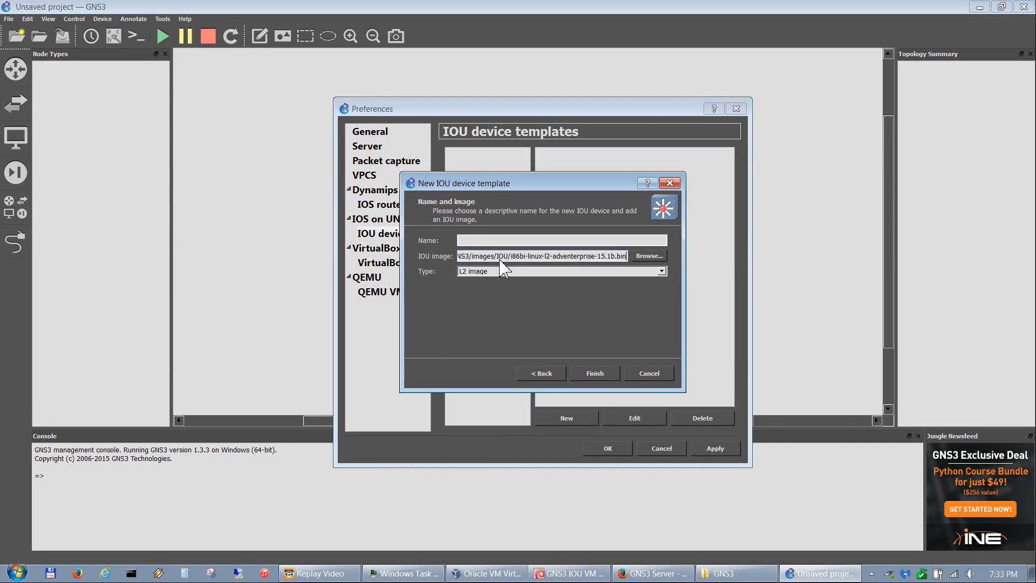
left_click(477, 241)
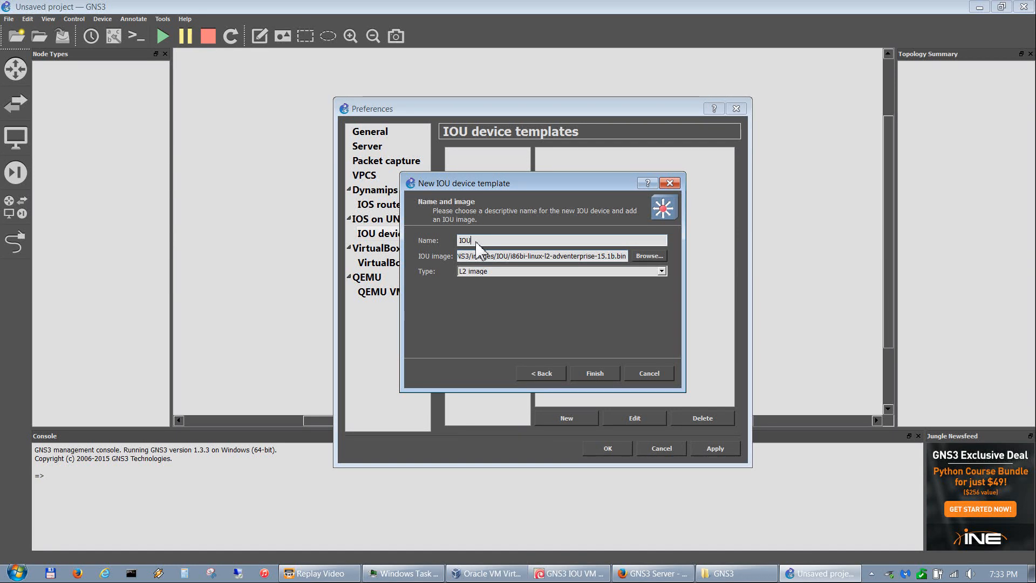
type("IOU_SA")
type("itch")
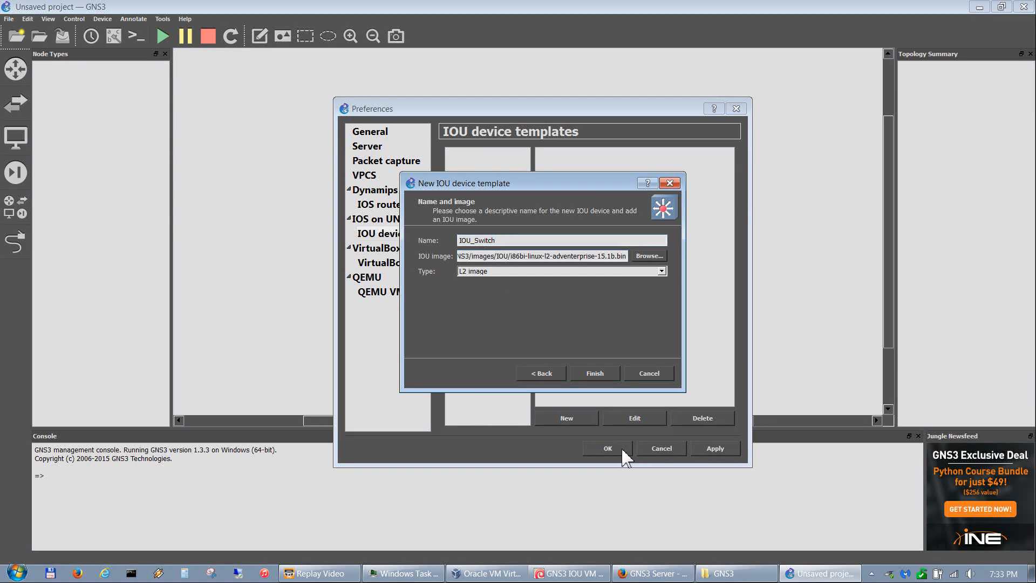
left_click(595, 373)
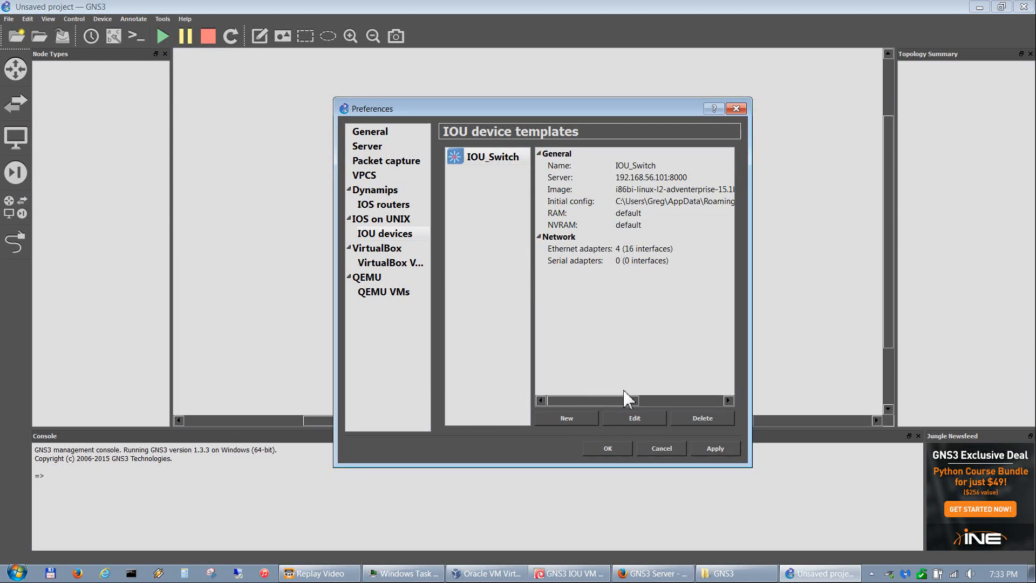
Start another IOU device template, load balanced across the remote servers, and set its type to L3 image
left_click(570, 420)
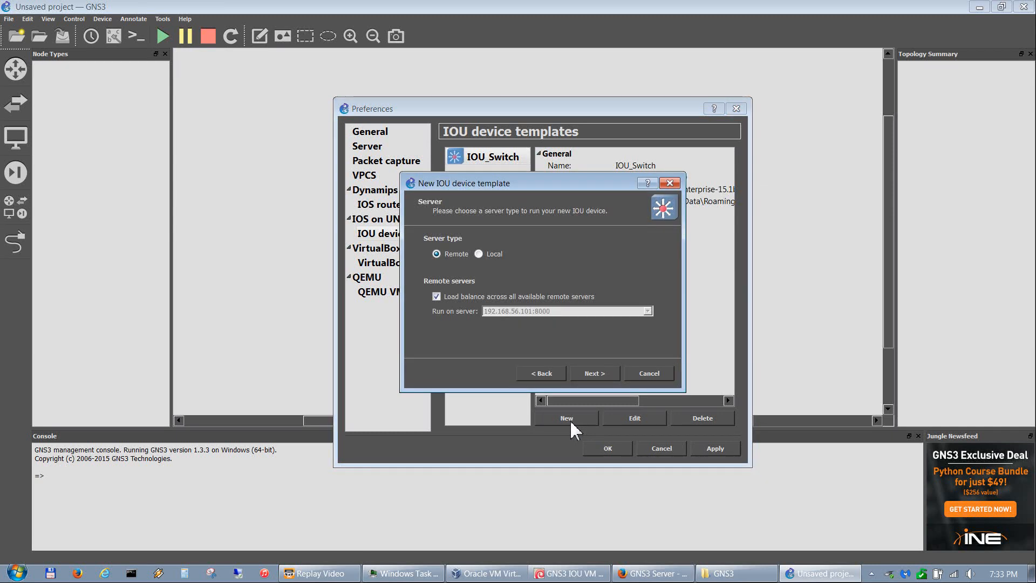
left_click(593, 373)
left_click(642, 304)
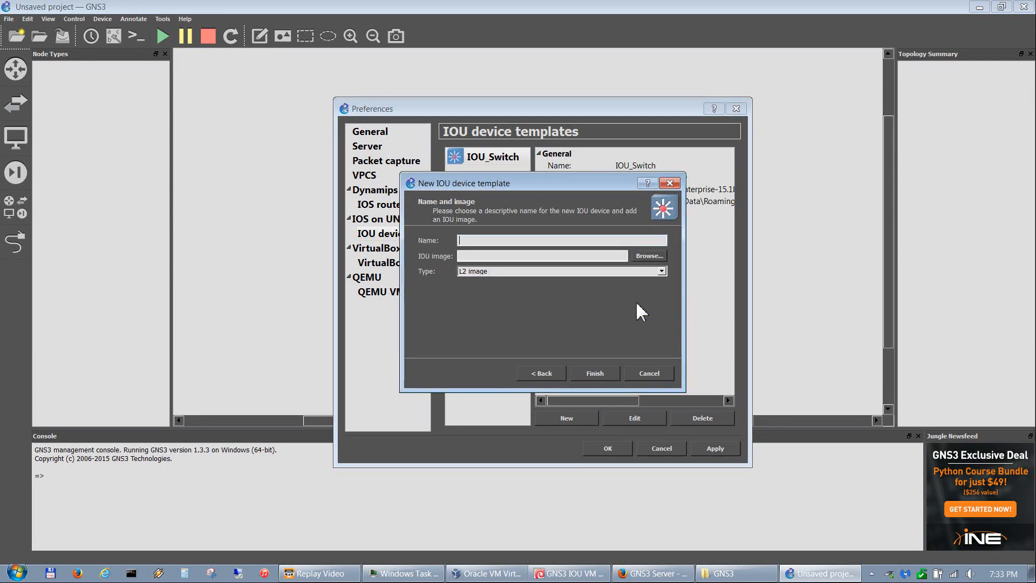
left_click(555, 273)
left_click(532, 290)
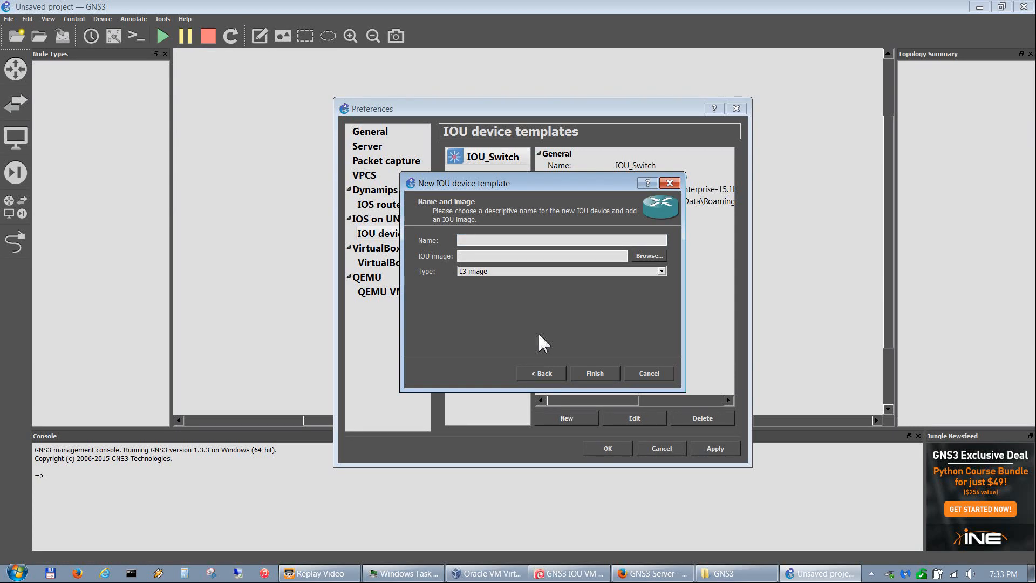
Switch to the GNS3 Server page in Firefox and copy the path /home/gns3/GNS3/images/IOU/i86bi-linux-l3-adventerprisek9-15.4.1T.bin
left_click(654, 573)
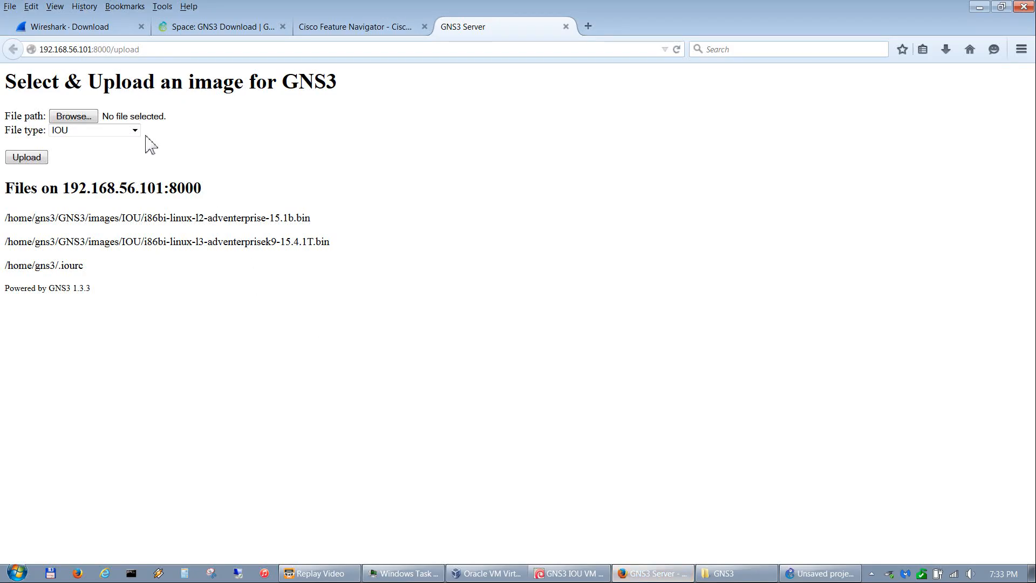
left_click_drag(340, 243, 4, 241)
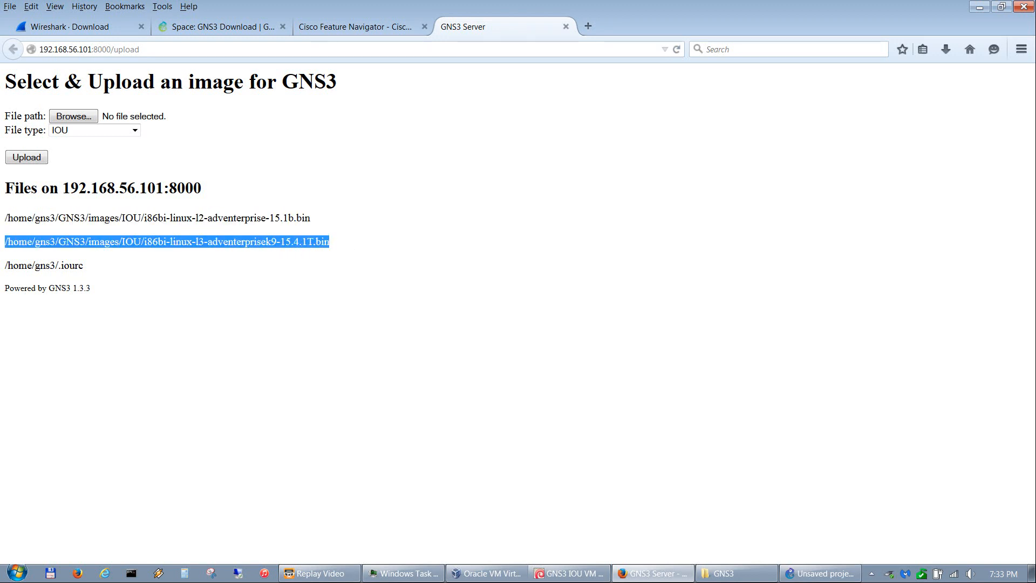
right_click(47, 242)
left_click(76, 250)
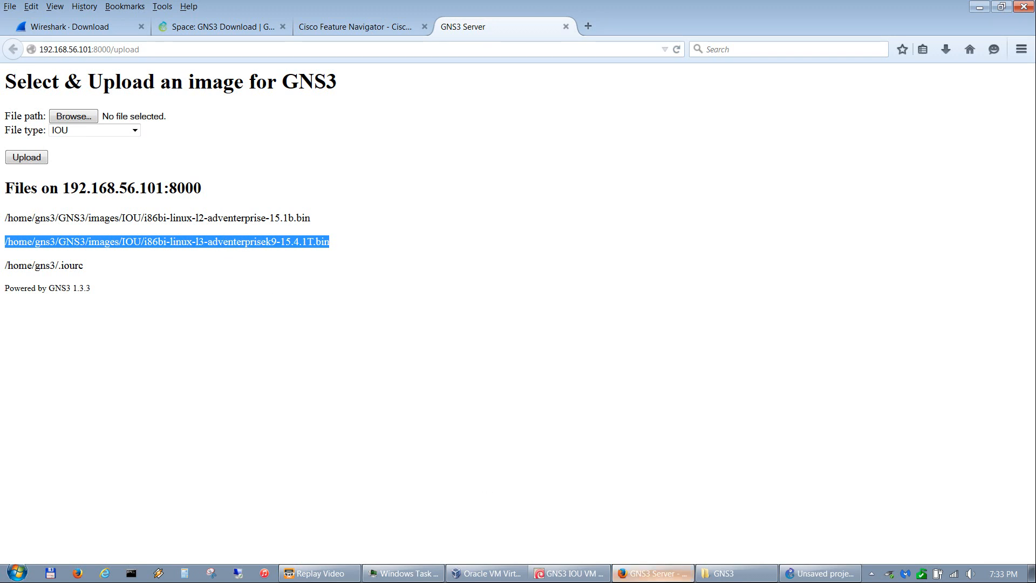
Return to GNS3, use the copied L3 image path as the IOU image, name the template IOU_Router and finish it
left_click(819, 574)
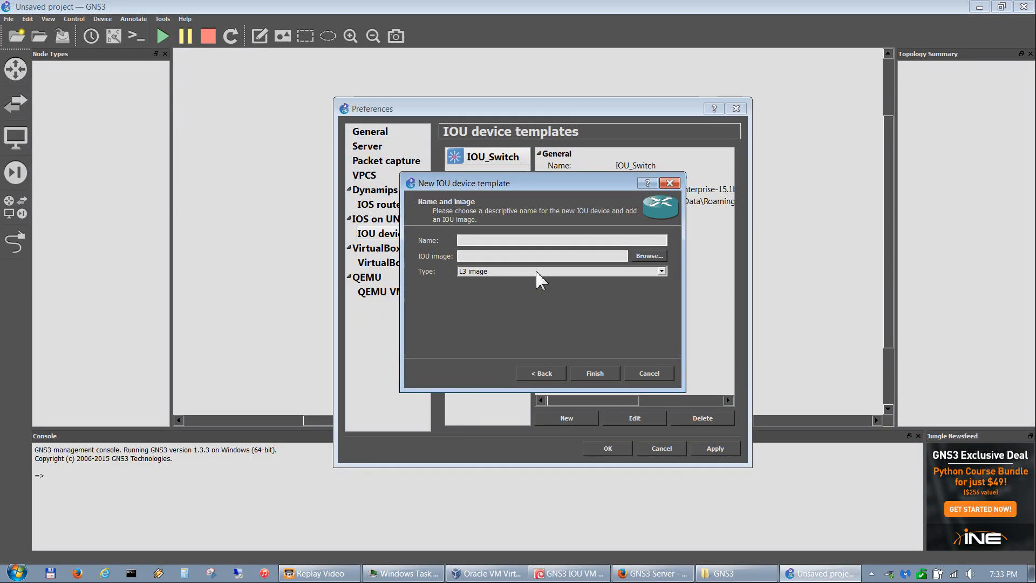
right_click(482, 262)
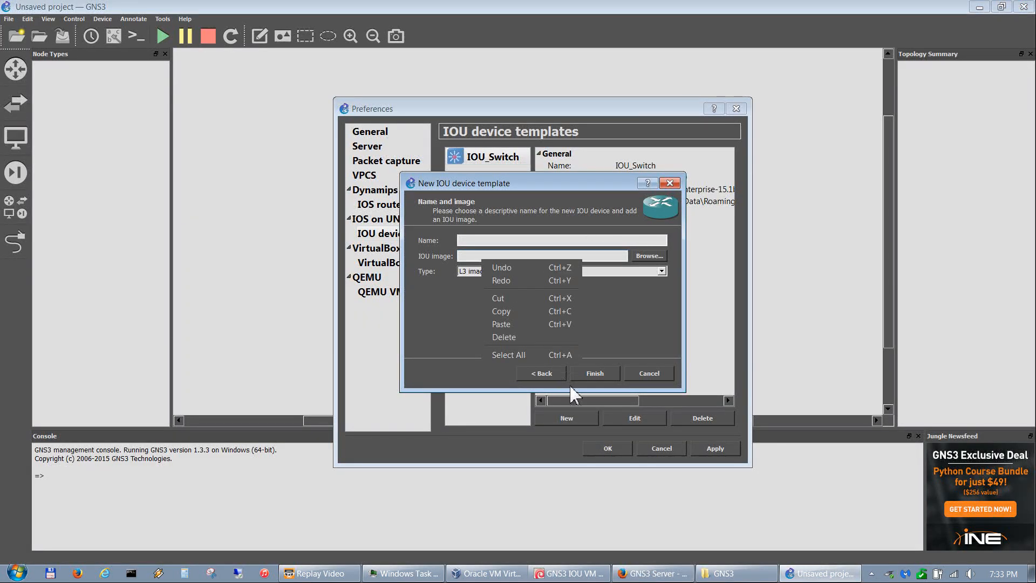
left_click(517, 324)
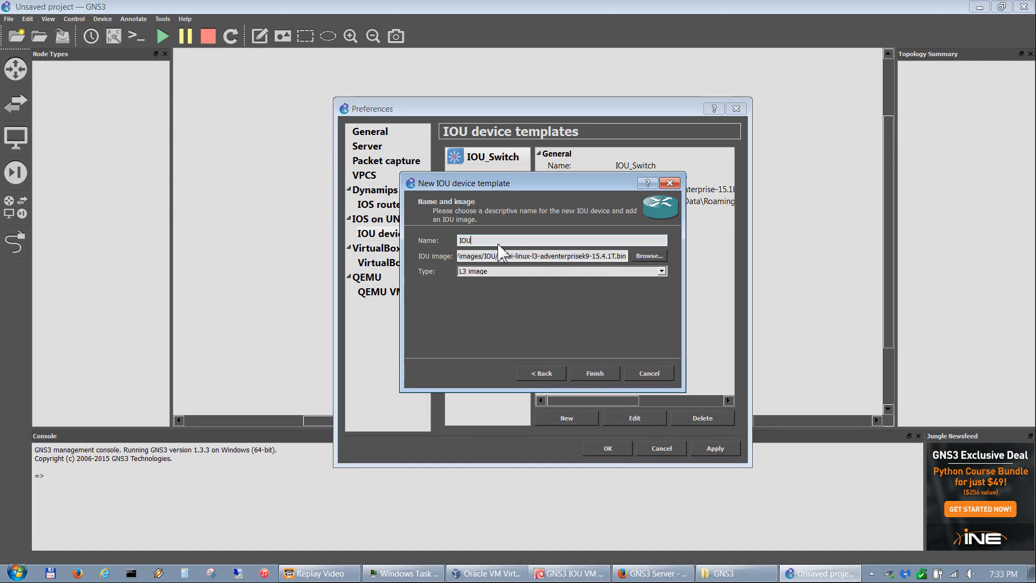
type("IOU_Router")
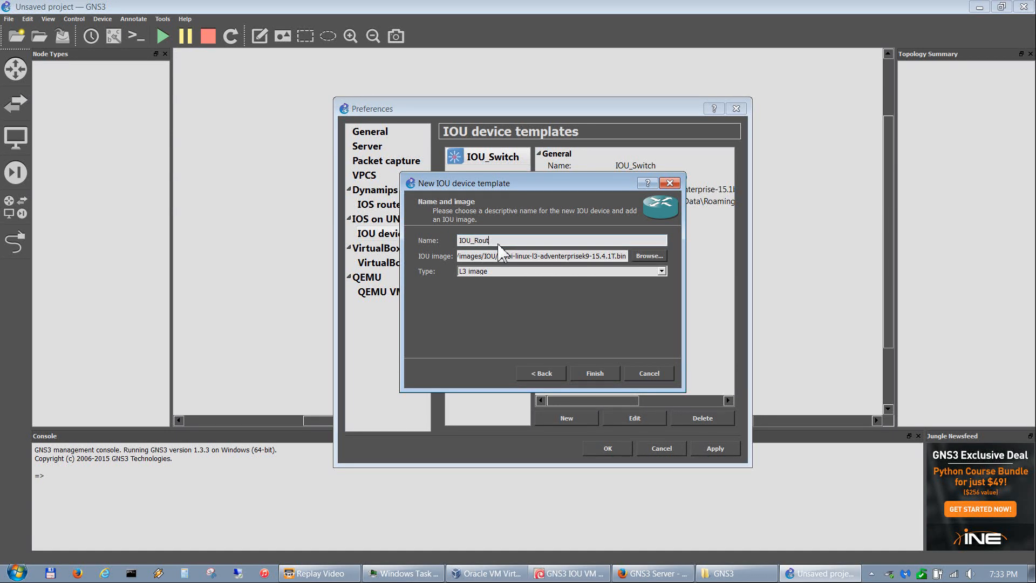
left_click(607, 370)
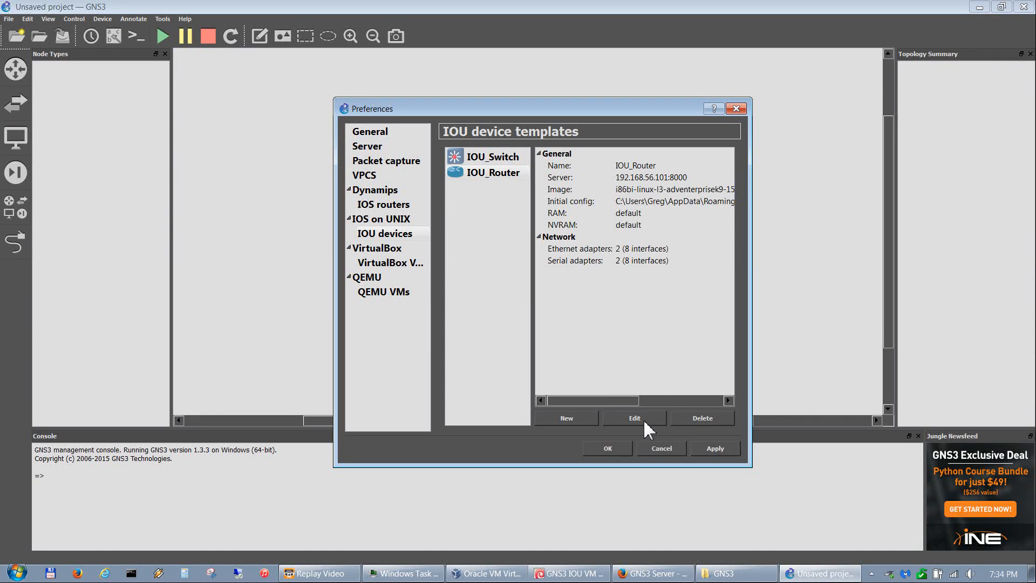
Review the general and network adapter settings of the IOU_Router template and close them without changes
left_click(493, 173)
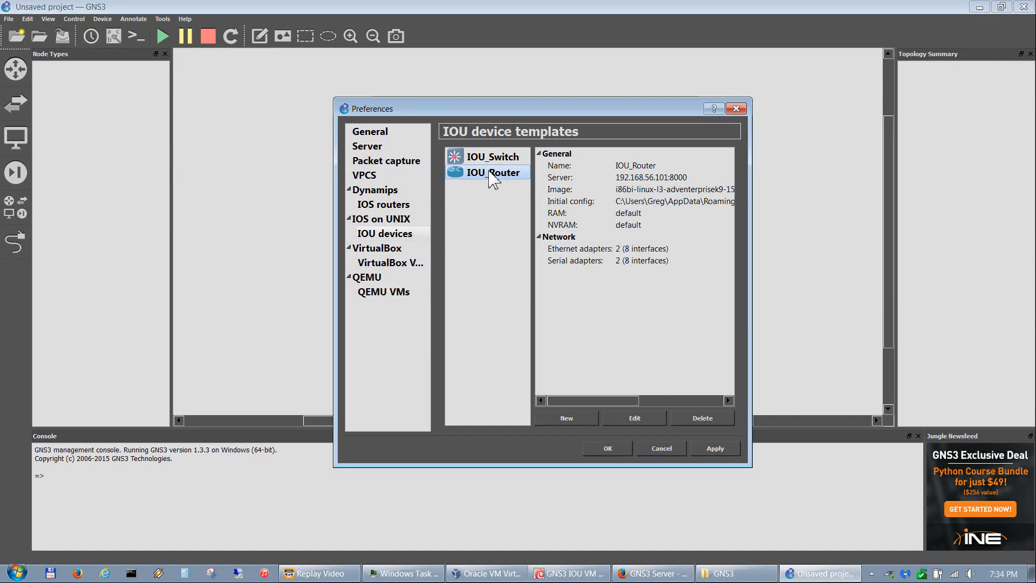
left_click(632, 417)
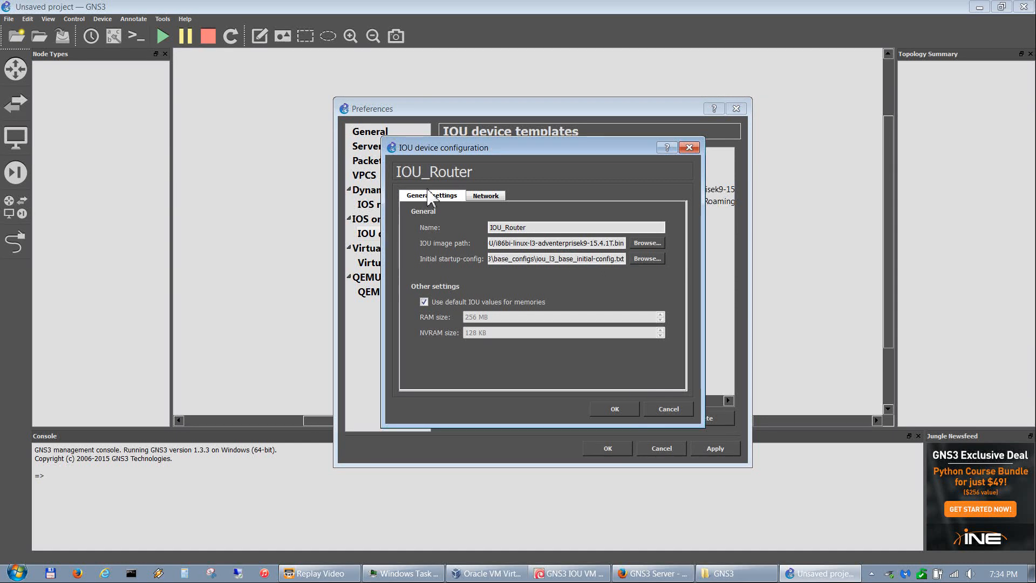
left_click(485, 195)
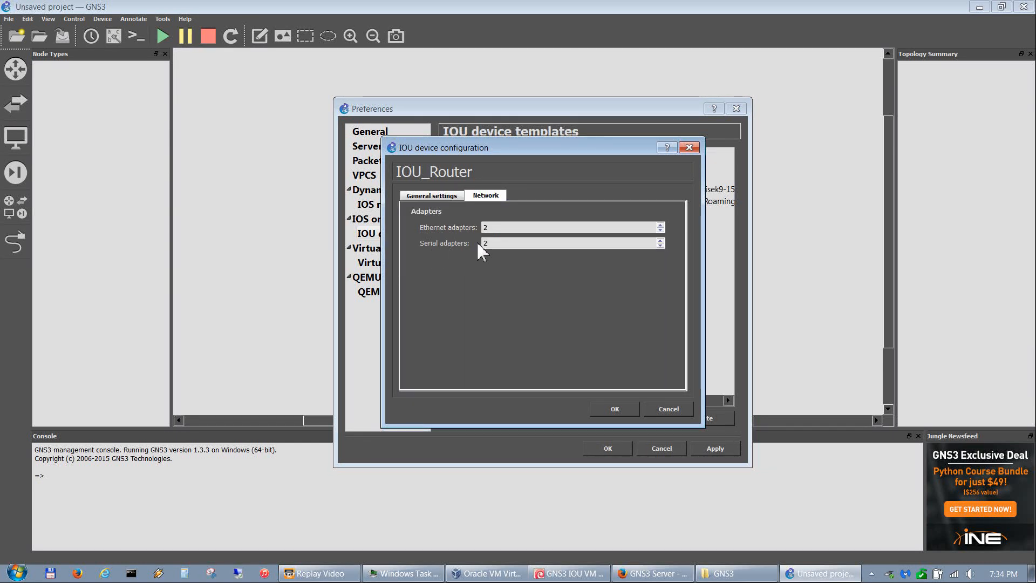
left_click(659, 414)
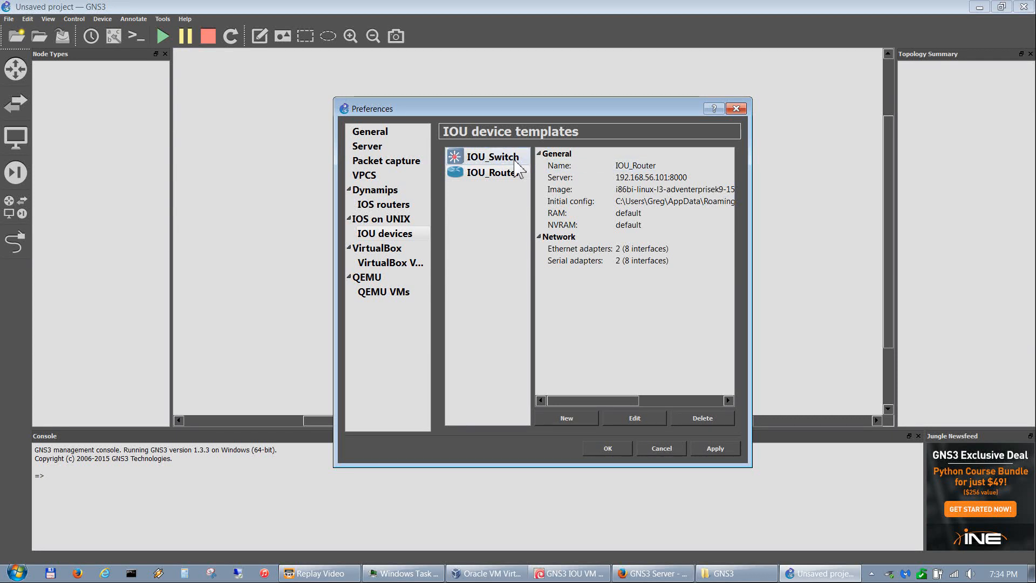
Review the IOU_Switch template's general and network settings, try out the serial adapter count, and close without saving
left_click(494, 157)
left_click(640, 421)
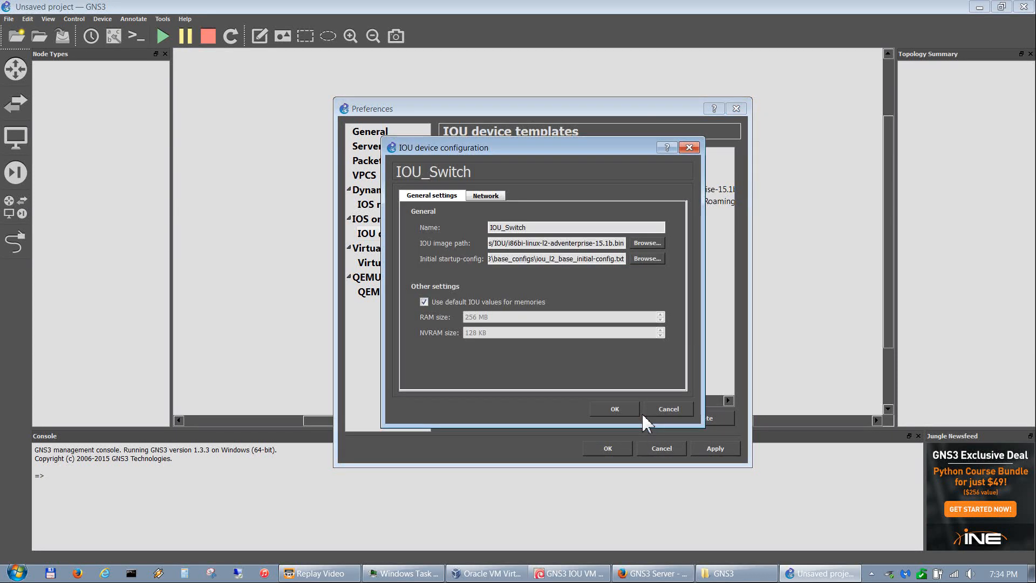
left_click(486, 196)
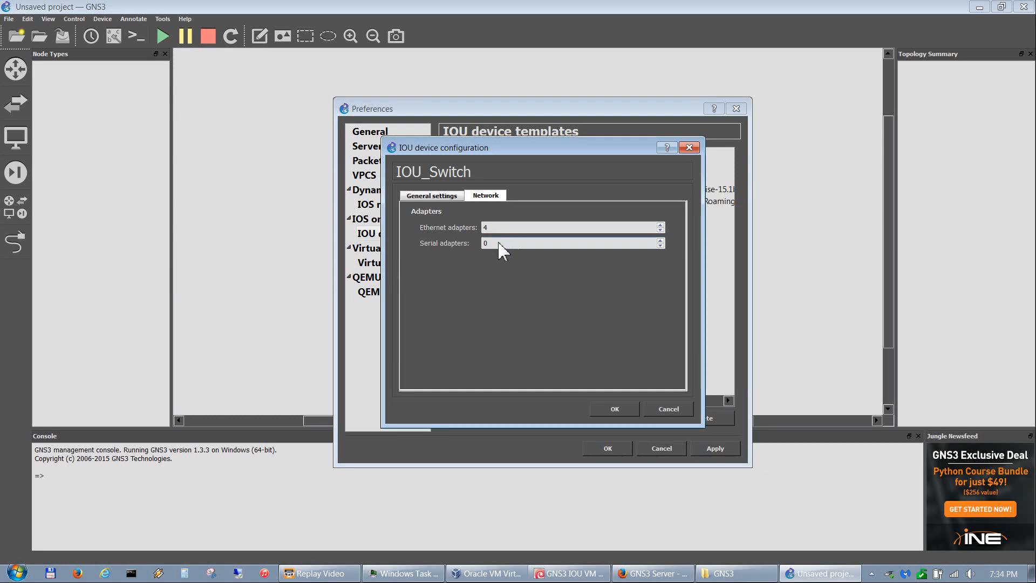
left_click(661, 240)
left_click(660, 241)
left_click(661, 246)
left_click(660, 246)
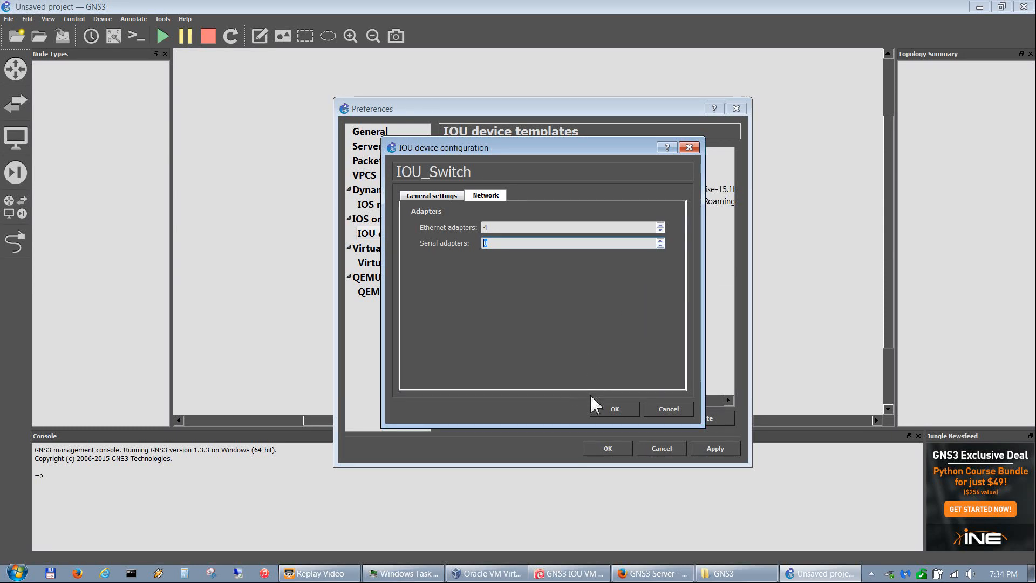
left_click(668, 409)
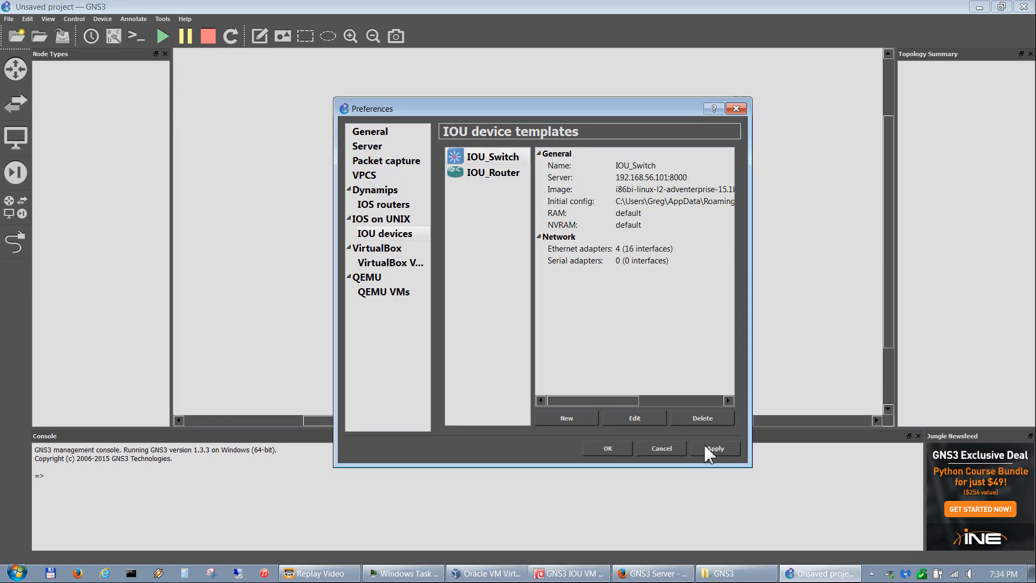
Apply the IOU device template preferences and start a new QEMU VM template of type ASA 8.4(2)
left_click(726, 449)
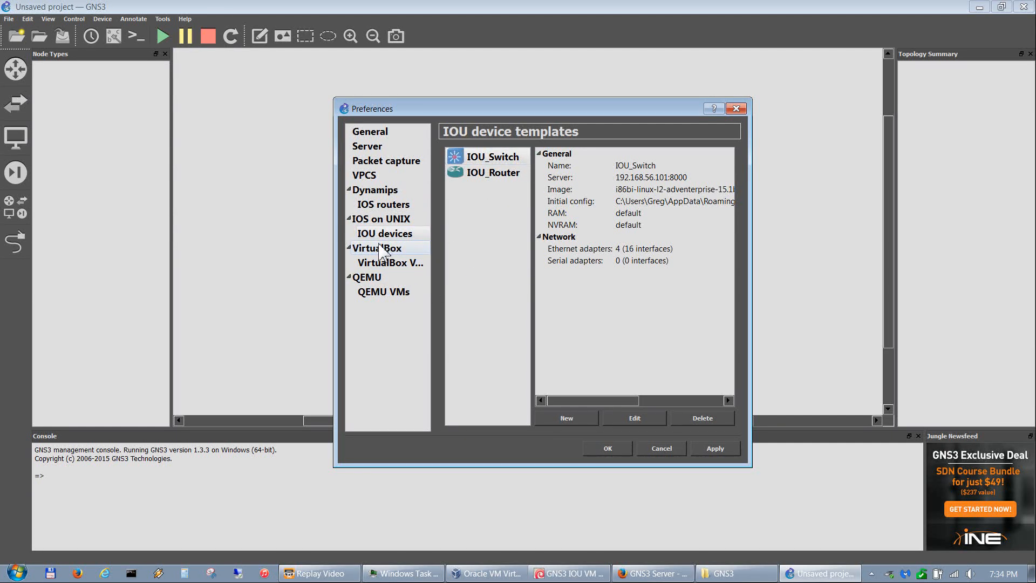
left_click(363, 280)
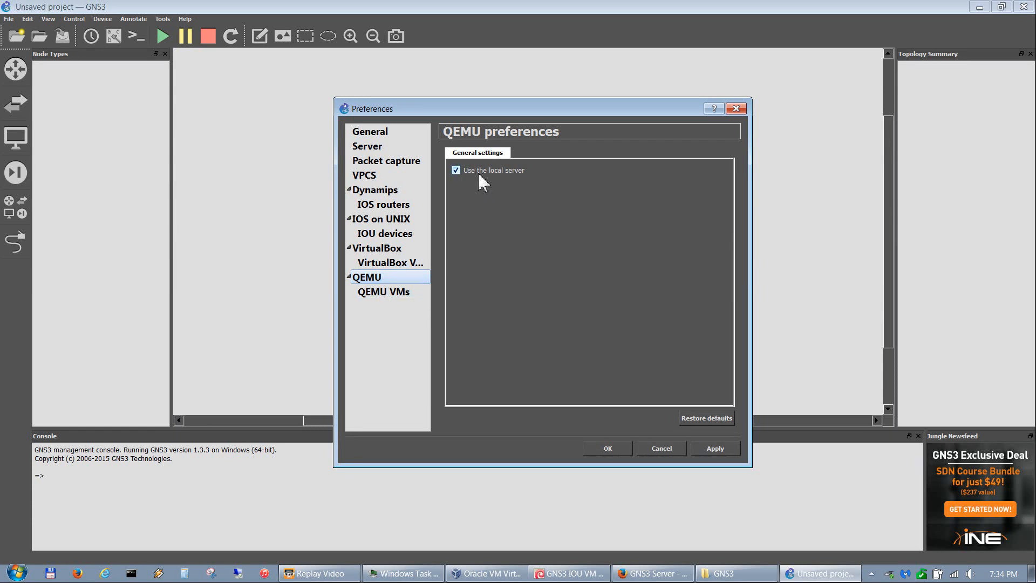
left_click(384, 296)
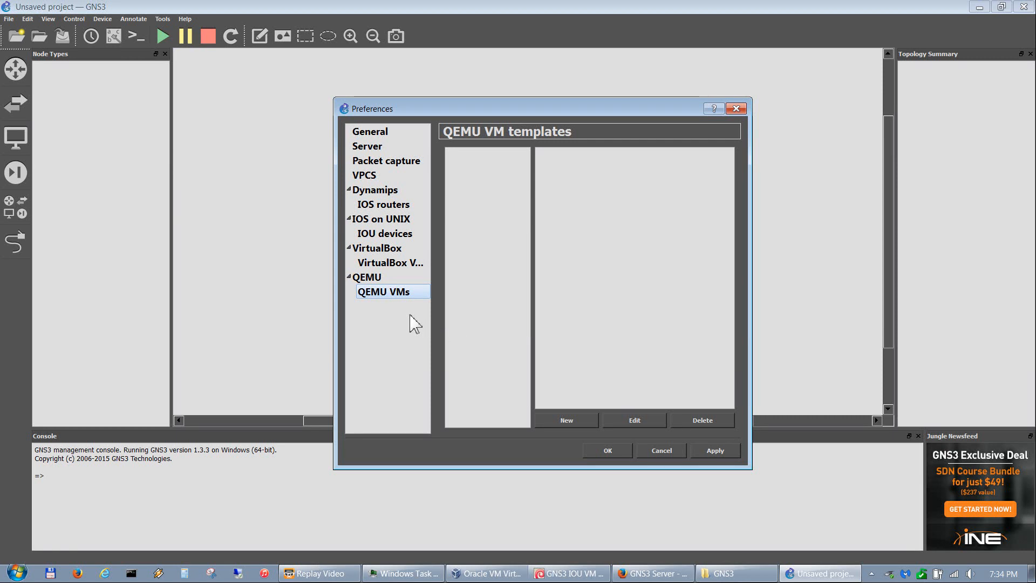
left_click(567, 421)
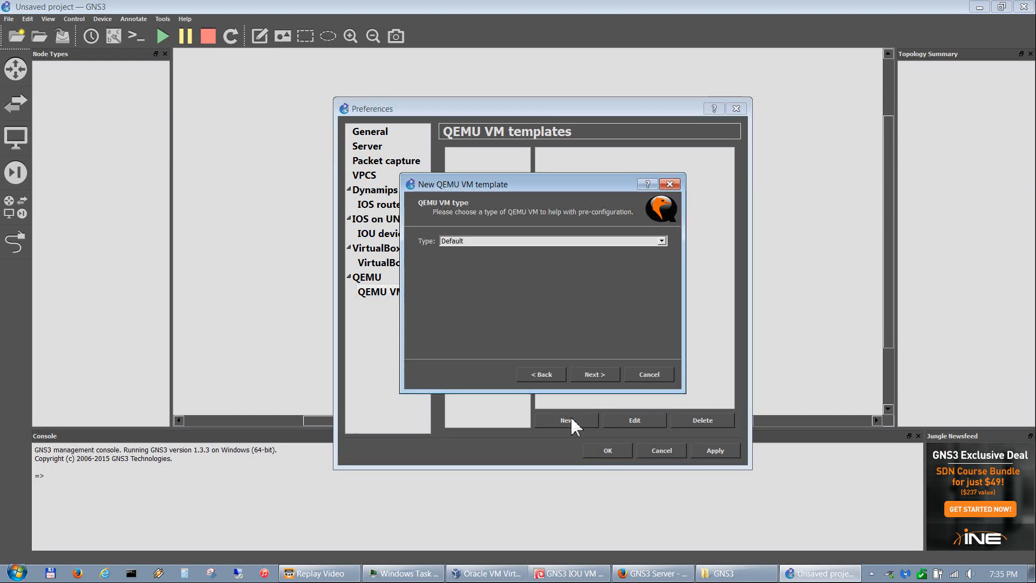
left_click(662, 240)
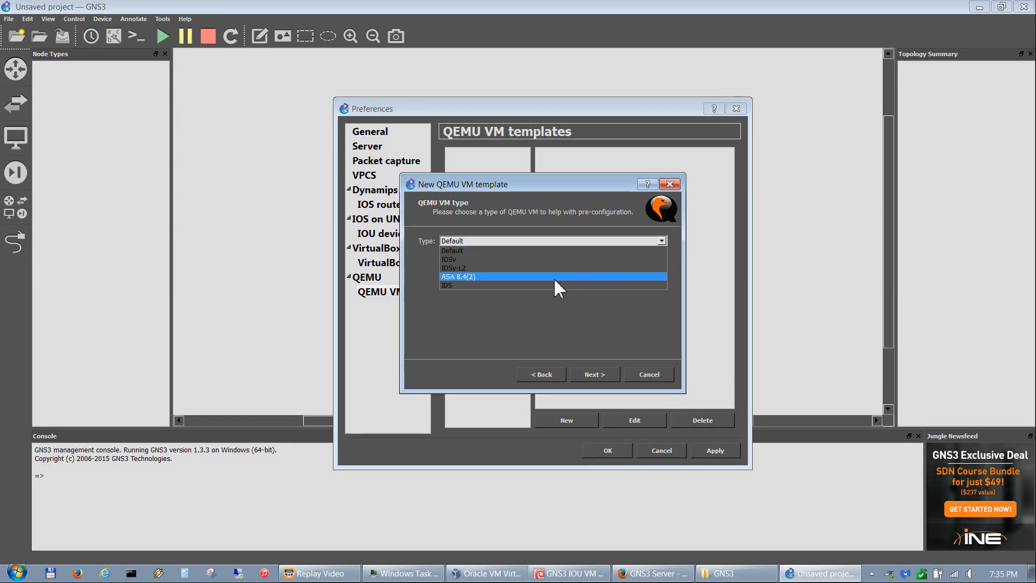
left_click(509, 274)
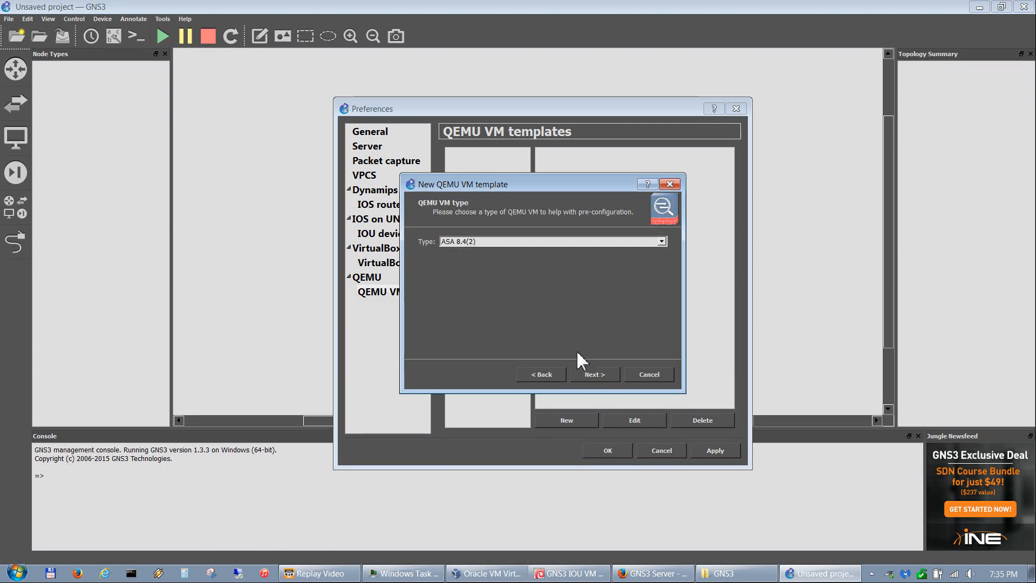
Accept the VM name ASA, the qemu-0.13.0 qemu-system-i386w.exe binary and 1024 MB of RAM for the template
left_click(592, 375)
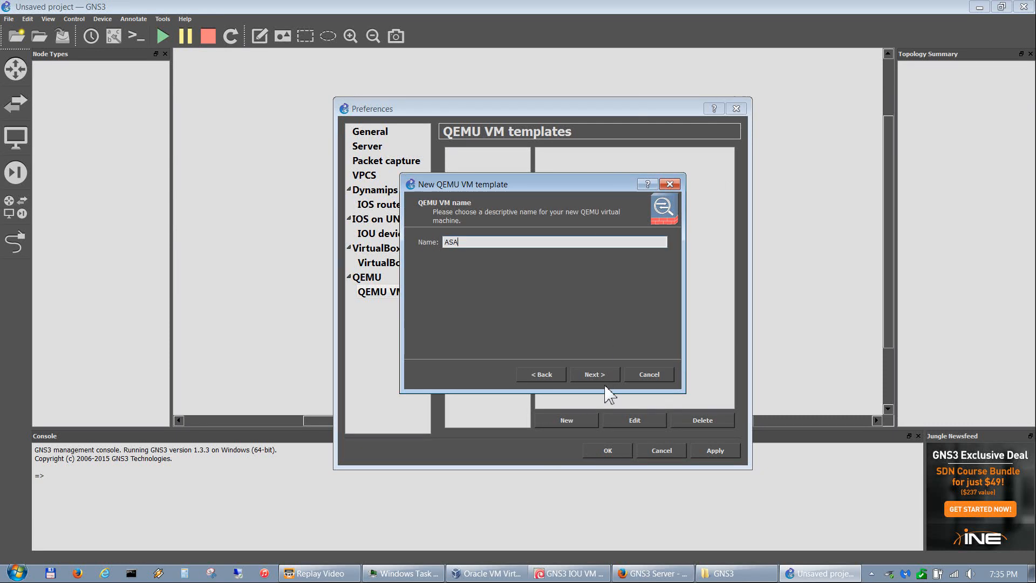
left_click(598, 375)
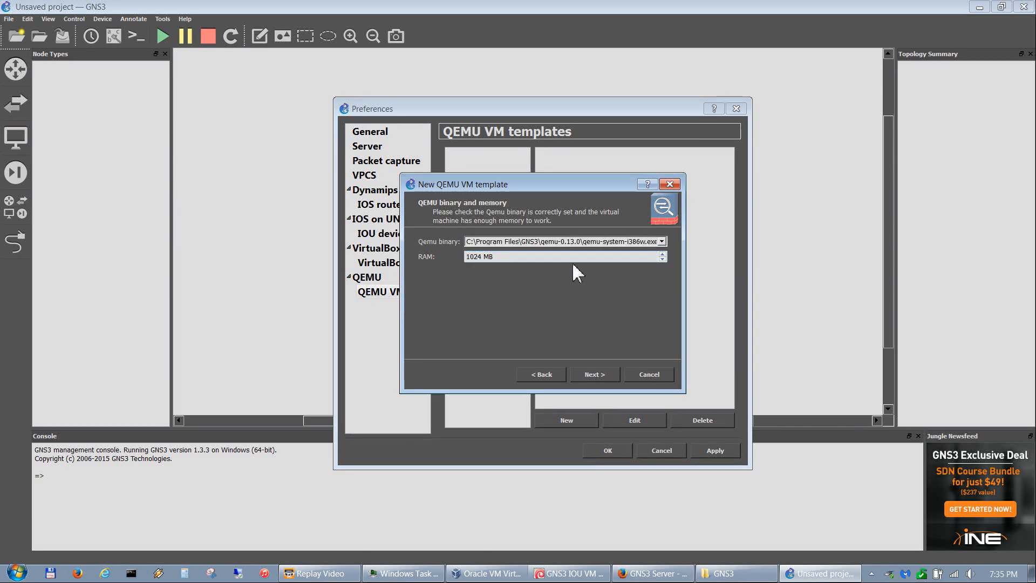
left_click(601, 378)
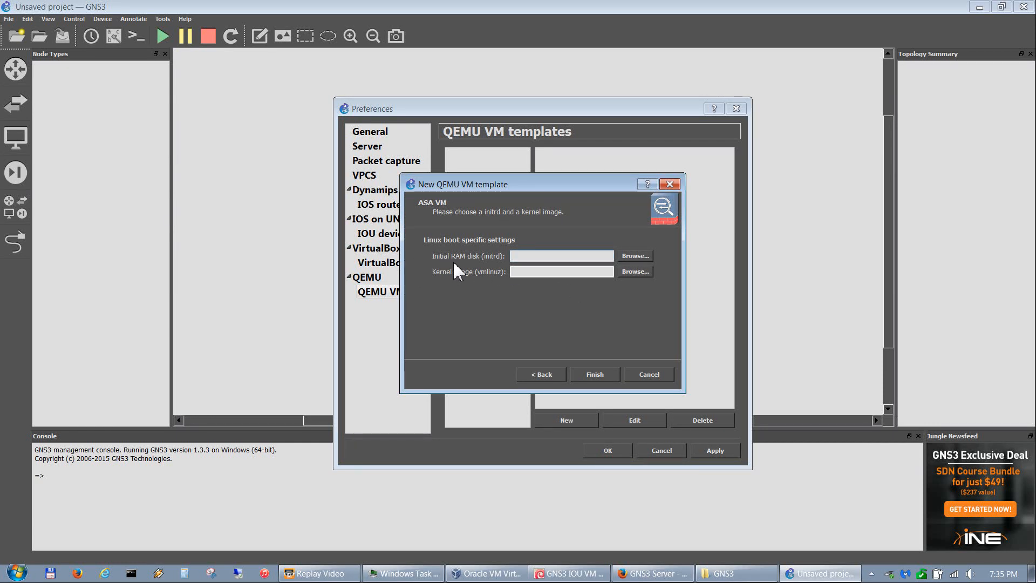
Set asa842-initrd.gz as the initial RAM disk and asa842-vmlinuz as the kernel image, and finish the ASA template
left_click(620, 254)
left_click(596, 285)
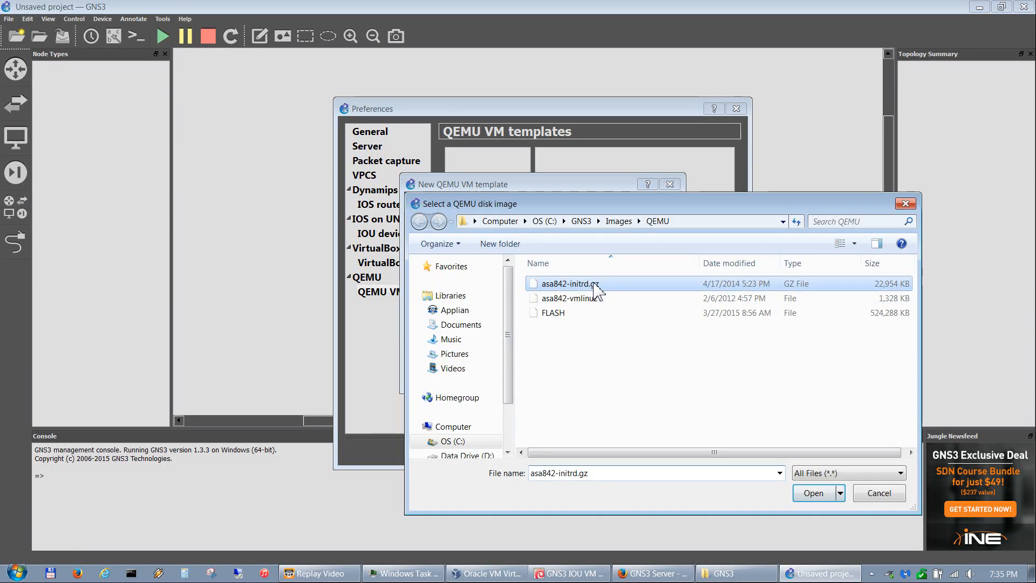
double_click(594, 285)
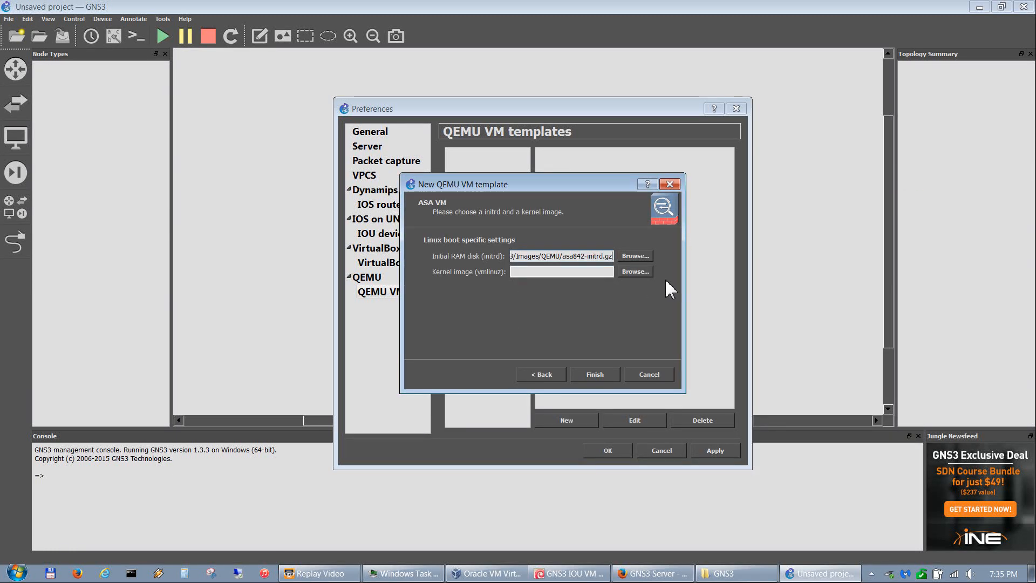
left_click(637, 273)
double_click(553, 296)
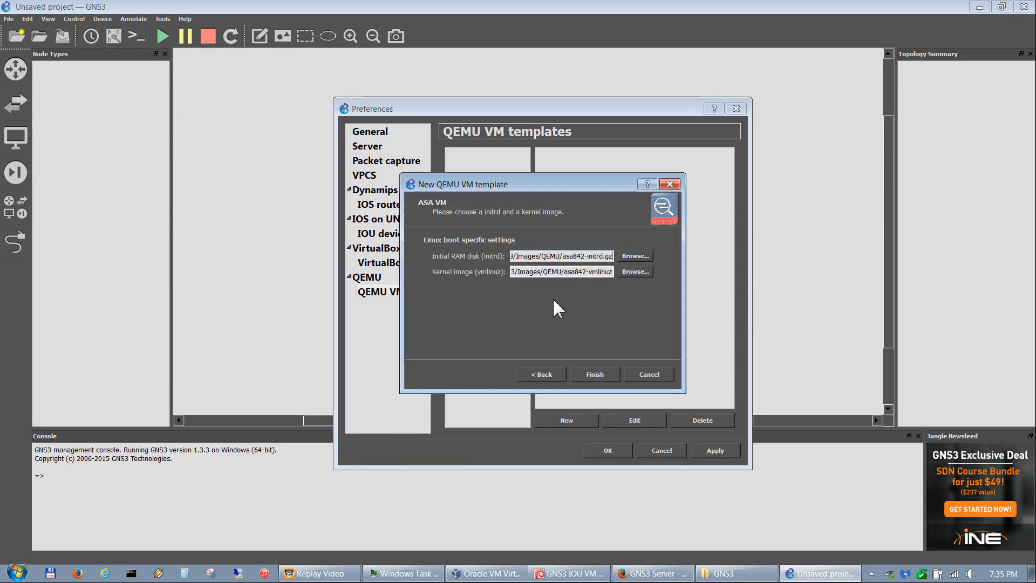
left_click(594, 379)
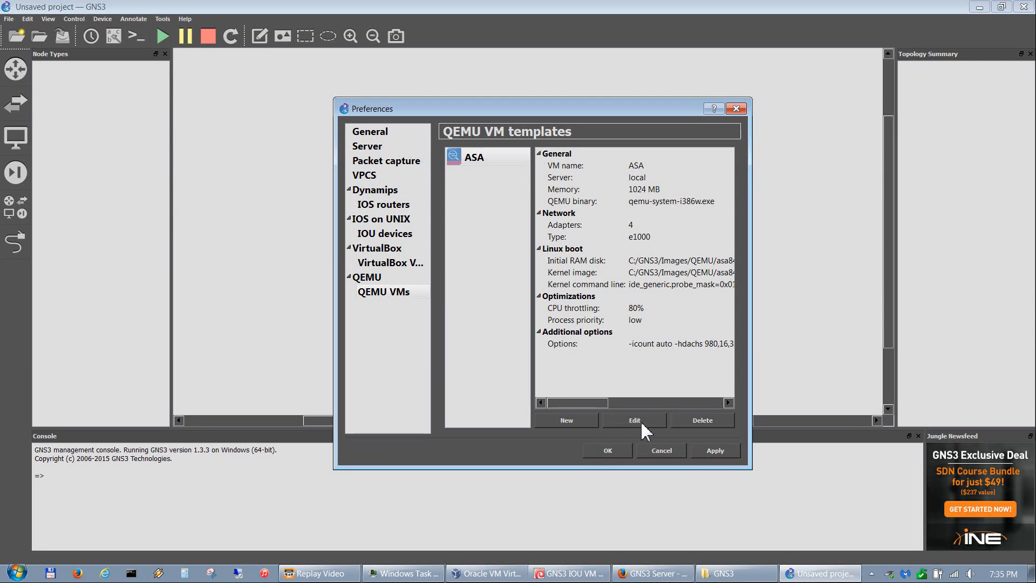
Edit the ASA template to deactivate CPU throttling and use the FLASH file as disk image hda, and save it
left_click(626, 420)
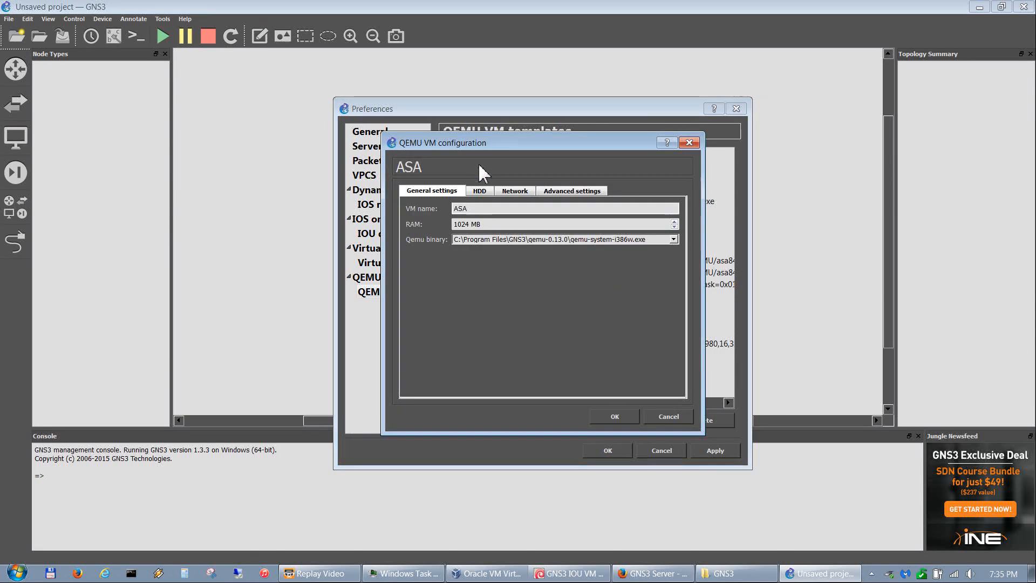
left_click(577, 192)
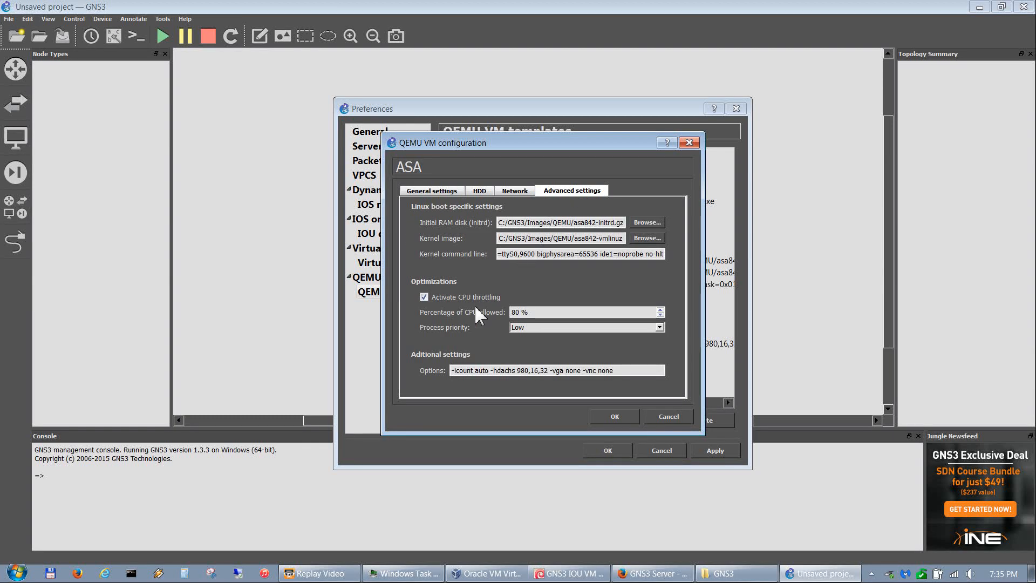
left_click(424, 297)
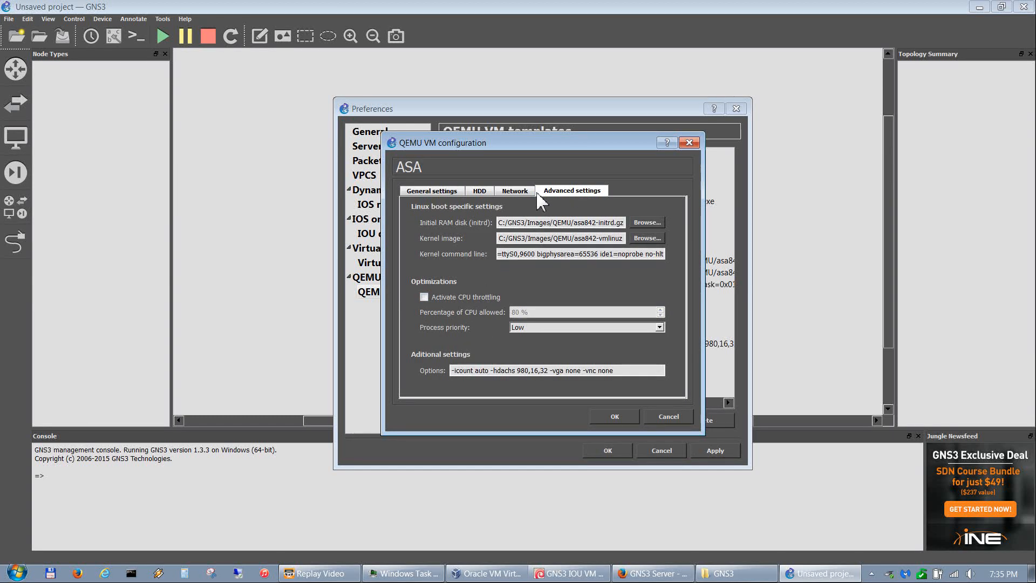
left_click(484, 193)
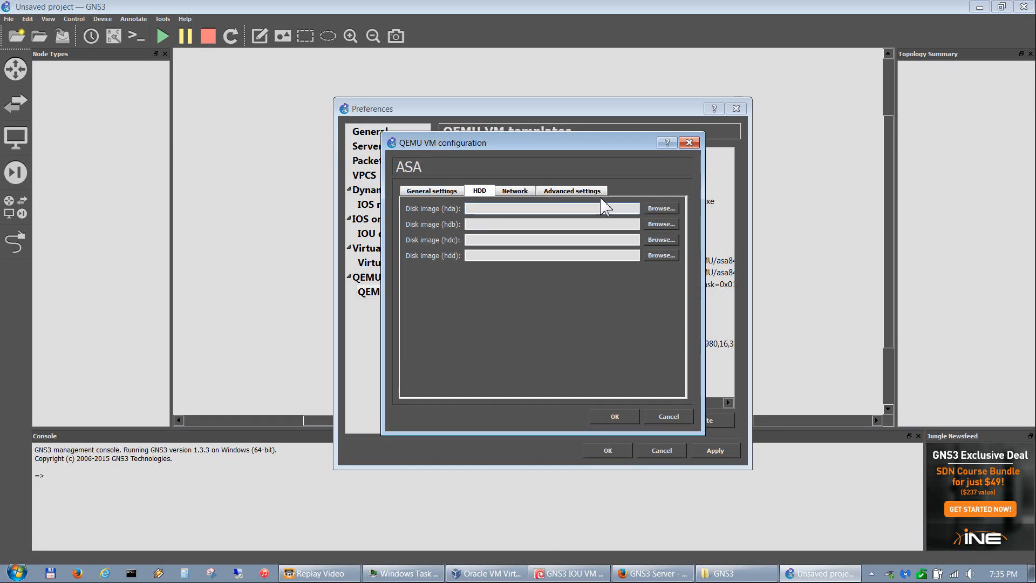
left_click(660, 208)
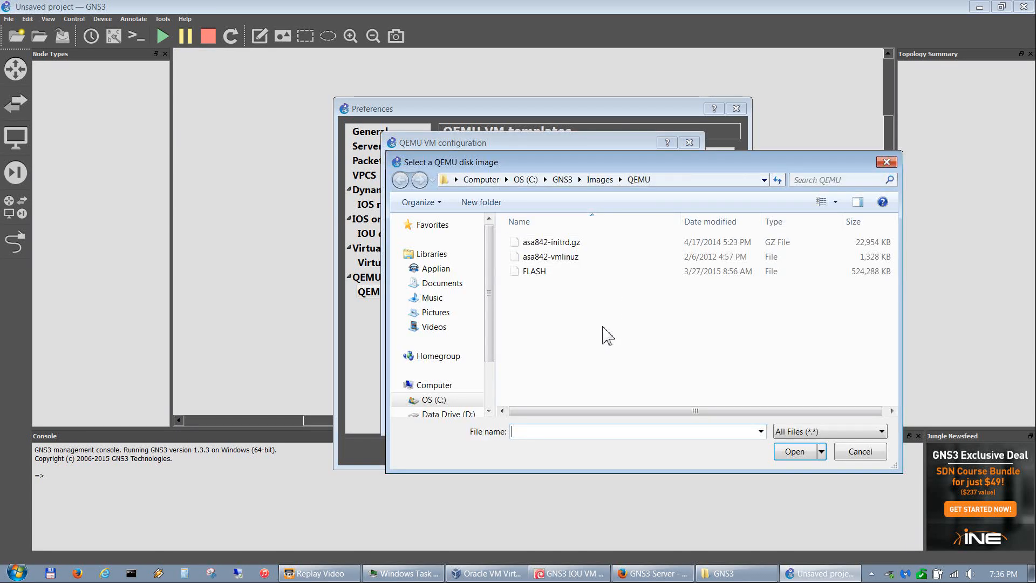
double_click(538, 273)
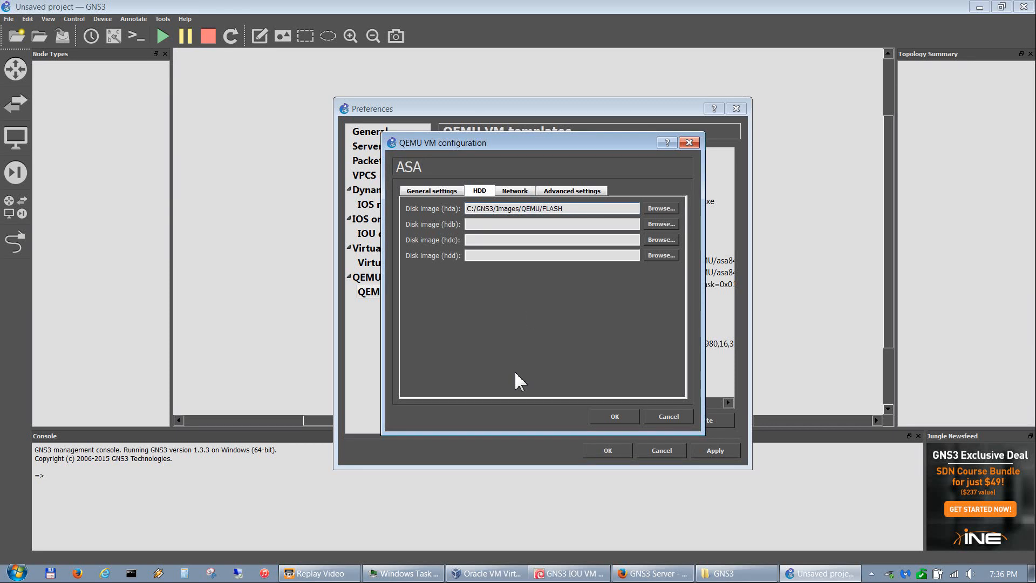
left_click(615, 417)
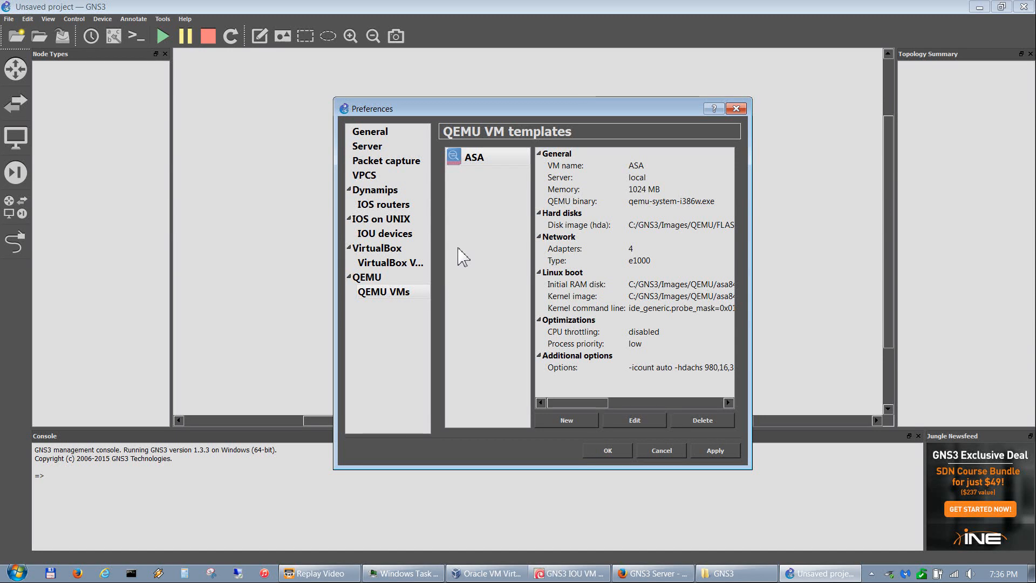
Create a VirtualBox VM template from Windows 7 Pro without a linked base, and save the preferences
left_click(379, 254)
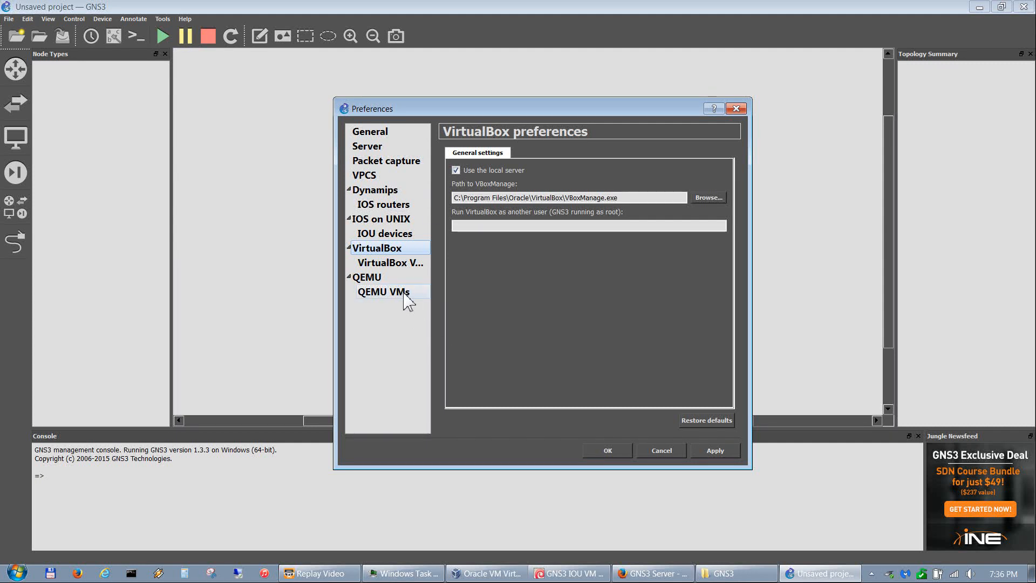
left_click(402, 263)
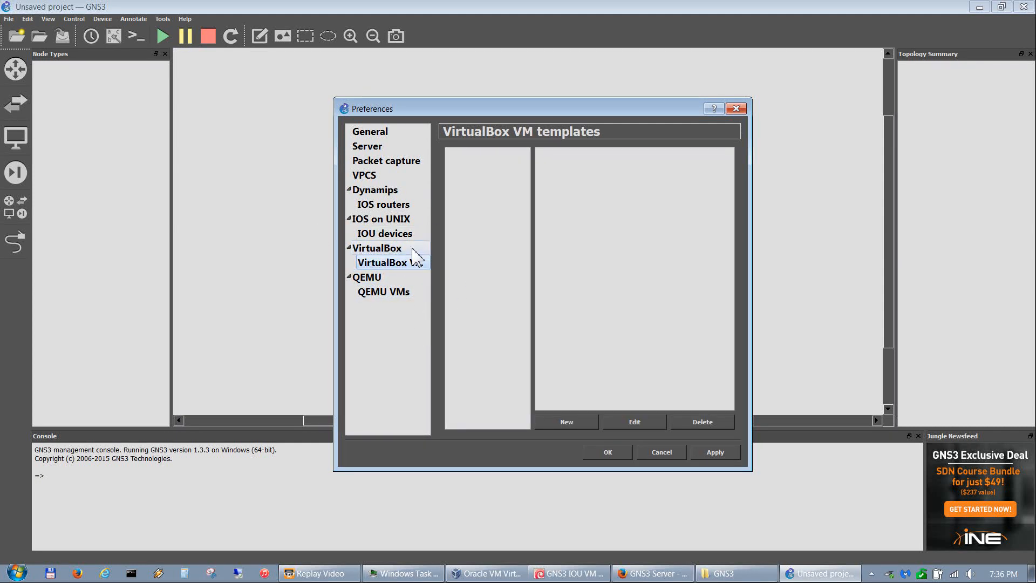
left_click(571, 421)
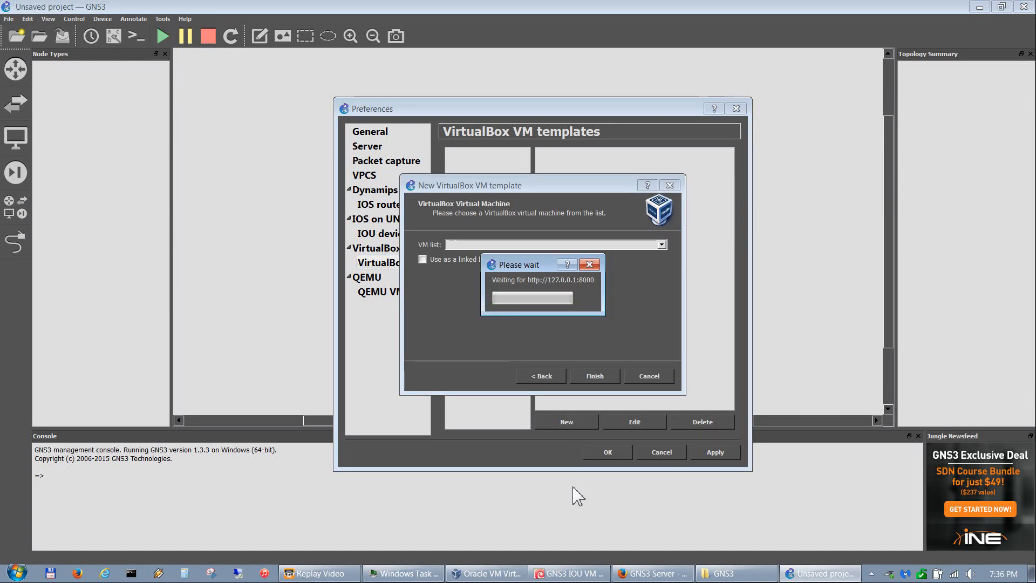
left_click(662, 245)
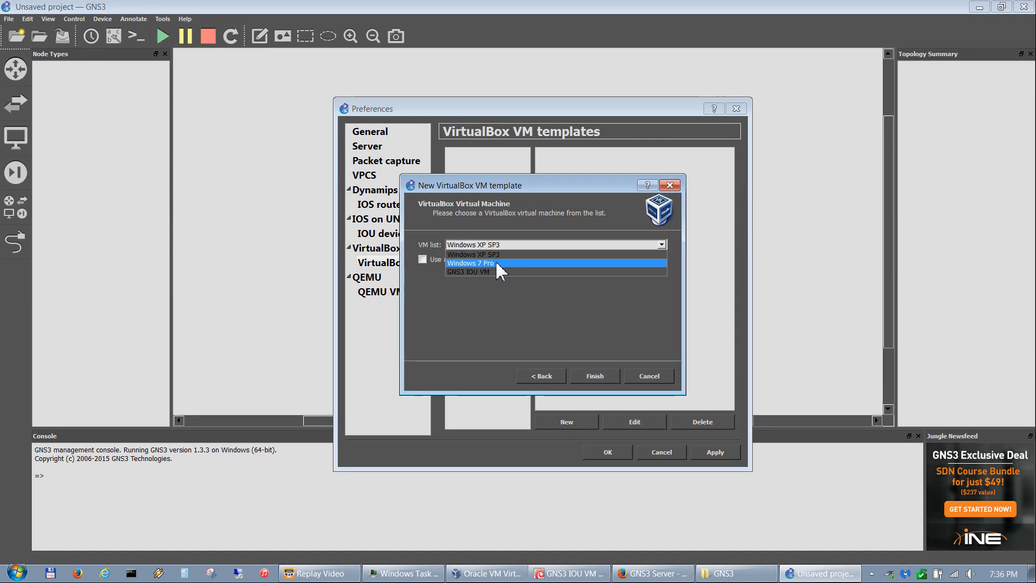
left_click(473, 263)
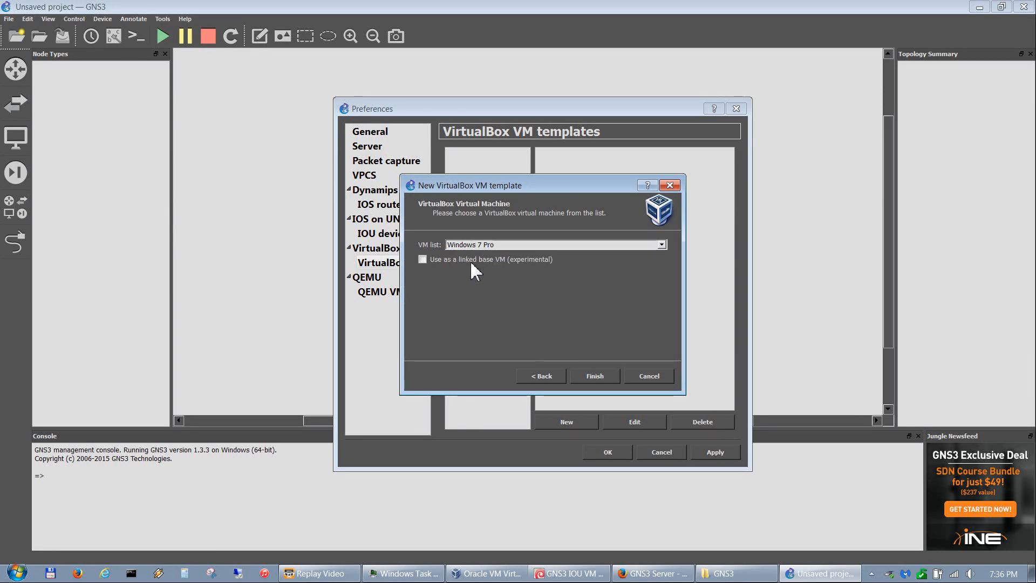
left_click(596, 377)
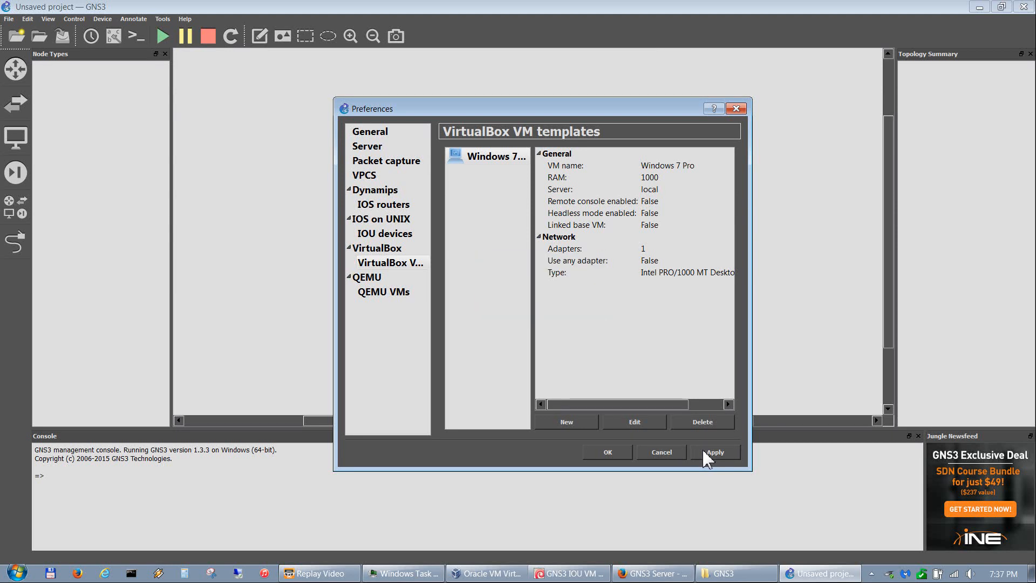
left_click(609, 453)
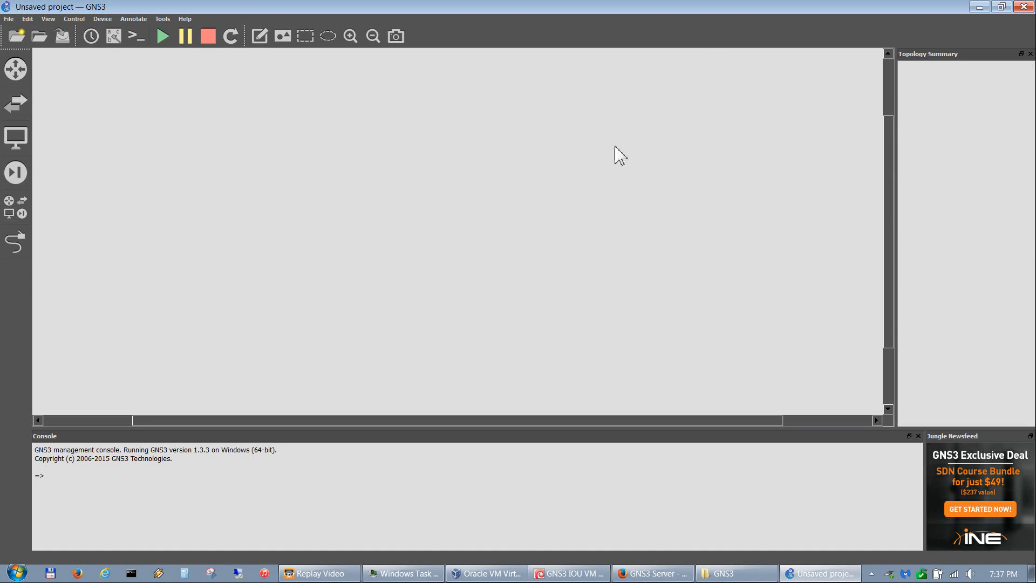
Restart GNS3 without creating a project, clearing the browser, Task Manager and GNS3 folder windows off the desktop
left_click(1025, 6)
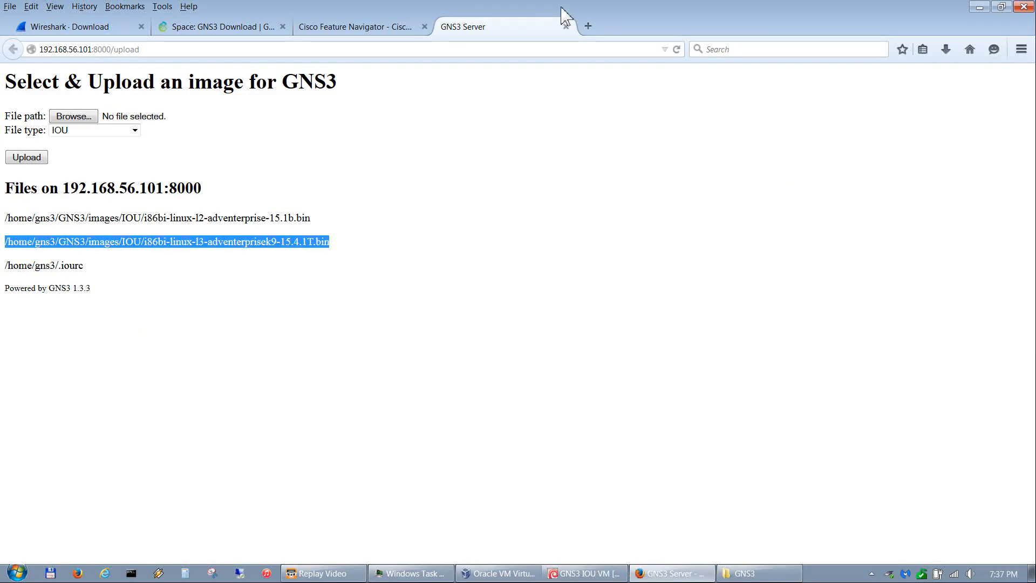
left_click(979, 7)
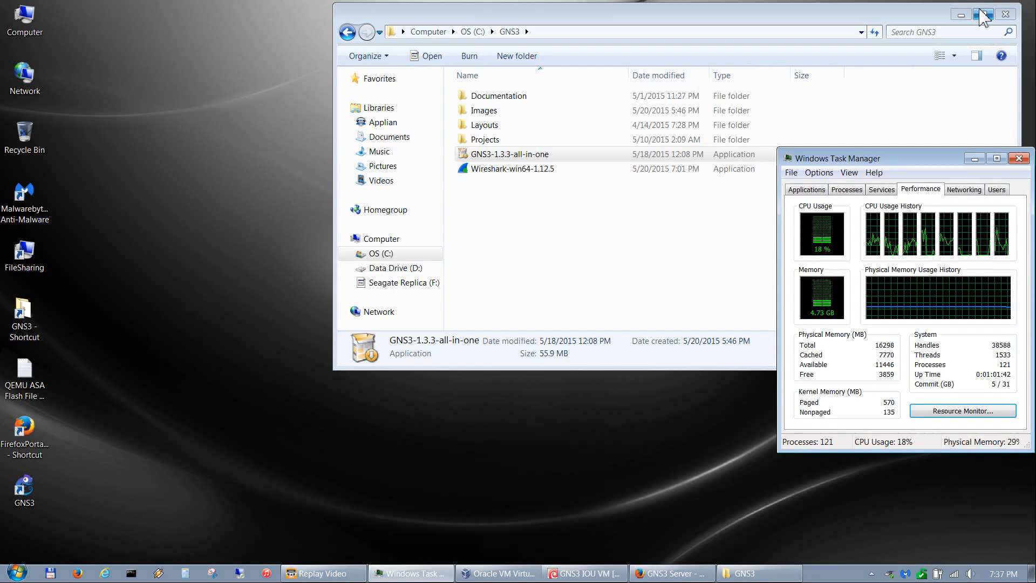
left_click(1019, 158)
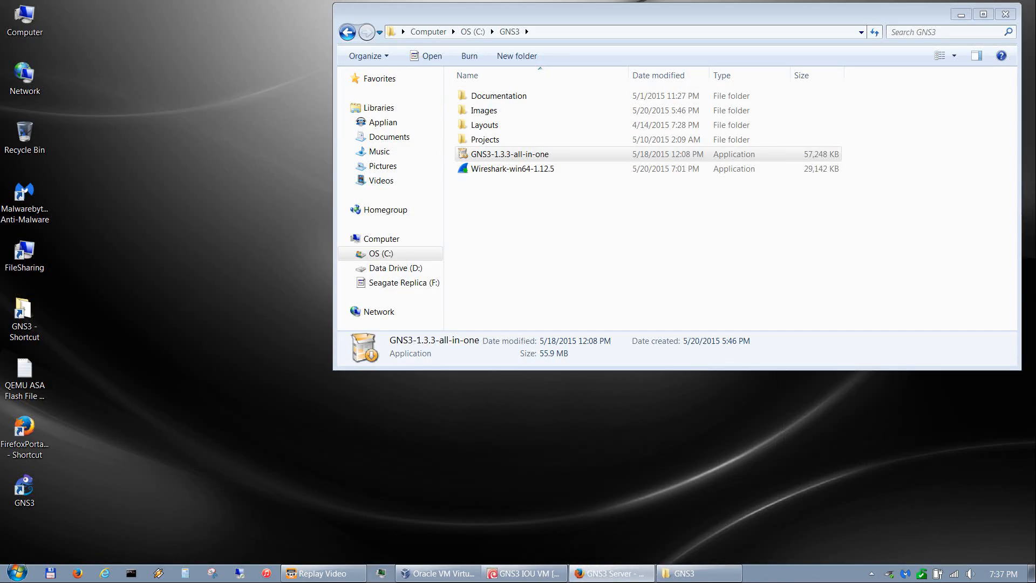
left_click(1005, 14)
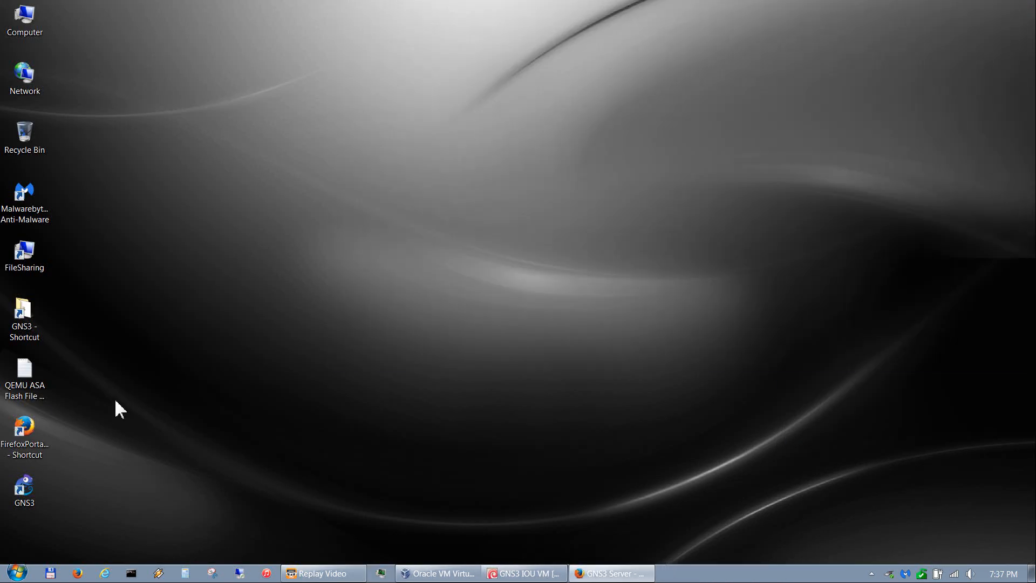
double_click(30, 491)
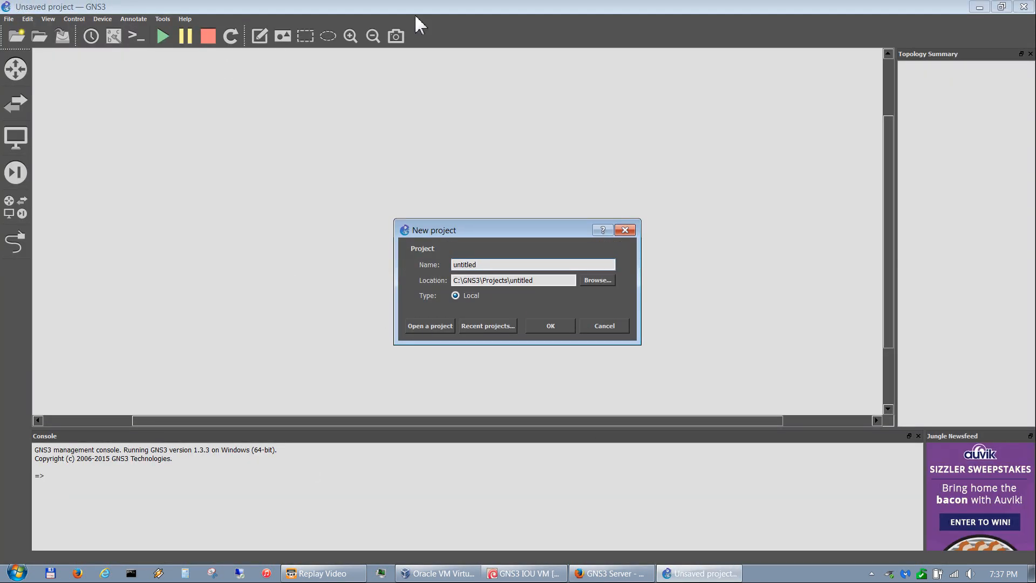
left_click(609, 324)
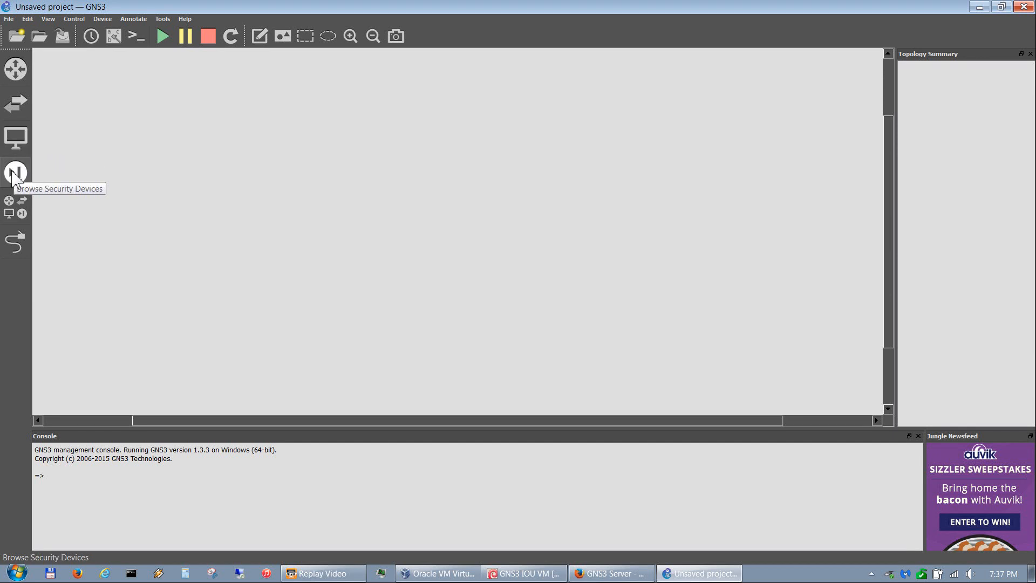
Browse the device lists by category, show all devices, and narrow the device list
left_click(16, 68)
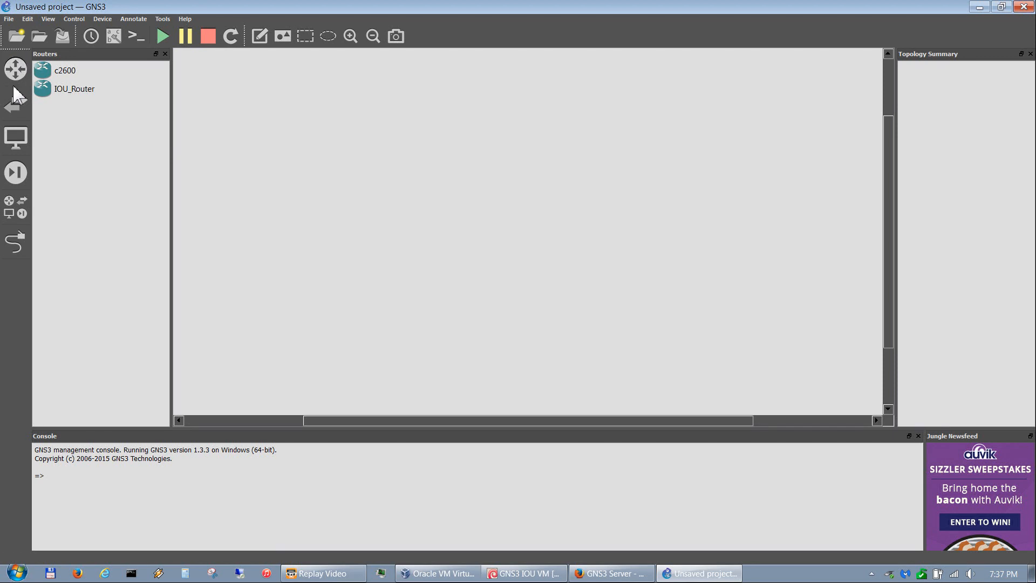
left_click(17, 108)
left_click(15, 139)
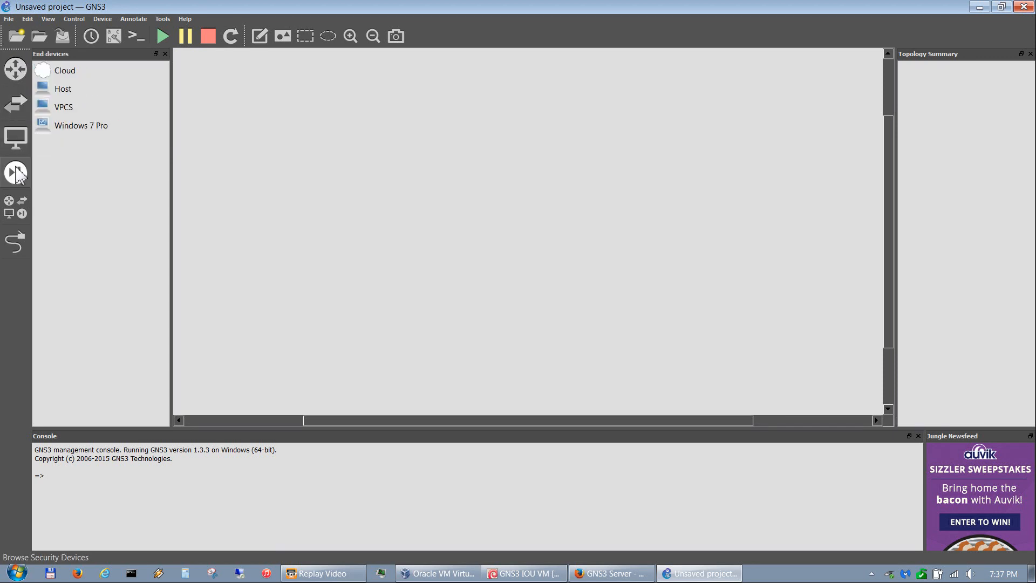
left_click(16, 172)
left_click(18, 209)
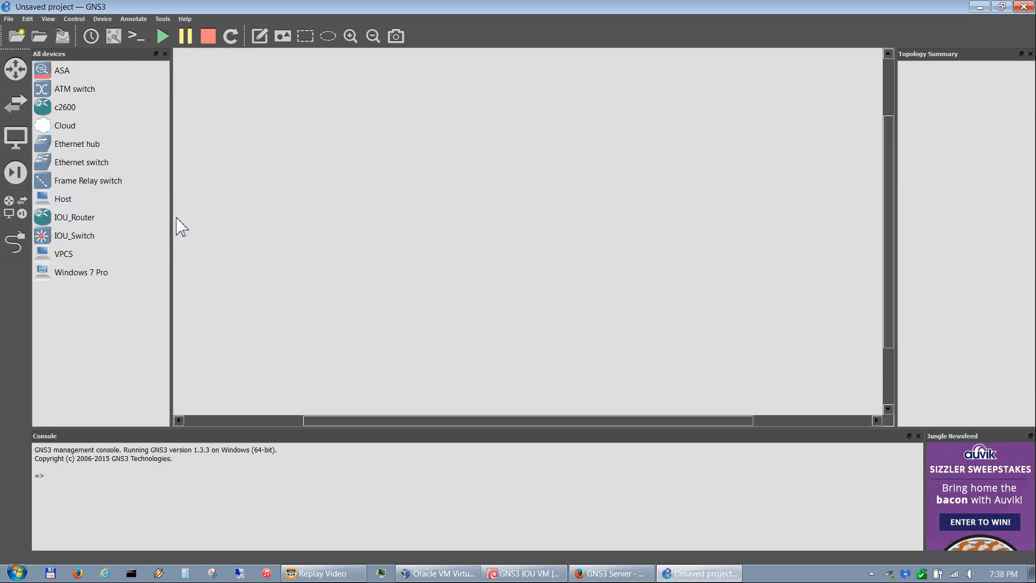
left_click_drag(172, 218, 129, 216)
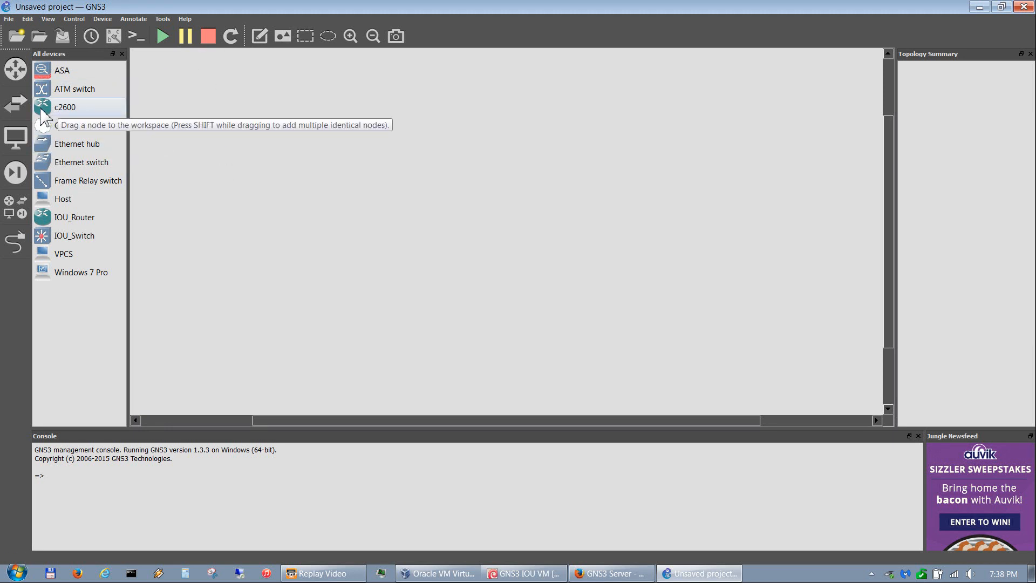
Place a c2600 router in the upper middle of the workspace and start it
left_click_drag(41, 110, 361, 200)
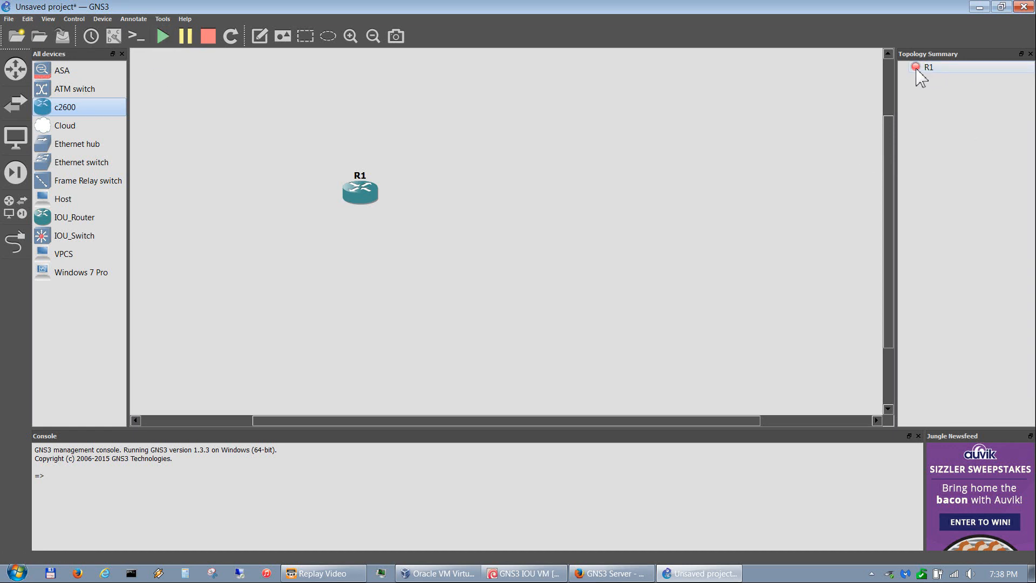
left_click(162, 36)
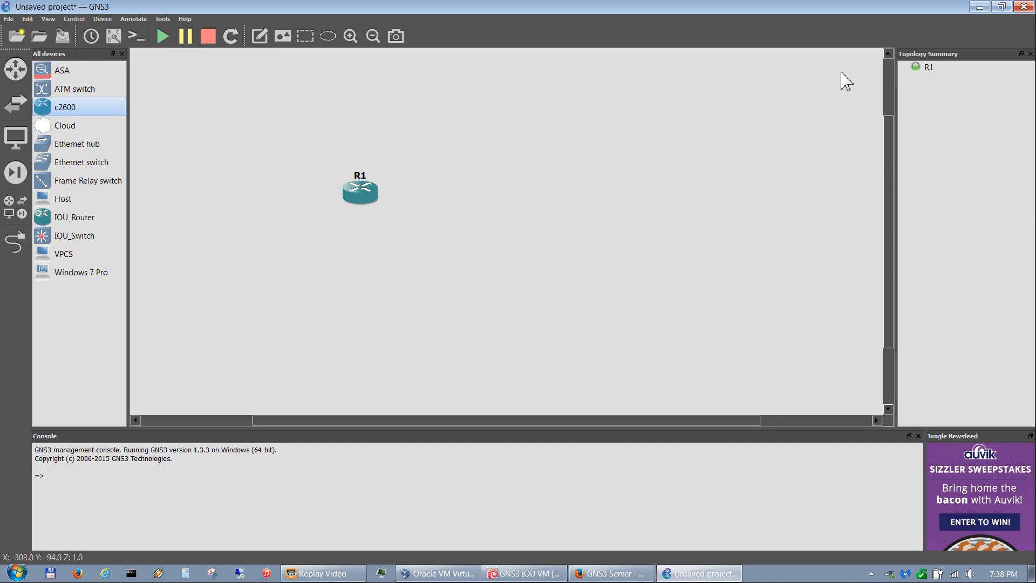
Open router R1's console, move its window higher, and bring up the command prompt
left_click(136, 35)
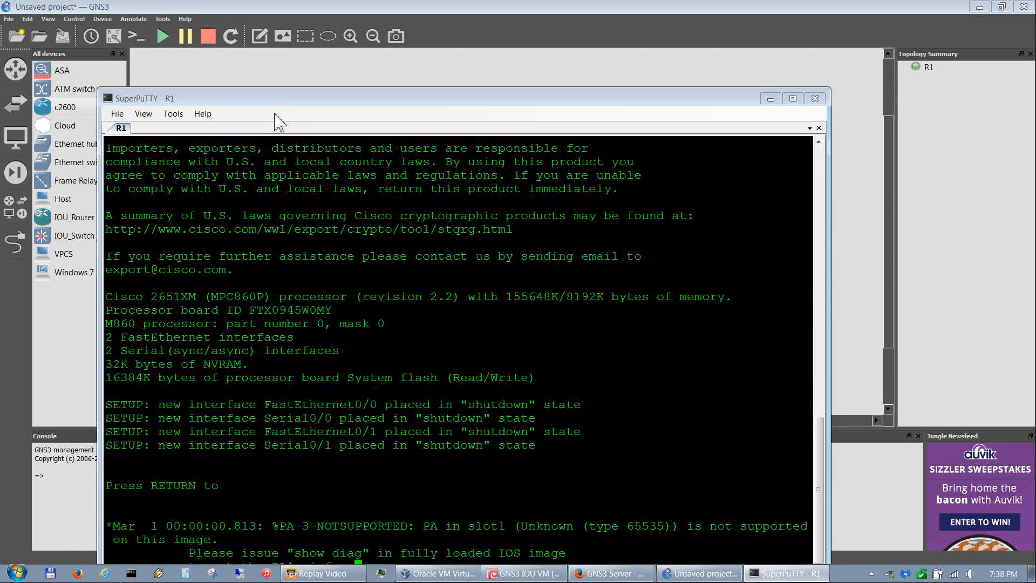
left_click_drag(300, 103, 306, 59)
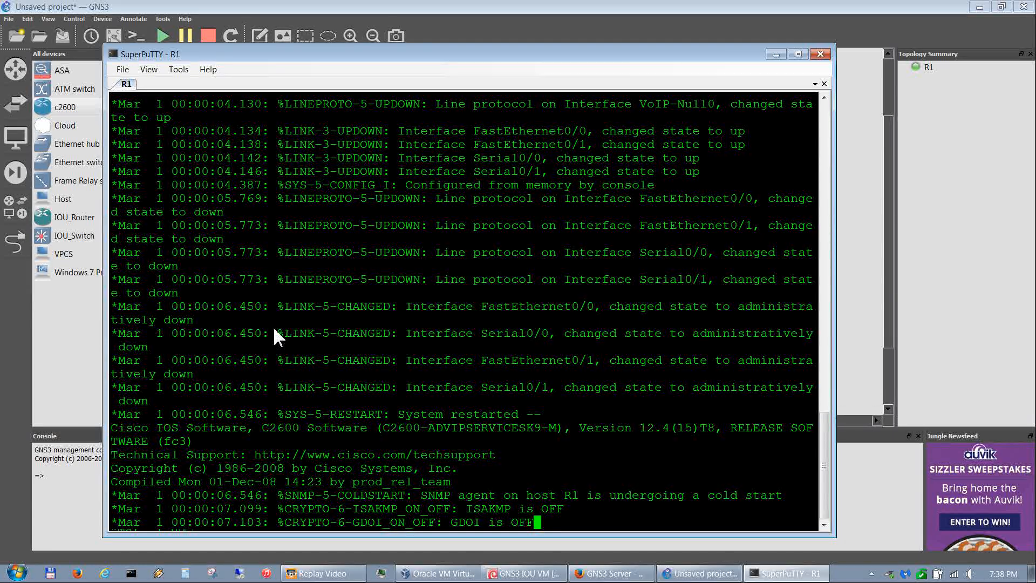
key("Return")
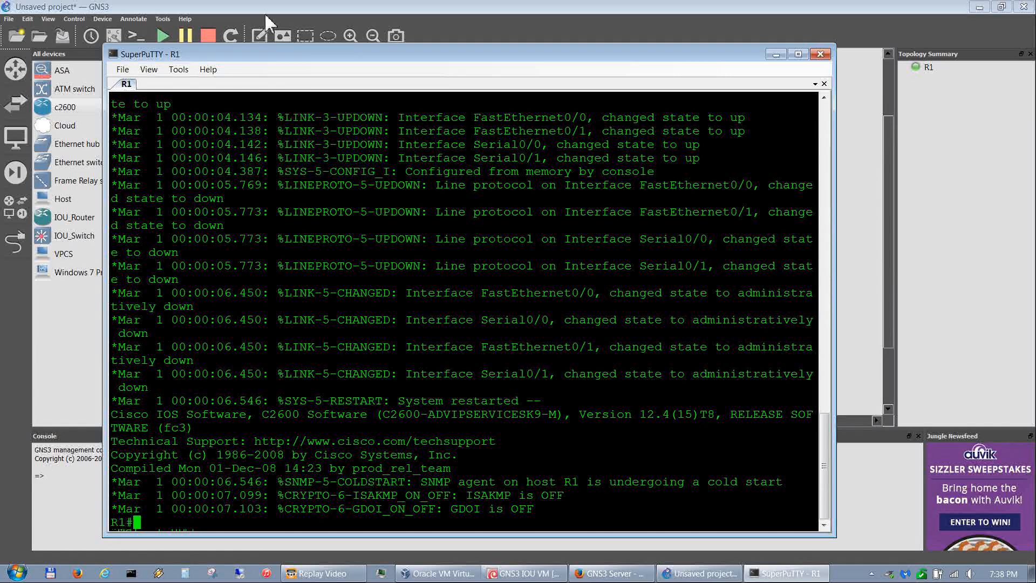
key("Return")
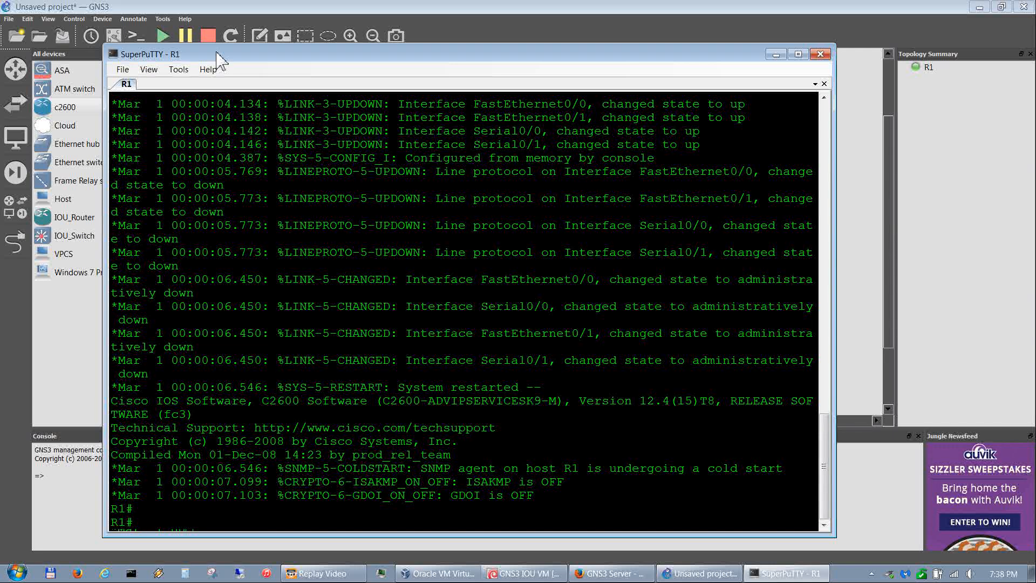
In the SuperPuTTY options, set the putty.exe location to C:\Program Files\GNS3\putty.exe
left_click(179, 70)
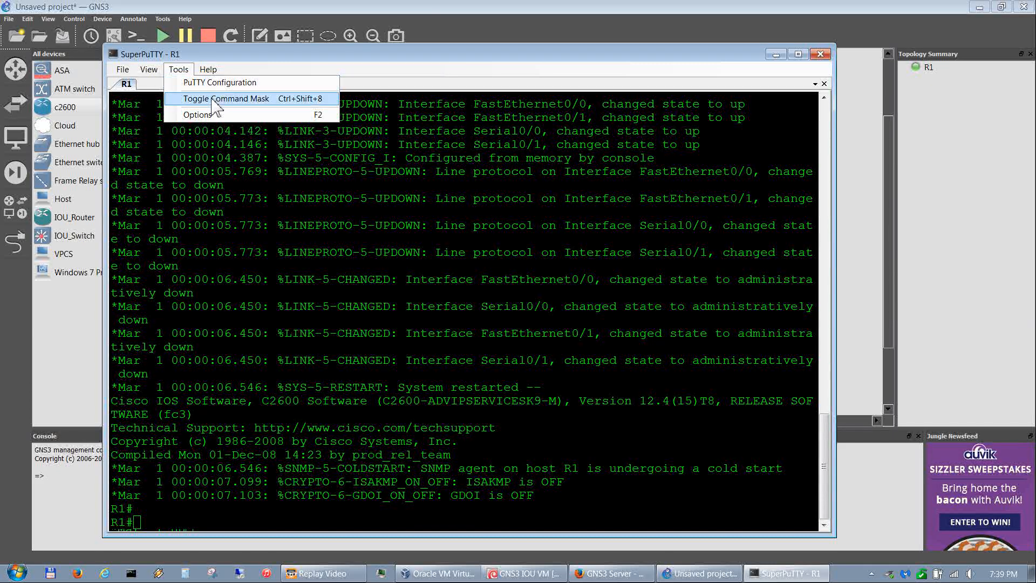
left_click(198, 115)
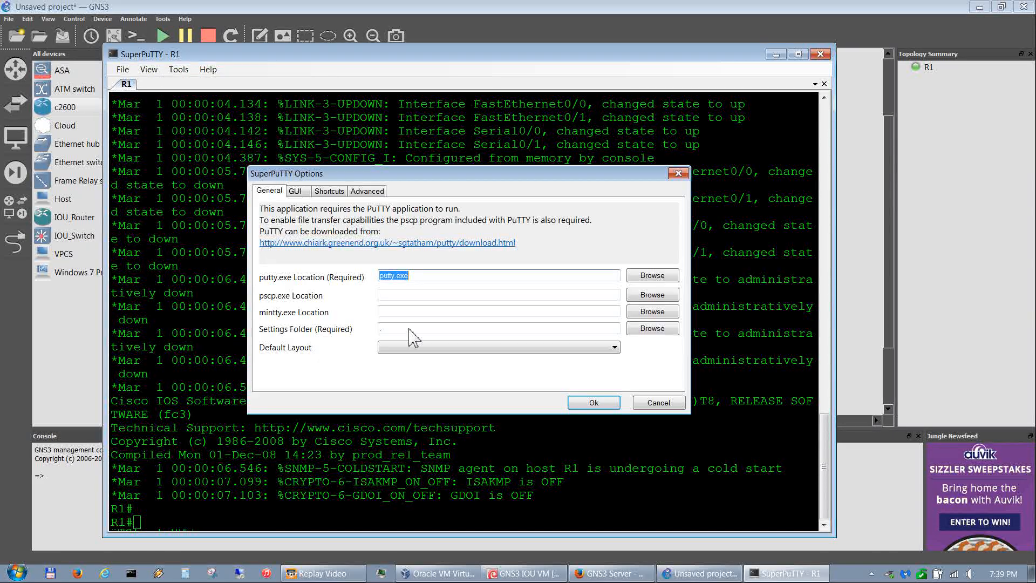
left_click(651, 276)
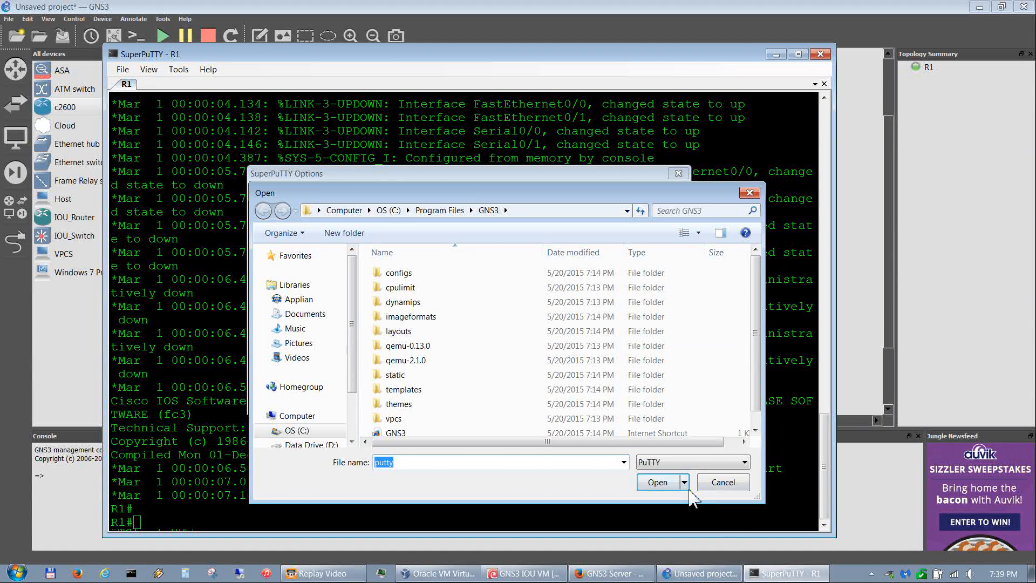
left_click(659, 482)
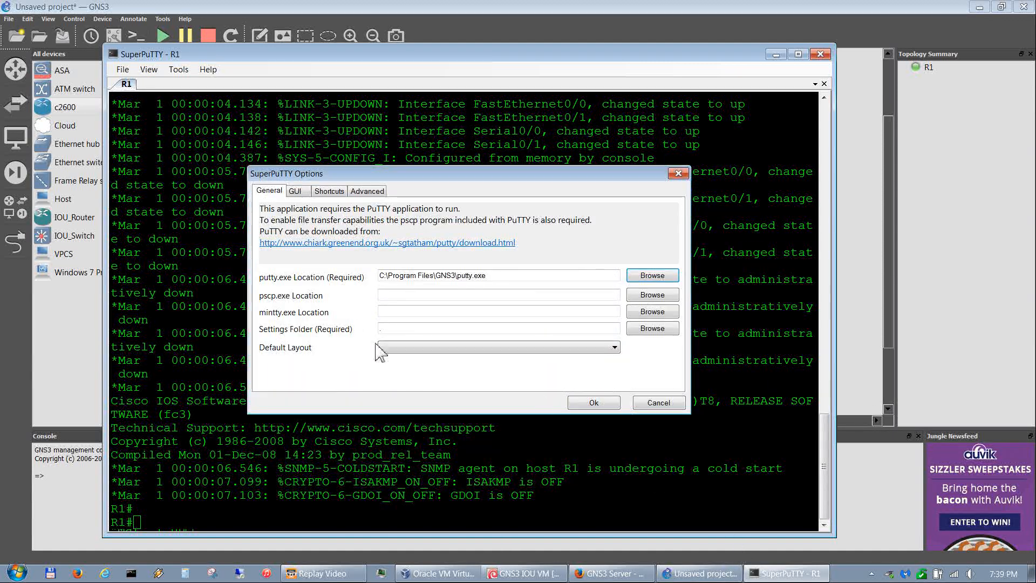
Set SuperPuTTY's settings folder to C:\Program Files\GNS3
left_click(654, 329)
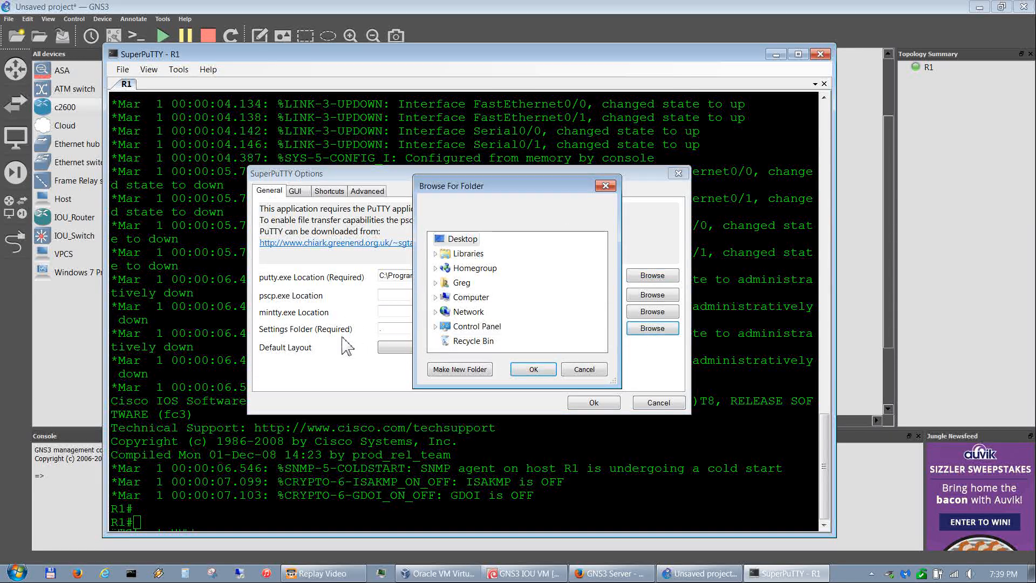
left_click(436, 297)
left_click(441, 283)
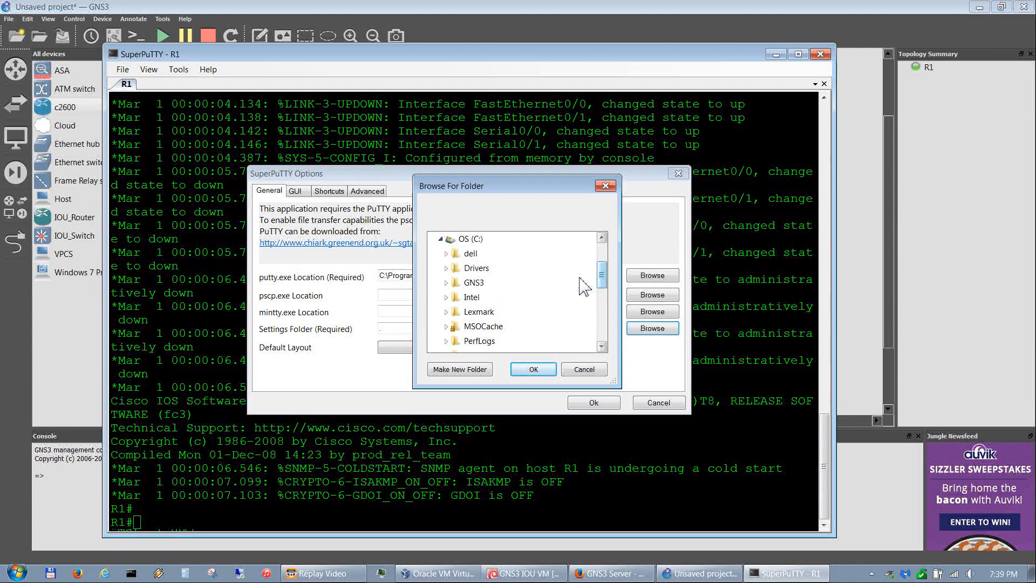
left_click(602, 321)
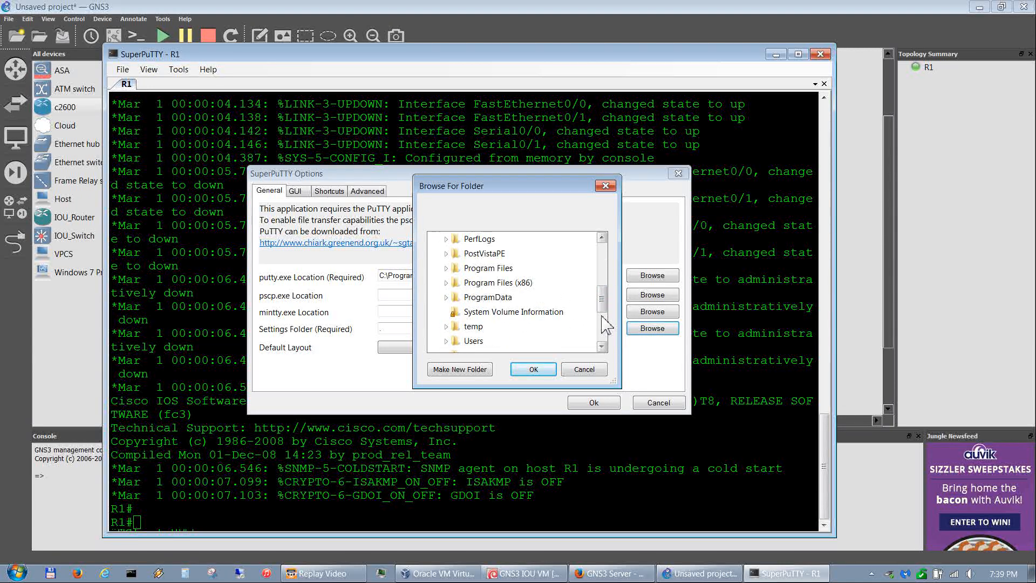
left_click(446, 268)
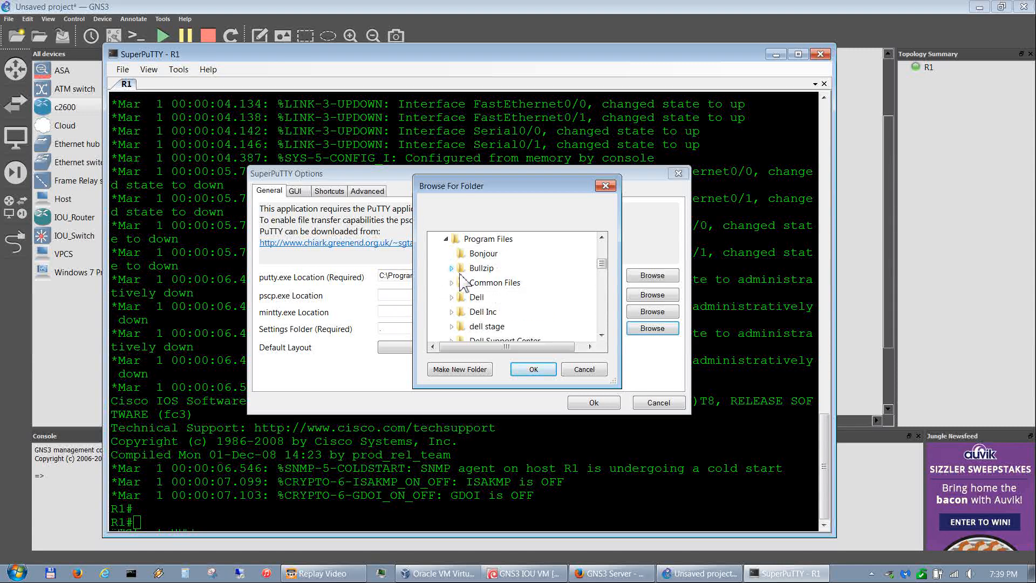
left_click(602, 324)
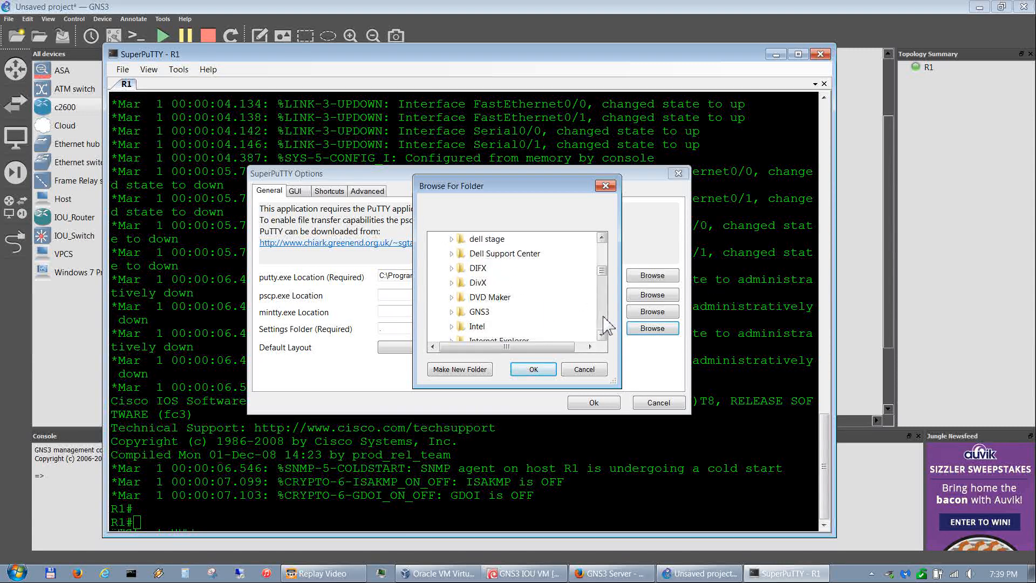
double_click(480, 312)
left_click(537, 370)
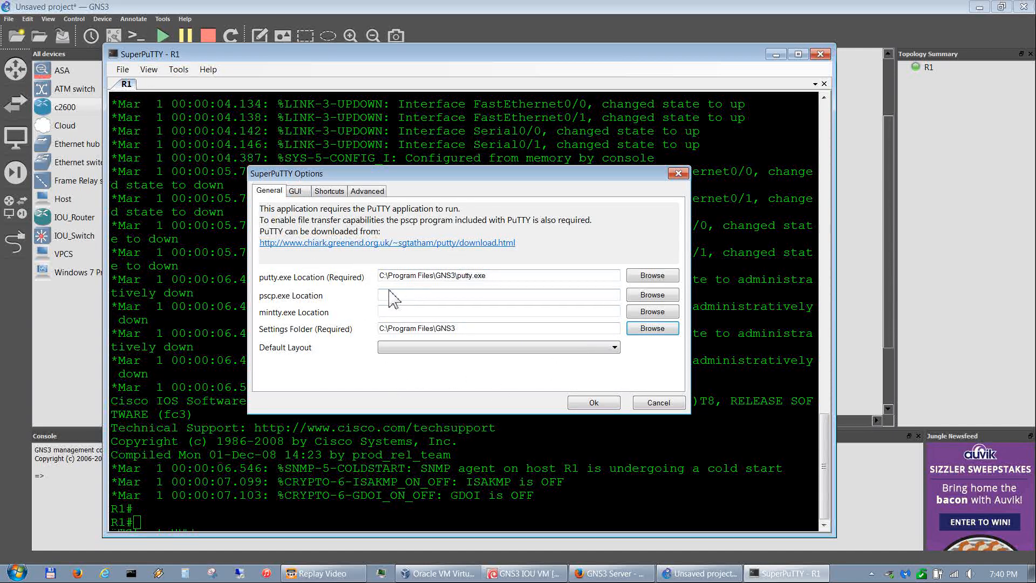
Turn on Restrict Floating Windows, check the advanced application behavior options, and save the SuperPuTTY options
left_click(296, 192)
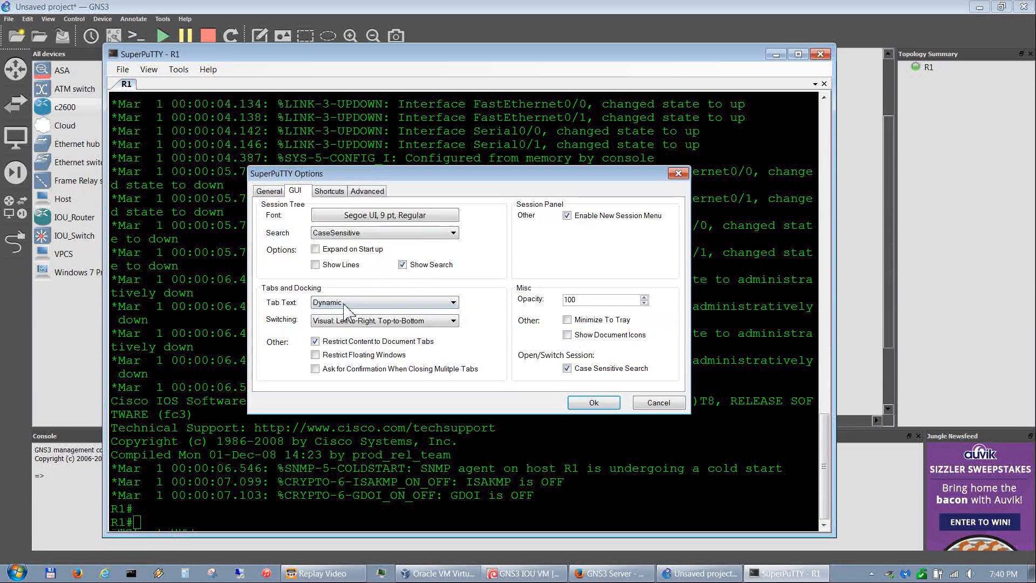
left_click(320, 355)
left_click(361, 195)
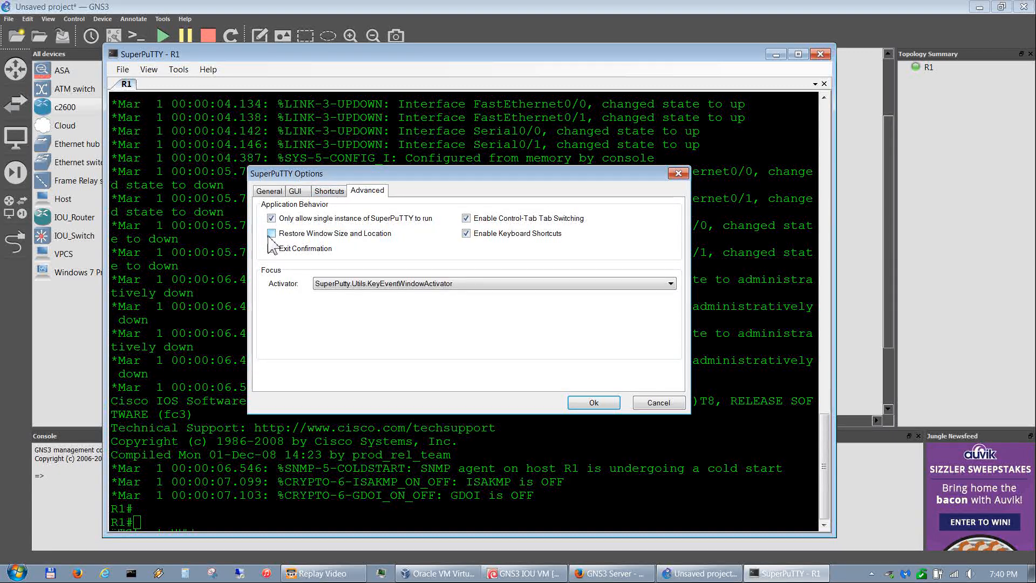
left_click(589, 404)
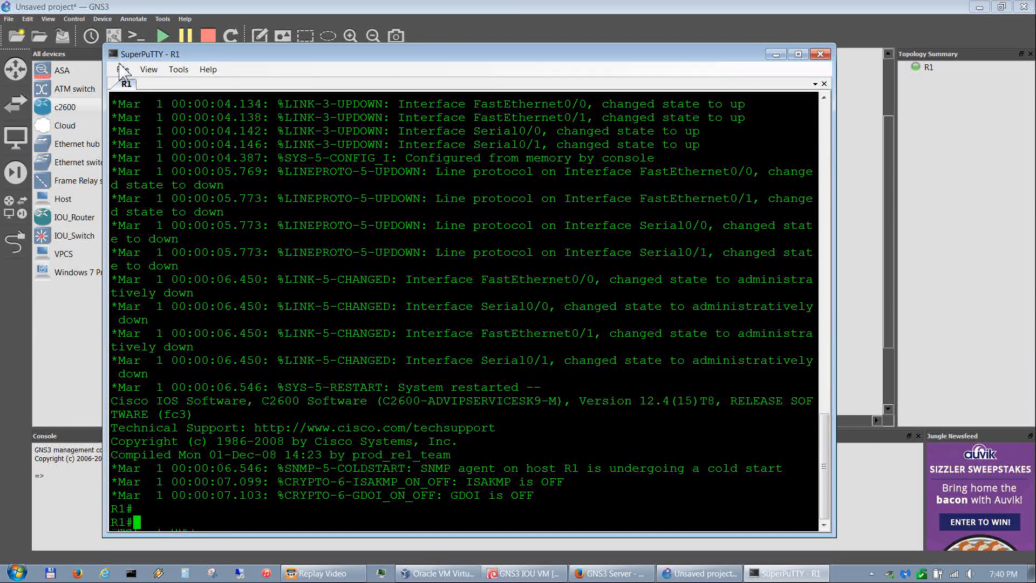
Reopen the SuperPuTTY options, review the general settings and keyboard shortcut assignments, and close them
left_click(178, 72)
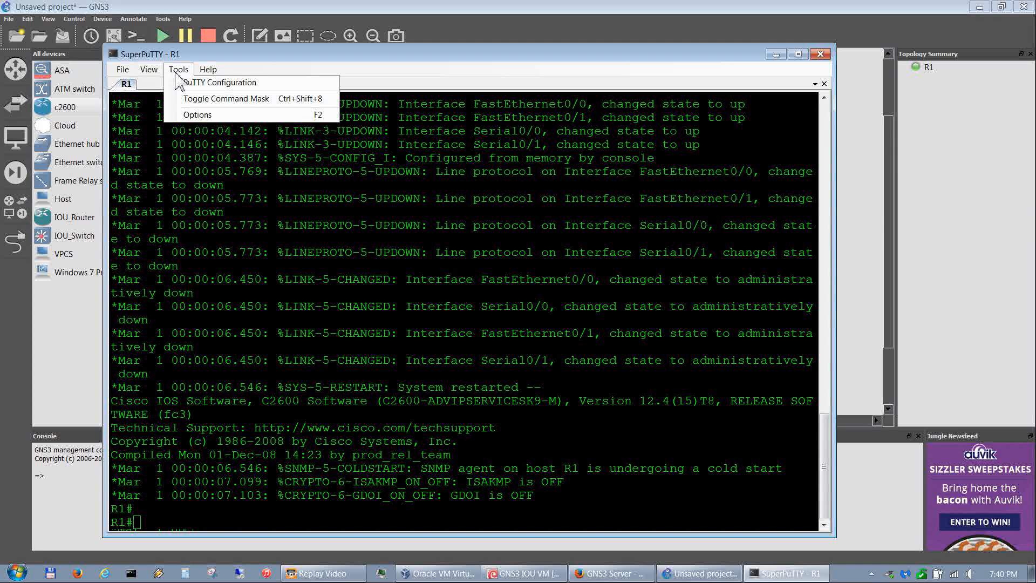
left_click(205, 116)
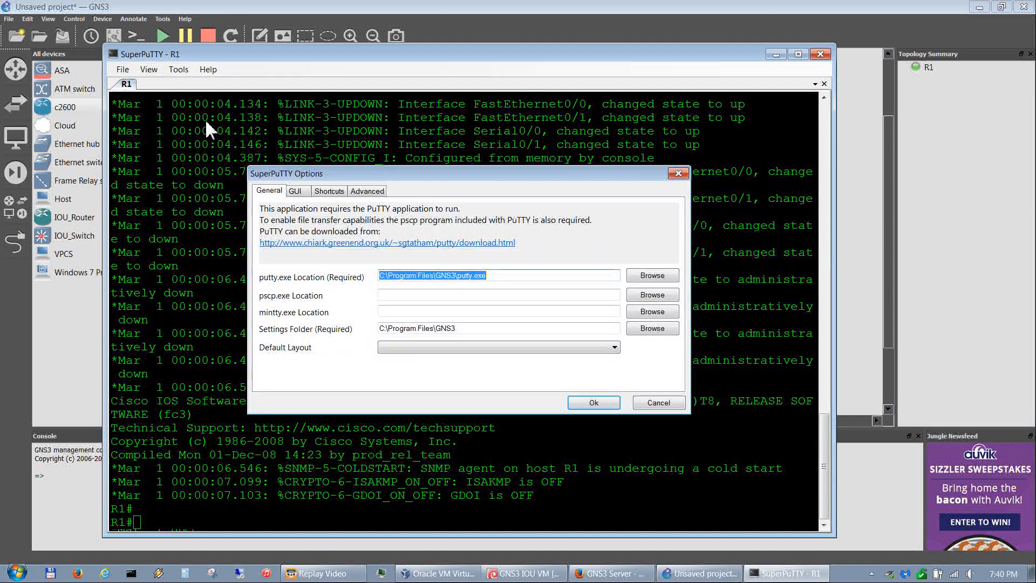
left_click(329, 192)
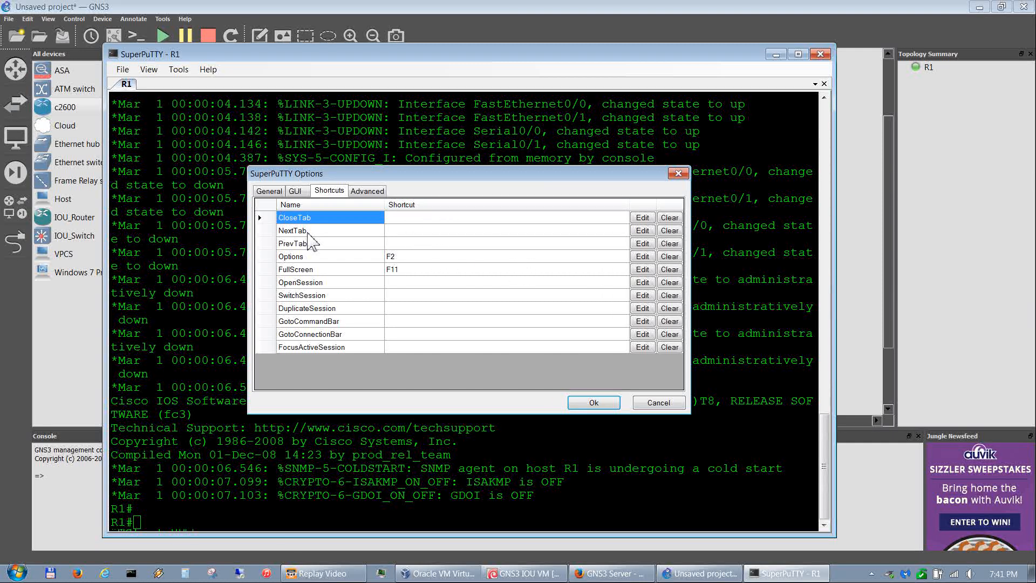
left_click(594, 403)
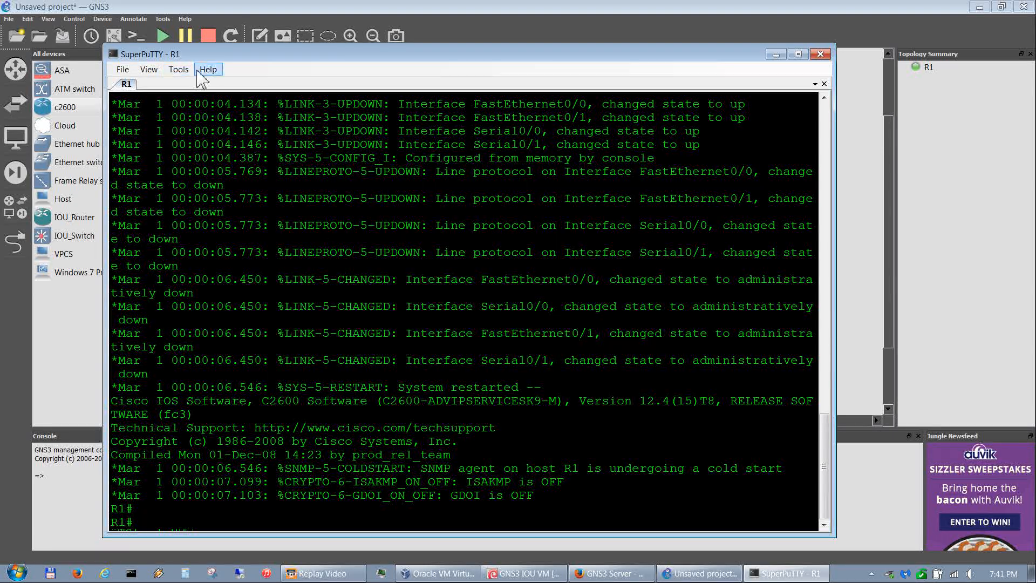
Close the console window, stop router R1 and permanently delete it from the workspace
left_click(821, 55)
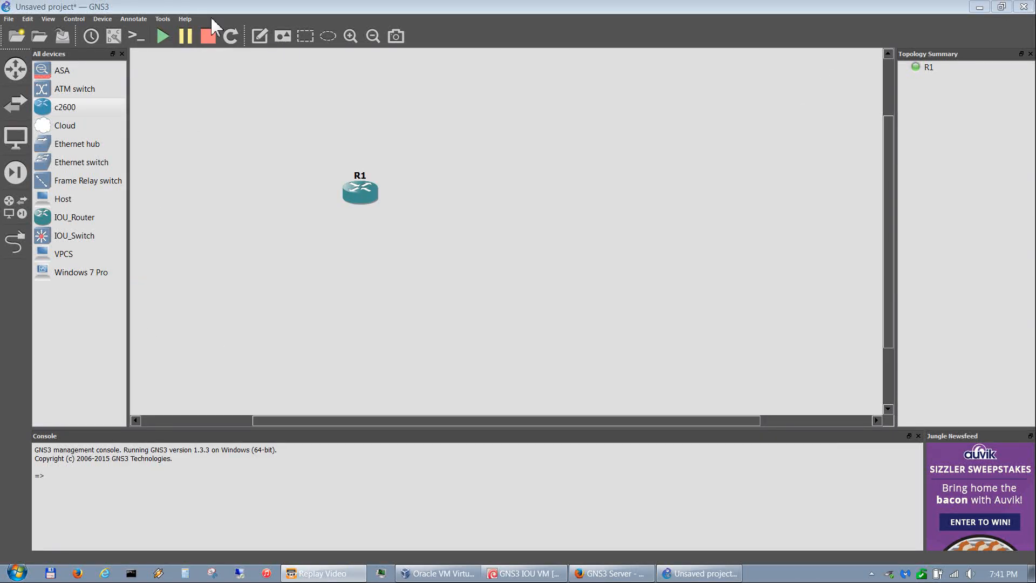
left_click(208, 36)
left_click_drag(434, 242, 277, 117)
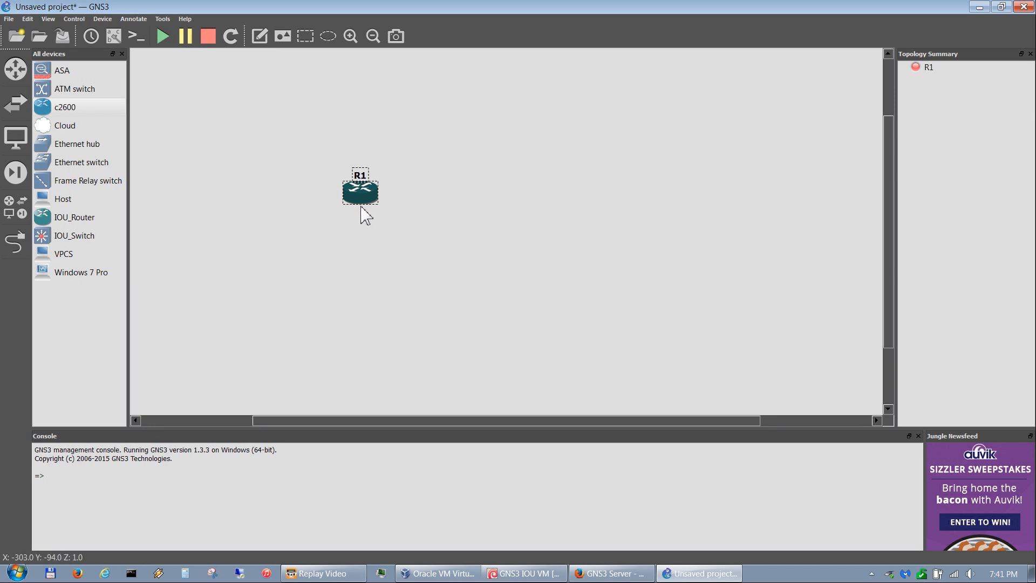
key("Delete")
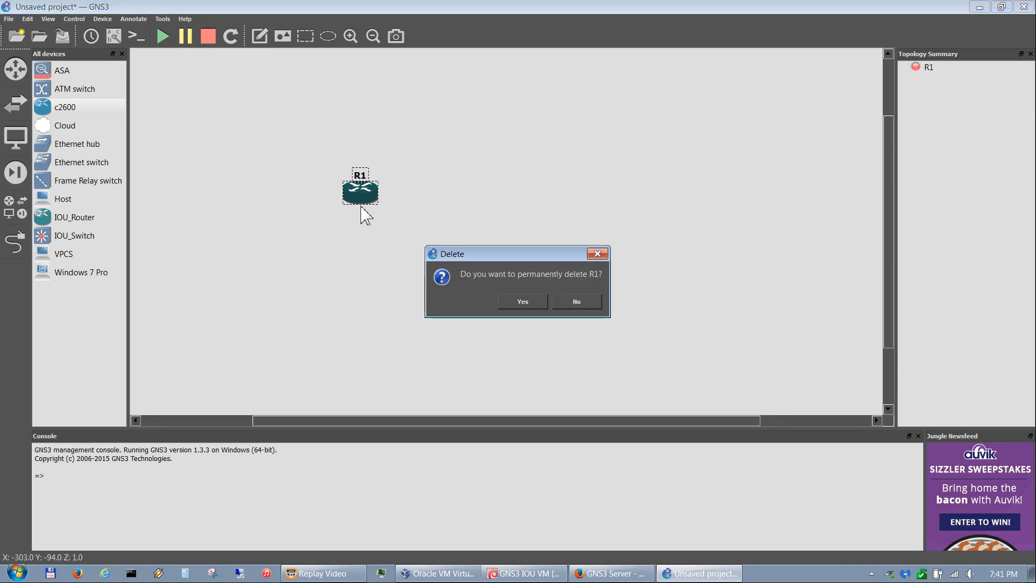
left_click(538, 298)
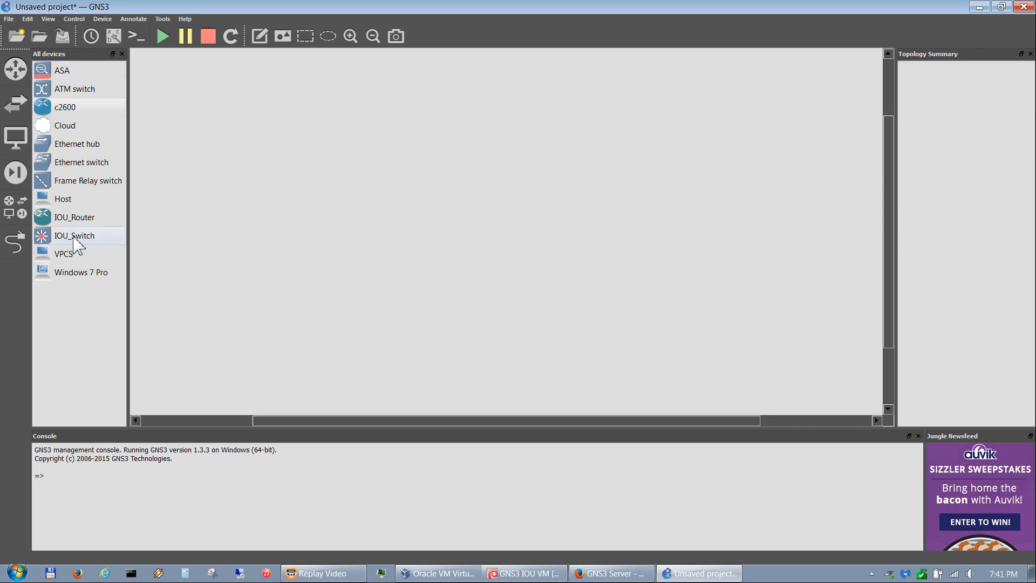
Place an IOU_Router with an IOU_Switch about midway across the workspace beside it, and start all devices
left_click(74, 217)
left_click_drag(215, 221, 250, 218)
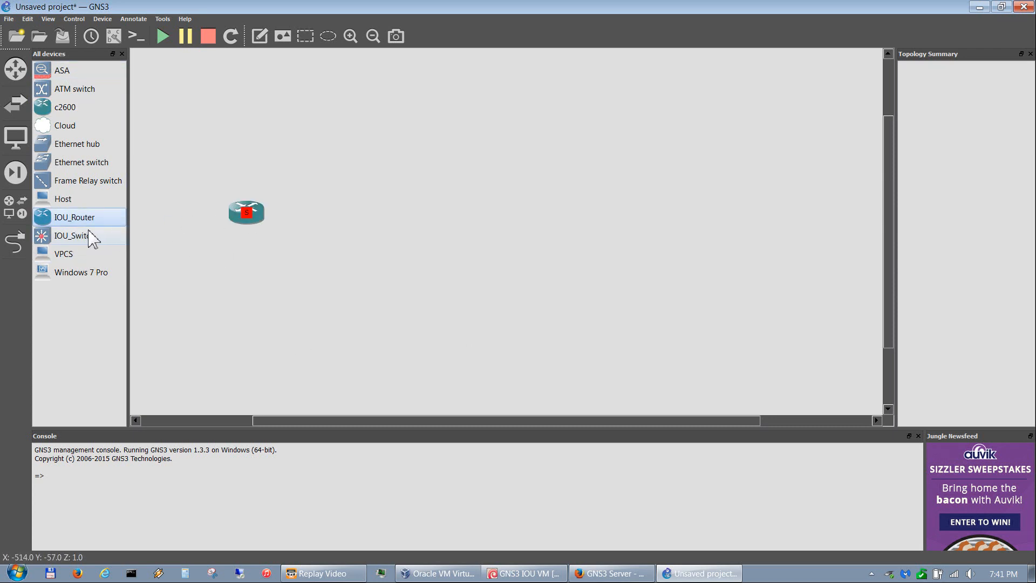
left_click(74, 235)
left_click_drag(491, 197, 473, 226)
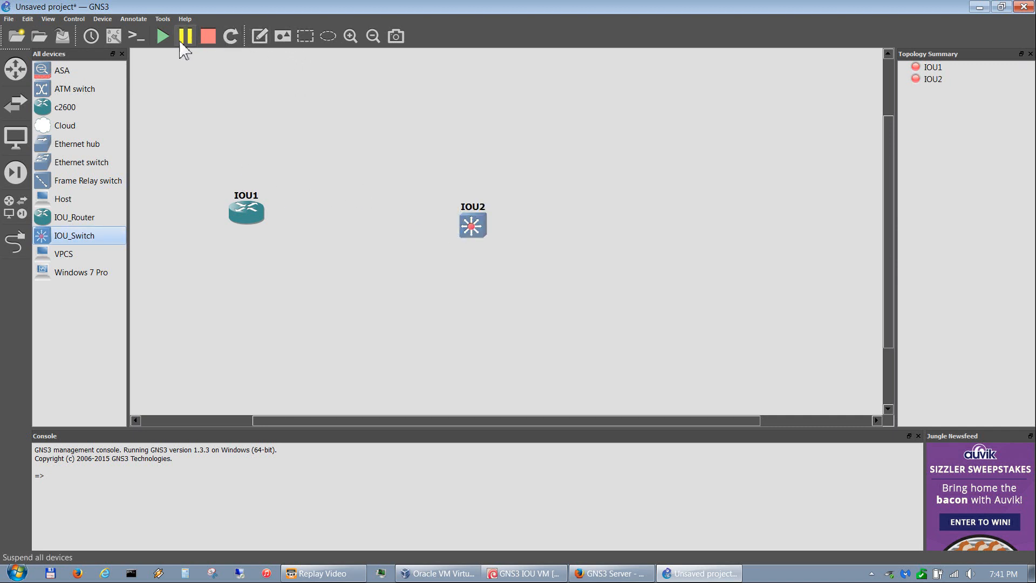
left_click(162, 35)
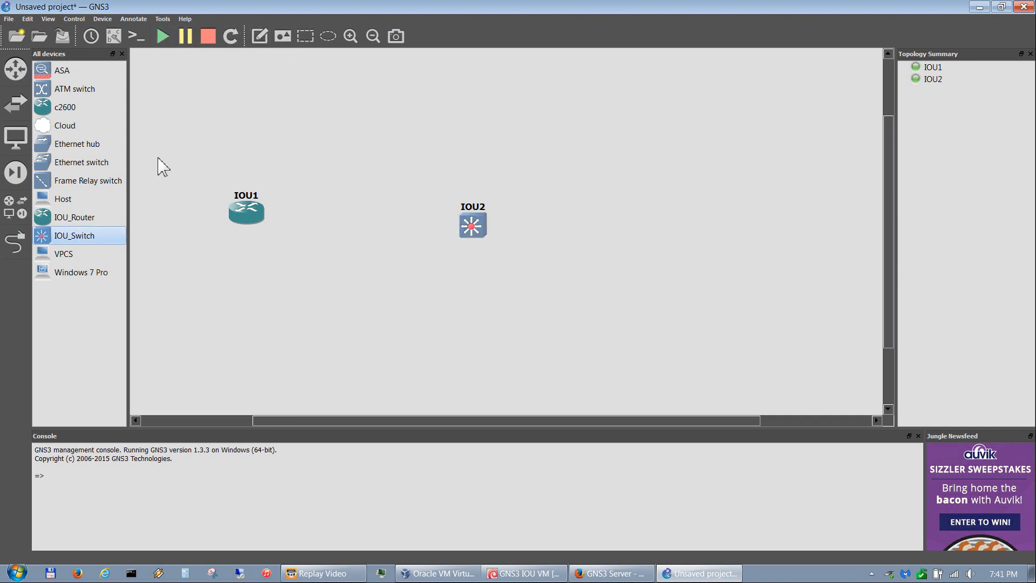
Open the consoles of both IOU devices and bring up the command prompt on switch IOU2
left_click(136, 36)
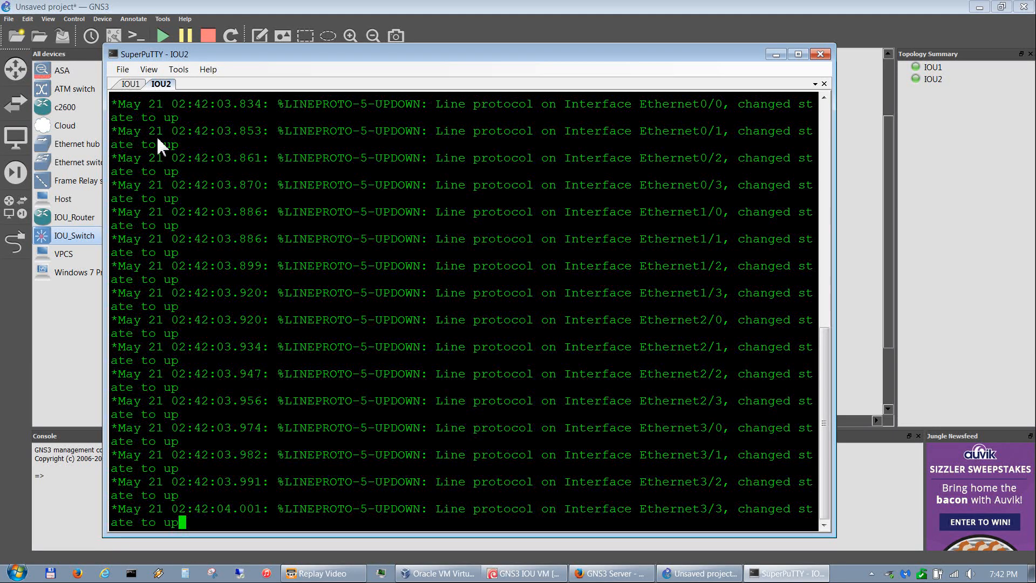
left_click(120, 87)
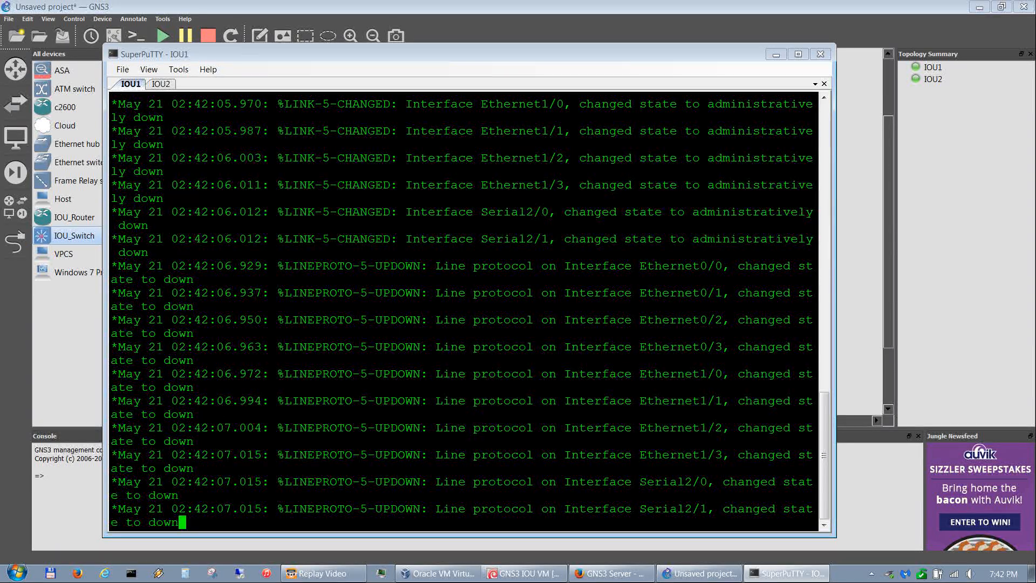
left_click(162, 84)
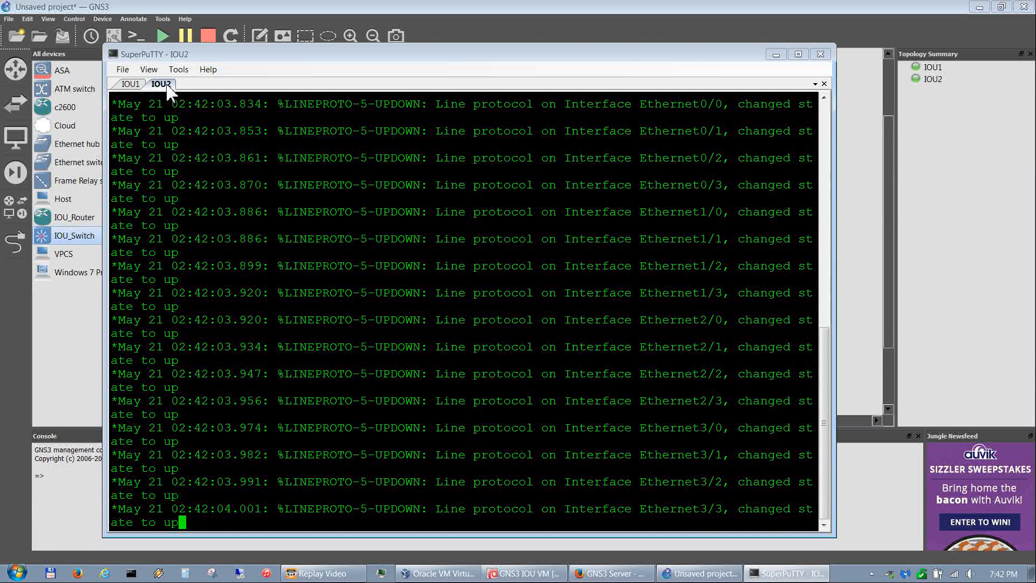
key("Return")
key("Return")
key("Return")
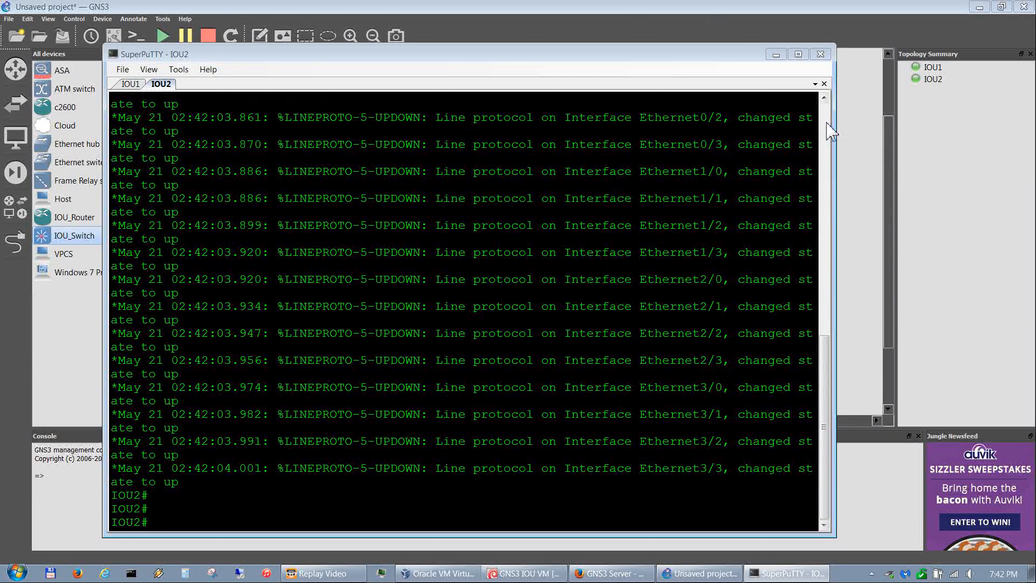
Examine the startup output in the IOU2 and IOU1 consoles for each device's IOS version, memory and interfaces
scroll(825, 130, "up", 15)
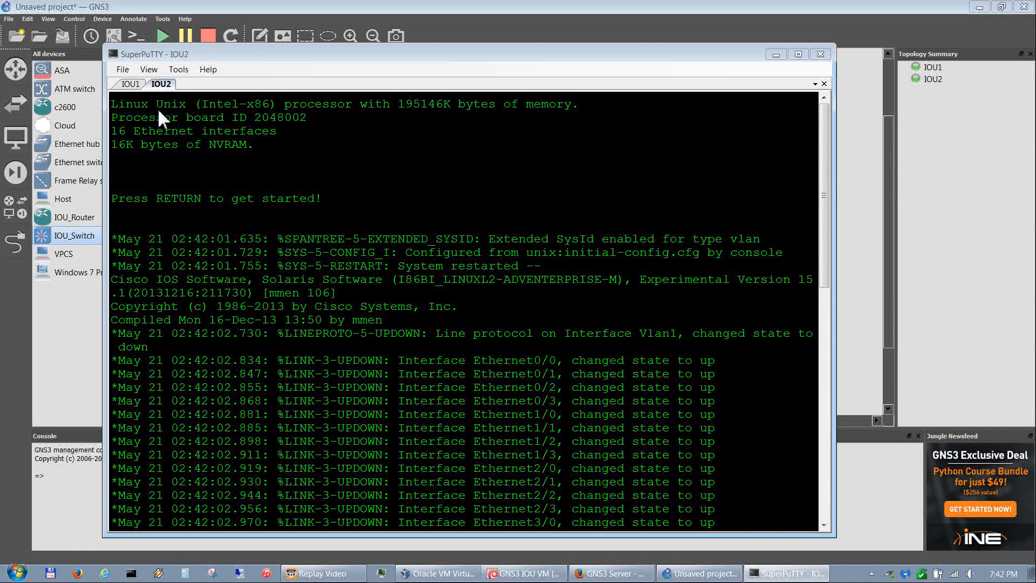
left_click(134, 85)
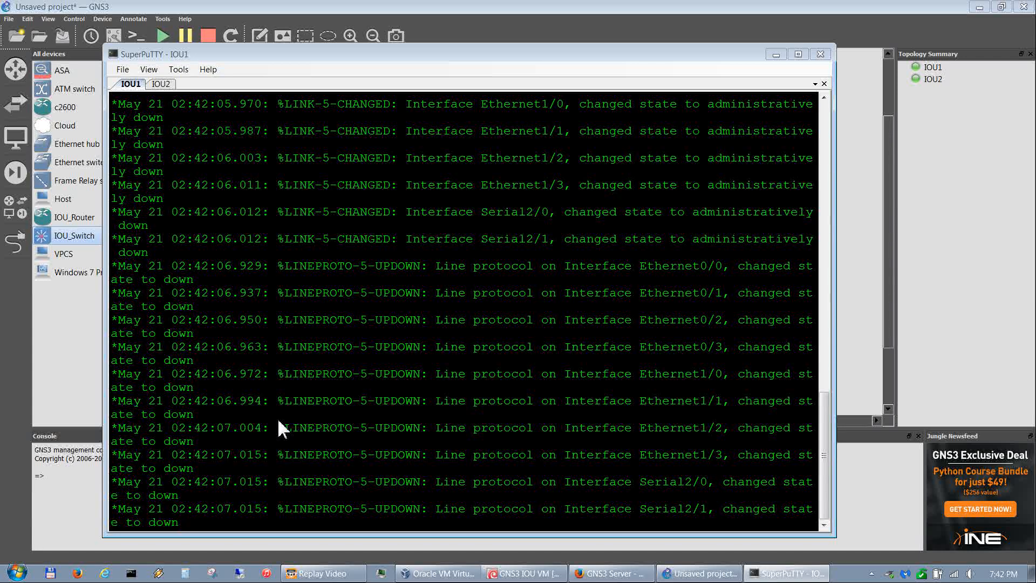
left_click(824, 115)
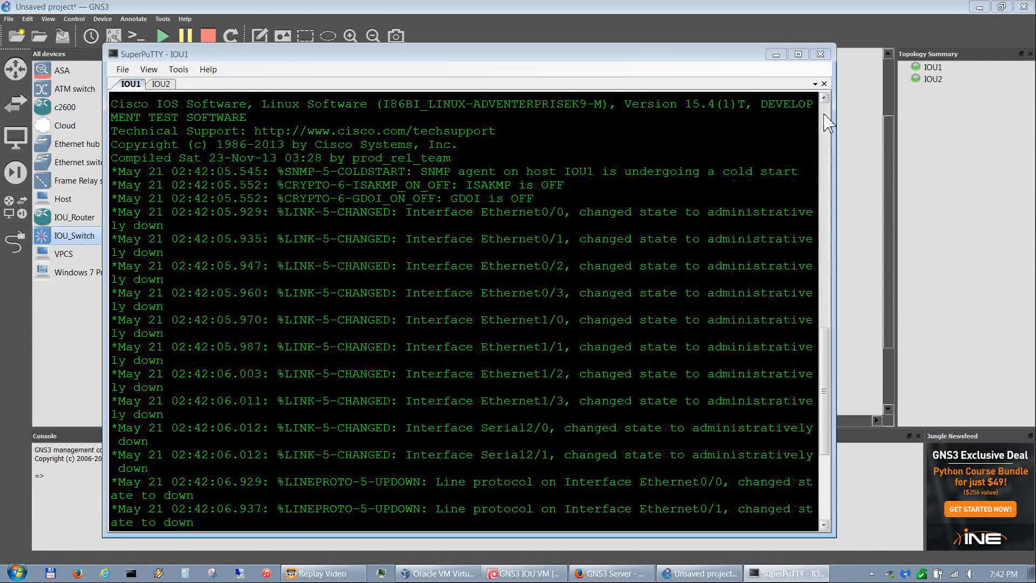
left_click_drag(825, 115, 824, 115)
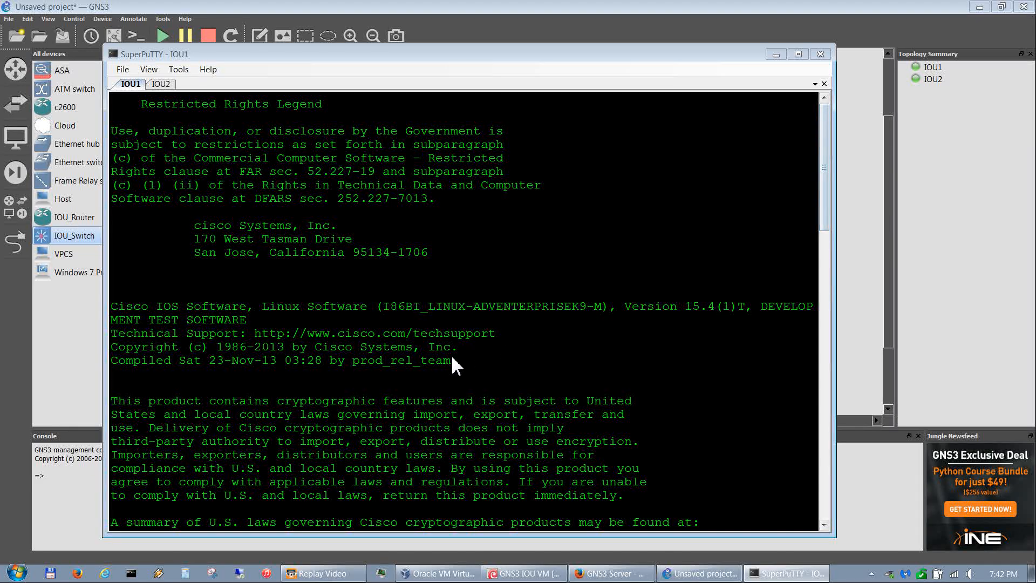
scroll(452, 357, "down", 5)
scroll(453, 357, "up", 4)
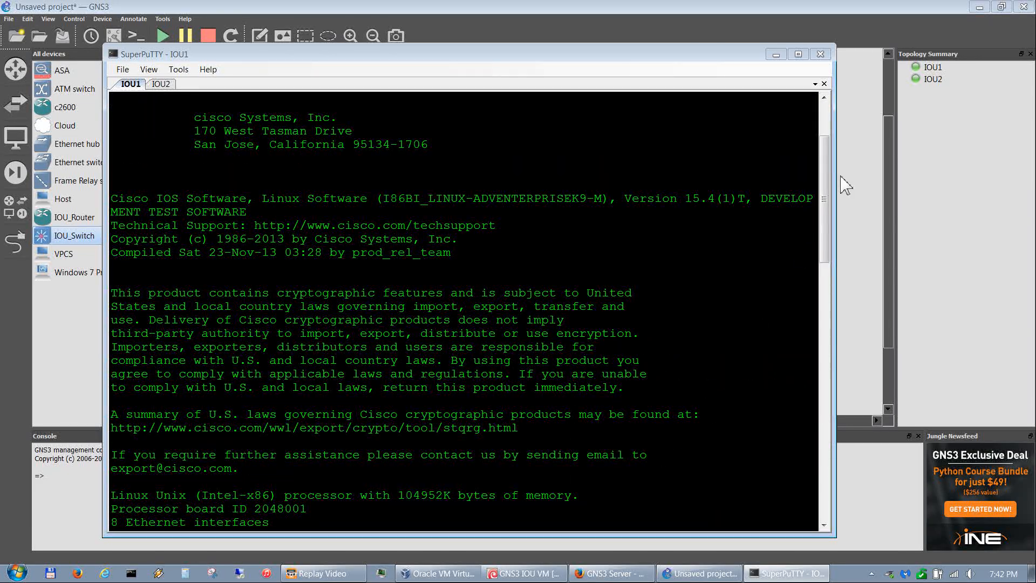
scroll(830, 186, "down", 1)
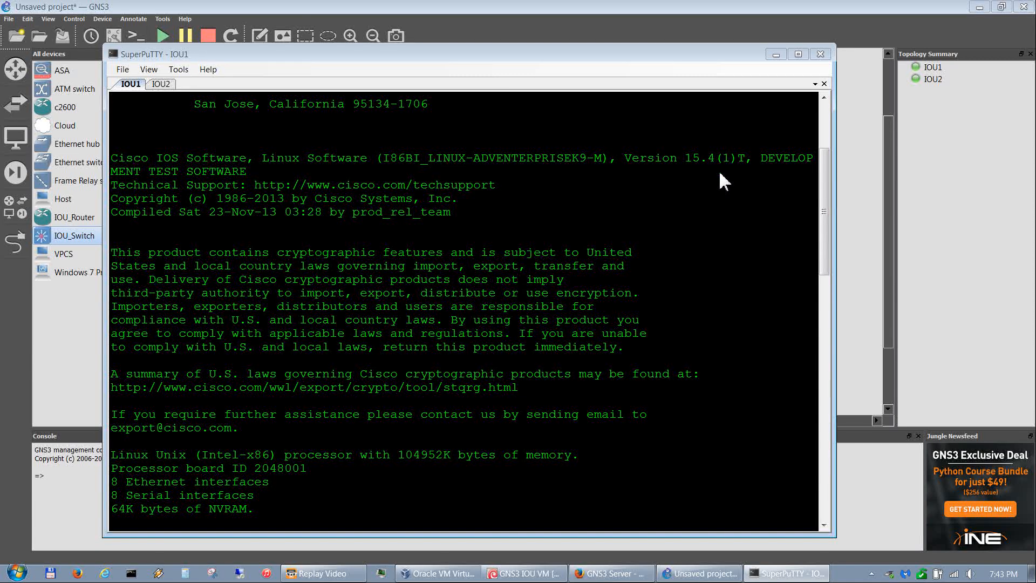
left_click(163, 79)
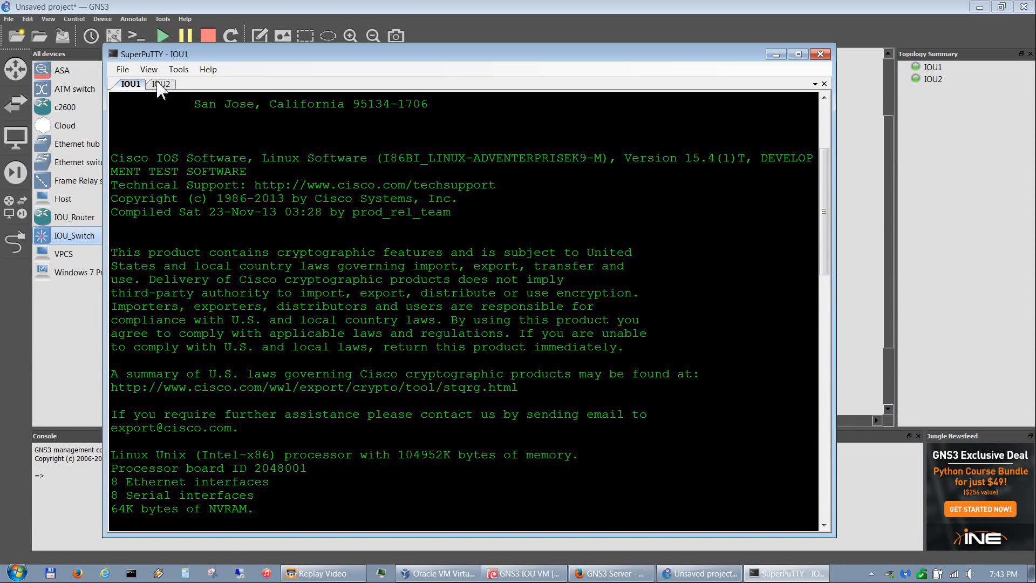
Compare the IOU2 and IOU1 consoles, close the console window, then stop and permanently delete both IOU devices
left_click(161, 86)
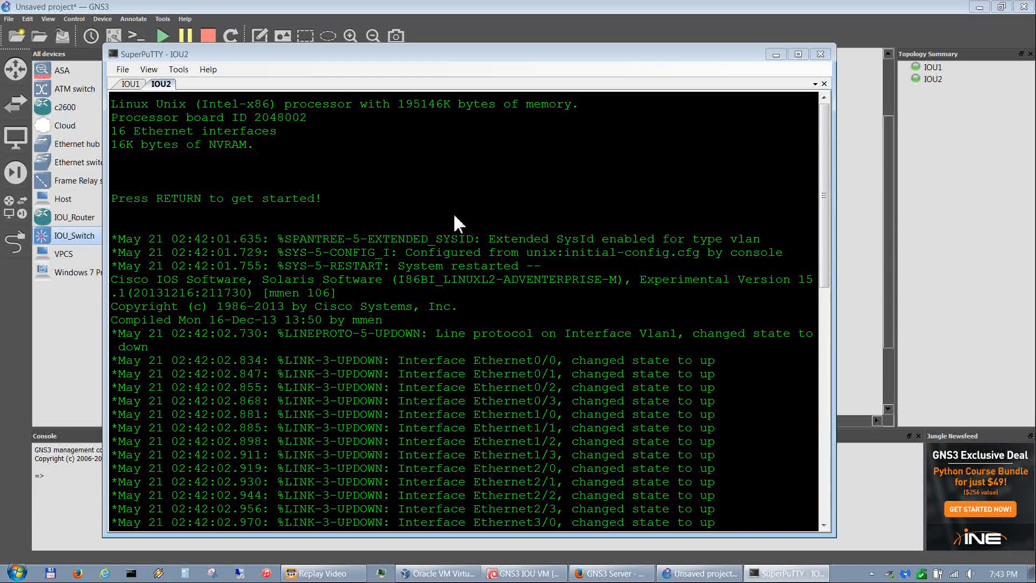
left_click(130, 84)
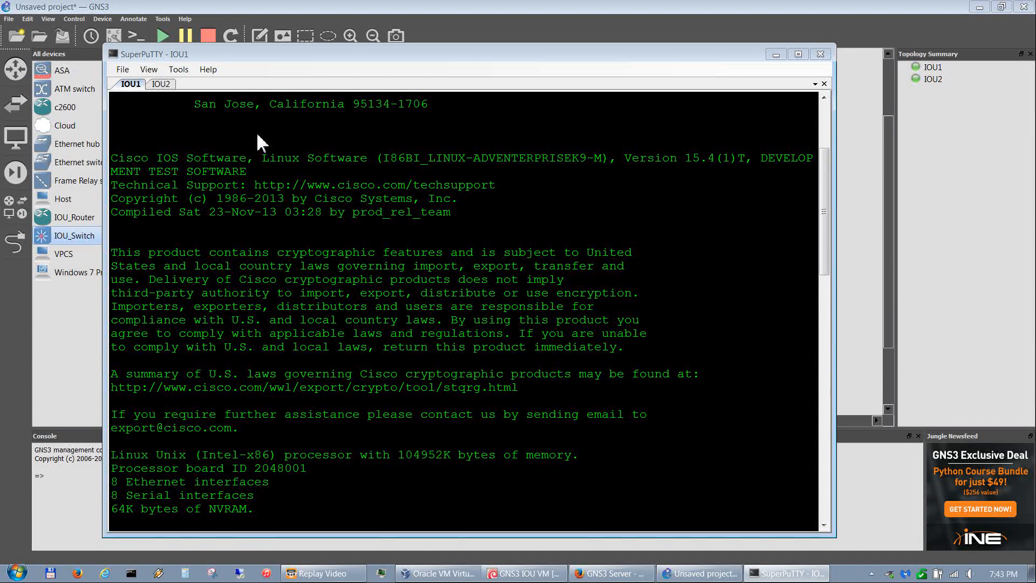
left_click(821, 54)
left_click(204, 38)
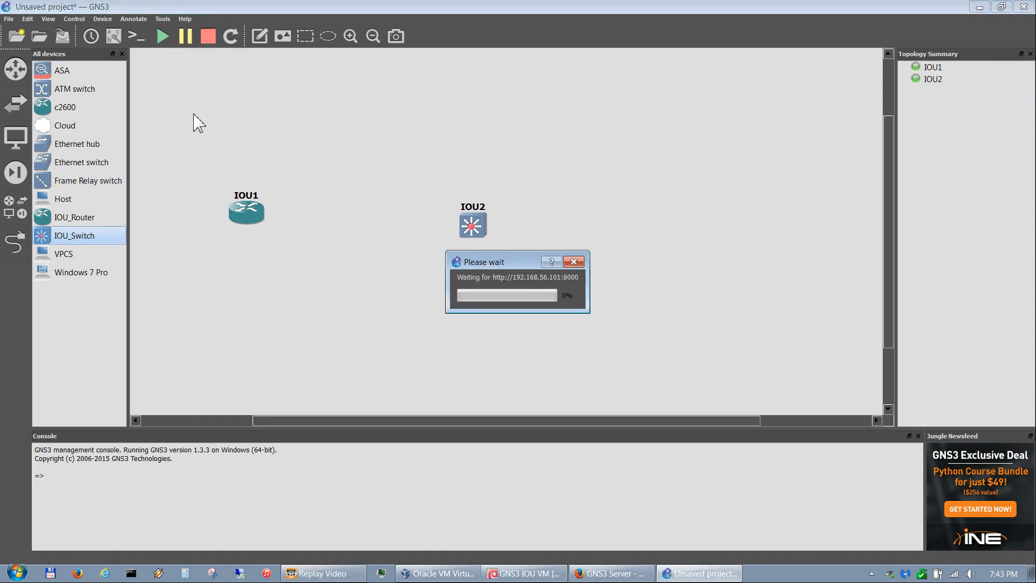
left_click_drag(206, 133, 821, 411)
key("Delete")
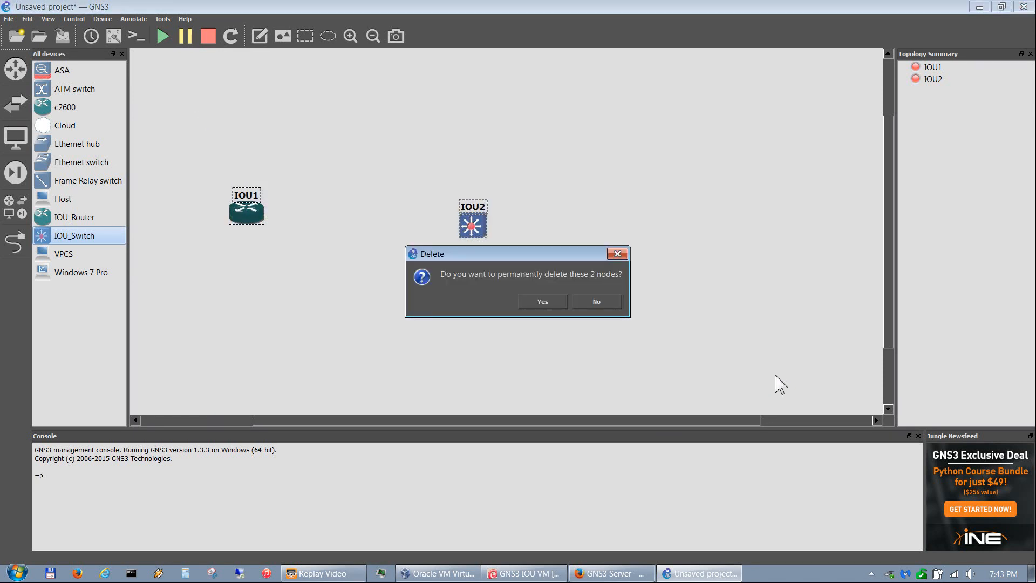
left_click(542, 302)
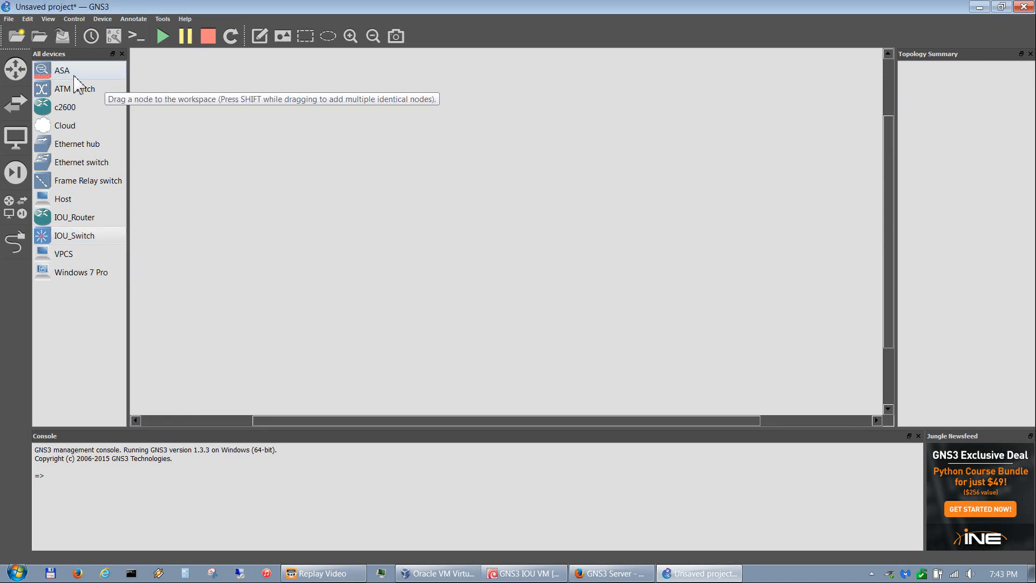
Place an ASA near the middle of the workspace, start it, and open its console with the window moved toward the screen's upper edge
left_click(50, 74)
left_click(460, 206)
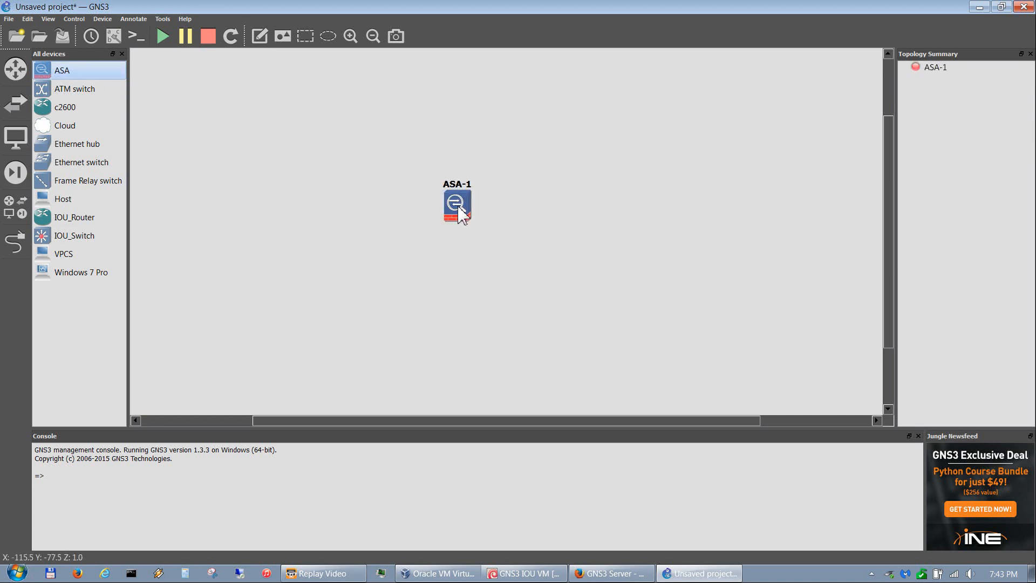
left_click(162, 36)
left_click(136, 36)
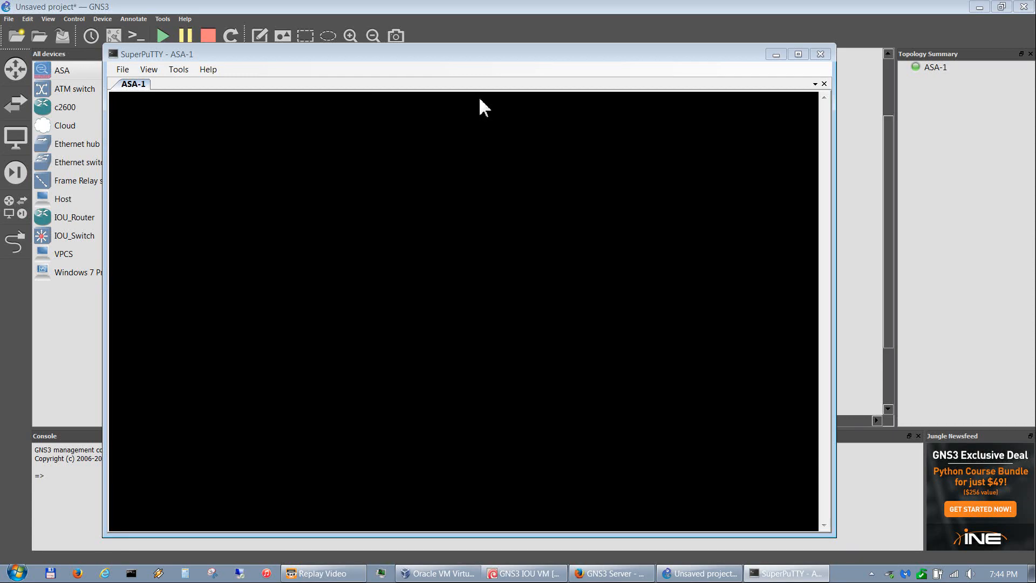
left_click(297, 53)
left_click_drag(300, 59, 371, 17)
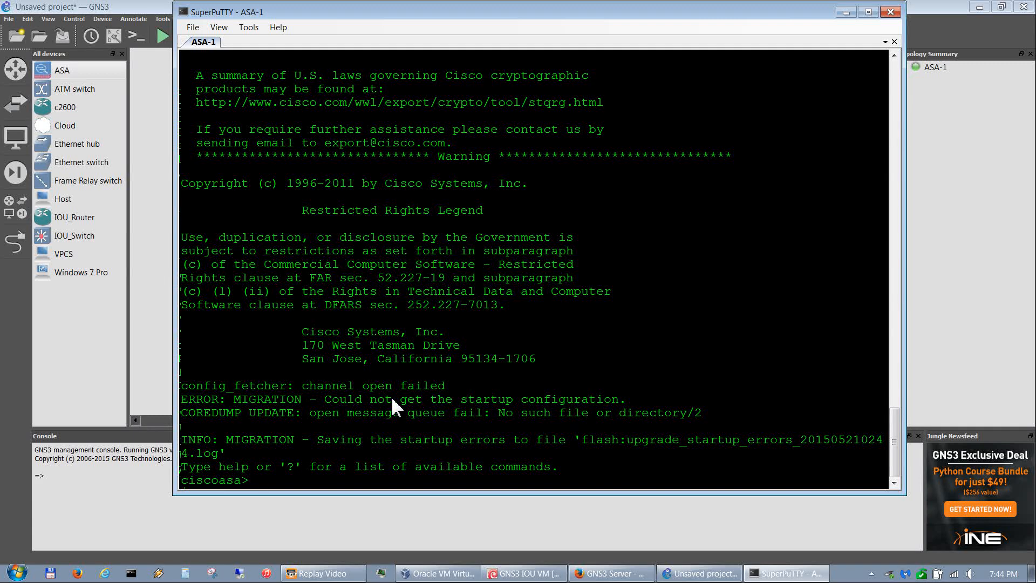
Enter privileged mode on the ASA with the password left blank, run config t, and decline anonymous error reporting
type("en")
key("Return")
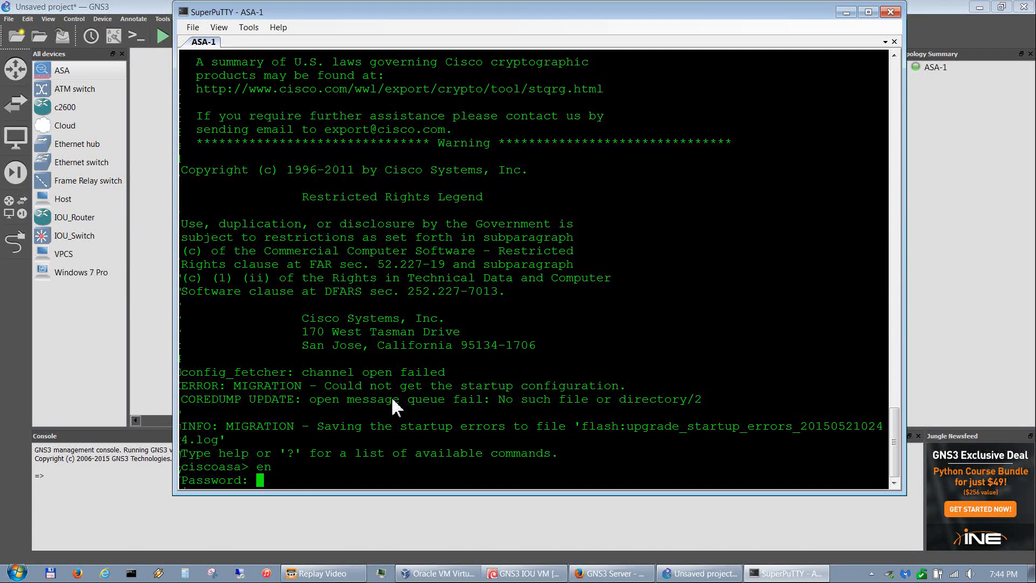
key("Return")
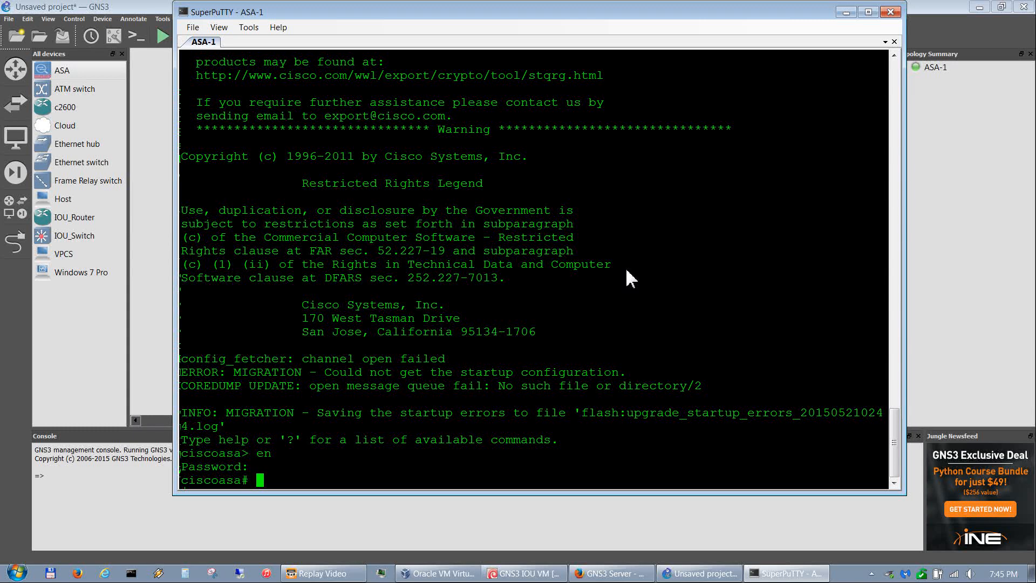
type("config t")
key("Return")
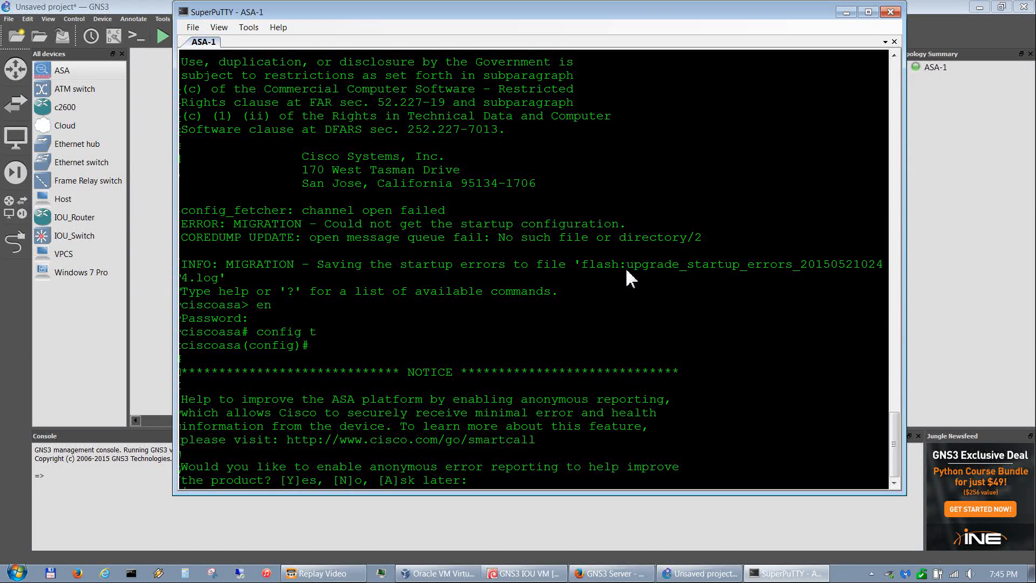
type("n")
key("Return")
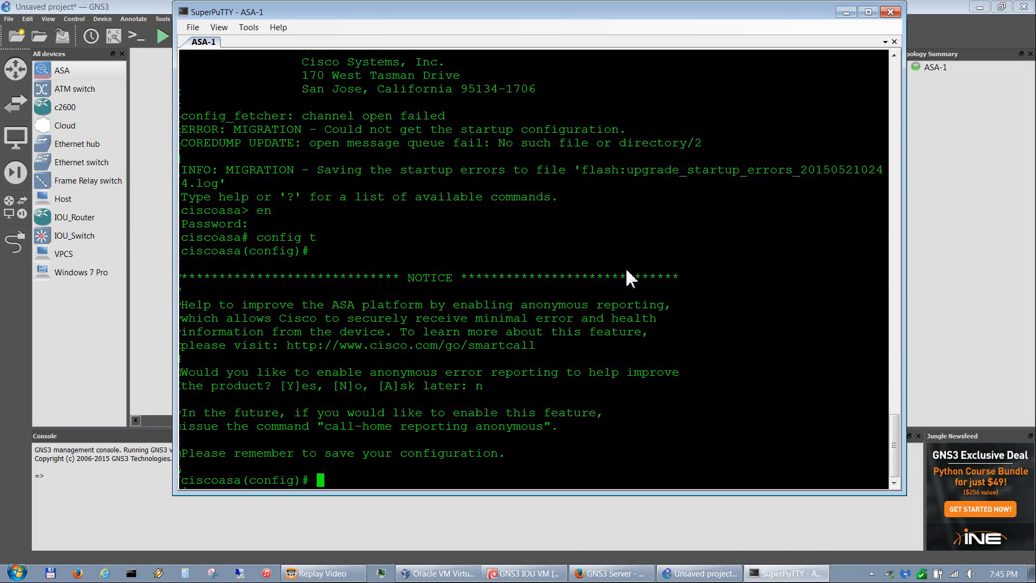
Leave configuration mode, save the running config with copy r s, and copy it to flash with copy s fl under the default filename
type("exit")
key("Return")
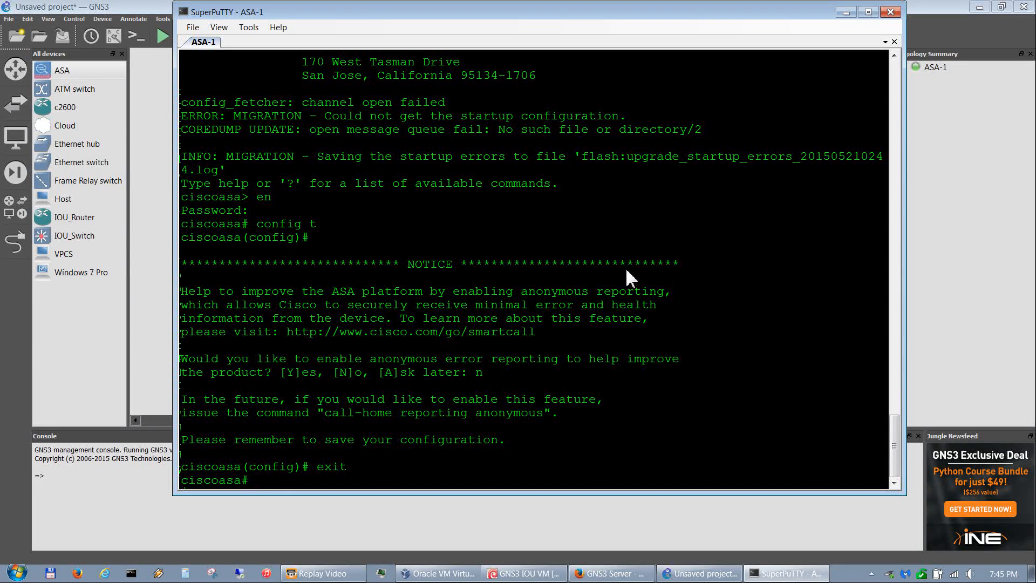
type("copy r s")
key("Return")
key("Return")
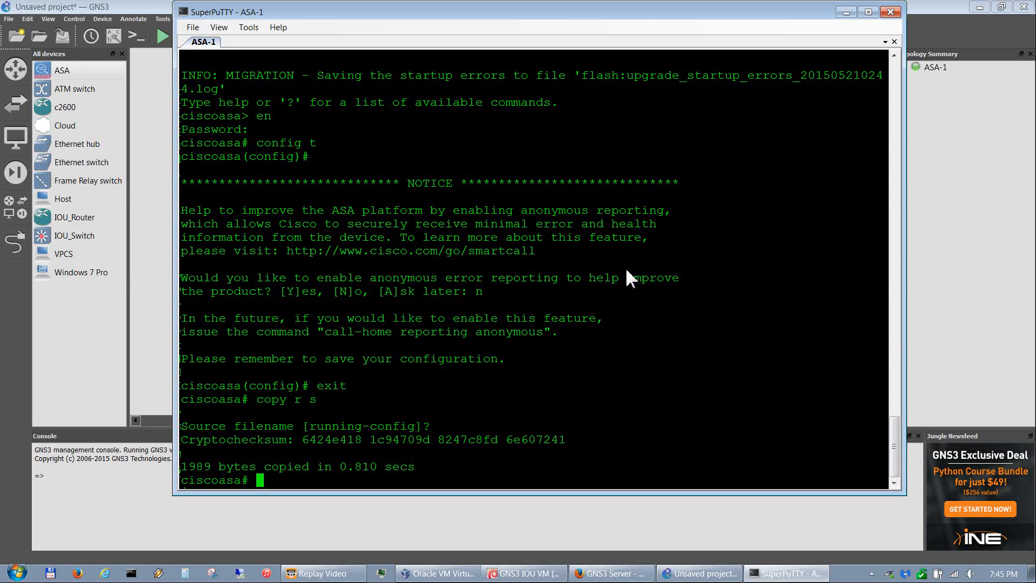
type("copy s fl")
key("Return")
key("Return")
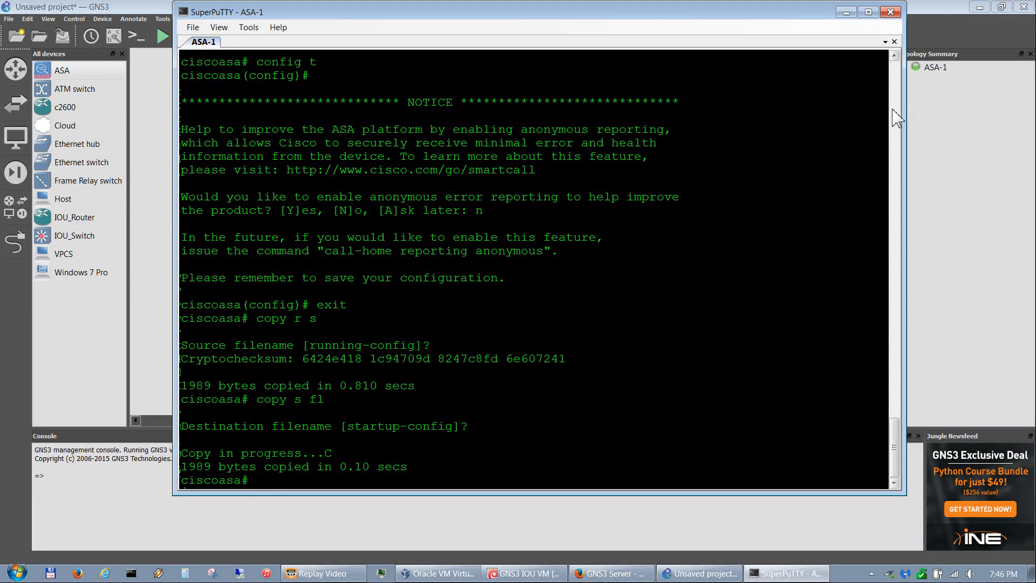
Review the ASA boot output for the activation key status and licensed features, and list the flash files with dir
scroll(894, 110, "up", 20)
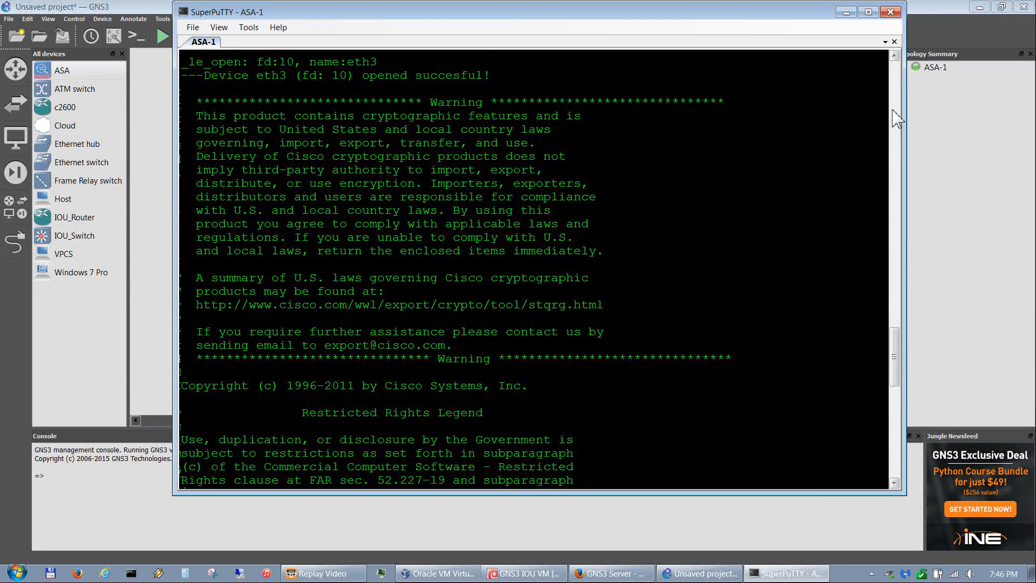
scroll(896, 118, "up", 10)
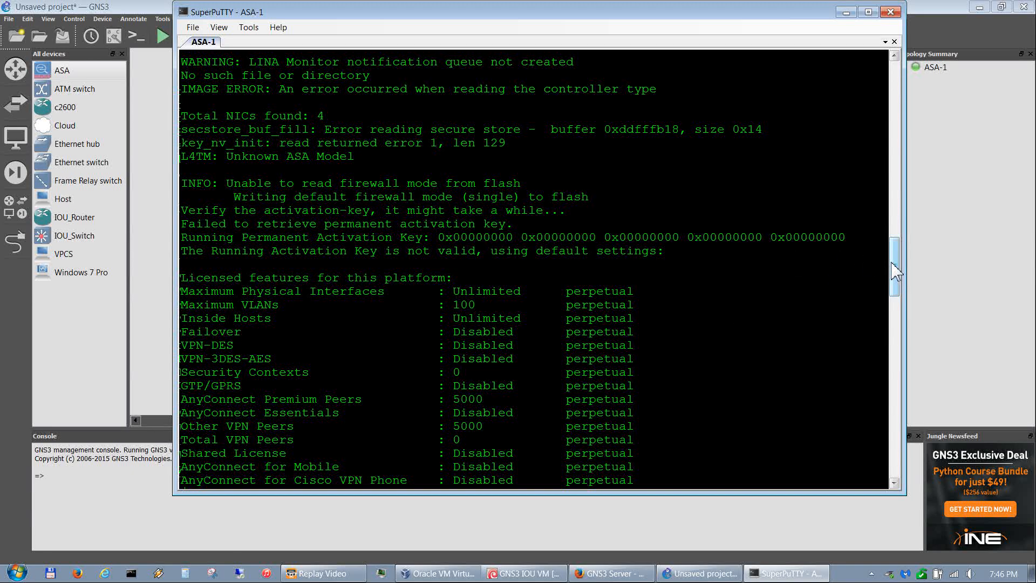
left_click_drag(894, 272, 885, 296)
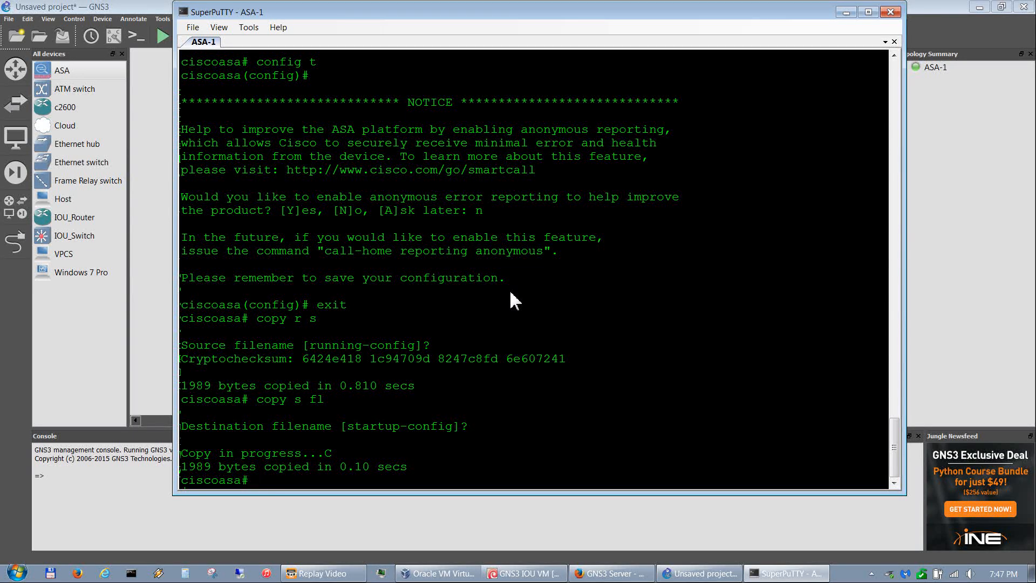
type("dir")
key("Return")
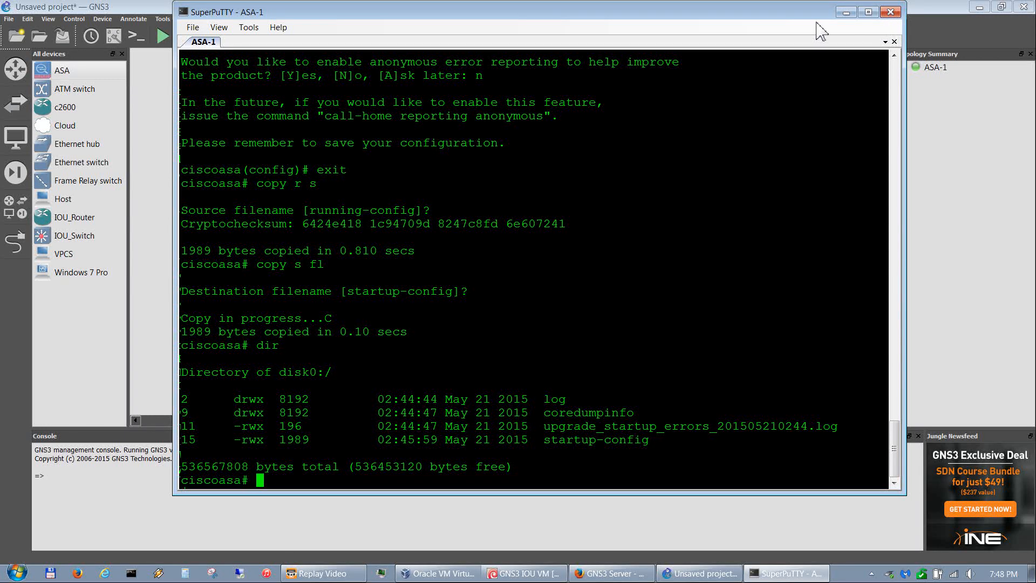
Close the ASA console, stop ASA-1 and permanently delete it from the workspace
left_click(897, 14)
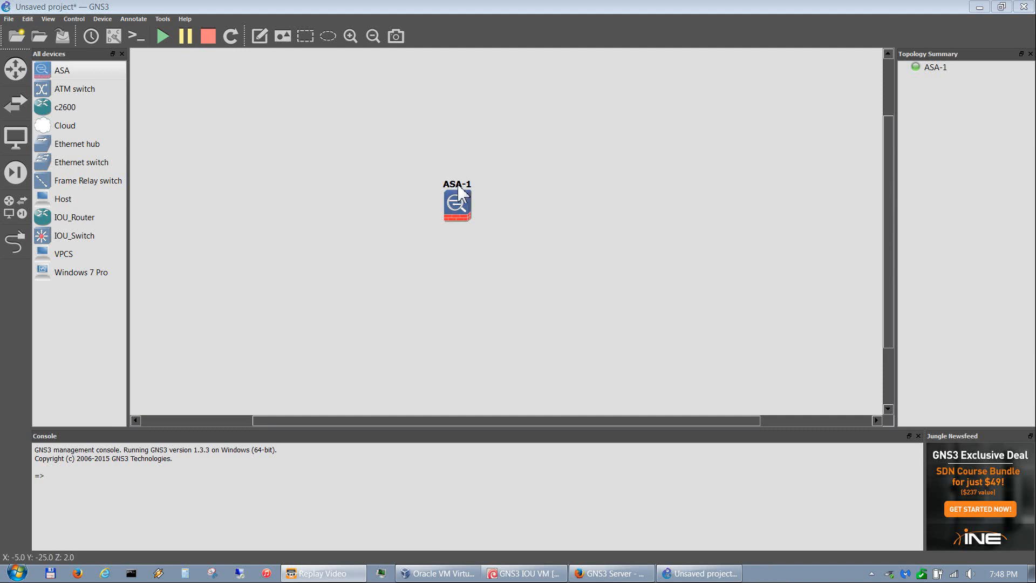
left_click(206, 39)
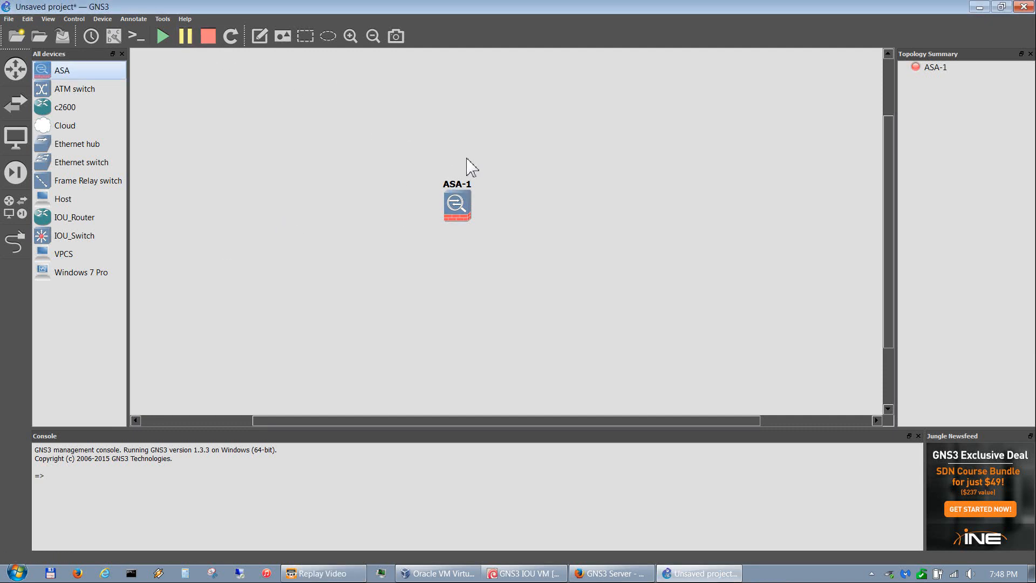
left_click_drag(405, 150, 502, 244)
key("Delete")
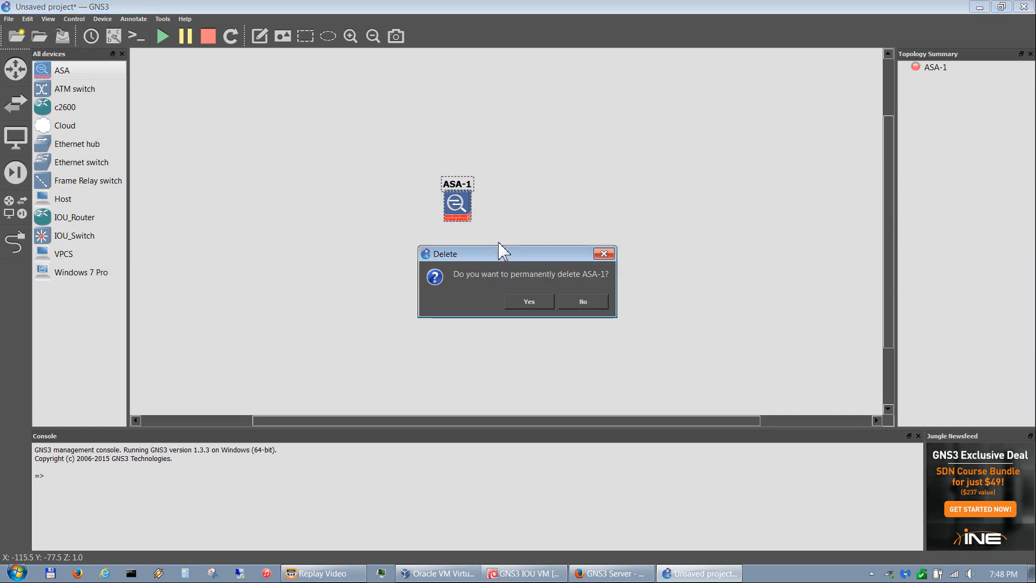
left_click(542, 303)
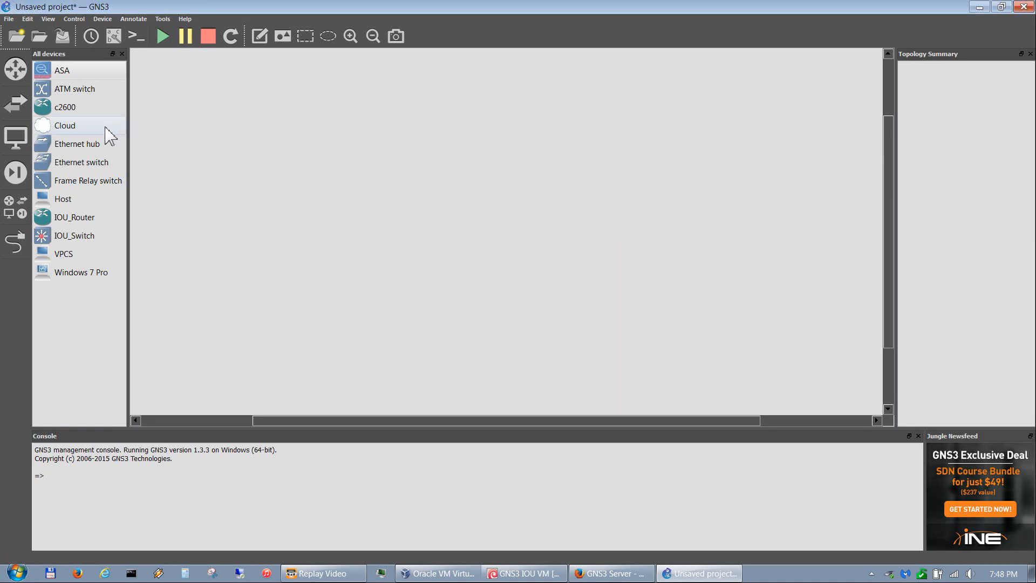
Place a c2600 router in the upper part of the workspace, to the right of its centre
left_click_drag(43, 113, 567, 186)
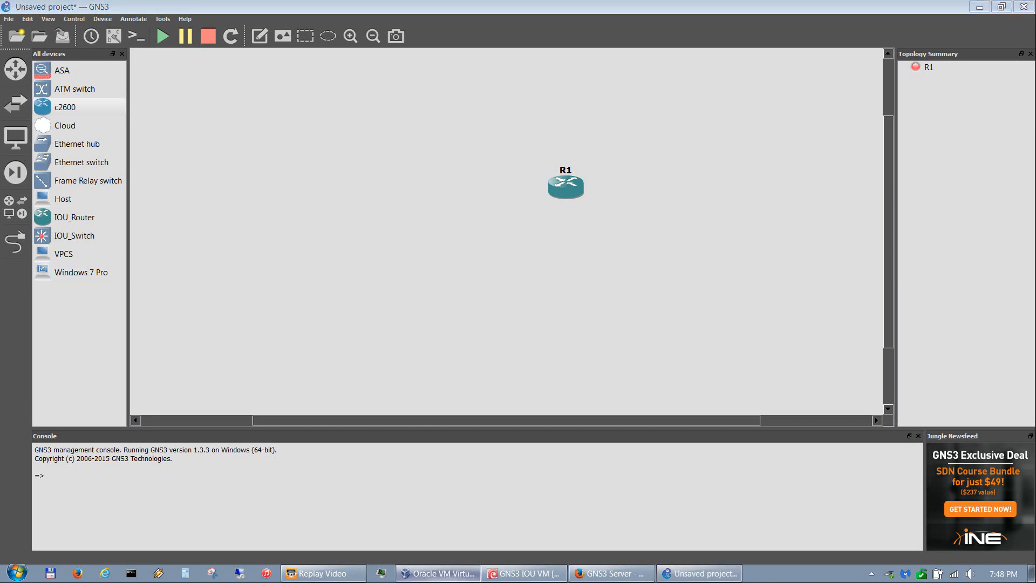
Switch to VirtualBox Manager, set the Windows 7 Pro machine's network Adapter 1 to Not attached, save the settings and return to GNS3
left_click(438, 573)
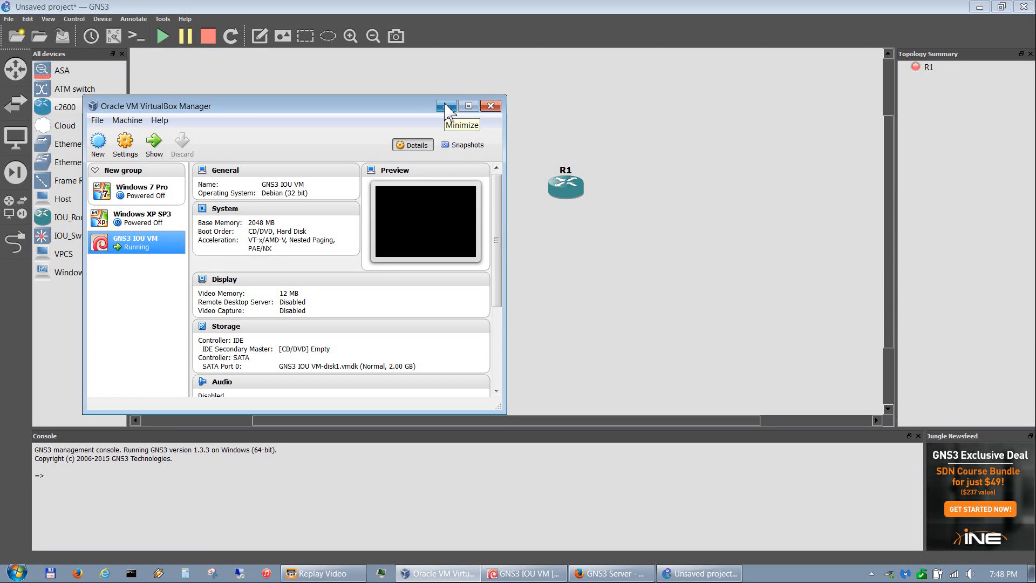
left_click(143, 193)
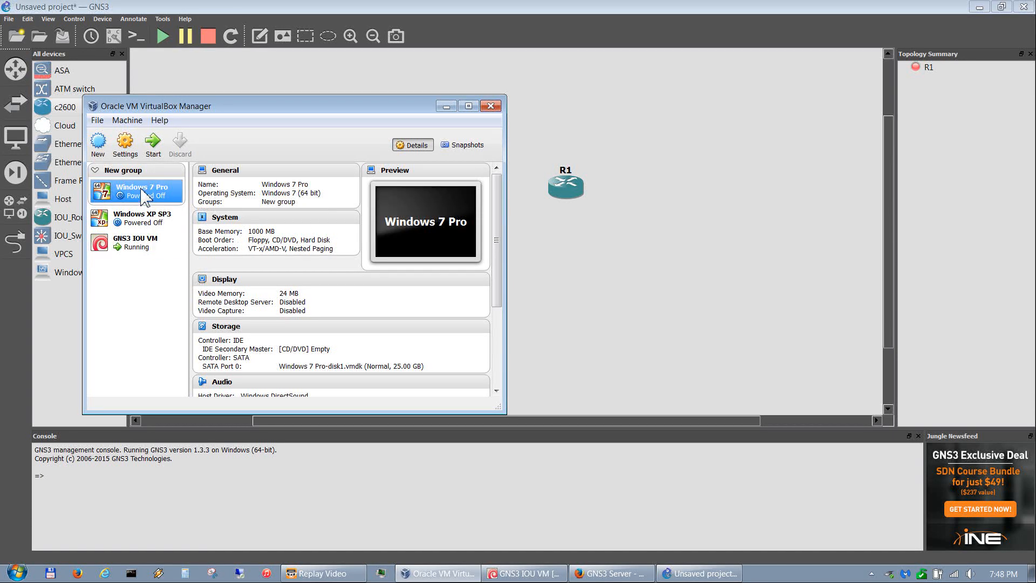
right_click(143, 190)
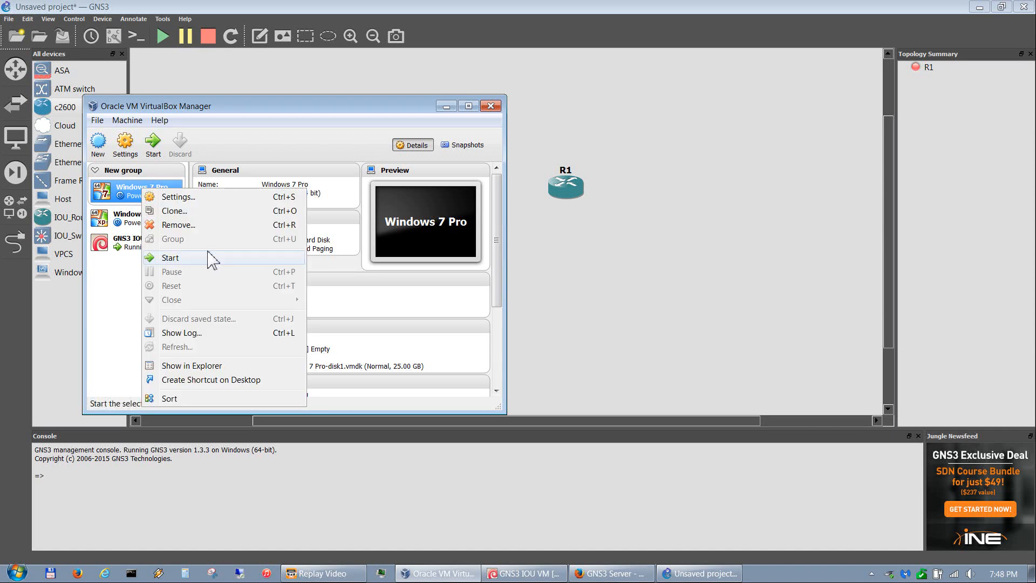
left_click(192, 200)
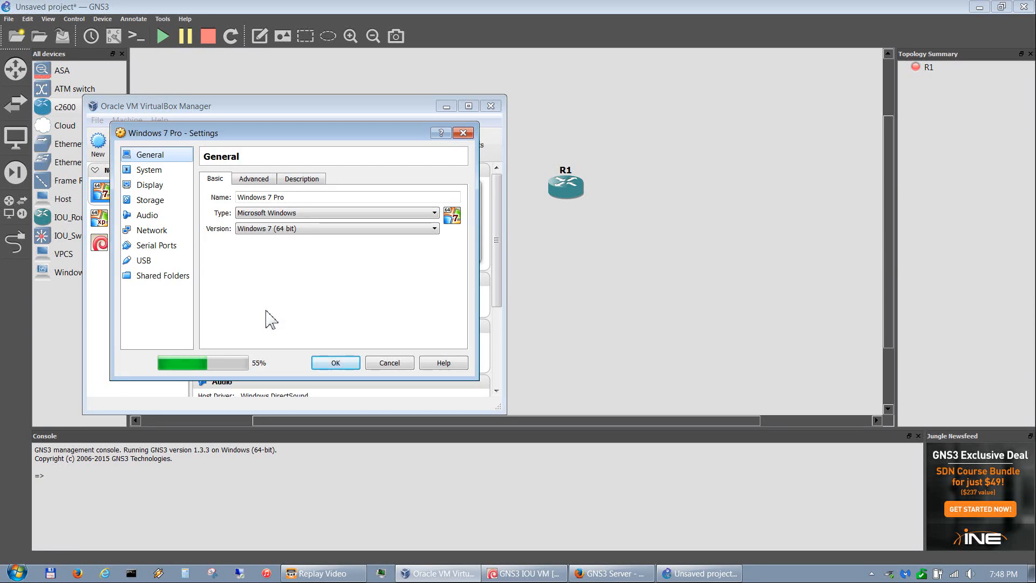
left_click(151, 231)
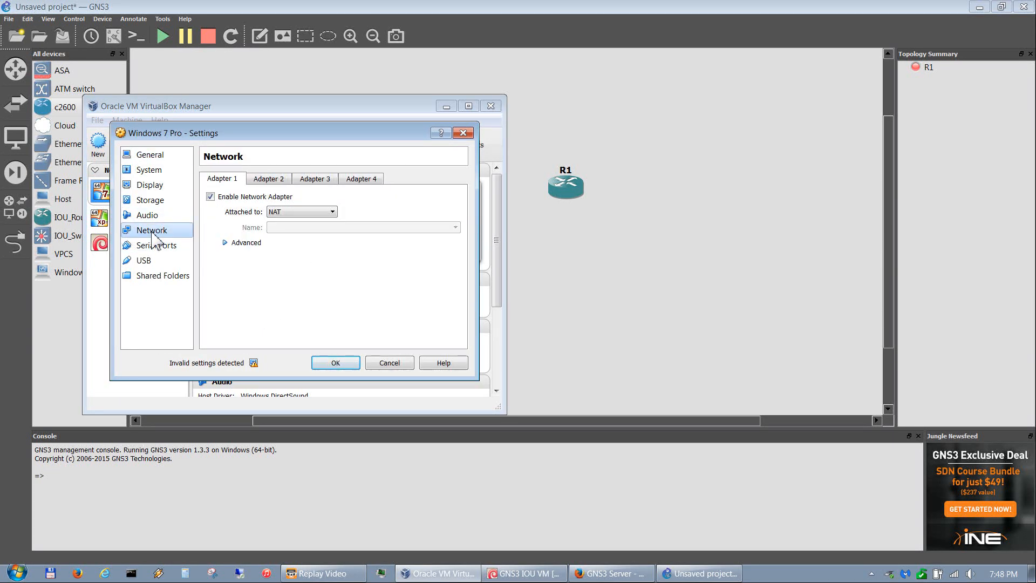
left_click(294, 214)
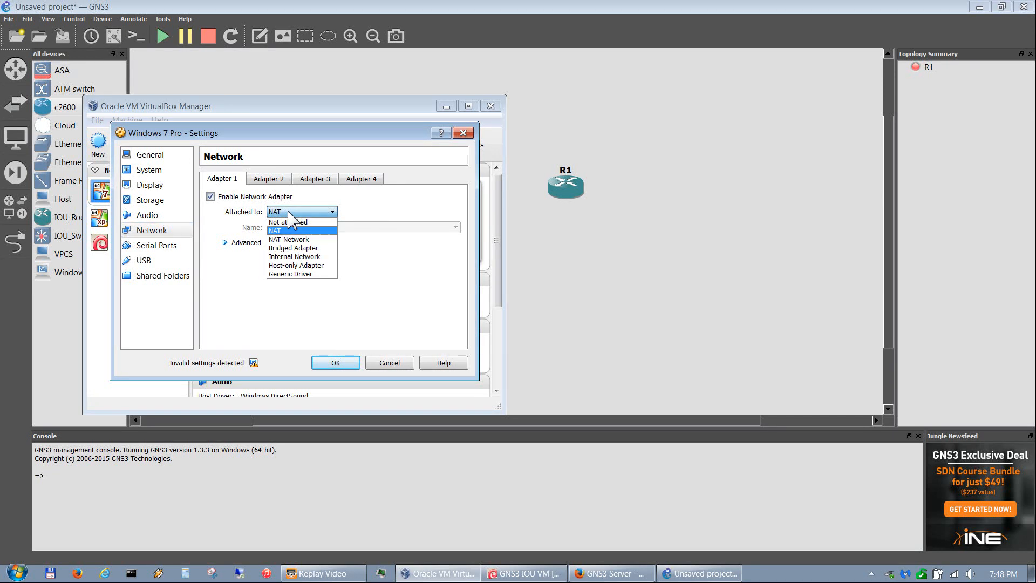
left_click(303, 224)
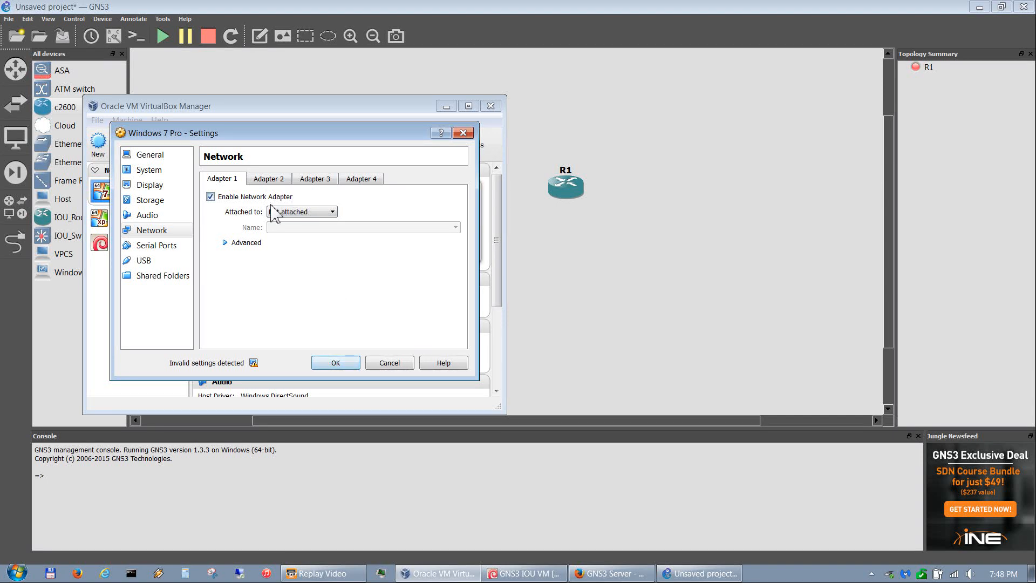
left_click(340, 364)
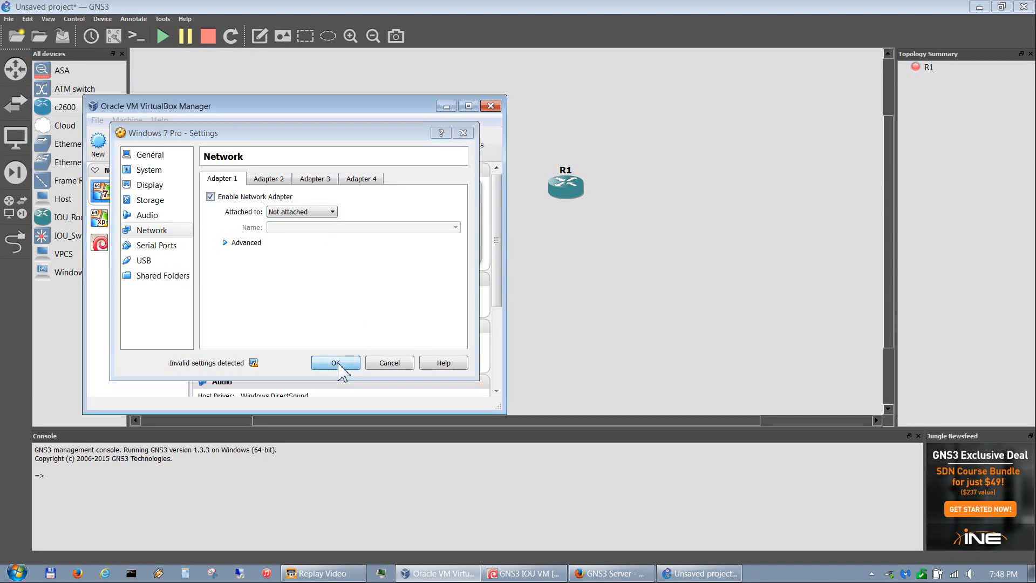
left_click(649, 69)
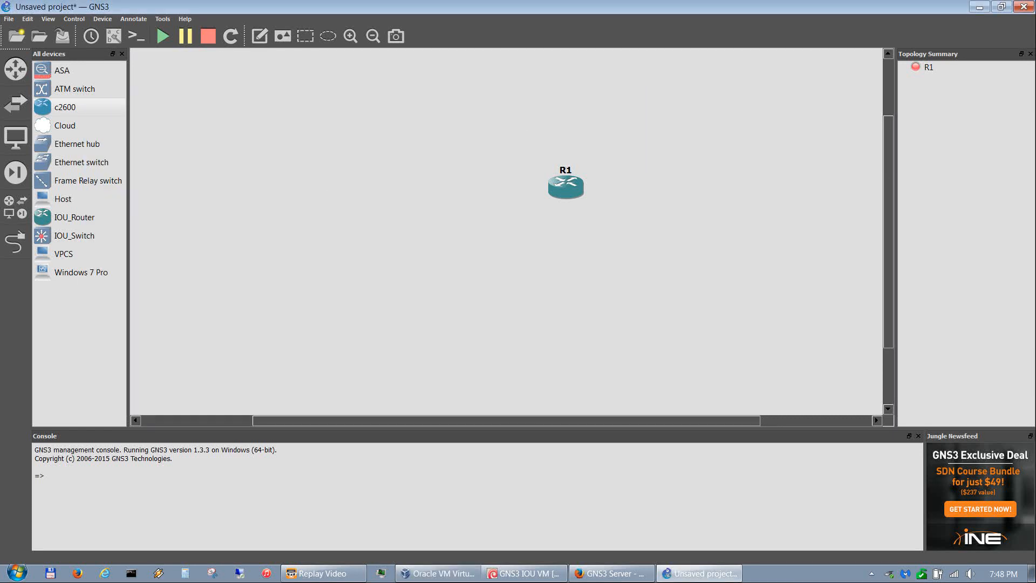
Place a Windows 7 Pro machine to the left of R1 and link it to the router
left_click_drag(61, 281, 396, 195)
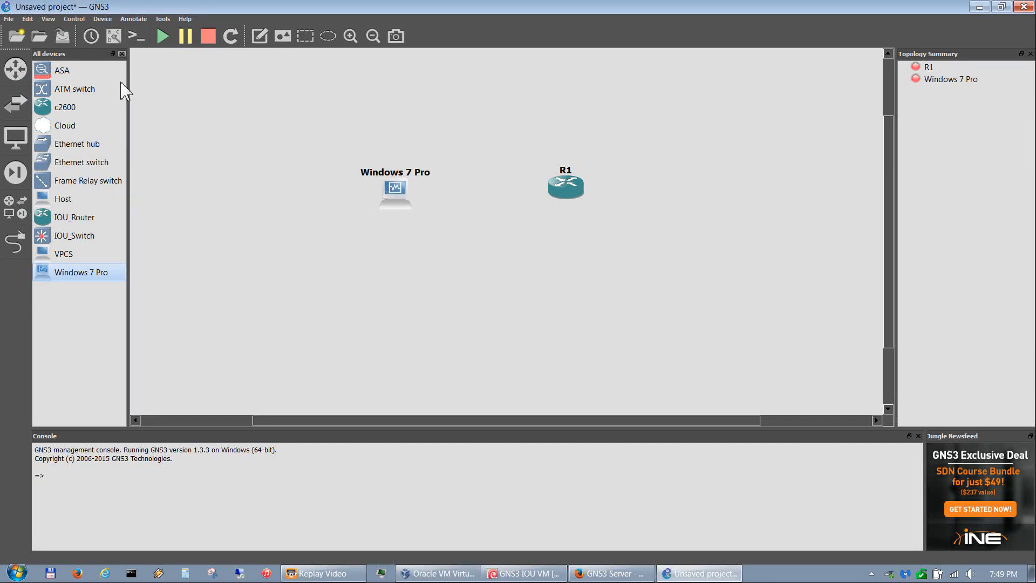
left_click(16, 246)
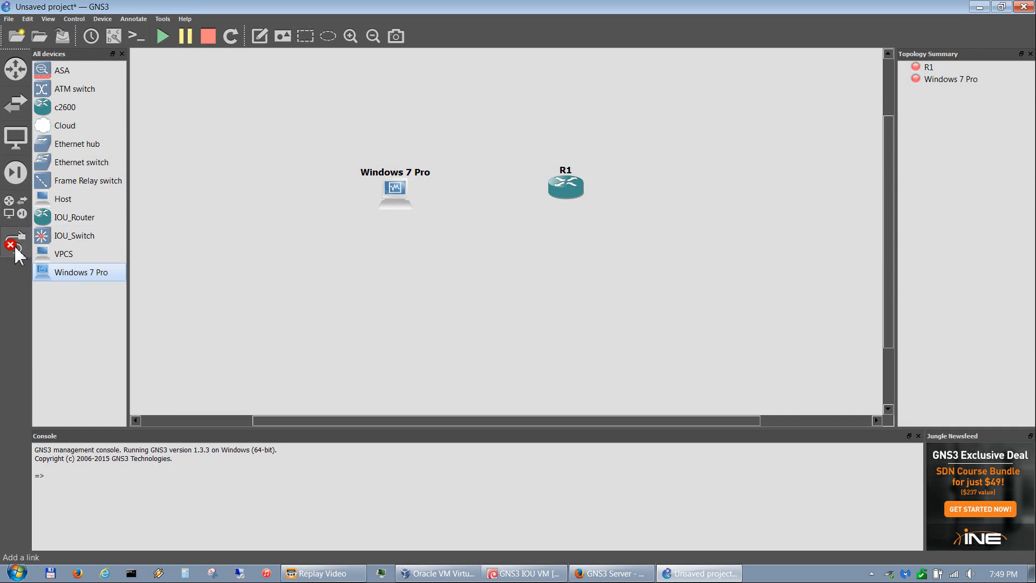
left_click(416, 196)
left_click(427, 197)
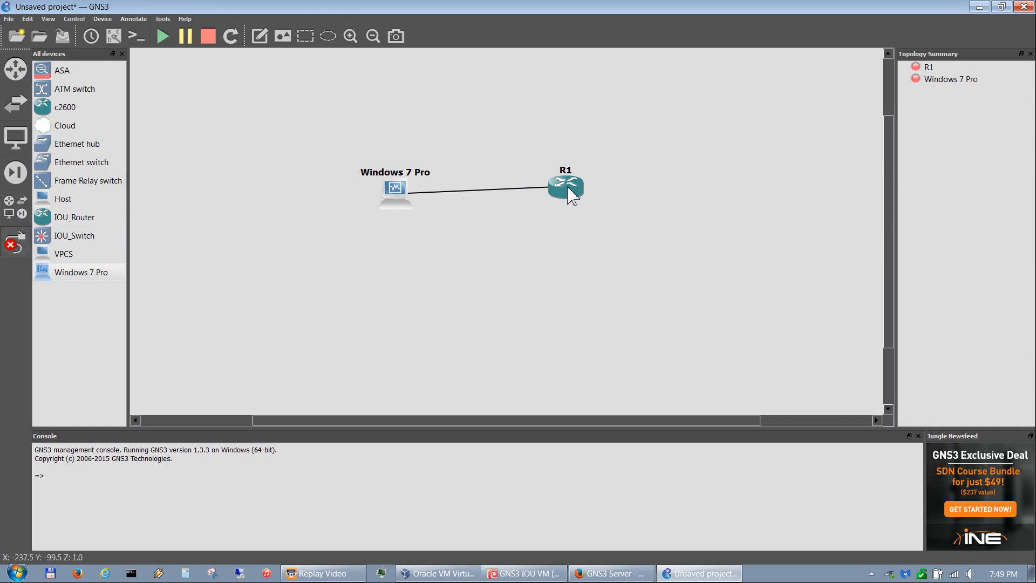
left_click(566, 187)
left_click(573, 193)
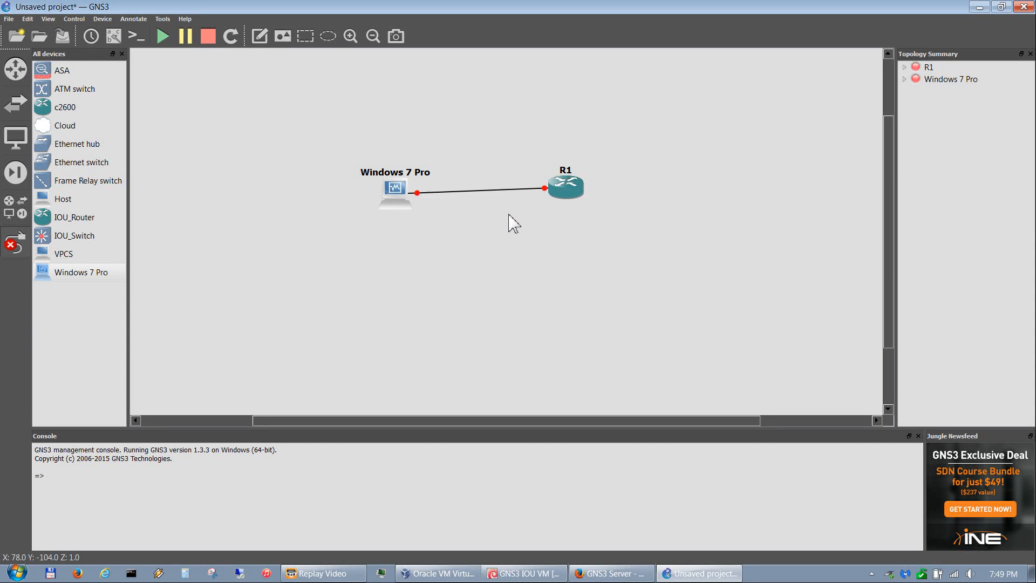
Start all devices and allow VirtualBox through Windows Firewall on private networks
left_click(162, 38)
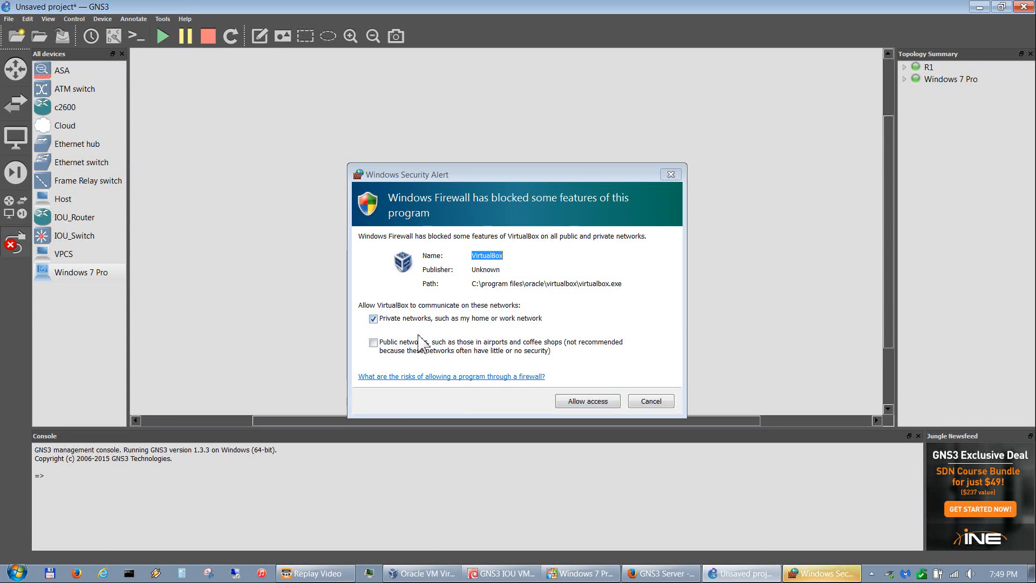
left_click(596, 400)
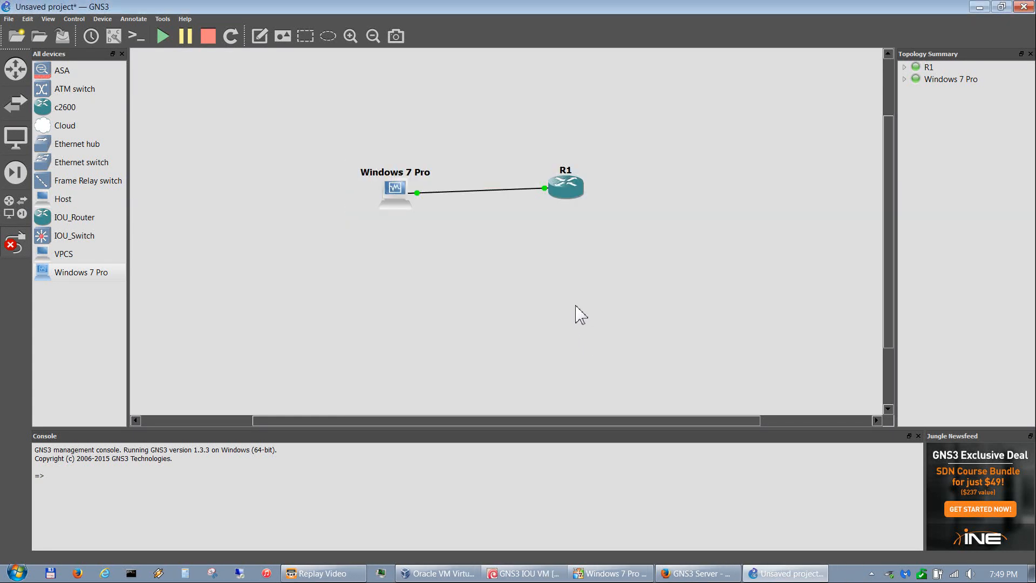
Check the booting Windows 7 Pro machine, then open the consoles of all devices and move the SuperPuTTY window clear of the topology
left_click(621, 573)
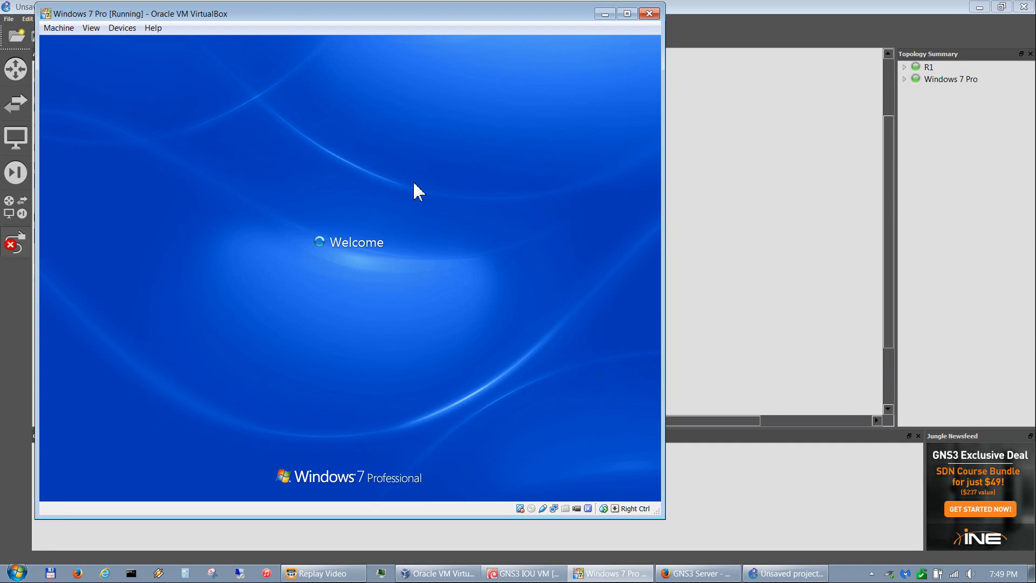
left_click(696, 7)
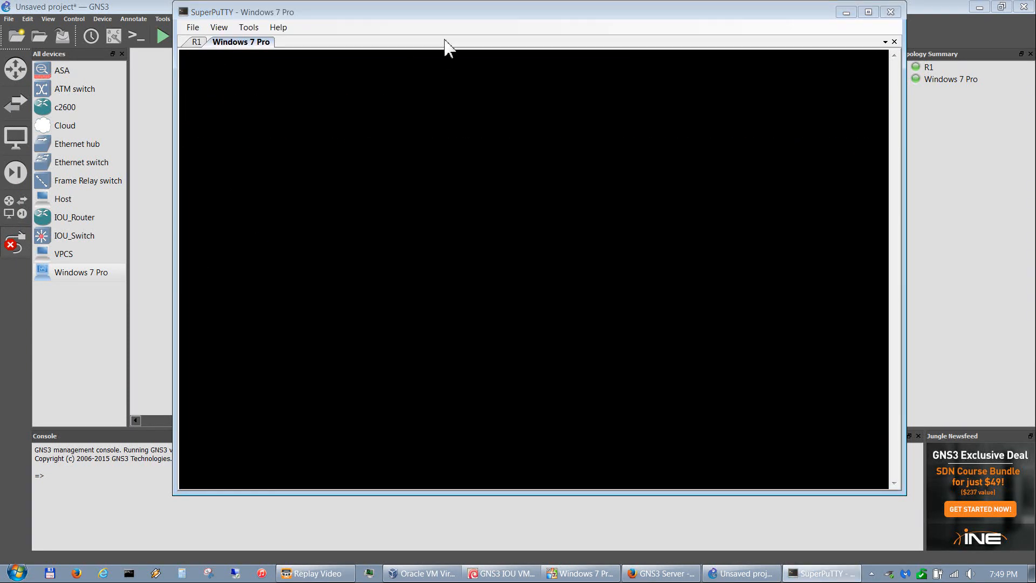
left_click_drag(407, 23, 830, 229)
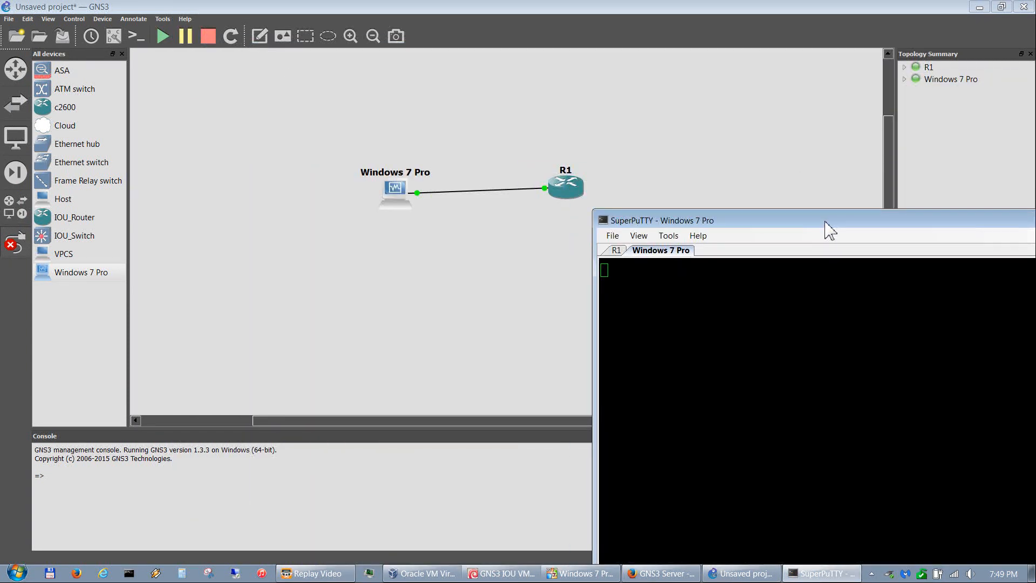
Show the interface labels in the topology and move the f0/0 label clear of the R1 icon, just below the link
left_click(118, 38)
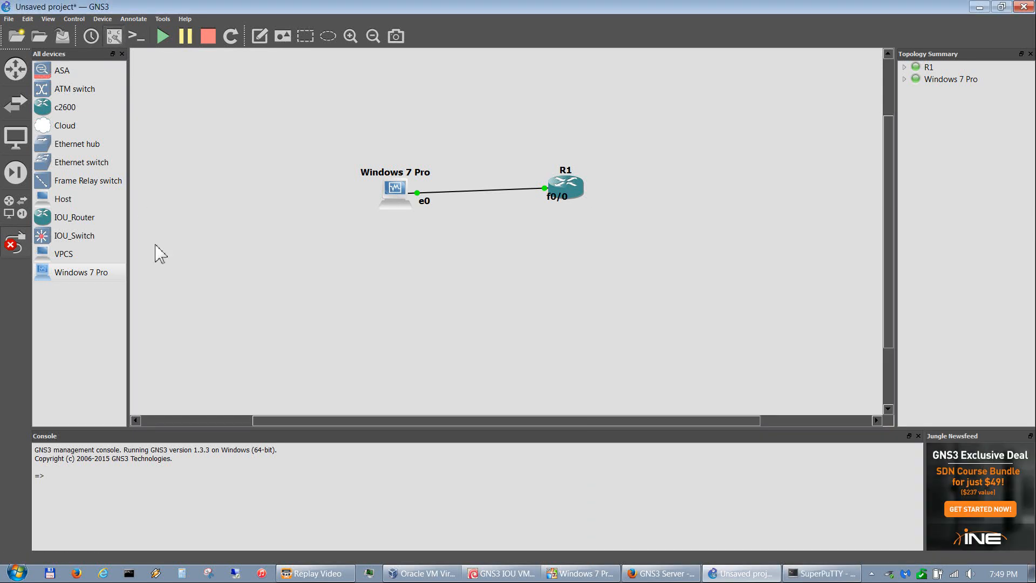
left_click(21, 243)
left_click_drag(554, 197, 534, 199)
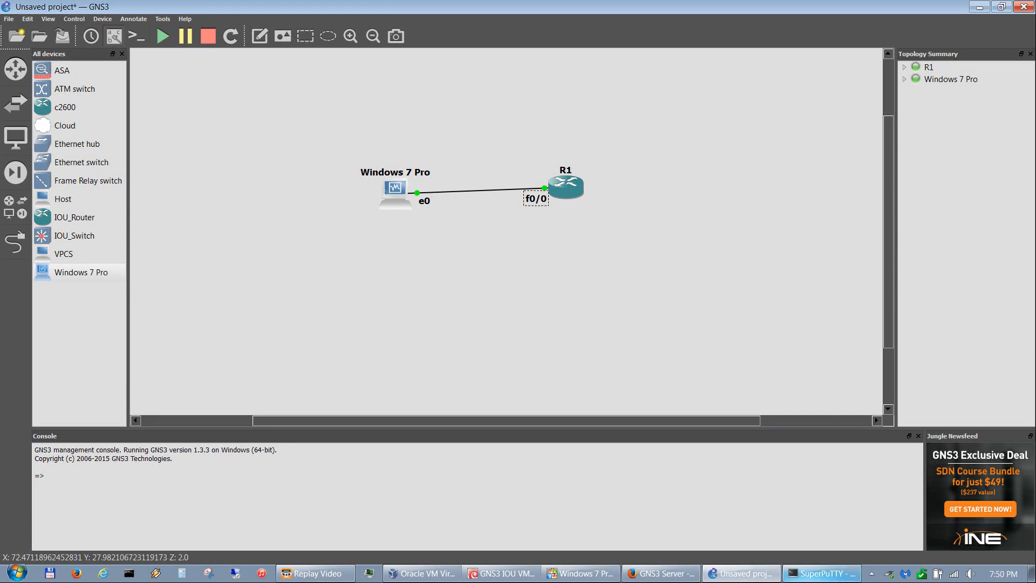
Switch to SuperPuTTY and bring up the command prompt in R1's console
left_click(821, 573)
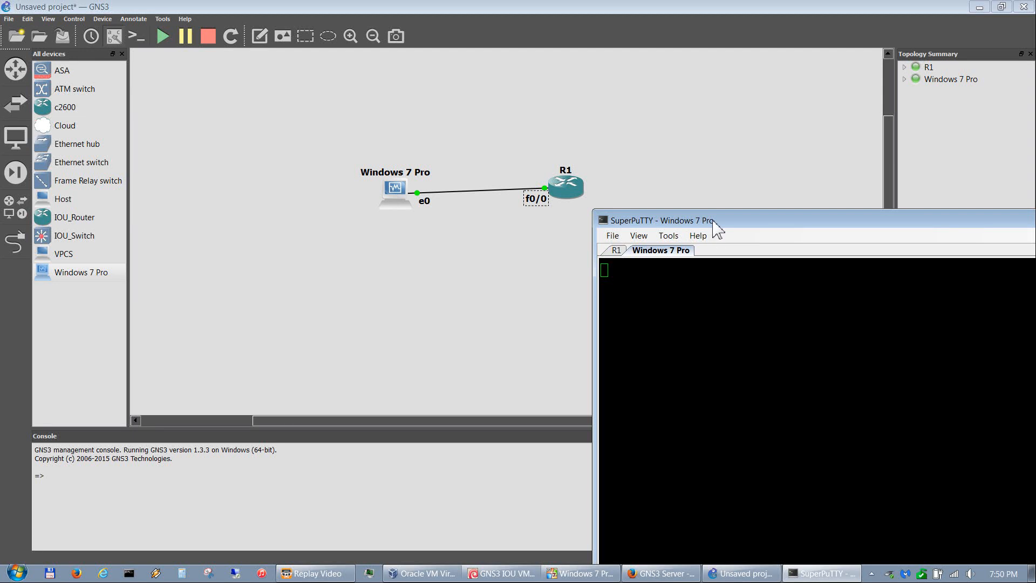
left_click_drag(718, 221, 334, 61)
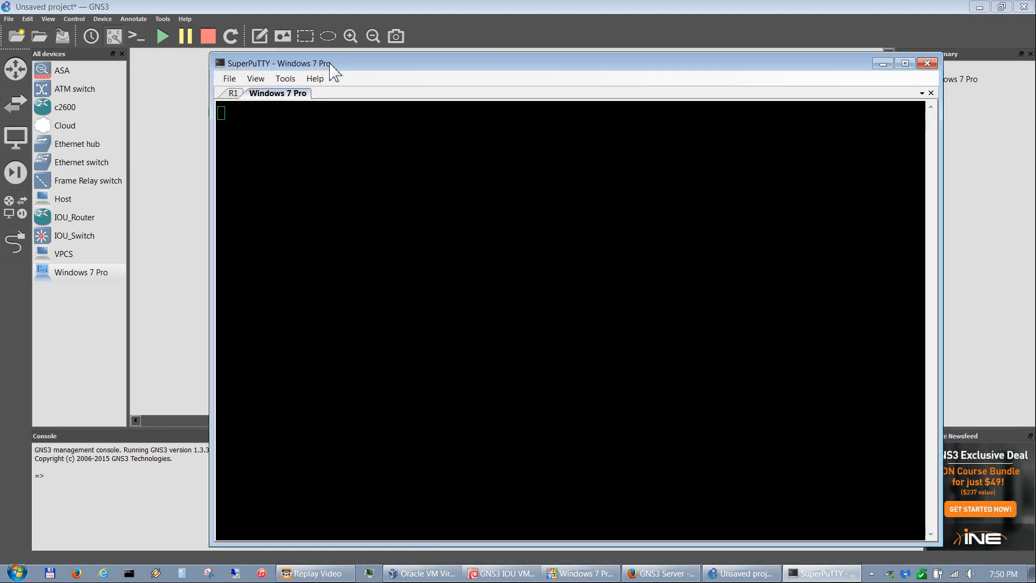
left_click(233, 93)
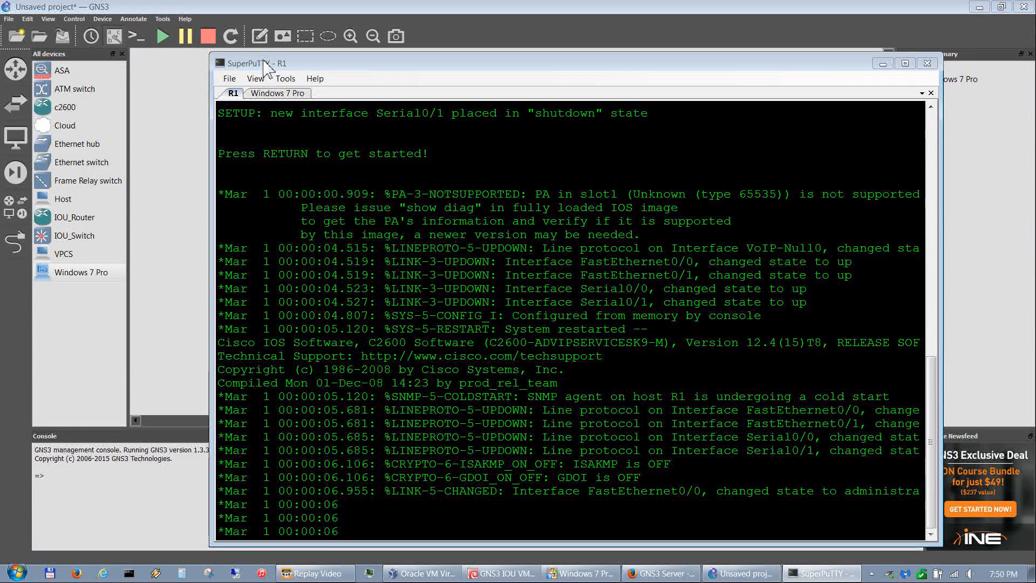
left_click_drag(266, 66, 278, 46)
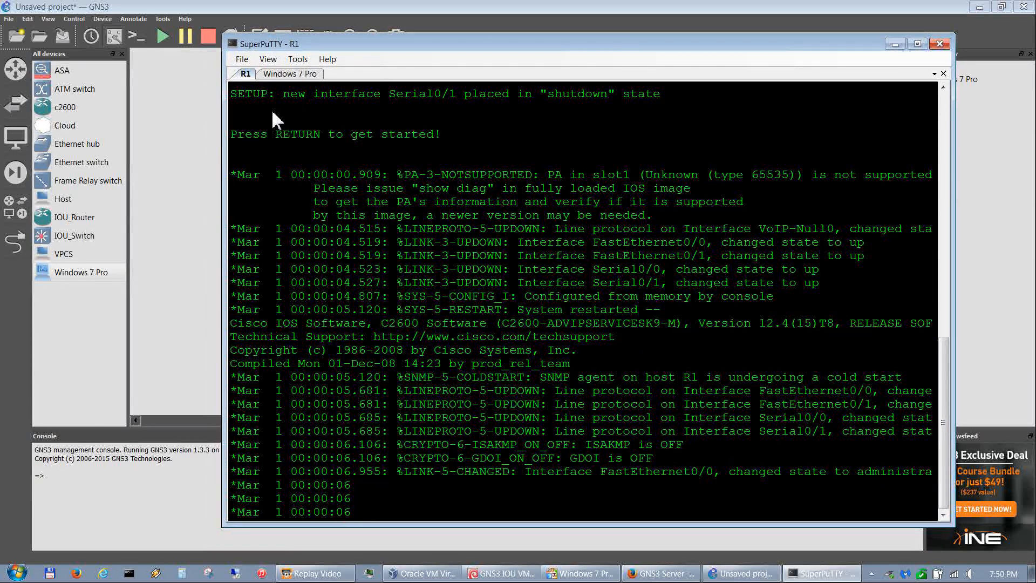
key("Return")
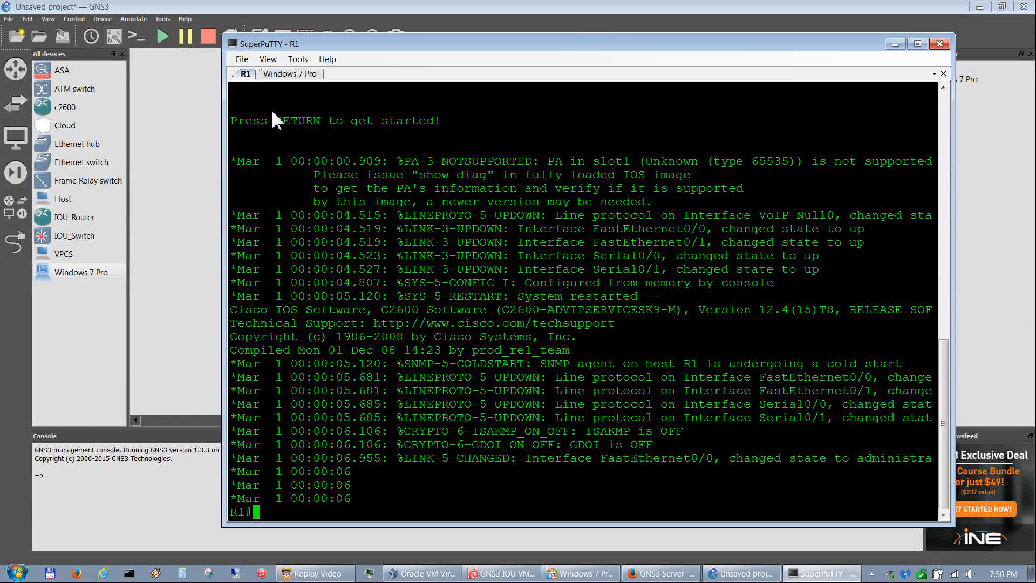
Enter configuration mode on R1 and assign interface f0/0 the IP address 192.168.10.1 with mask 255.255.255.0
type("config t")
key("Return")
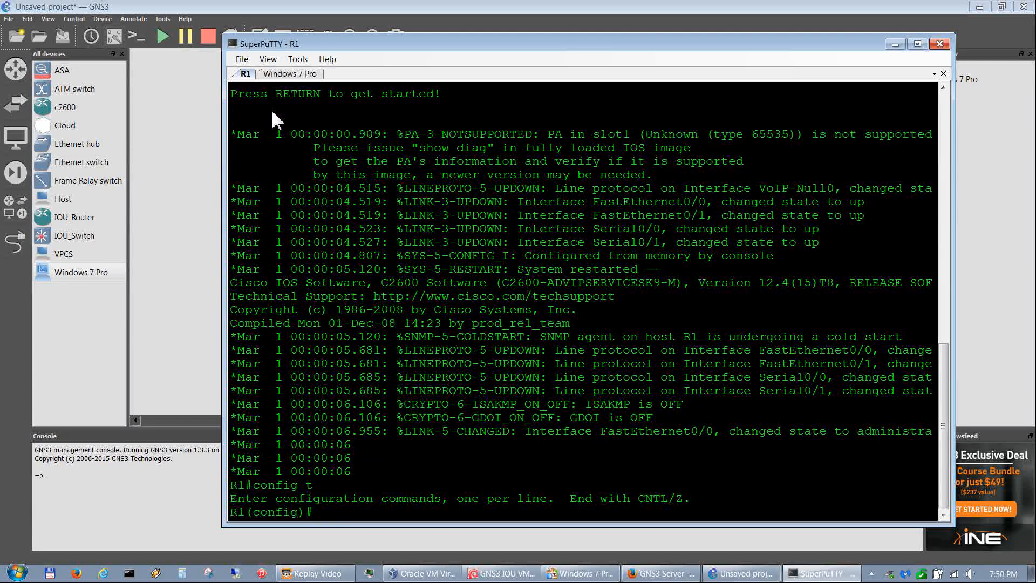
type("int f0/0")
key("Return")
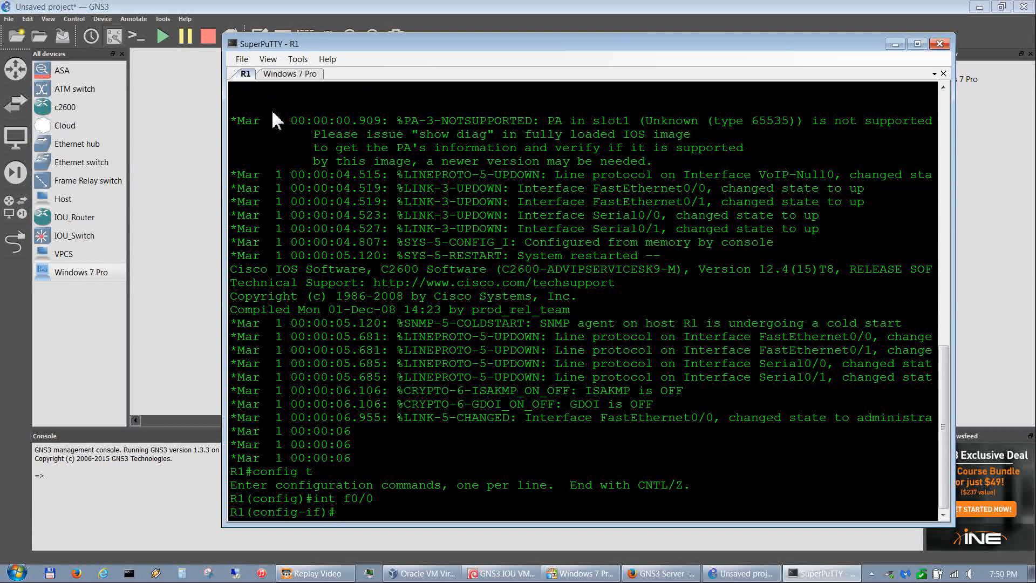
type("ip add 192./168")
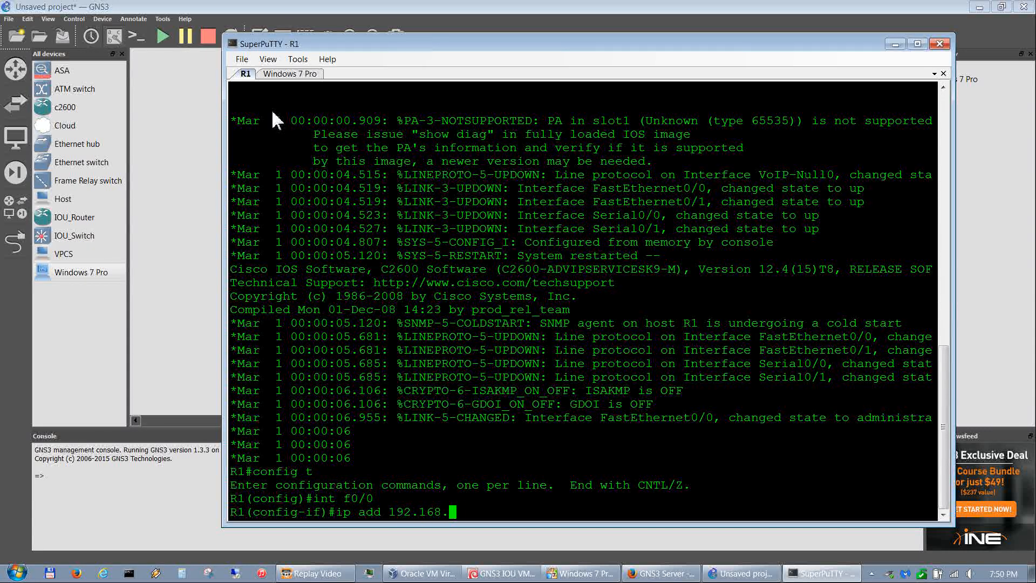
type(".19")
type("09")
type("1 255.255.2")
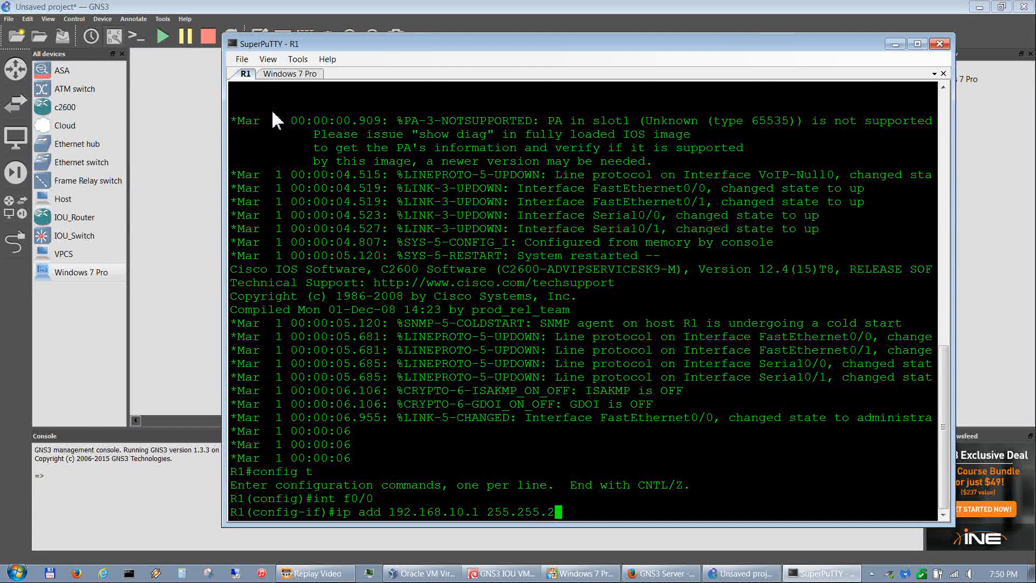
type("55.0")
key("Return")
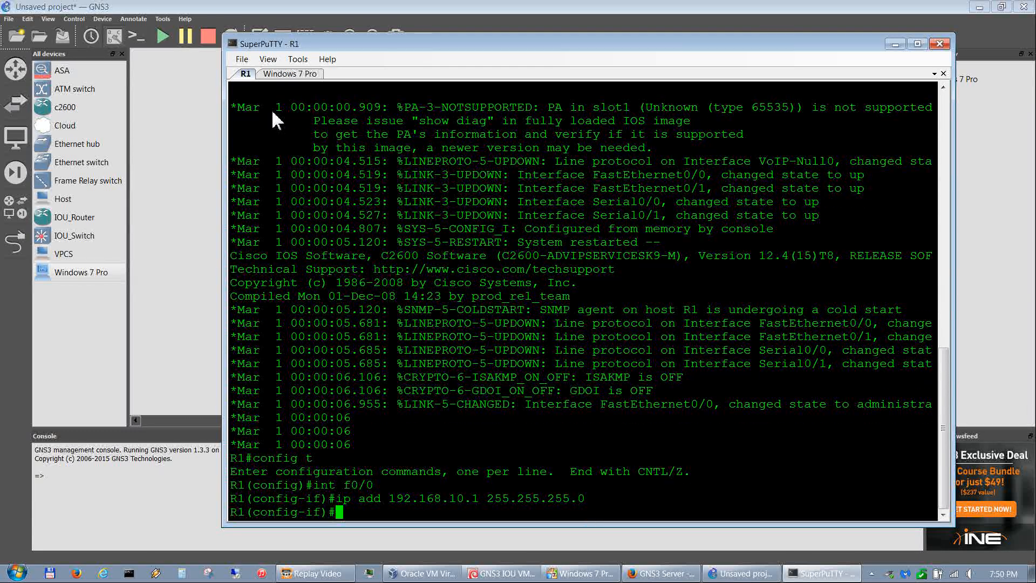
Enable interface f0/0 with no shut and exit interface configuration mode
type("no shut")
key("Return")
type("exit")
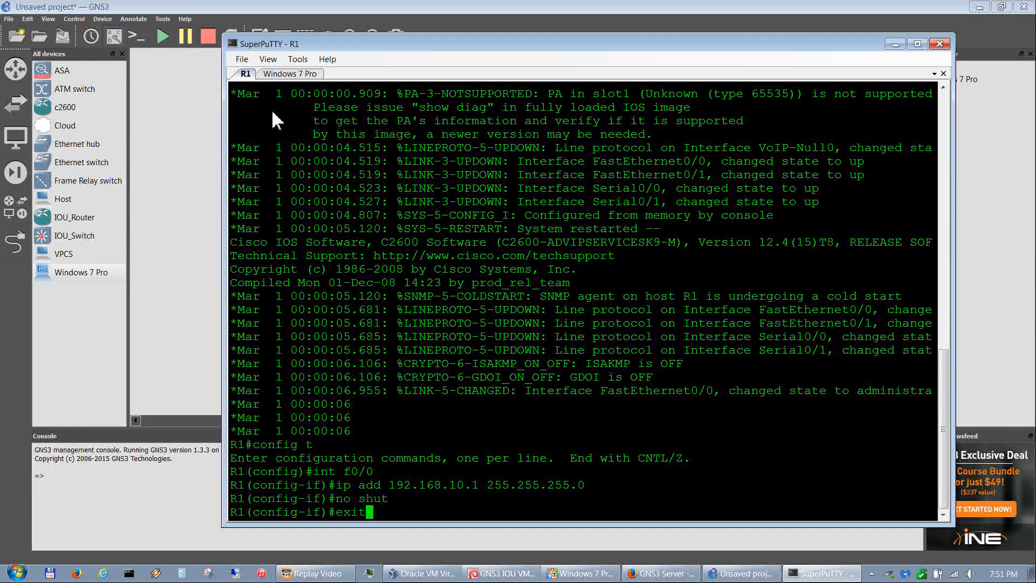
key("Return")
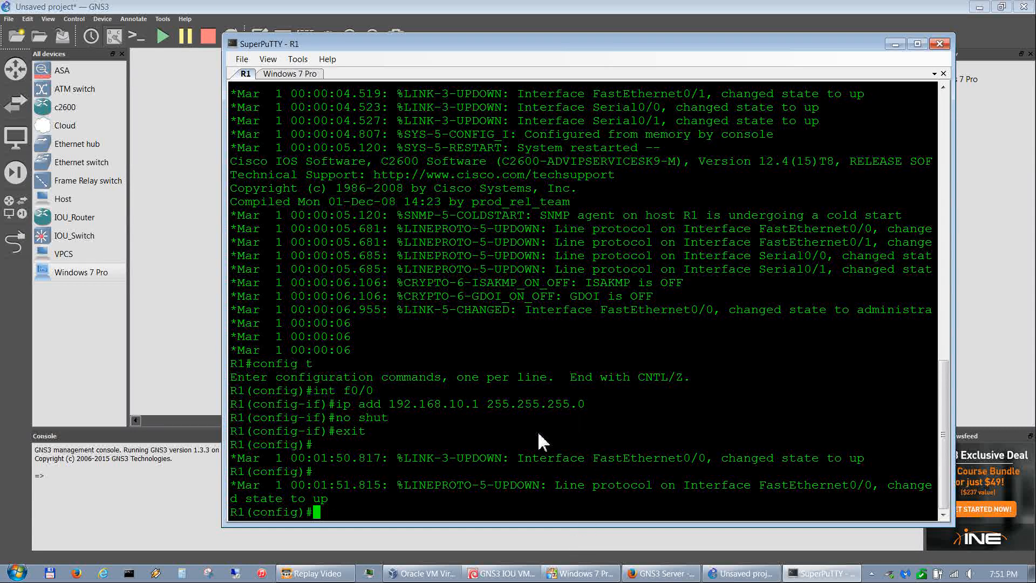
Switch to the Windows 7 Pro virtual machine and review its desktop icon settings without changing them
left_click(580, 573)
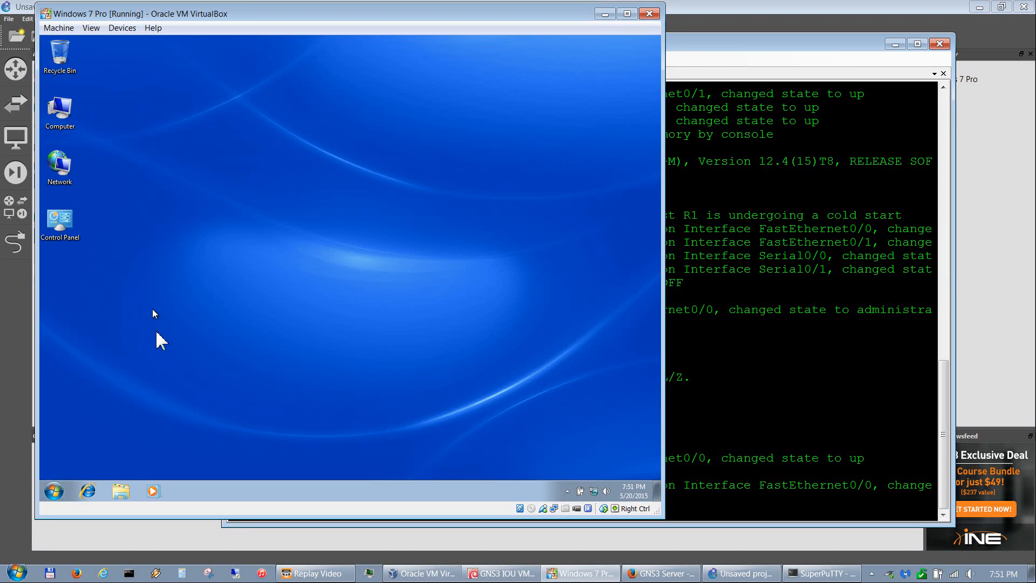
right_click(103, 349)
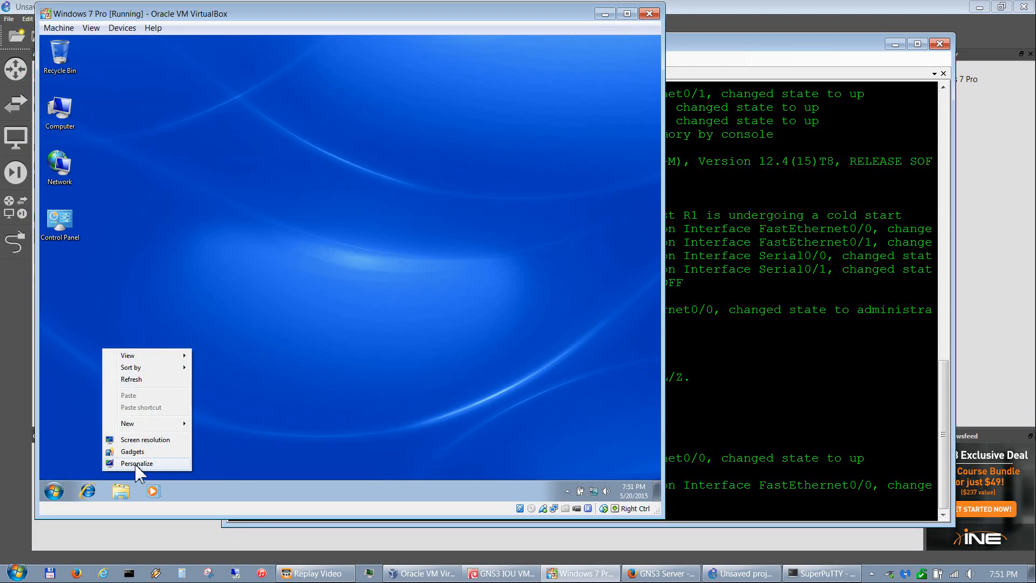
left_click(155, 465)
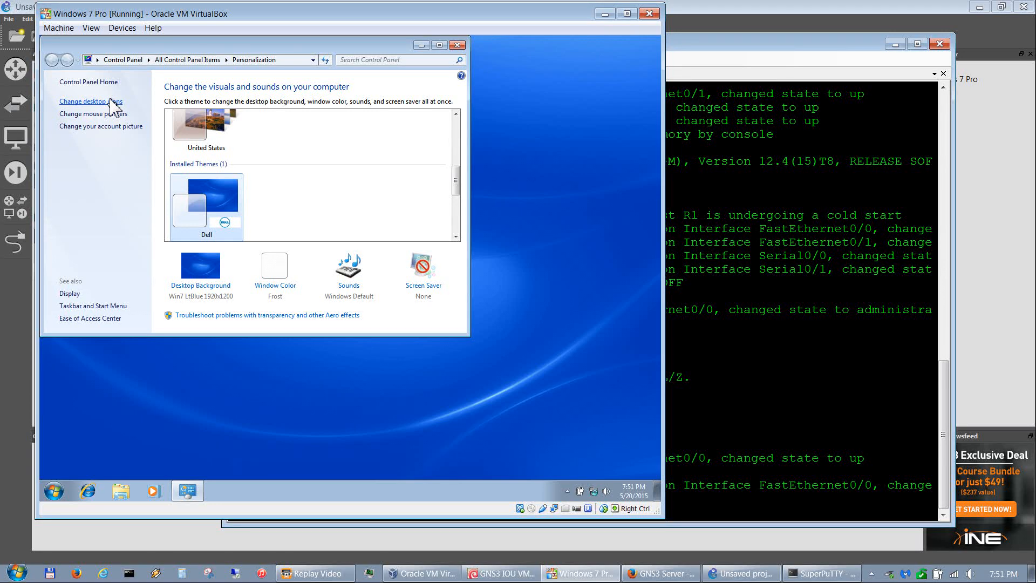
left_click(112, 102)
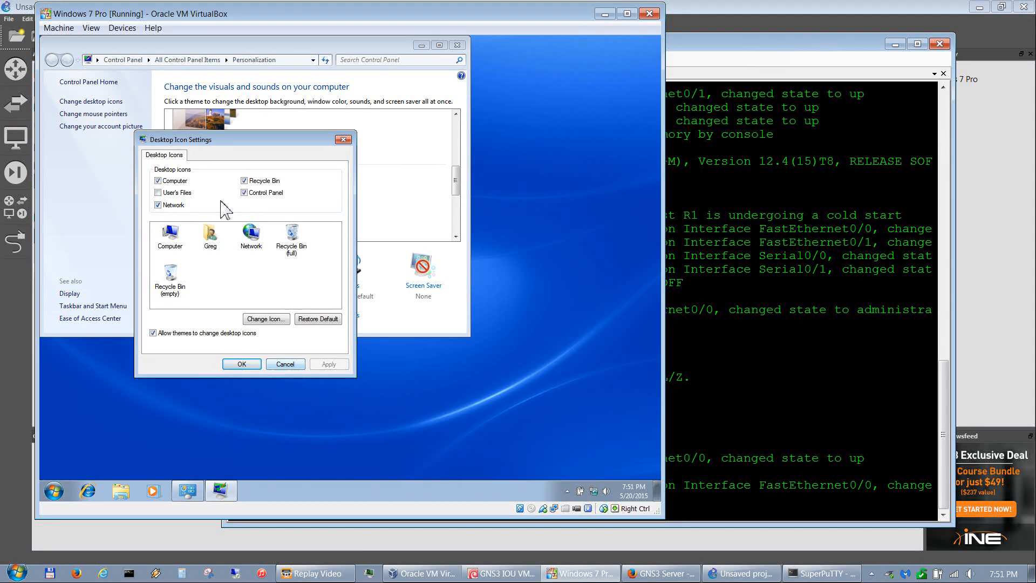
left_click(286, 364)
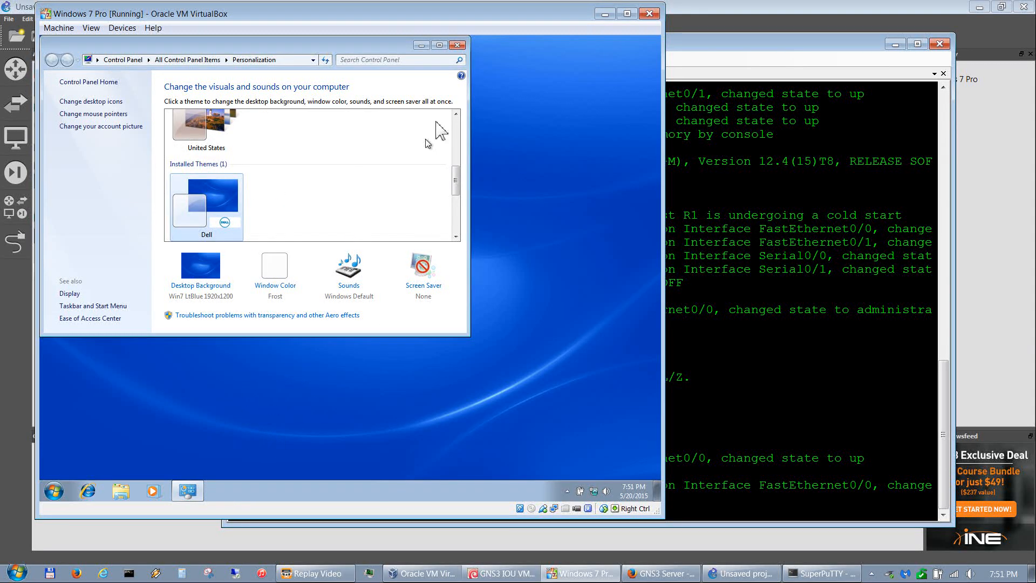
left_click(458, 46)
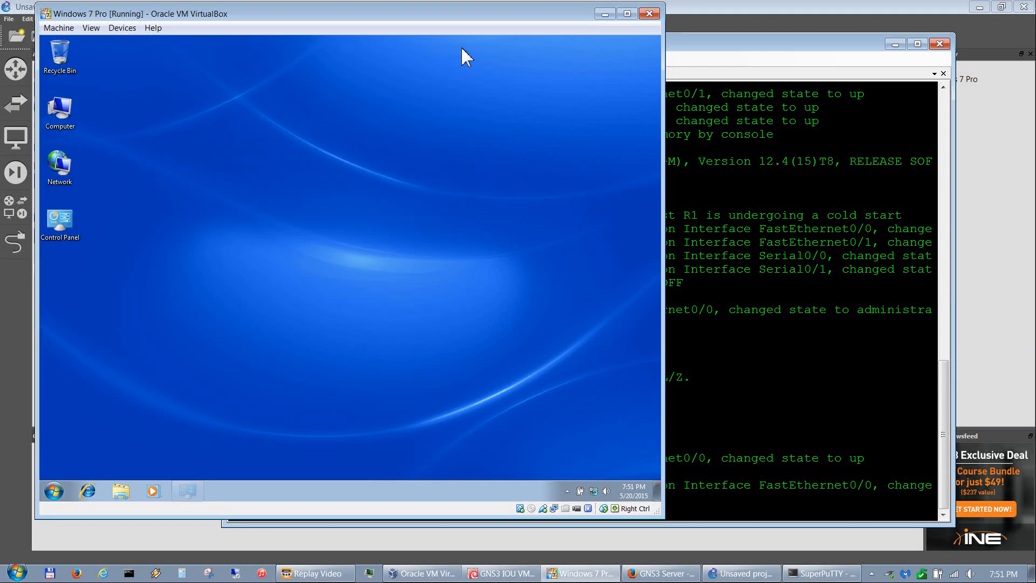
Open the Internet Protocol Version 4 (TCP/IPv4) properties of the virtual machine's Local Area Connection
right_click(61, 176)
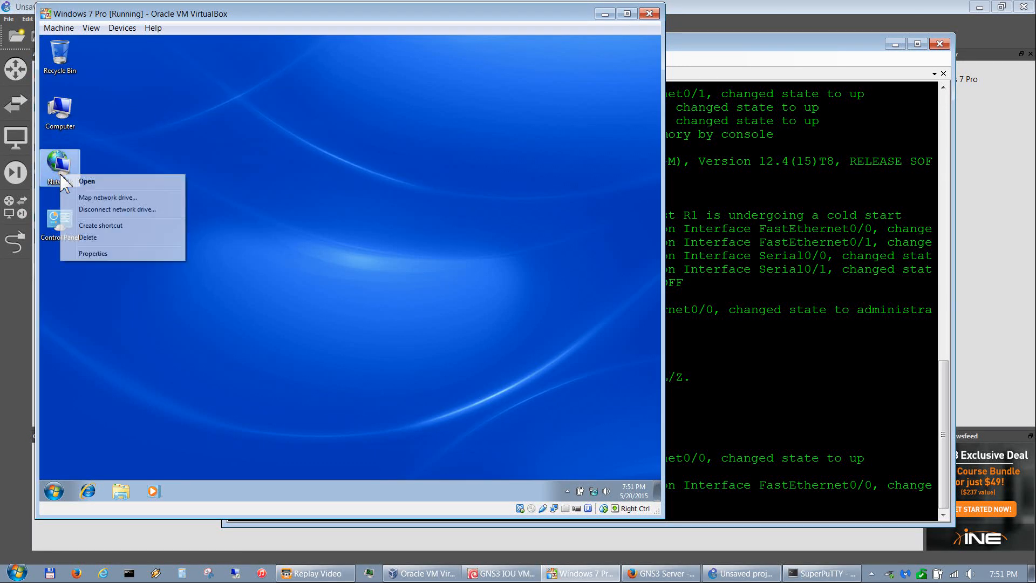
left_click(97, 253)
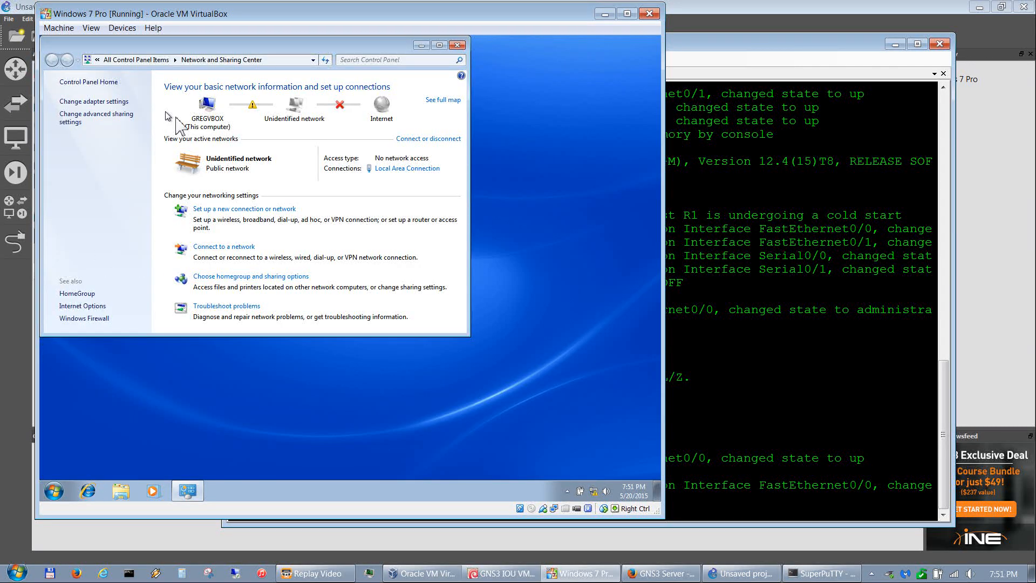
left_click(100, 101)
right_click(104, 100)
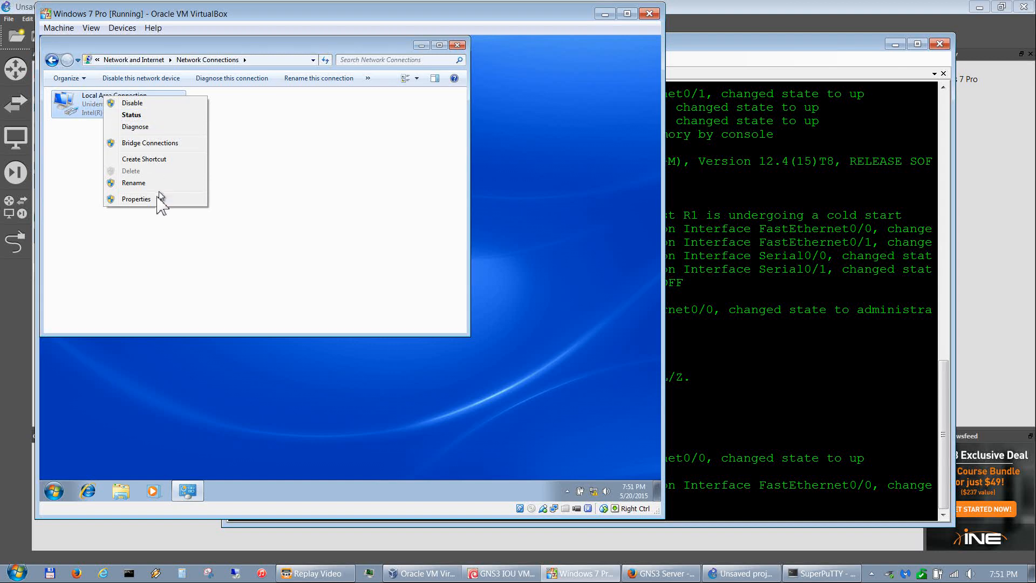
left_click(143, 199)
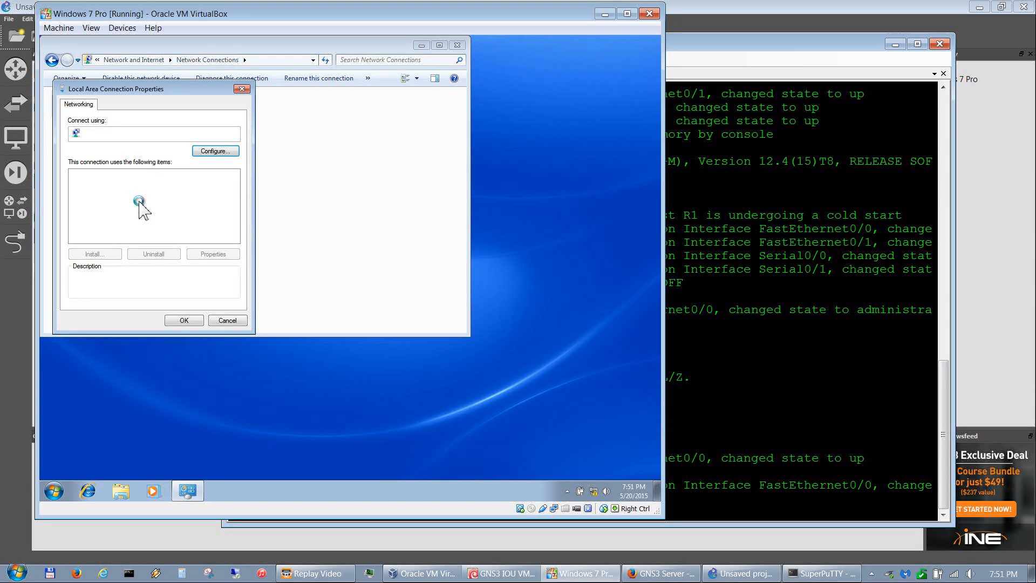
left_click(171, 211)
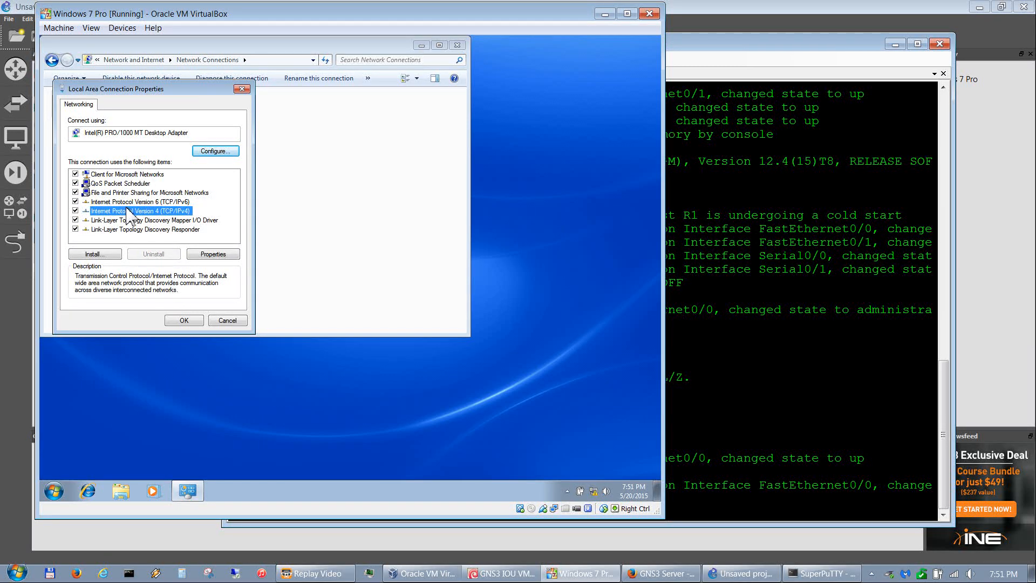
left_click(217, 255)
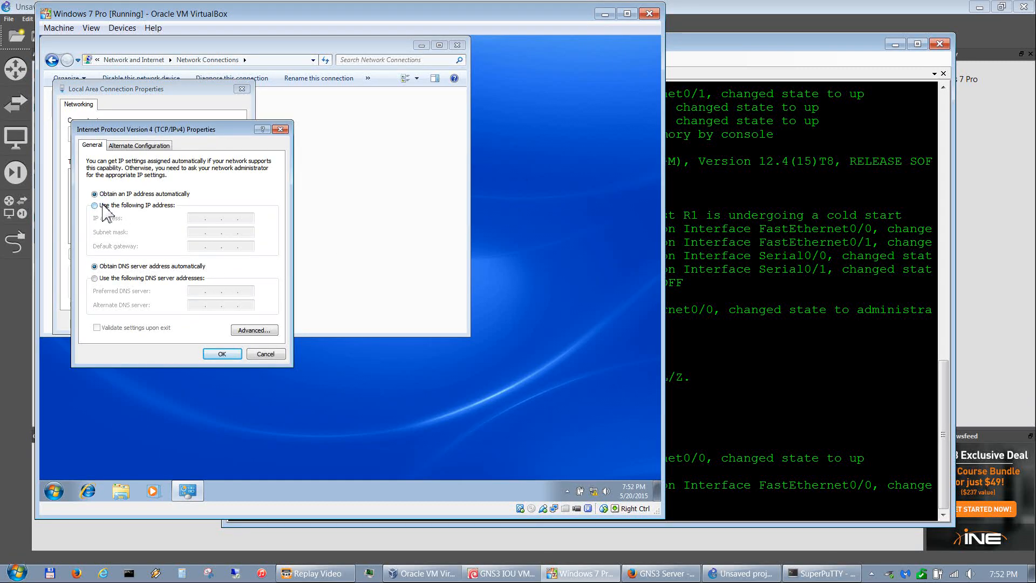
Assign the VM the static IP address 192.168.10.2, subnet mask 255.255.255.0 and default gateway 192.168.10.1 in the IPv4 properties
left_click(103, 206)
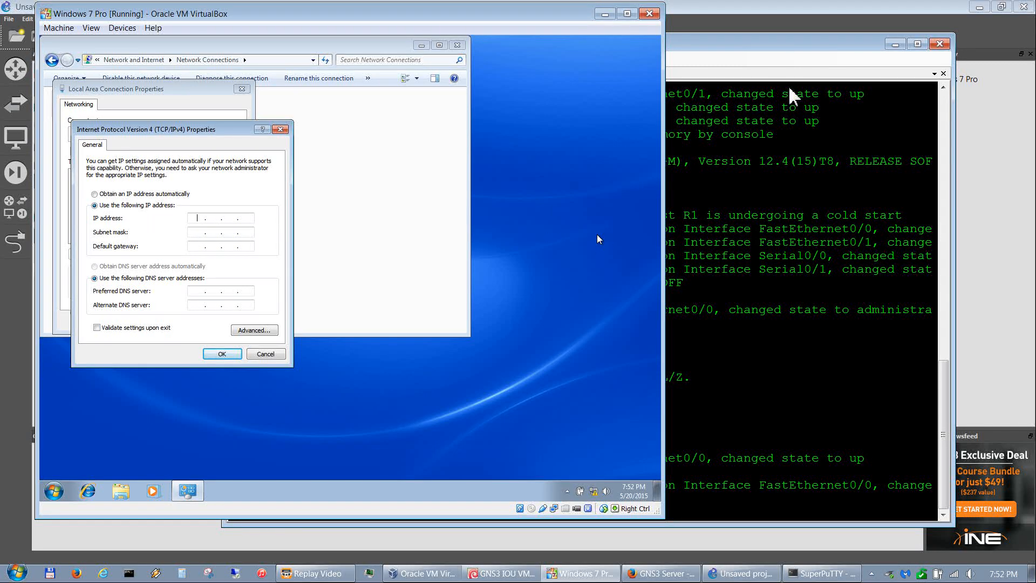
left_click(794, 47)
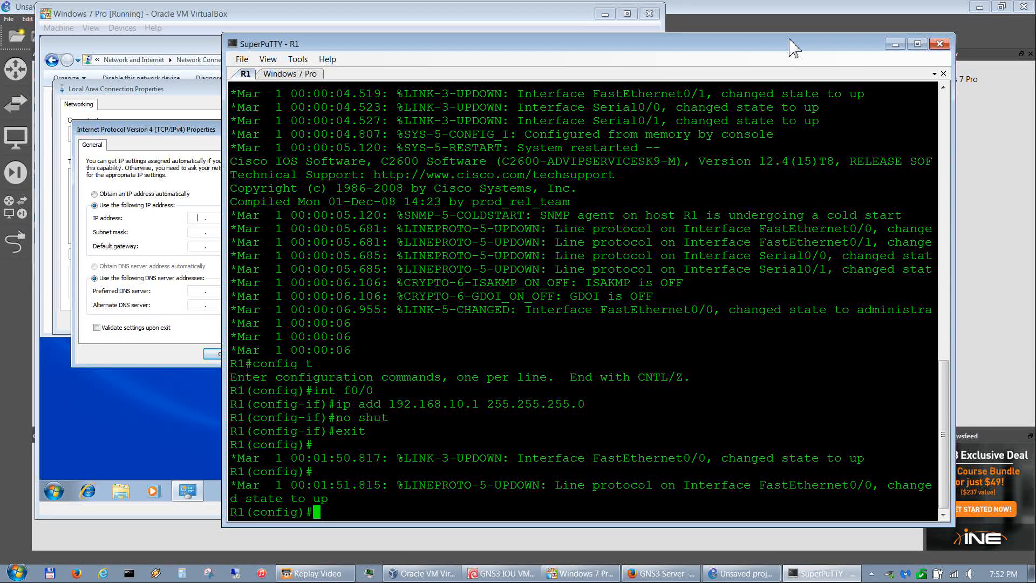
left_click(175, 133)
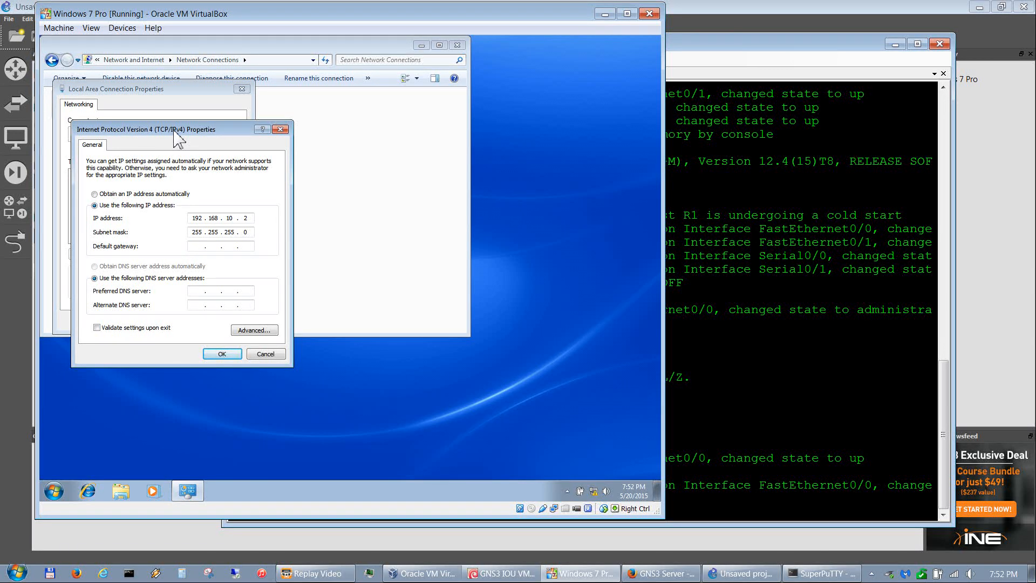
type("192 . 168 . 10 . 1")
left_click(214, 355)
Apply the Local Area Connection changes and set the location of the newly detected network to Home network
left_click(180, 319)
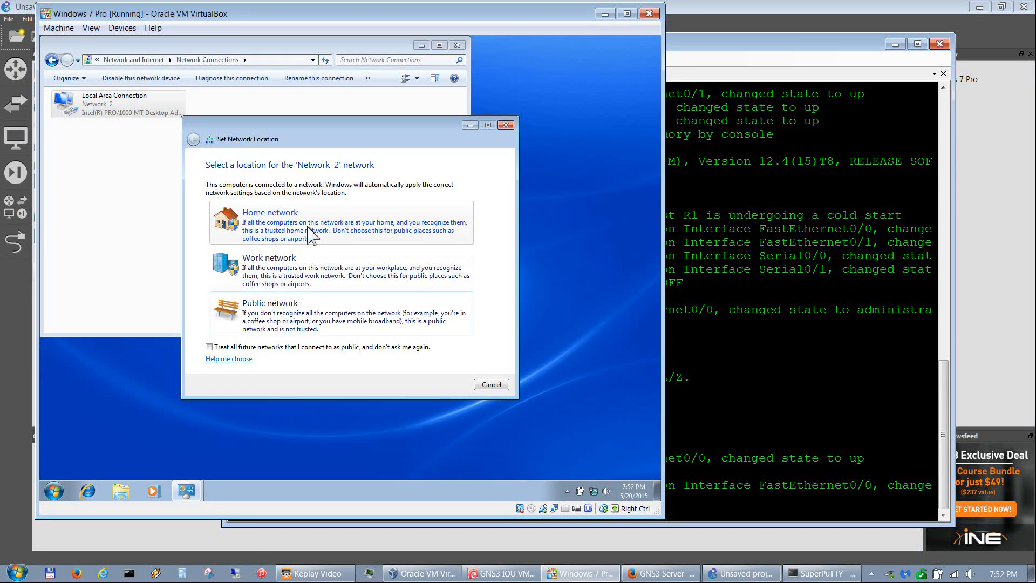
left_click(309, 229)
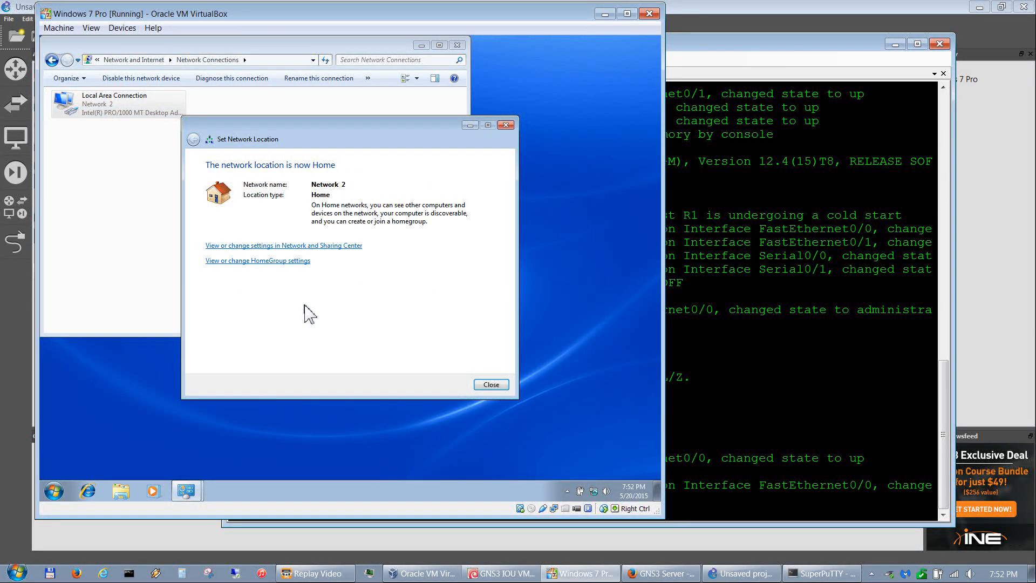
left_click(492, 385)
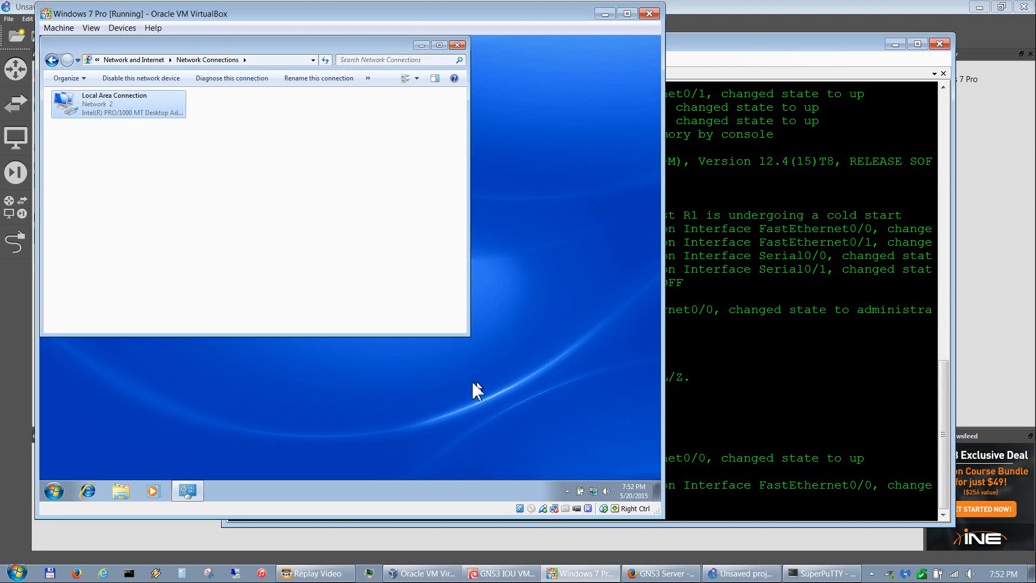
Open a command prompt in the Windows 7 VM and ping router R1 at 192.168.10.1
left_click(53, 490)
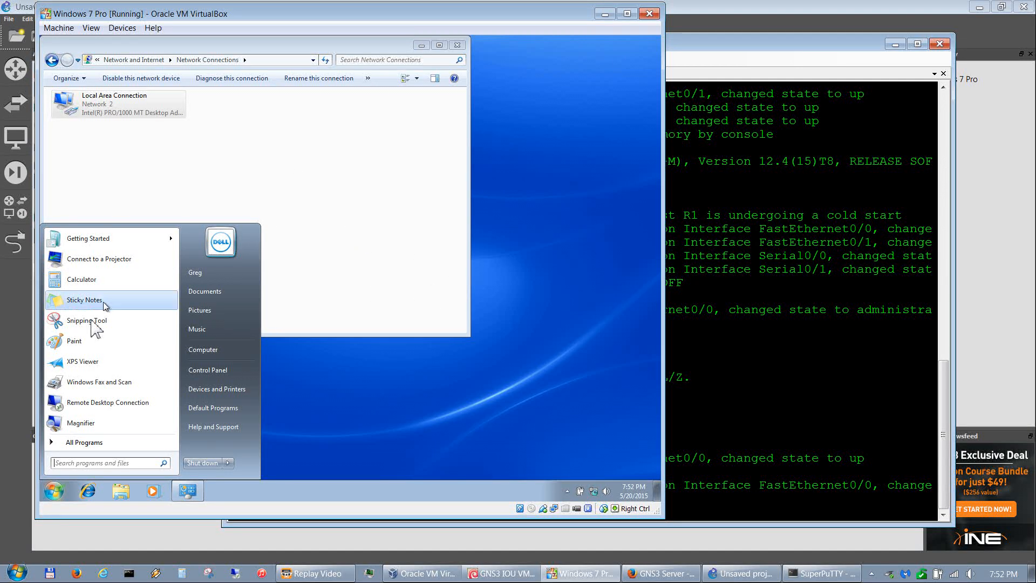
left_click(131, 464)
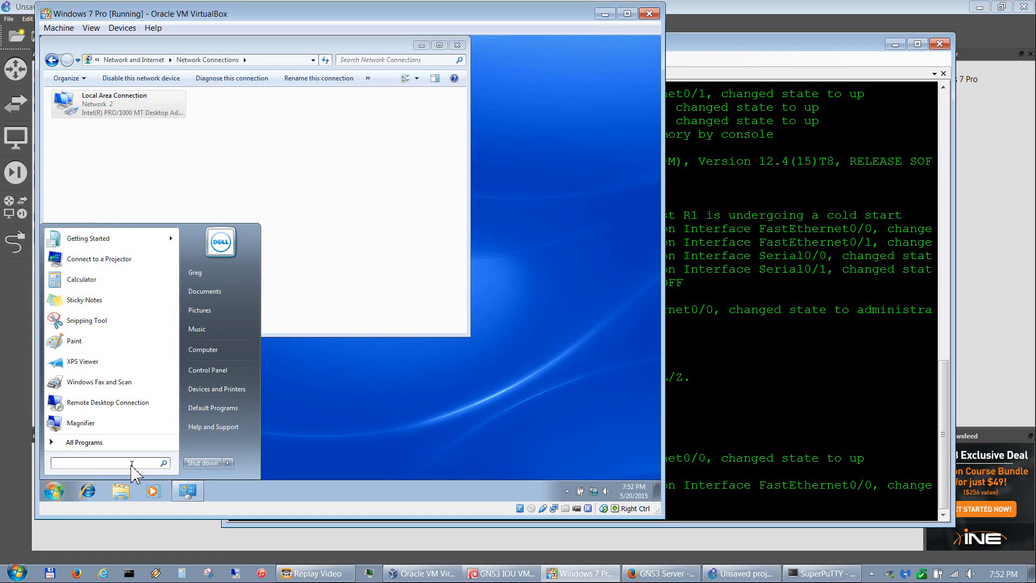
type("cmd")
key("Return")
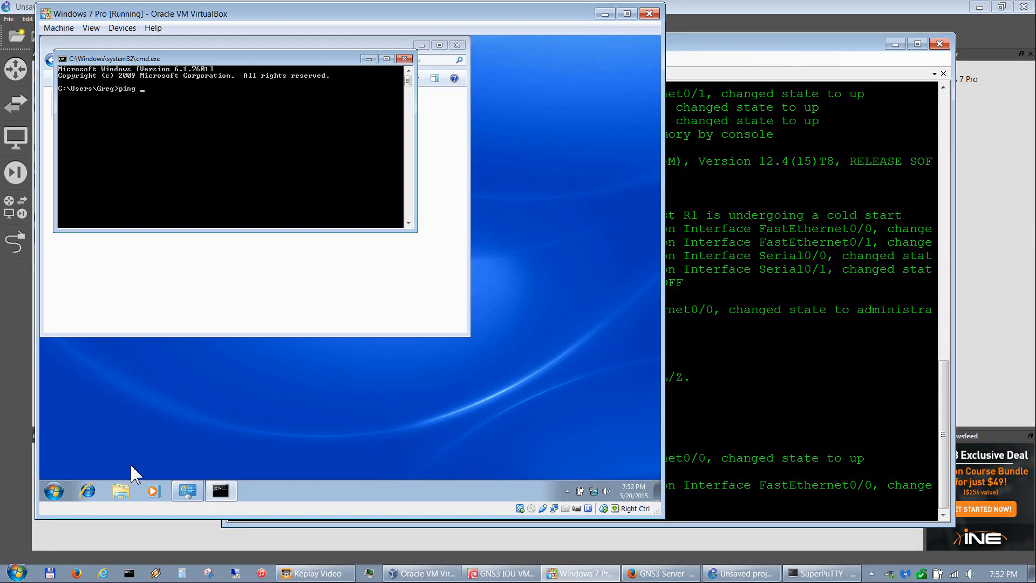
type("ping 192.168.10.1")
key("Return")
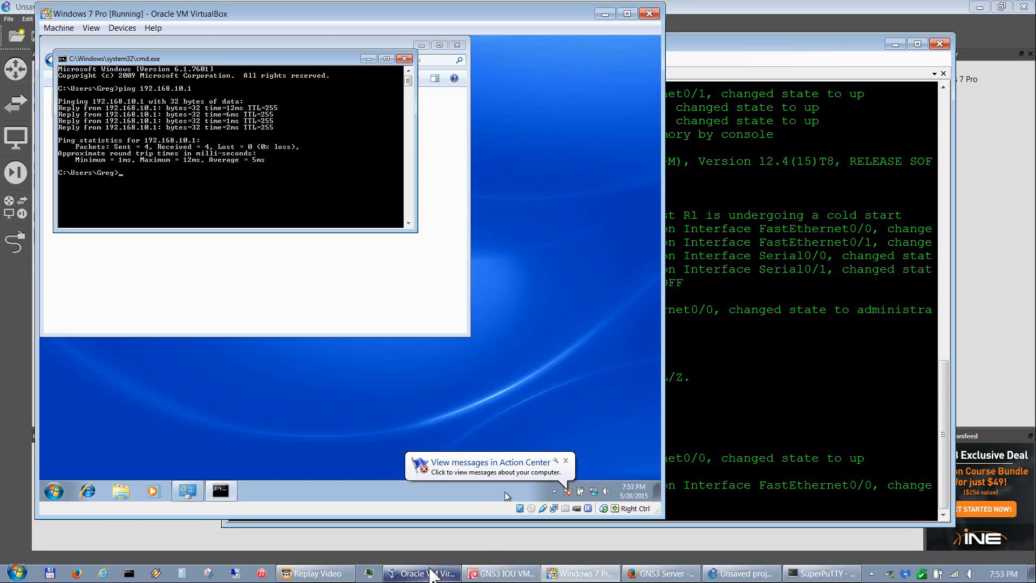
Switch to Oracle VM VirtualBox Manager and review the actions available for the running Windows 7 Pro virtual machine
left_click(596, 576)
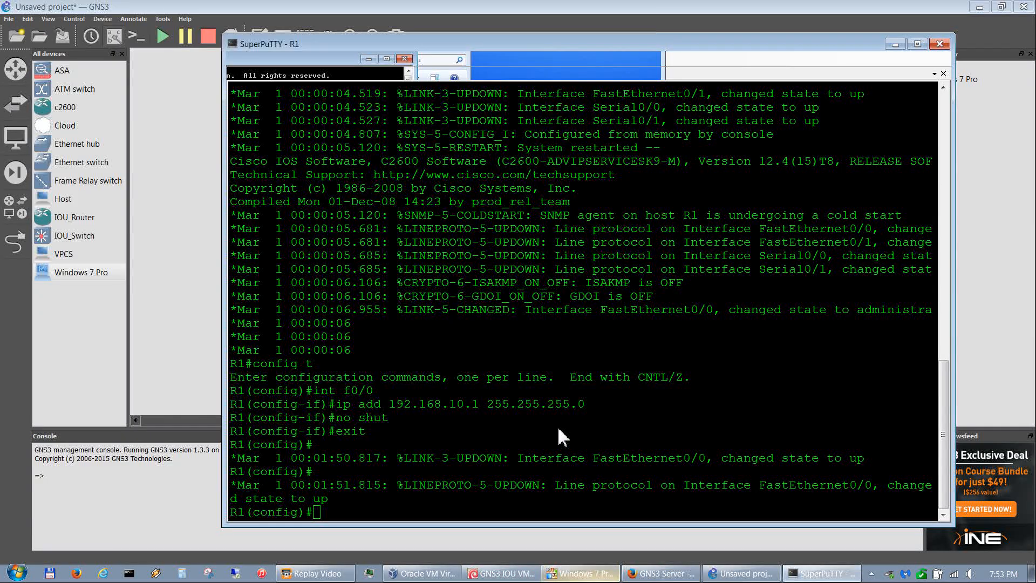
left_click(507, 578)
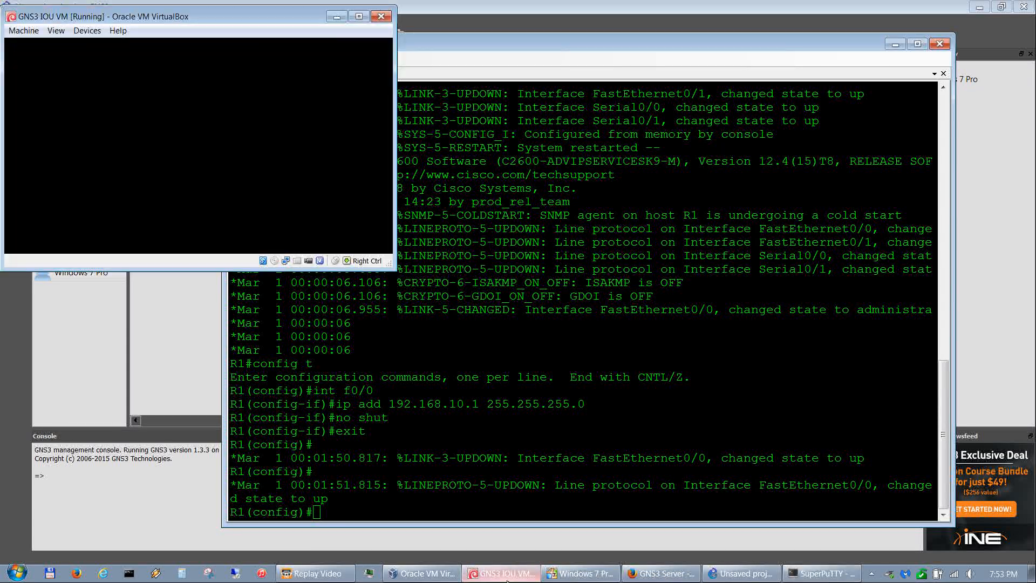
left_click(421, 574)
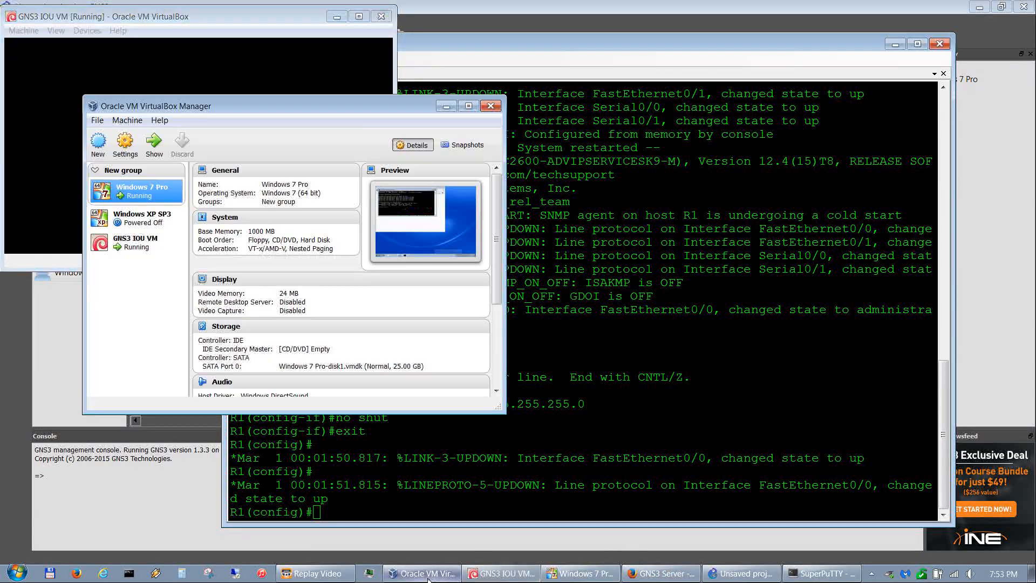
right_click(124, 194)
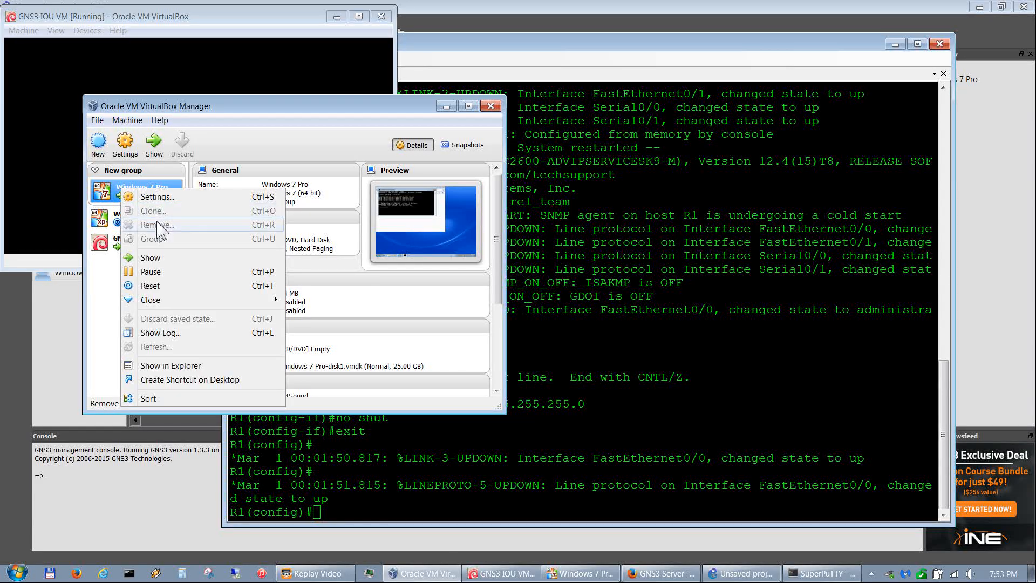
left_click(268, 133)
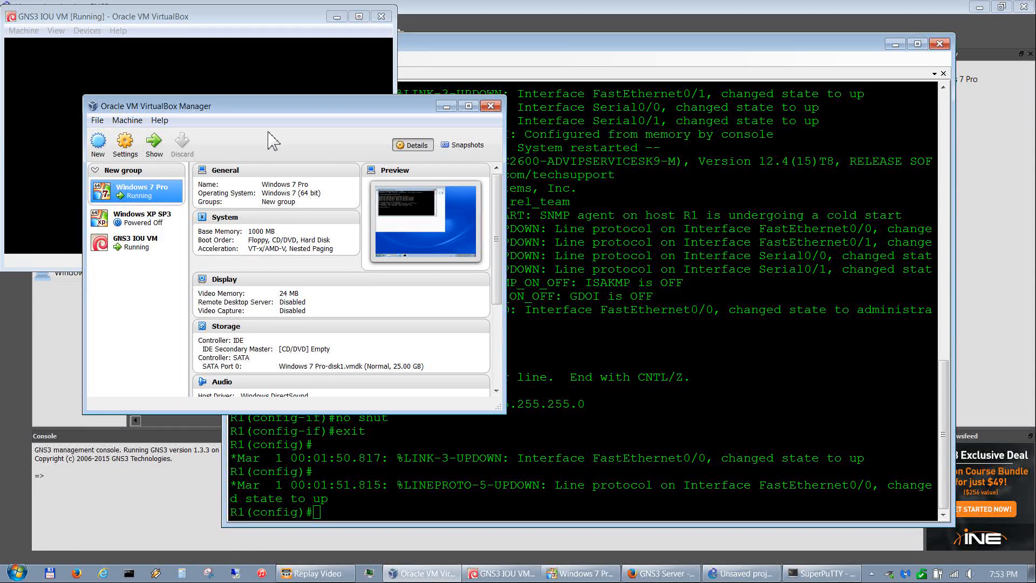